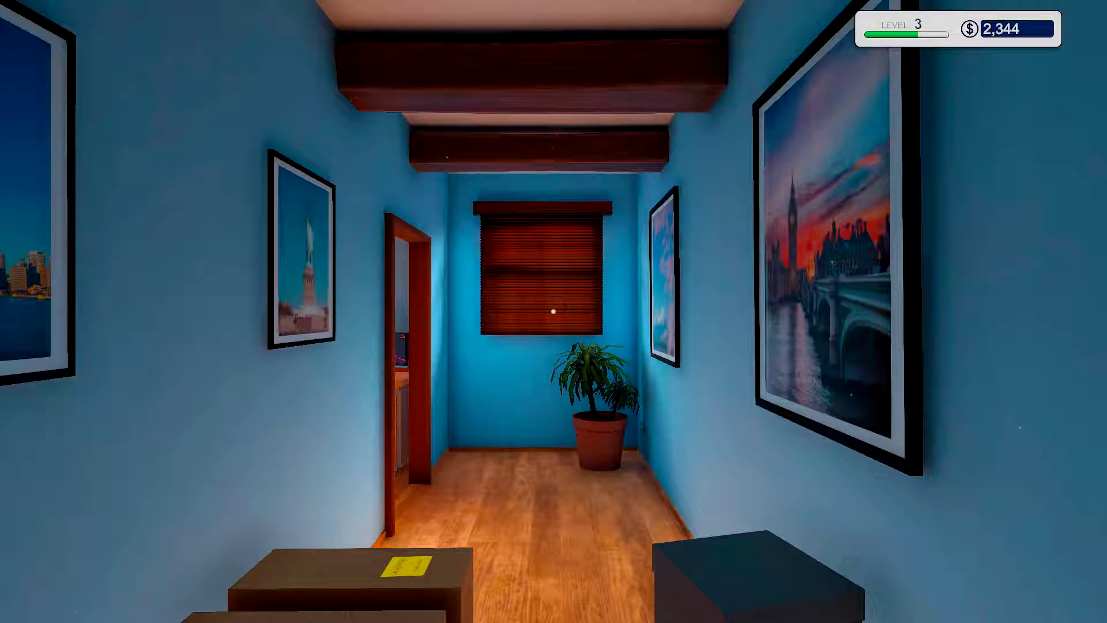
Step: Collect the delivery from the hallway boxes and walk up to the customer's NZXT PC
{"action": "key", "text": "s"}
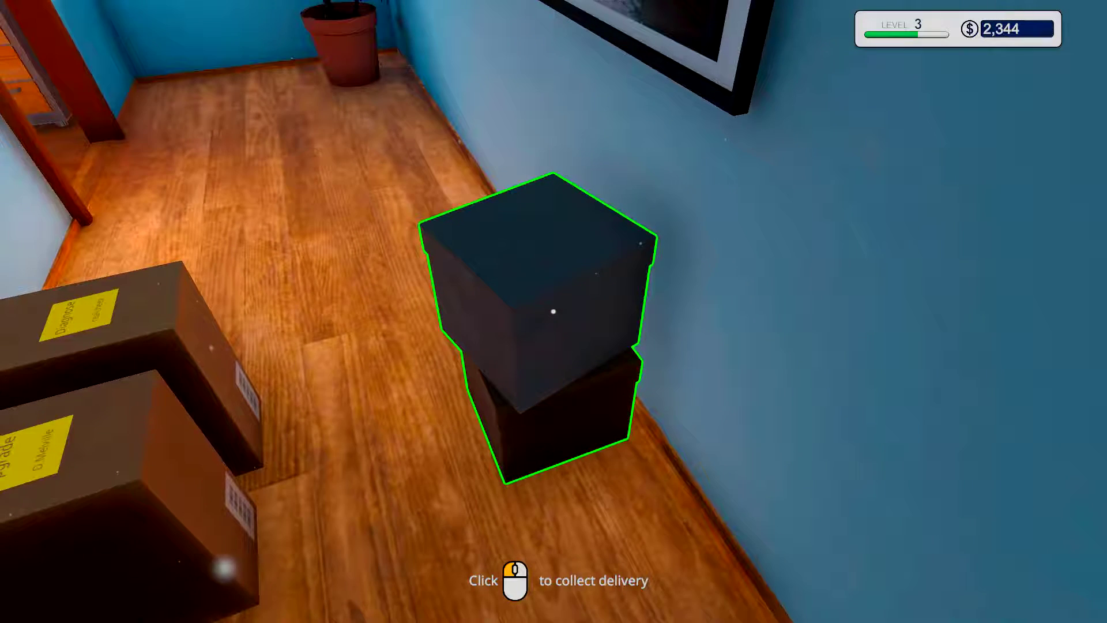
{"action": "left_click", "coordinate": [554, 311]}
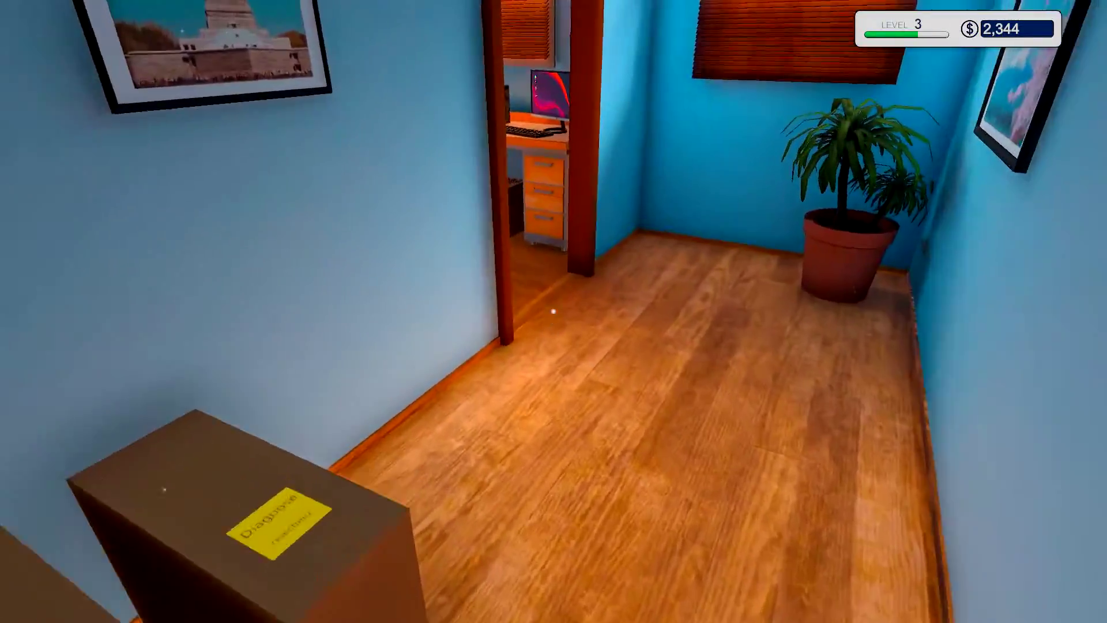
{"action": "key", "text": "w"}
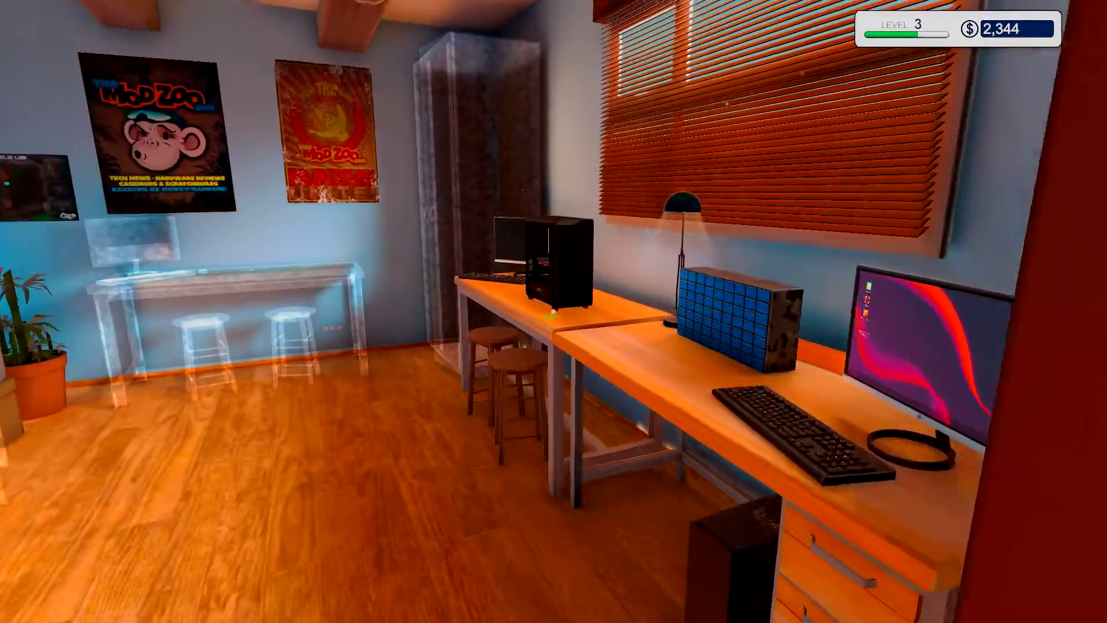
{"action": "key", "text": "w"}
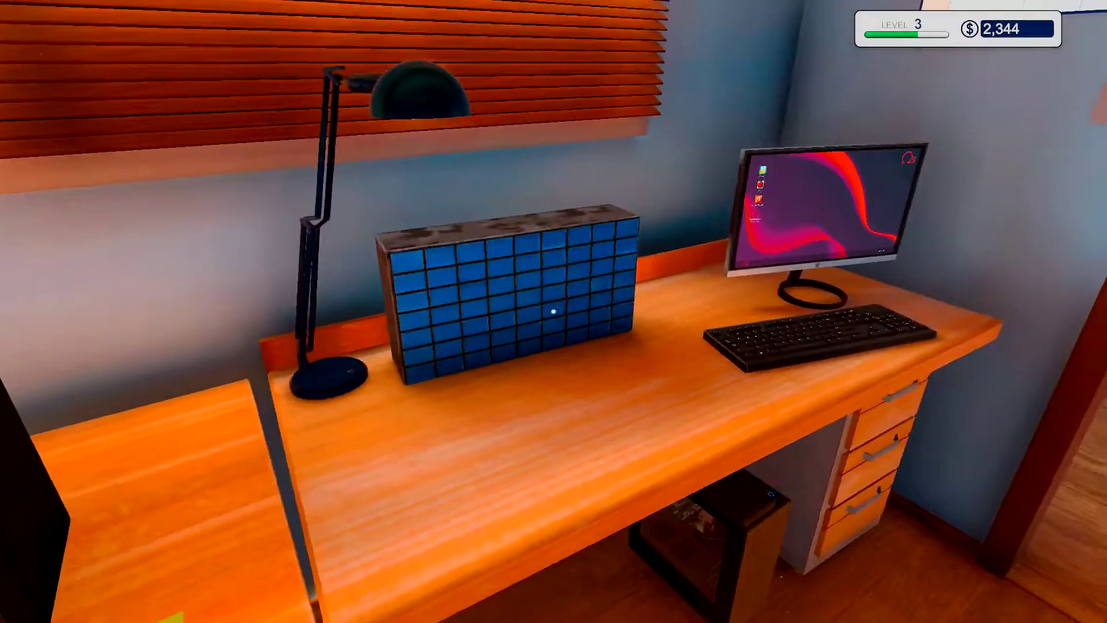
{"action": "key", "text": "w"}
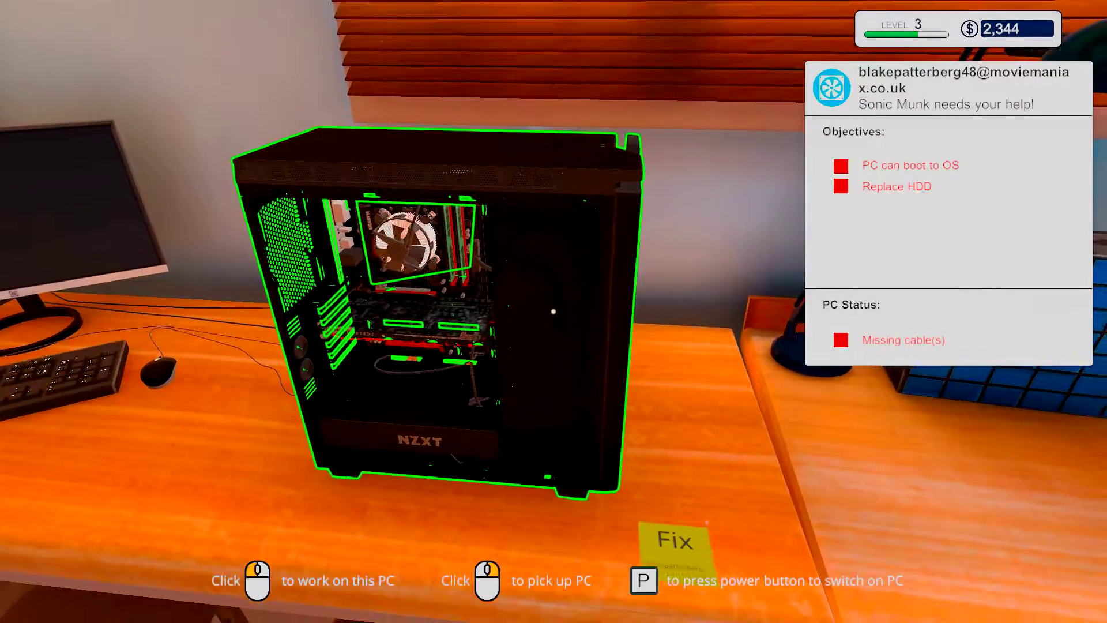
Step: Unplug and remove the old HDD from the NZXT case, then browse the Storage inventory
{"action": "left_click", "coordinate": [553, 312]}
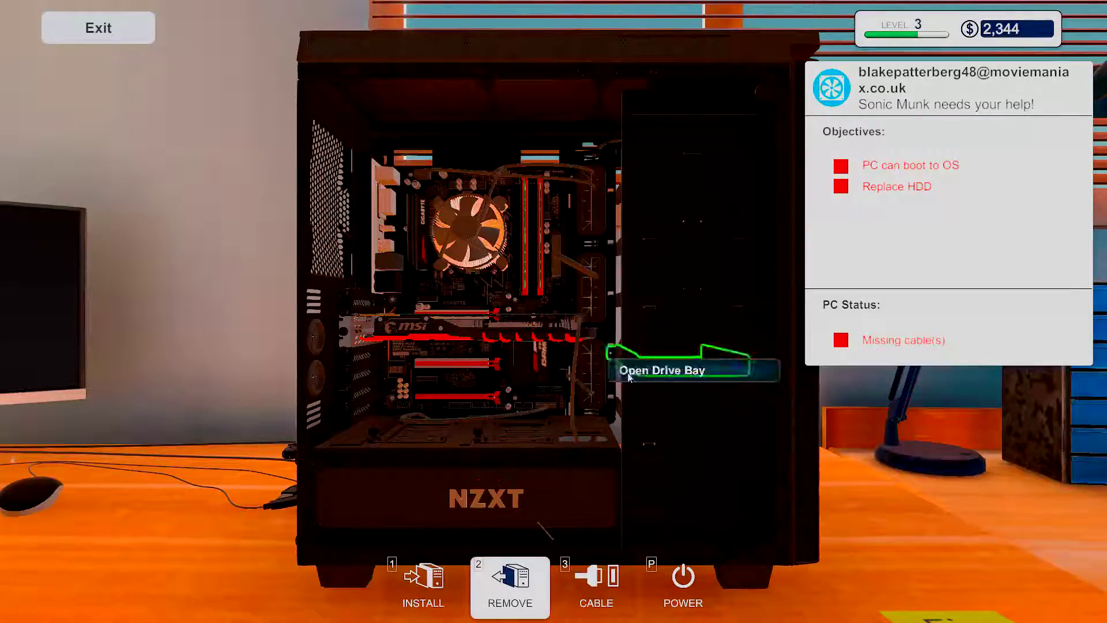
{"action": "key", "text": "Right"}
{"action": "key", "text": "Right"}
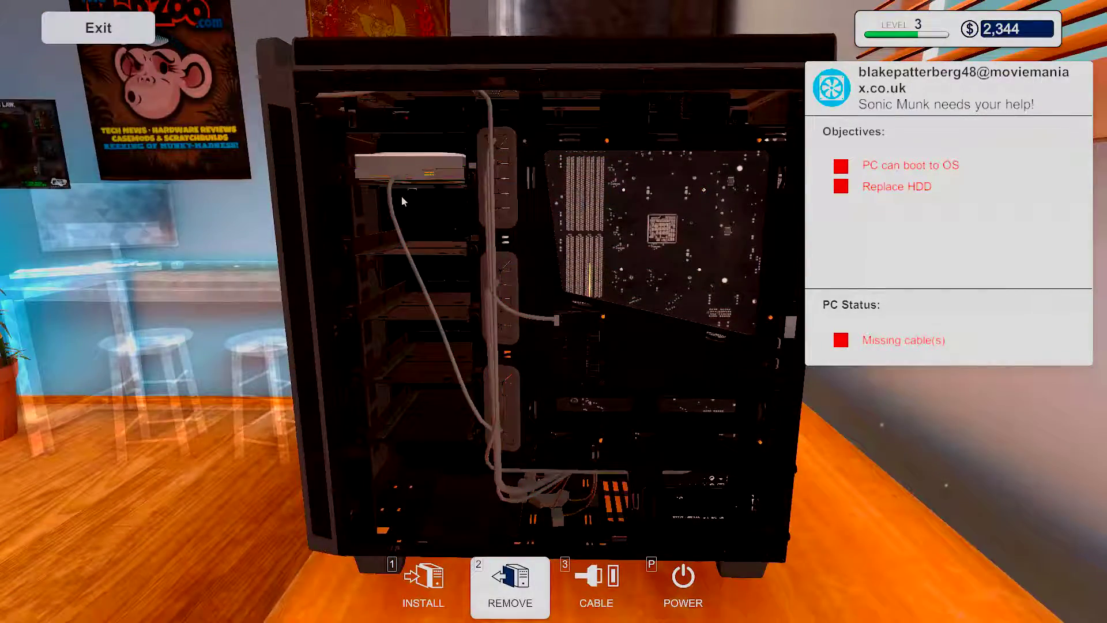
{"action": "left_click", "coordinate": [395, 218]}
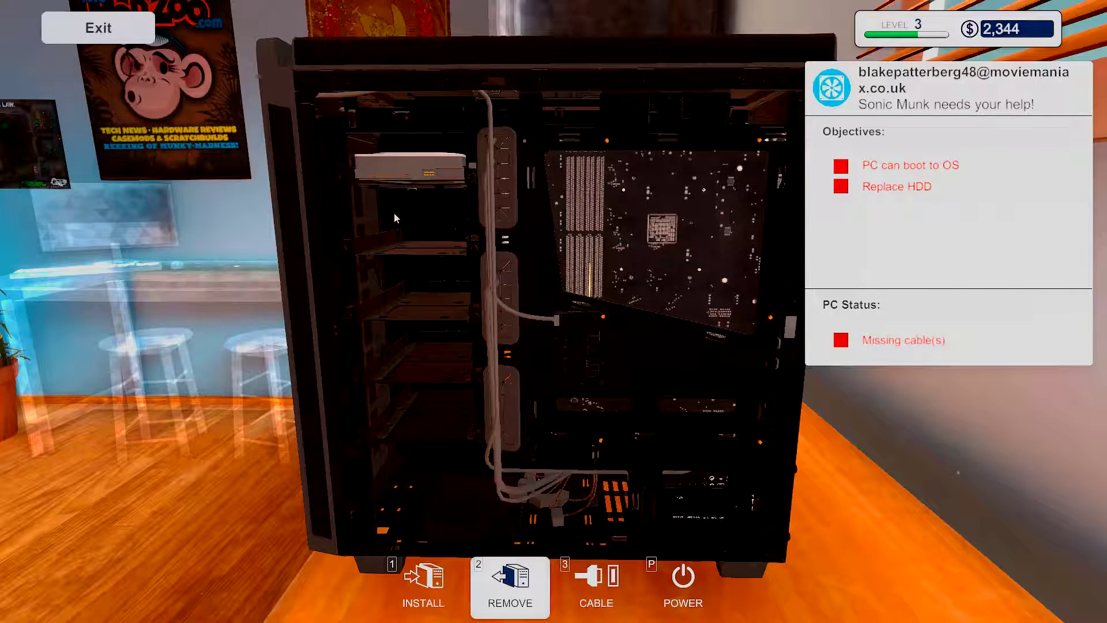
{"action": "left_click", "coordinate": [425, 167]}
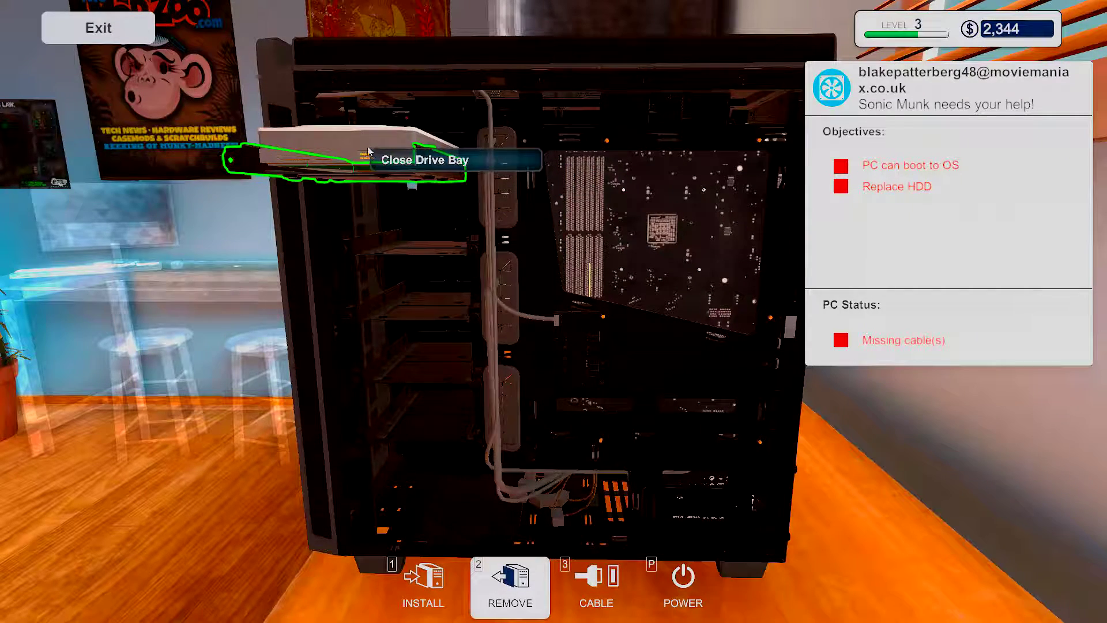
{"action": "left_click", "coordinate": [339, 141]}
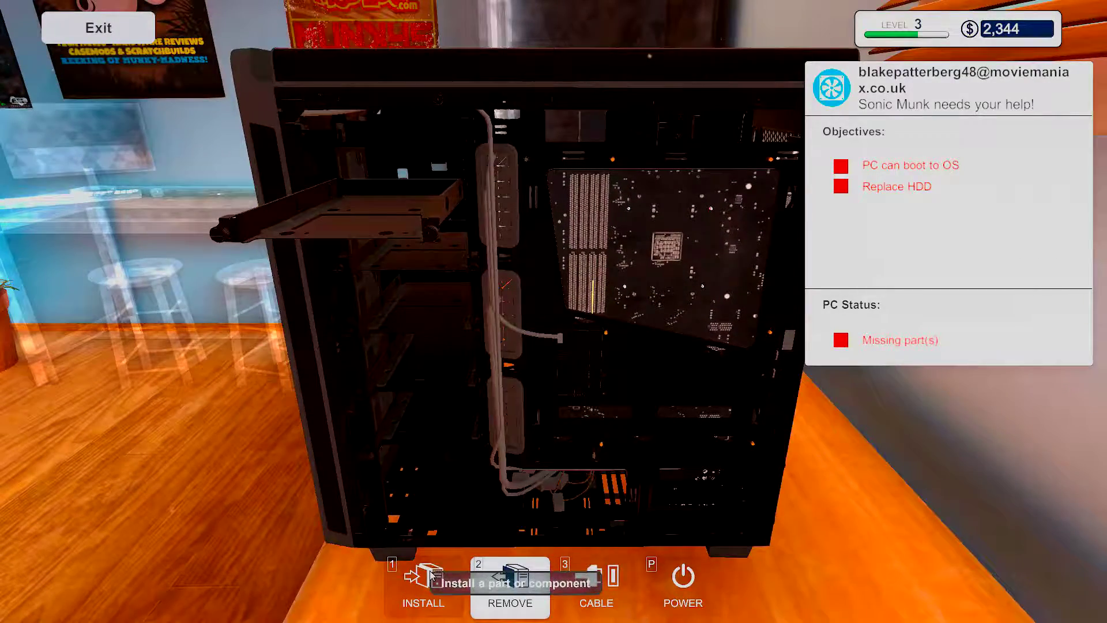
{"action": "left_click", "coordinate": [423, 580]}
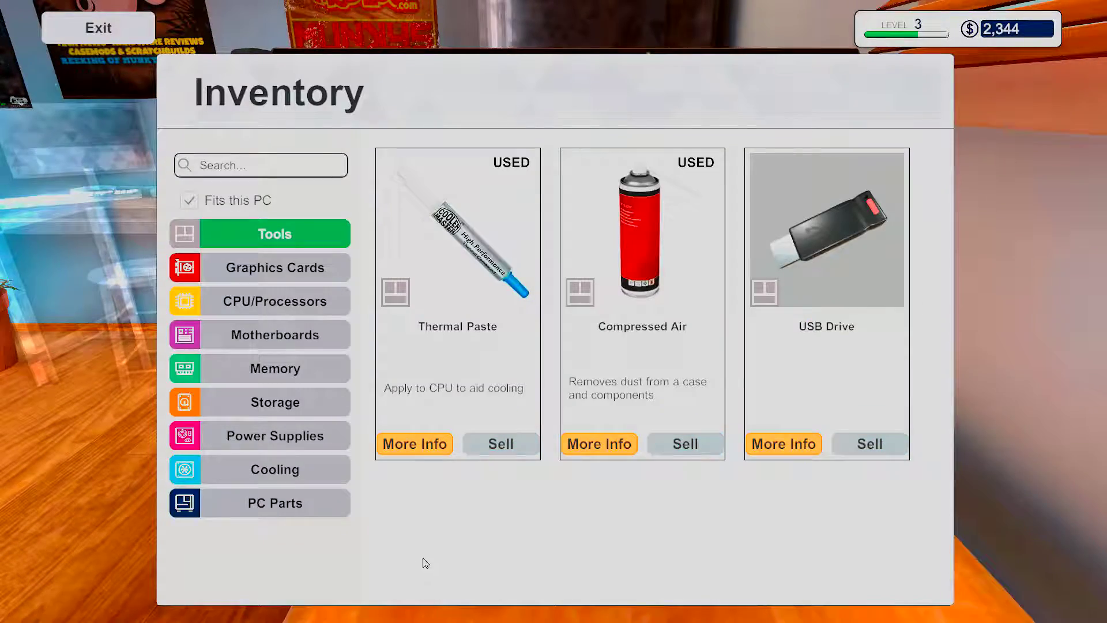
{"action": "left_click", "coordinate": [267, 405]}
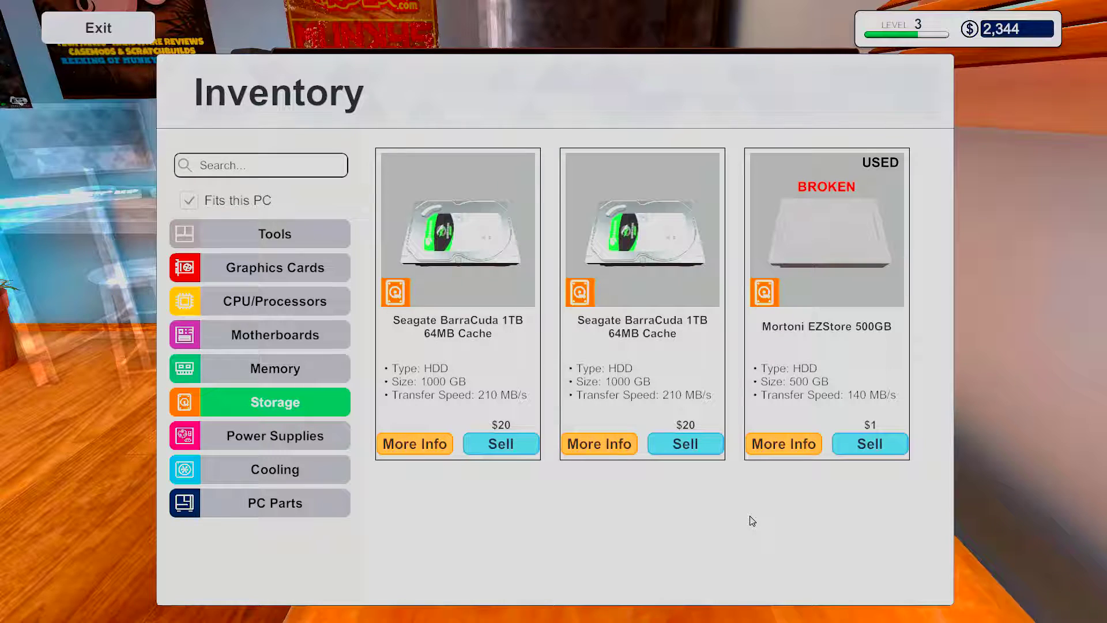
Step: Install a Seagate BarraCuda 1TB drive in the drive bay and slide the tray back in
{"action": "left_click", "coordinate": [620, 260]}
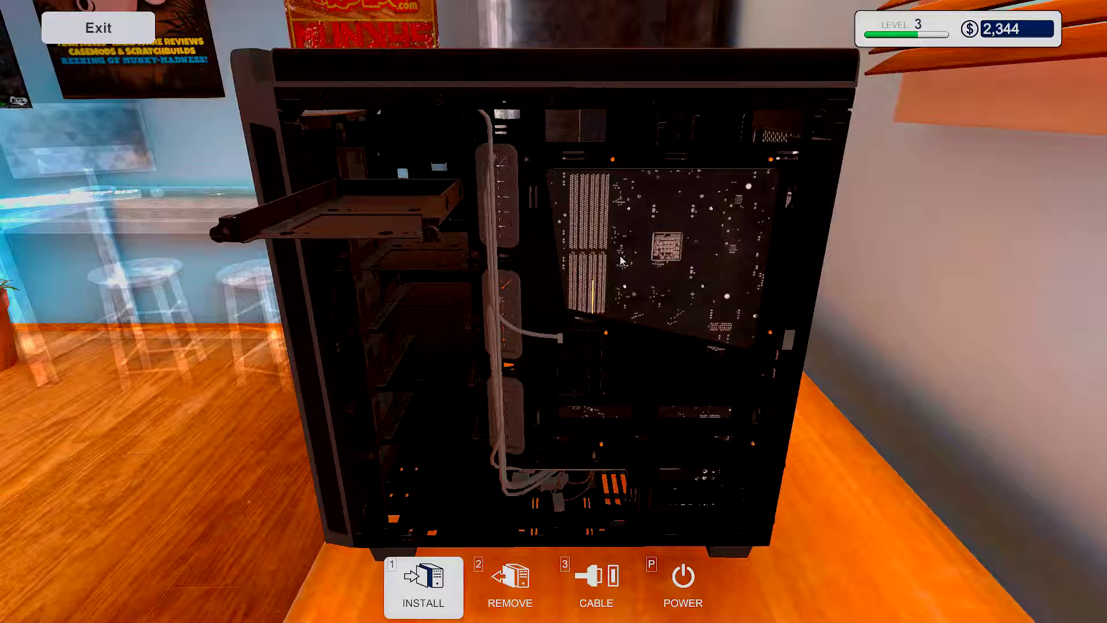
{"action": "left_click", "coordinate": [385, 214]}
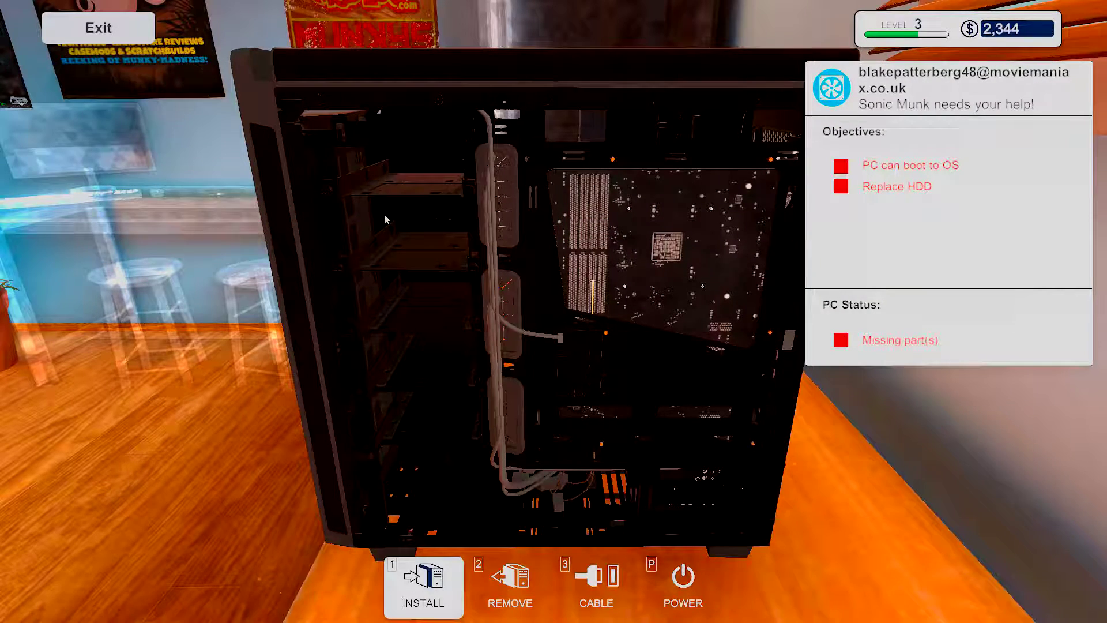
{"action": "left_click", "coordinate": [387, 201]}
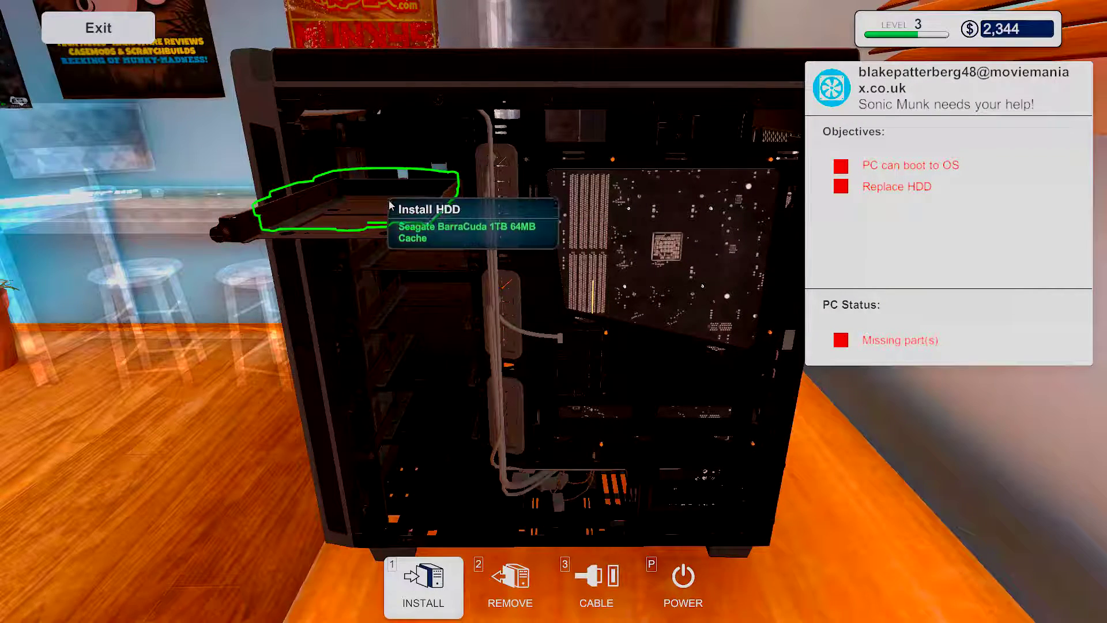
{"action": "left_click", "coordinate": [436, 599]}
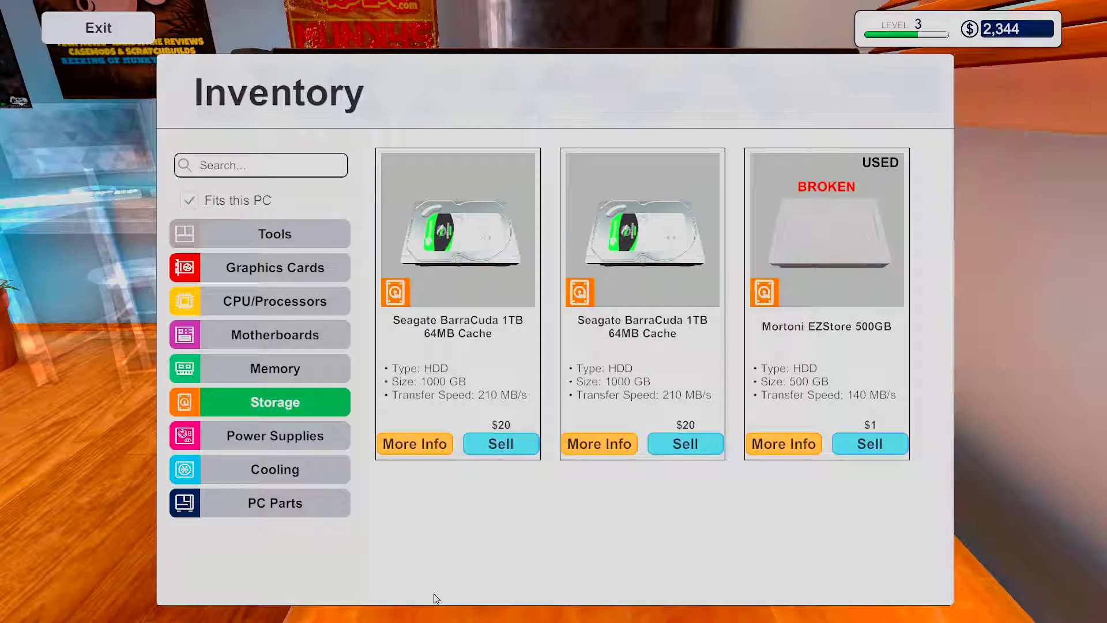
{"action": "left_click", "coordinate": [639, 275]}
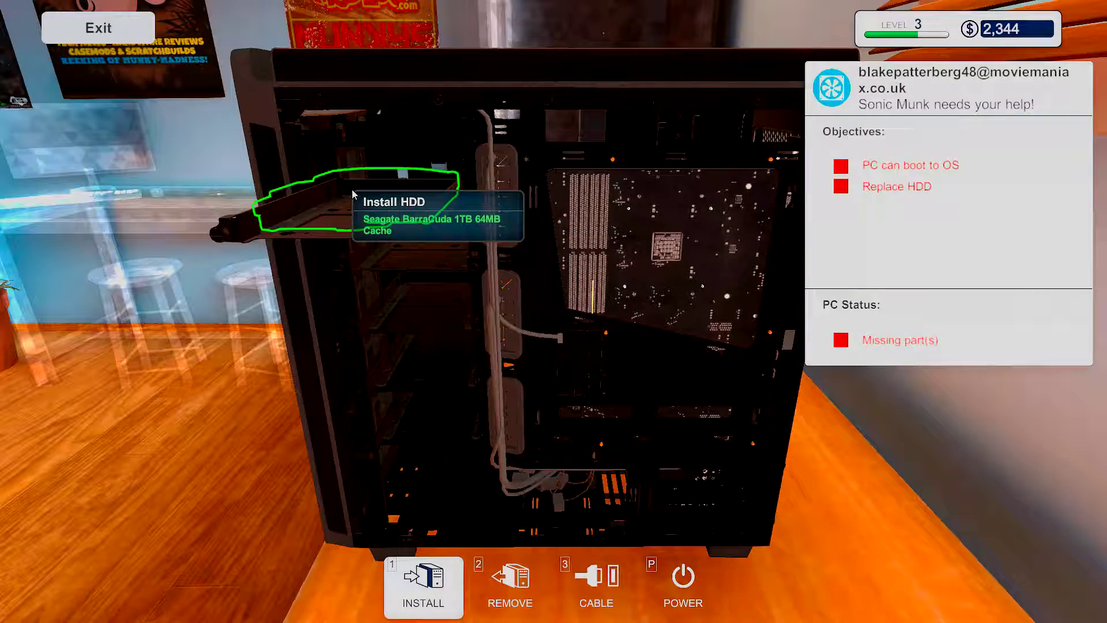
{"action": "left_click", "coordinate": [352, 194]}
{"action": "key", "text": "2"}
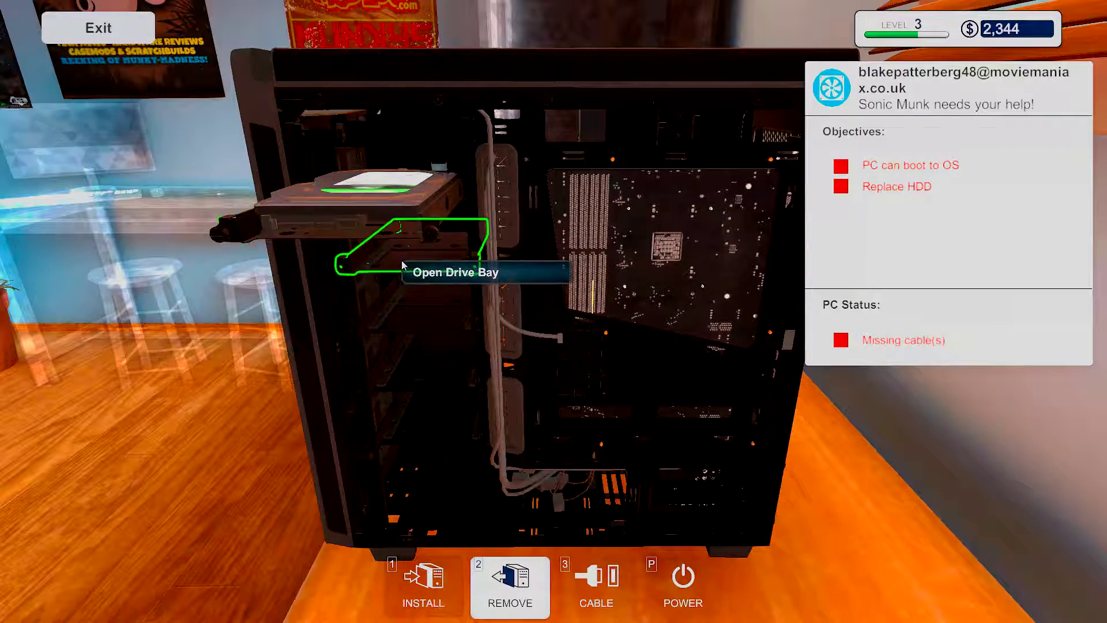
{"action": "left_click", "coordinate": [405, 237]}
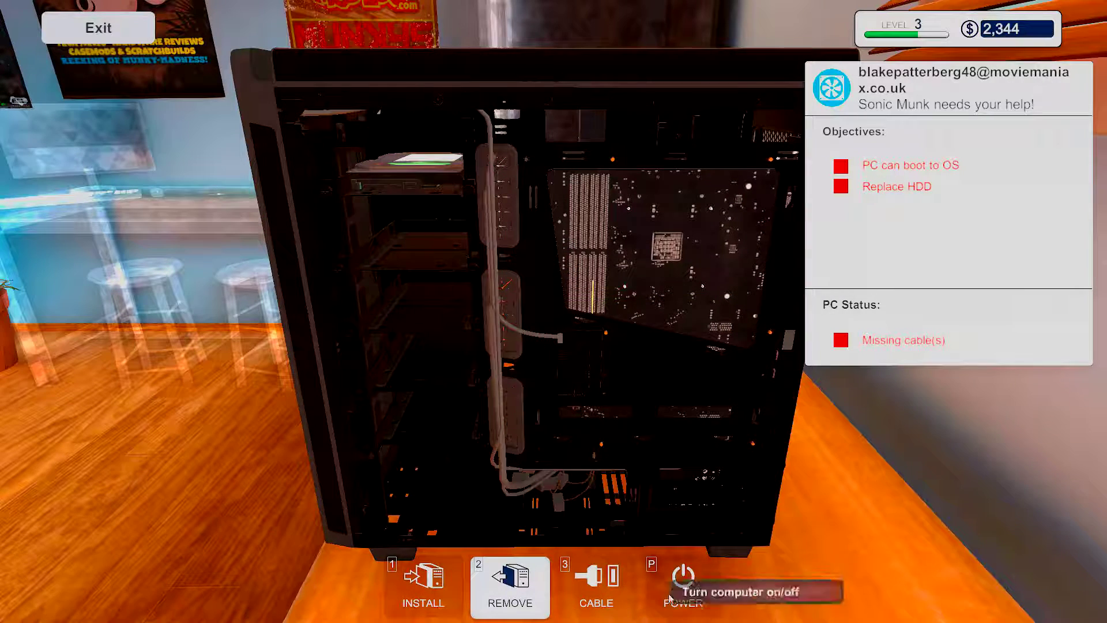
Step: Cable the new drive's data line to the motherboard and its power to the PSU
{"action": "left_click", "coordinate": [596, 584]}
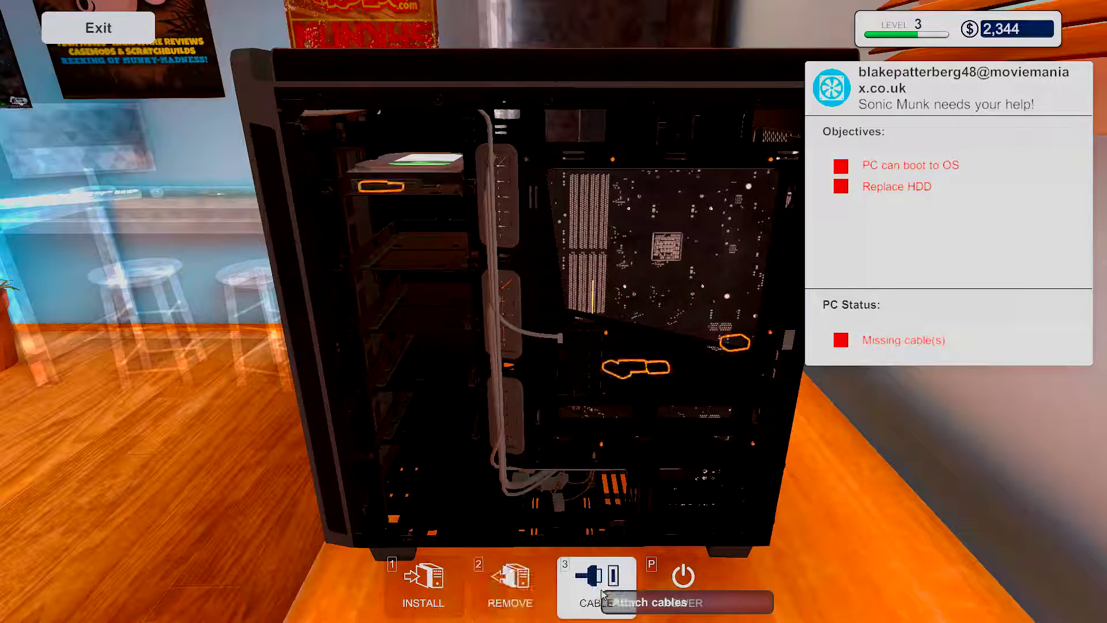
{"action": "left_click", "coordinate": [391, 194]}
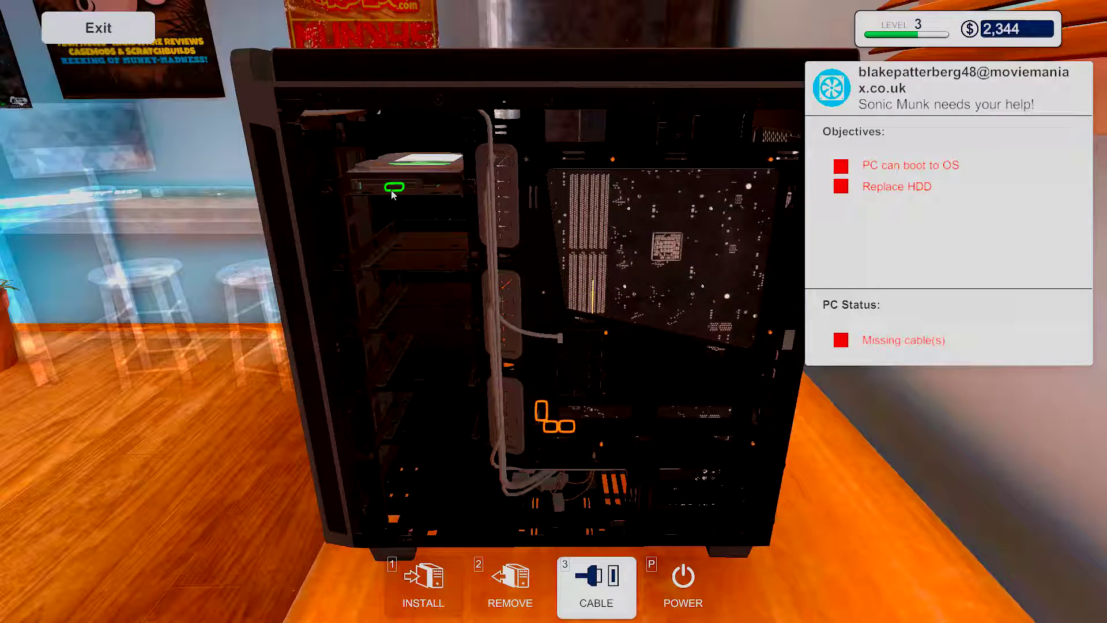
{"action": "left_click", "coordinate": [555, 429]}
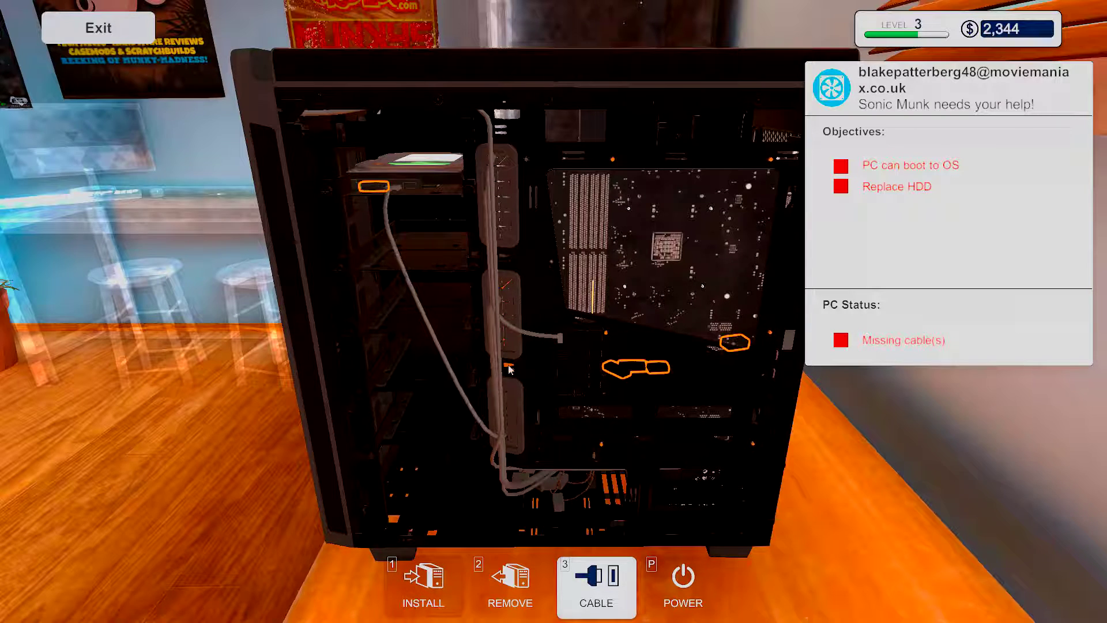
{"action": "left_click", "coordinate": [372, 189]}
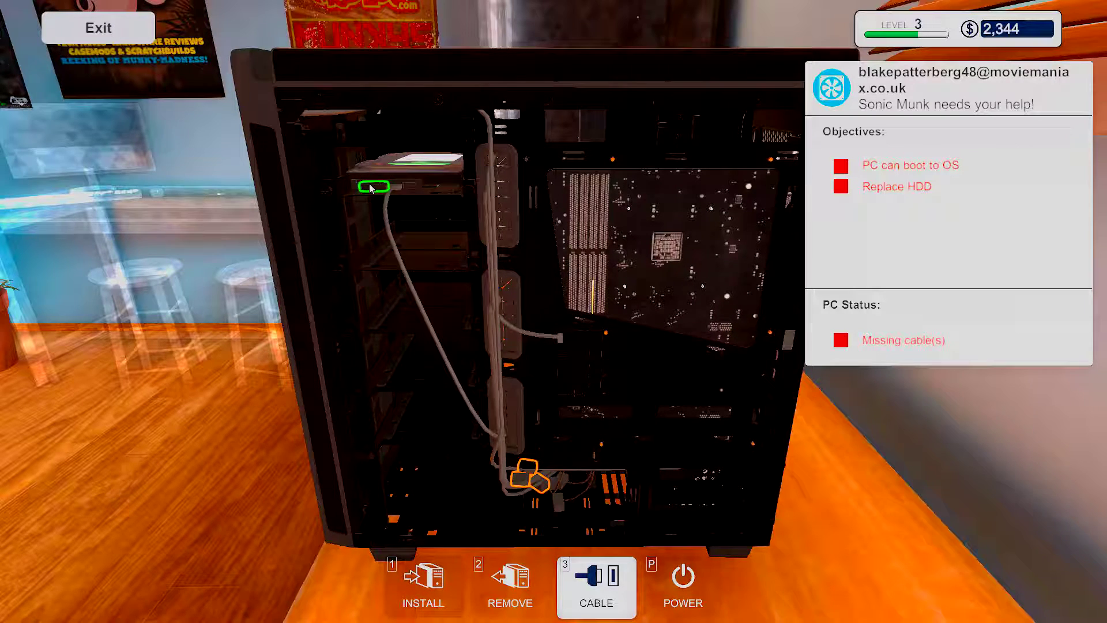
{"action": "left_click", "coordinate": [536, 489]}
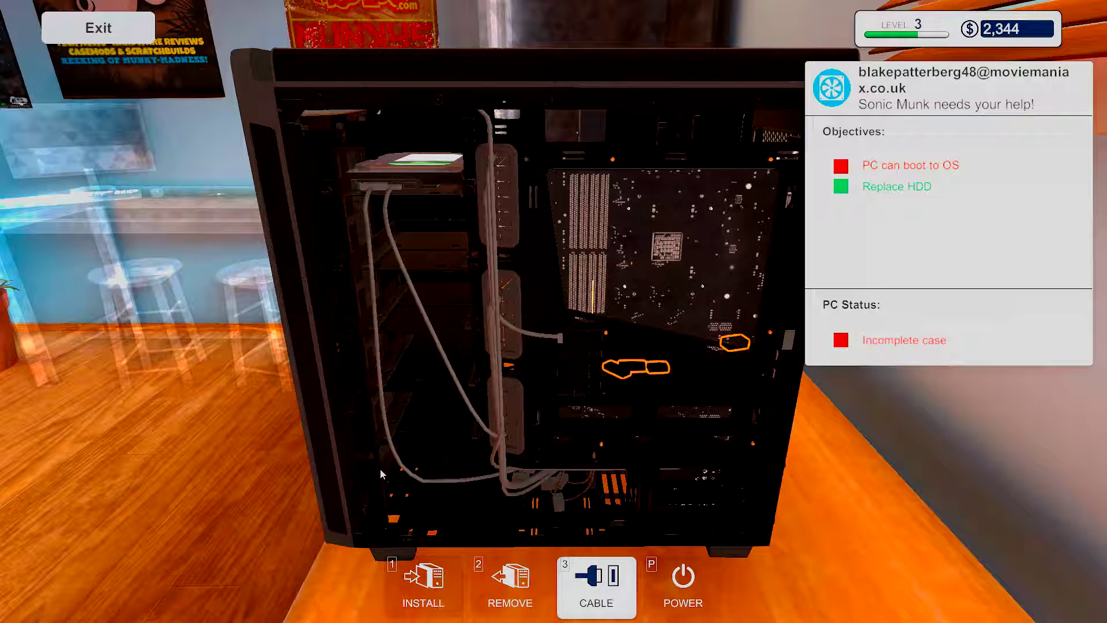
Step: Fit the solid side panel back onto the NZXT case
{"action": "left_click", "coordinate": [440, 586]}
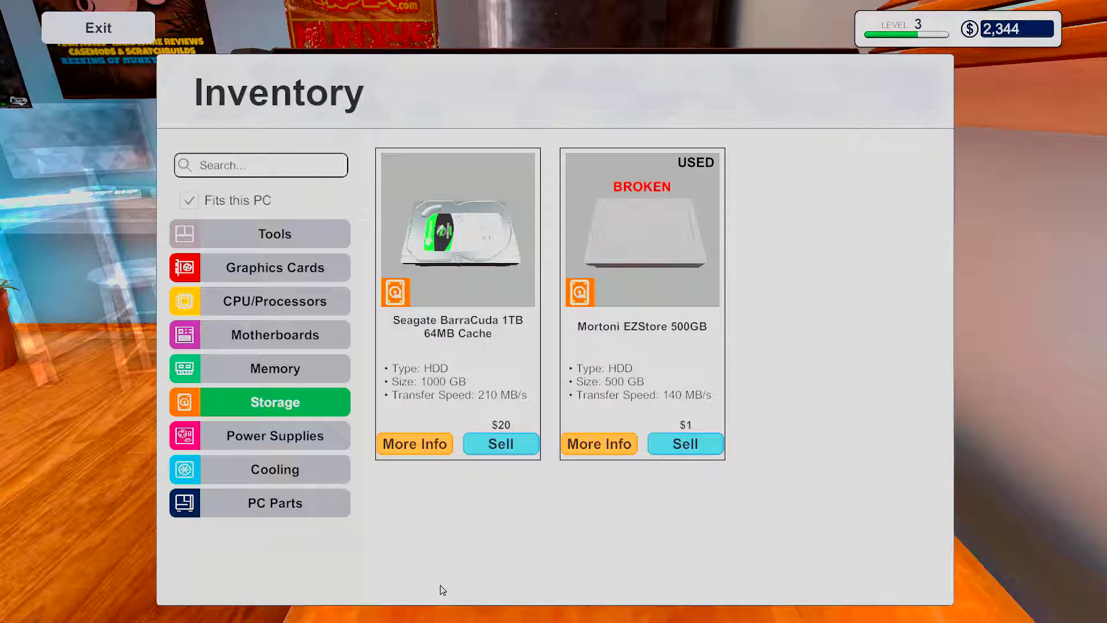
{"action": "left_click", "coordinate": [279, 514]}
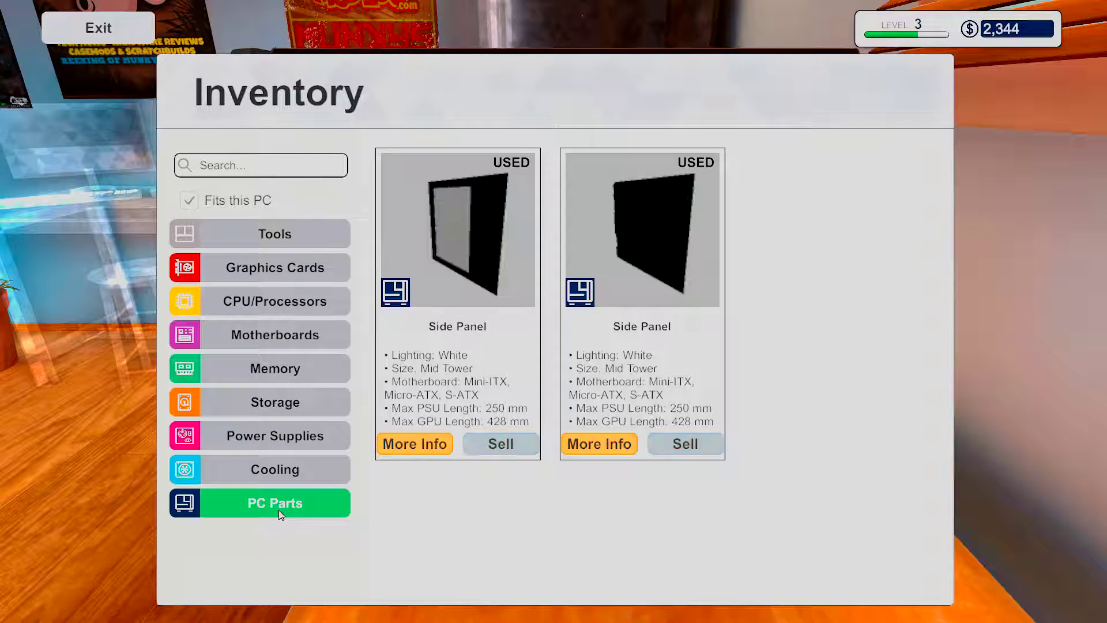
{"action": "left_click", "coordinate": [646, 226]}
{"action": "left_click", "coordinate": [563, 288]}
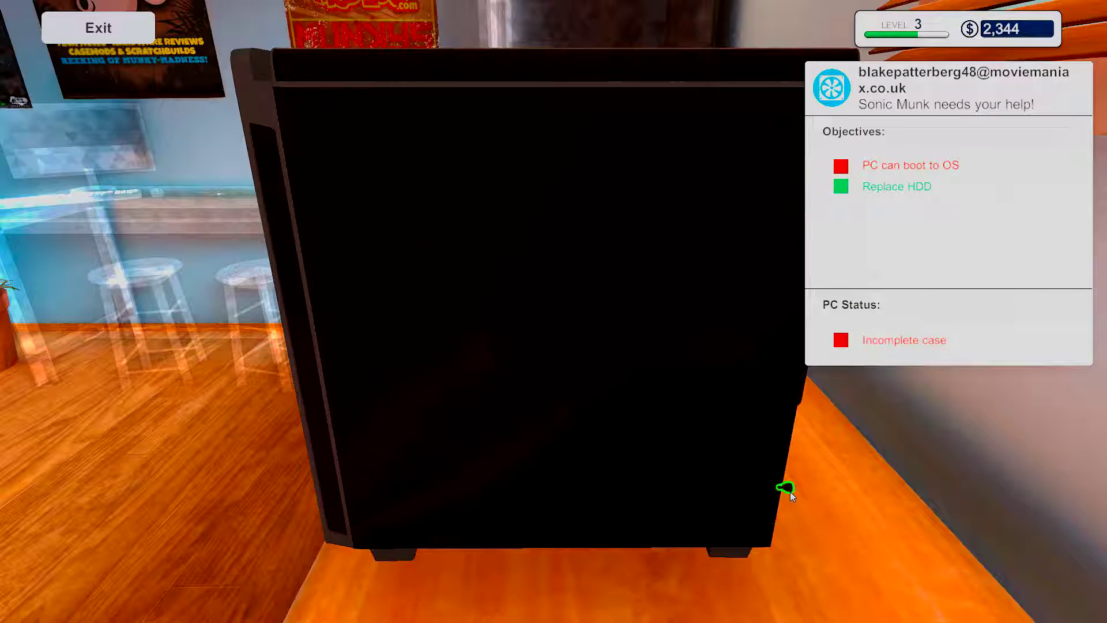
Step: Fit the glass side panel onto the other side of the case
{"action": "mouse_move", "coordinate": [829, 467]}
{"action": "left_mouse_down"}
{"action": "mouse_move", "coordinate": [710, 472]}
{"action": "mouse_move", "coordinate": [849, 468]}
{"action": "left_mouse_up"}
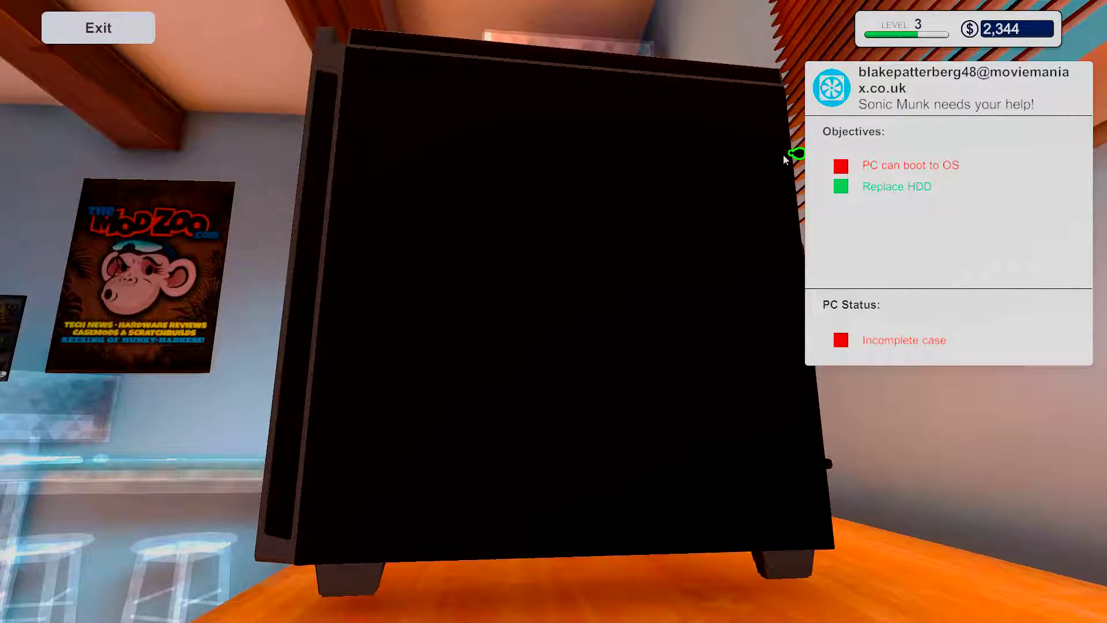
{"action": "left_click_drag", "start_coordinate": [710, 255], "coordinate": [866, 259]}
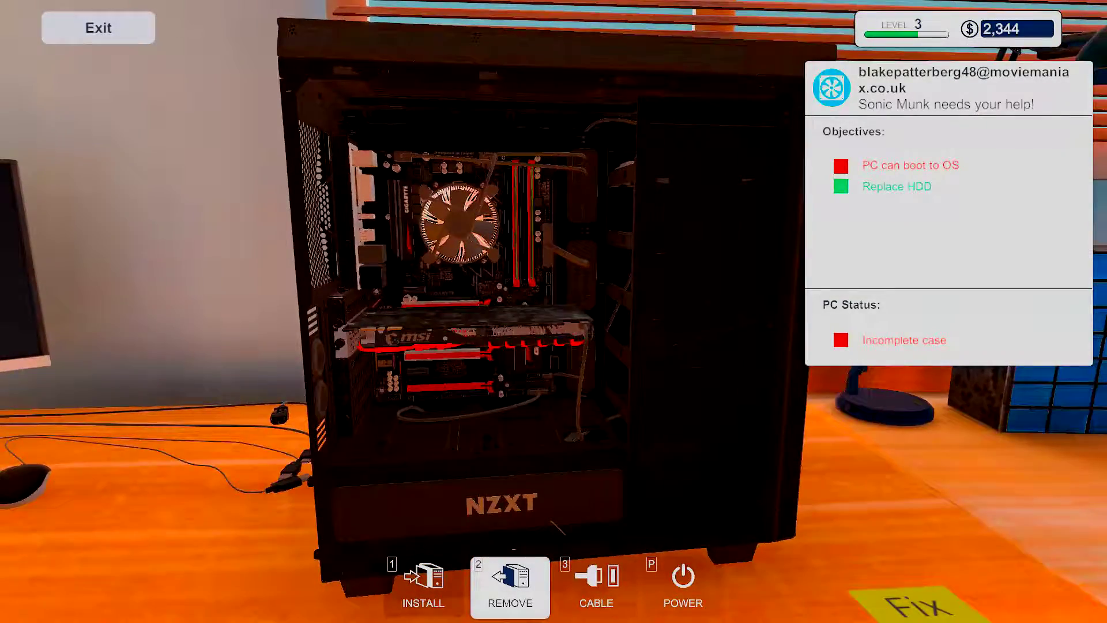
{"action": "left_click_drag", "start_coordinate": [866, 260], "coordinate": [547, 404]}
{"action": "left_click", "coordinate": [407, 594]}
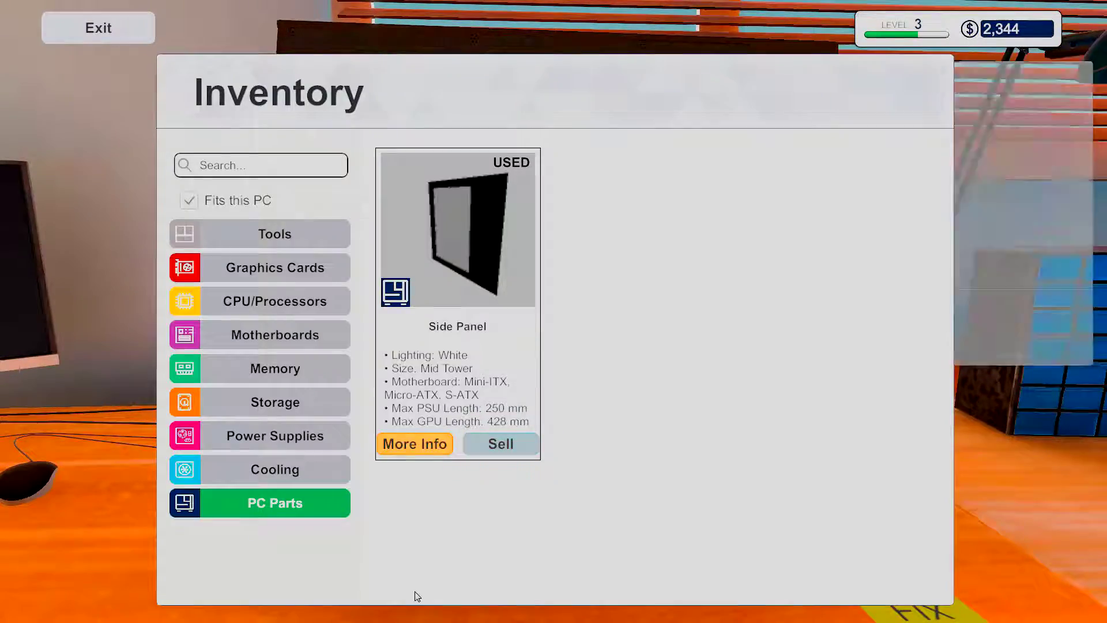
{"action": "left_click", "coordinate": [418, 283]}
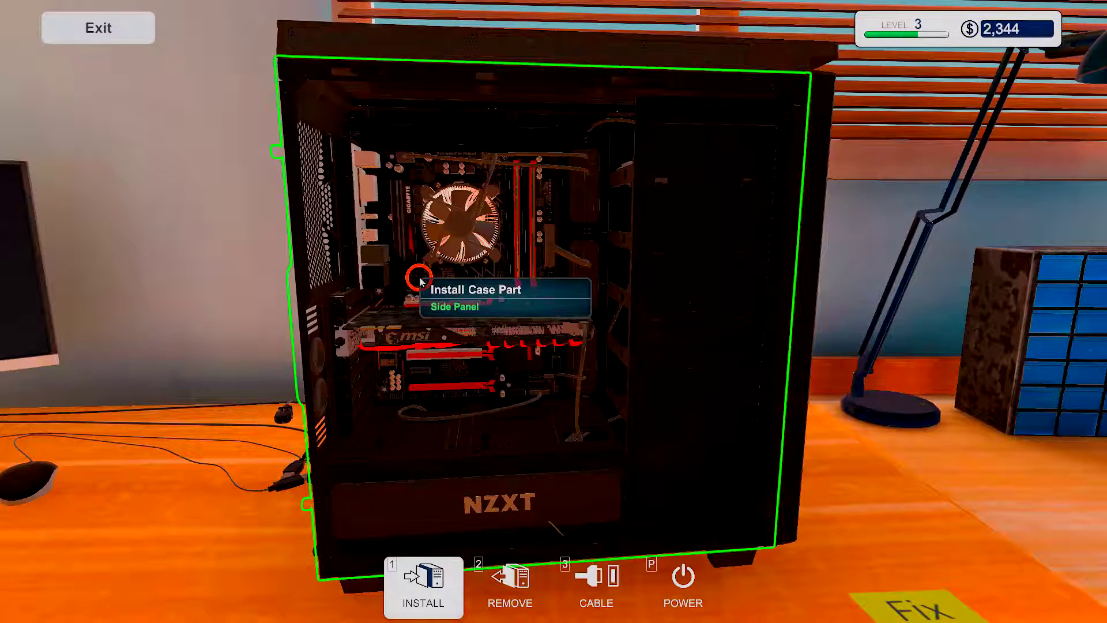
{"action": "left_click", "coordinate": [419, 277]}
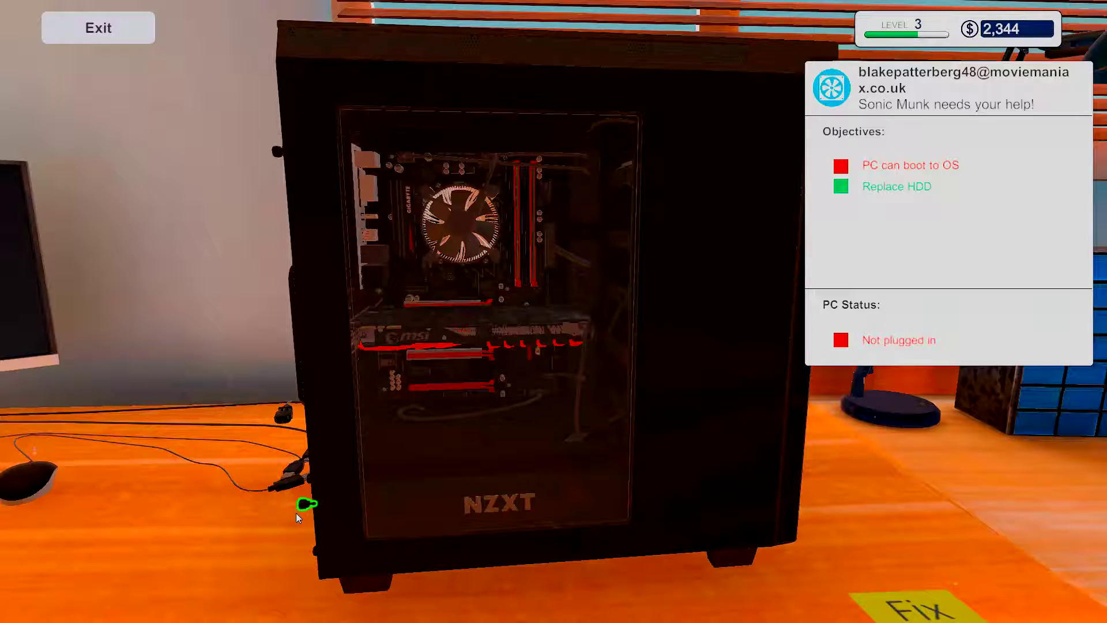
Step: Plug the desk cables into the rear motherboard and graphics card ports, and power into the PSU
{"action": "left_click_drag", "start_coordinate": [278, 532], "coordinate": [277, 560]}
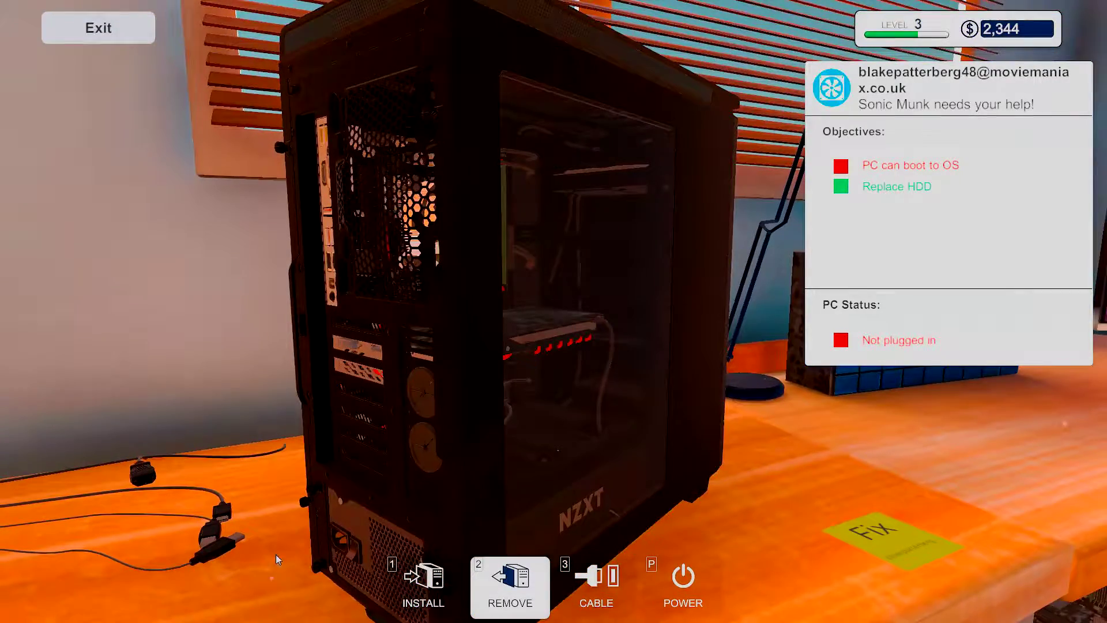
{"action": "left_click", "coordinate": [591, 593]}
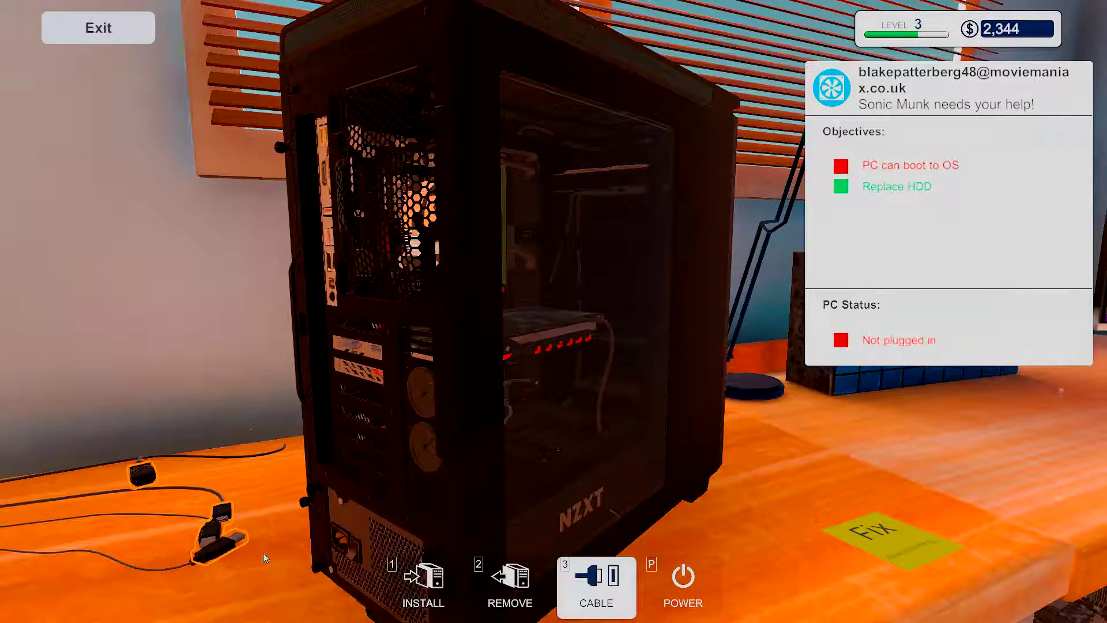
{"action": "left_click", "coordinate": [225, 551]}
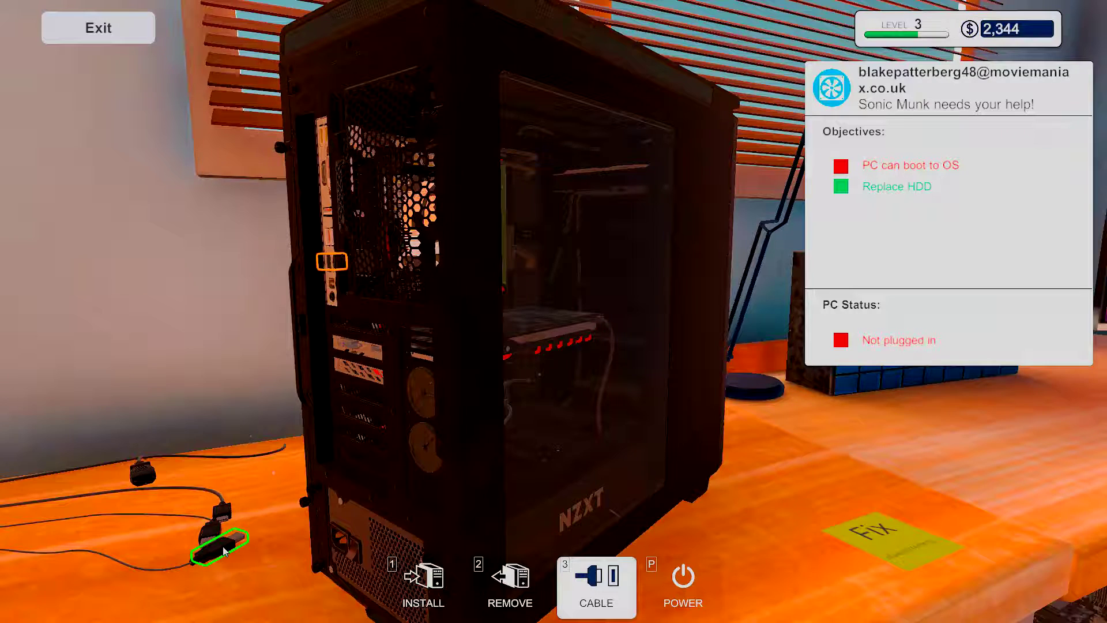
{"action": "left_click", "coordinate": [330, 263]}
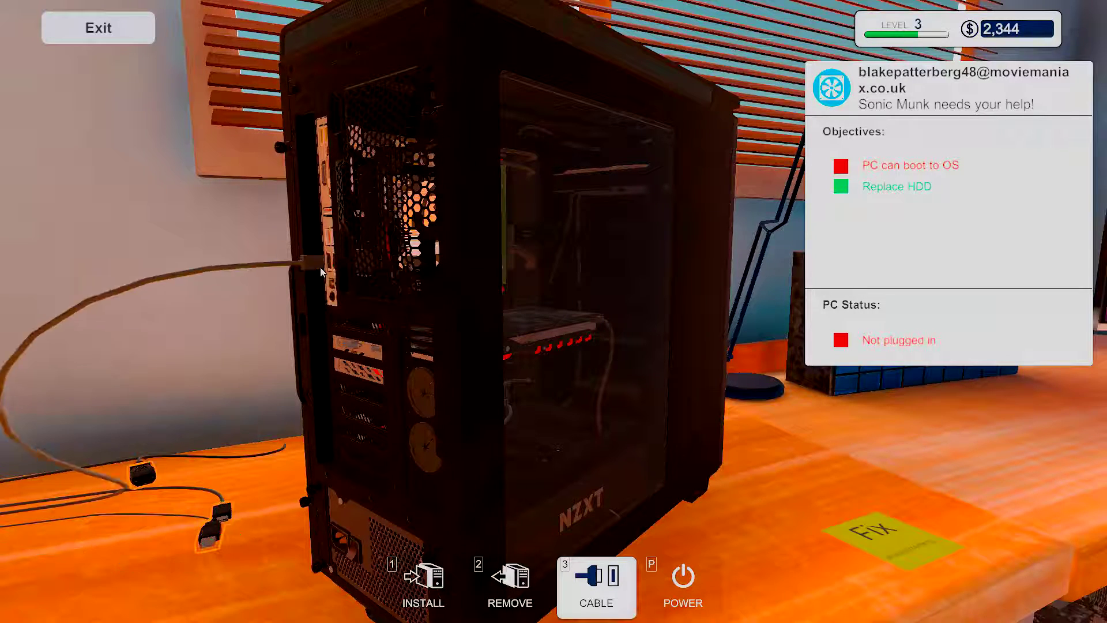
{"action": "left_click", "coordinate": [218, 519]}
{"action": "left_click", "coordinate": [367, 350]}
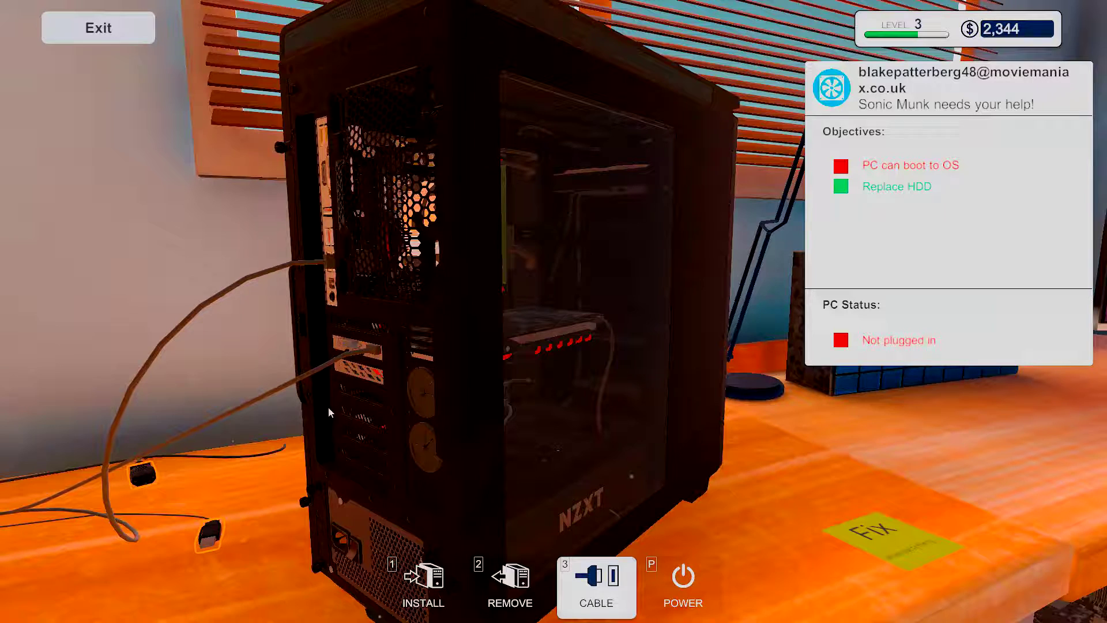
{"action": "left_click", "coordinate": [222, 529]}
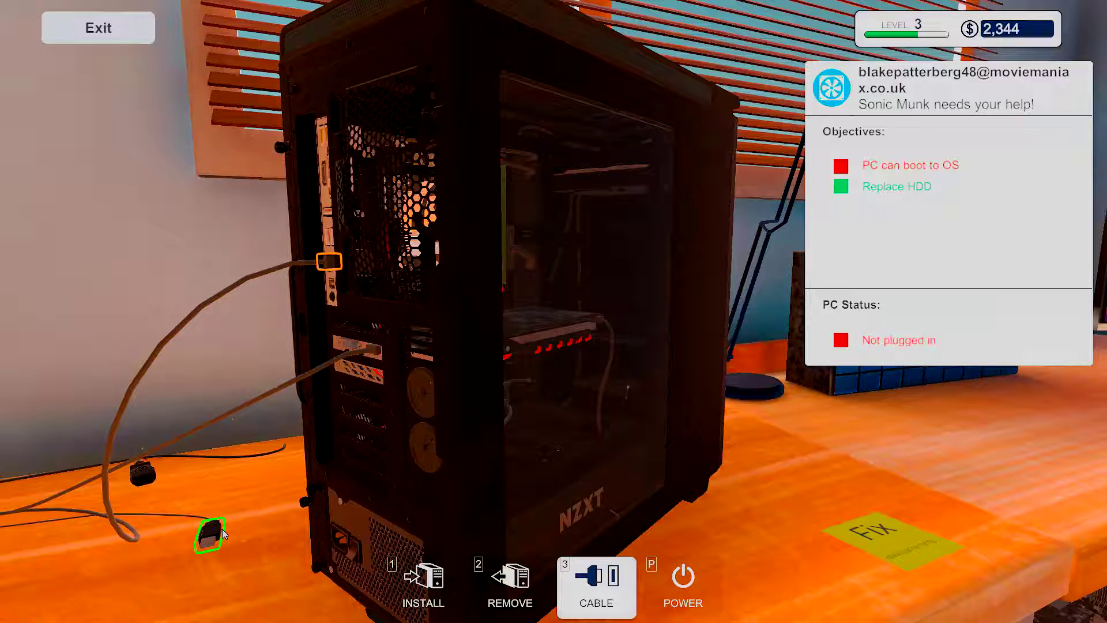
{"action": "left_click", "coordinate": [331, 276]}
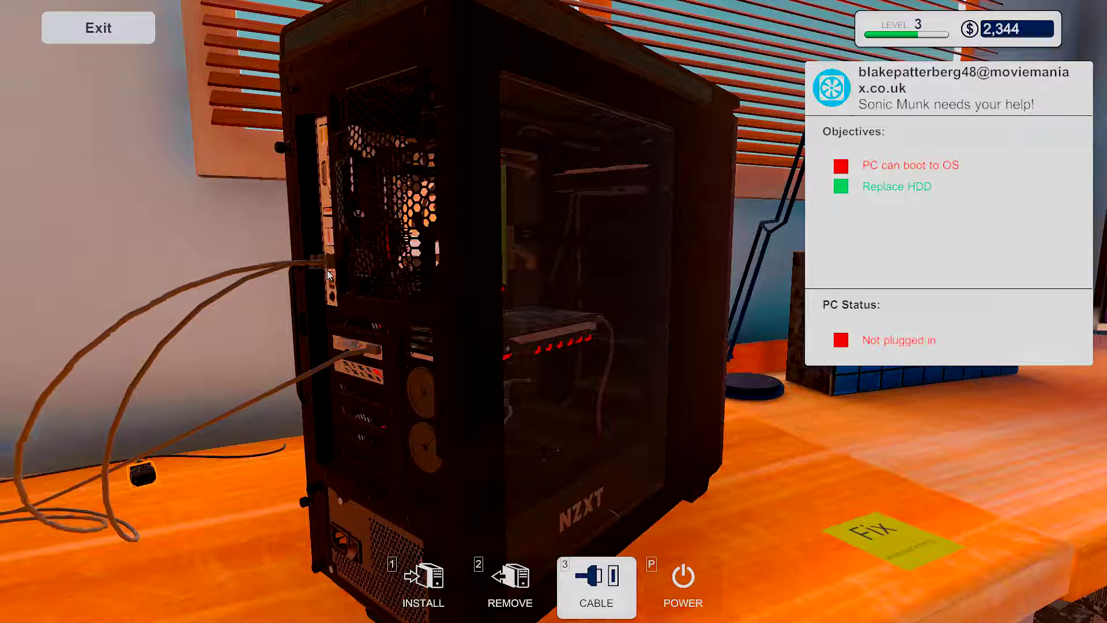
{"action": "left_click", "coordinate": [154, 486]}
{"action": "left_click", "coordinate": [342, 548]}
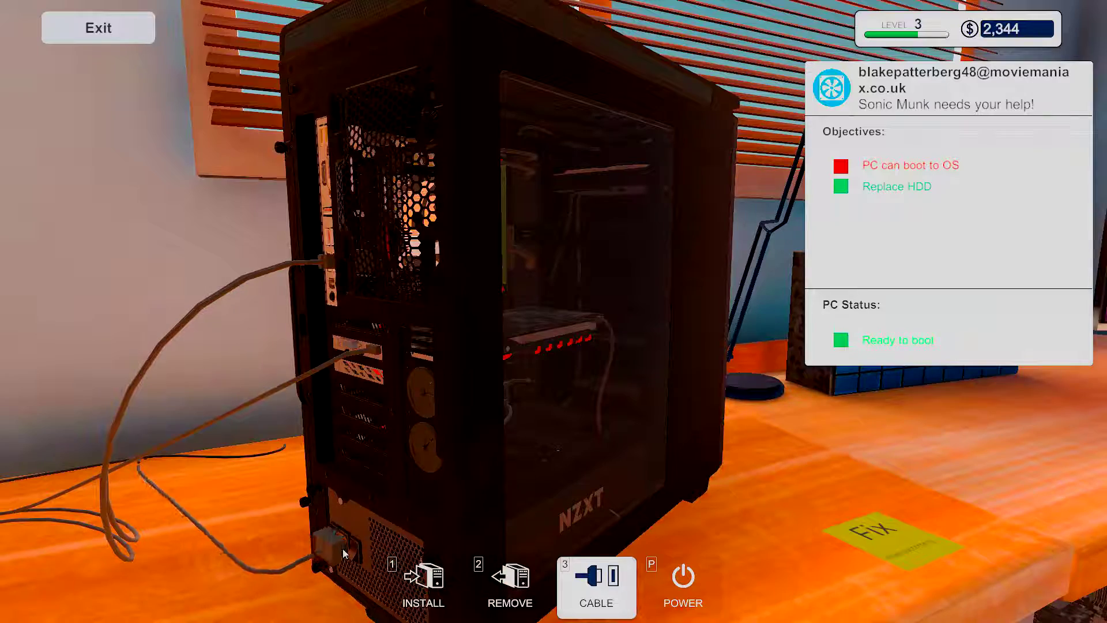
{"action": "key", "text": "Escape"}
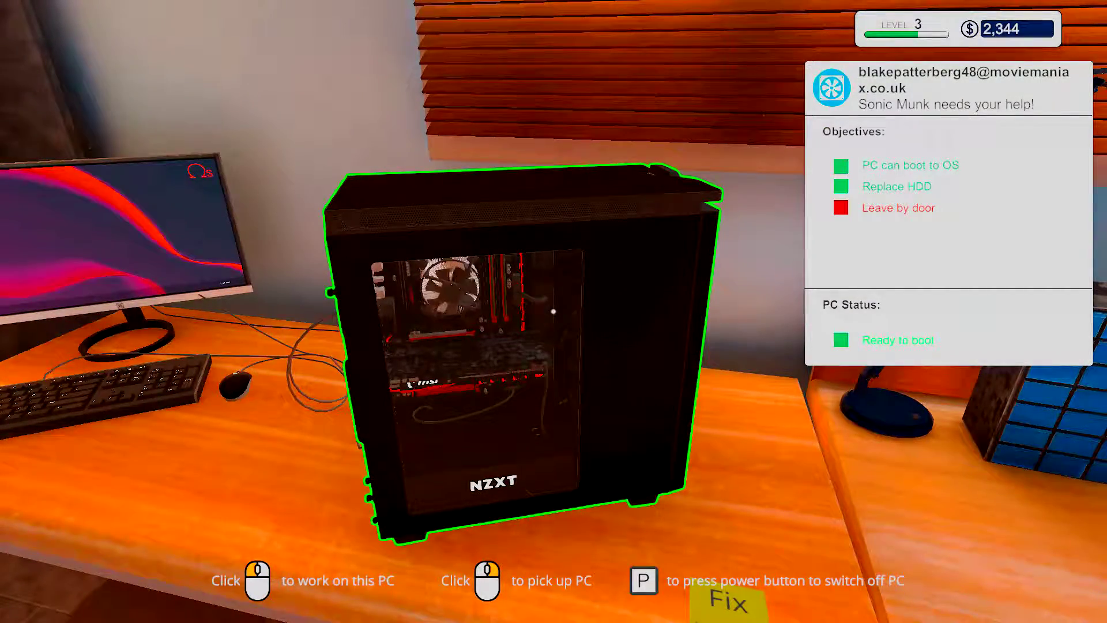
Step: Carry the repaired PC through the doorway and set it down in the drop-off corner
{"action": "right_click", "coordinate": [554, 311]}
{"action": "key", "text": "w"}
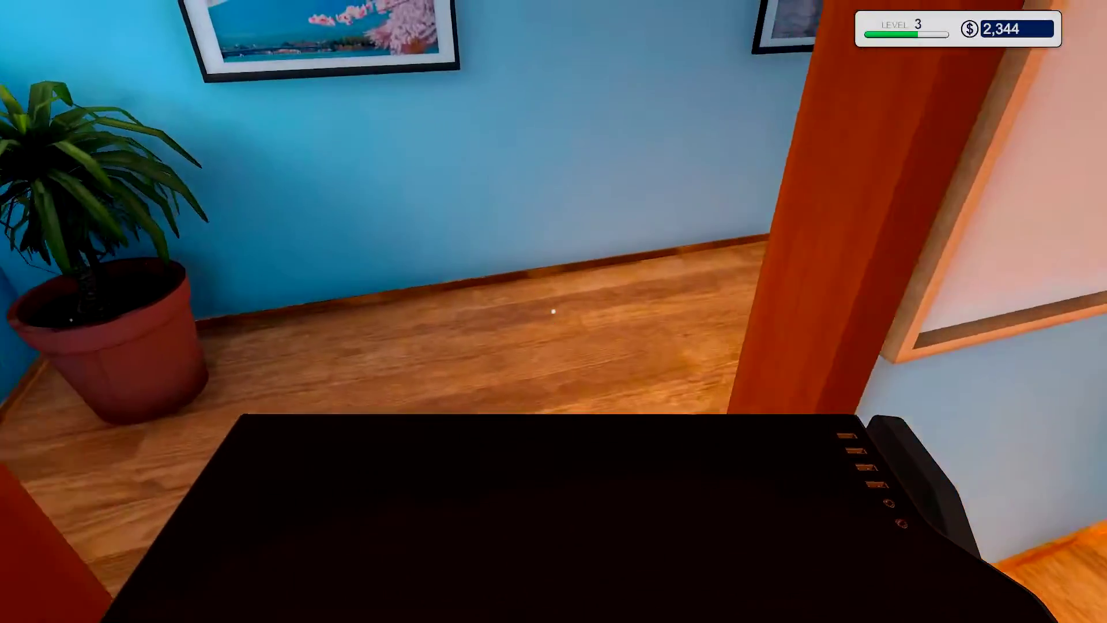
{"action": "key", "text": "w"}
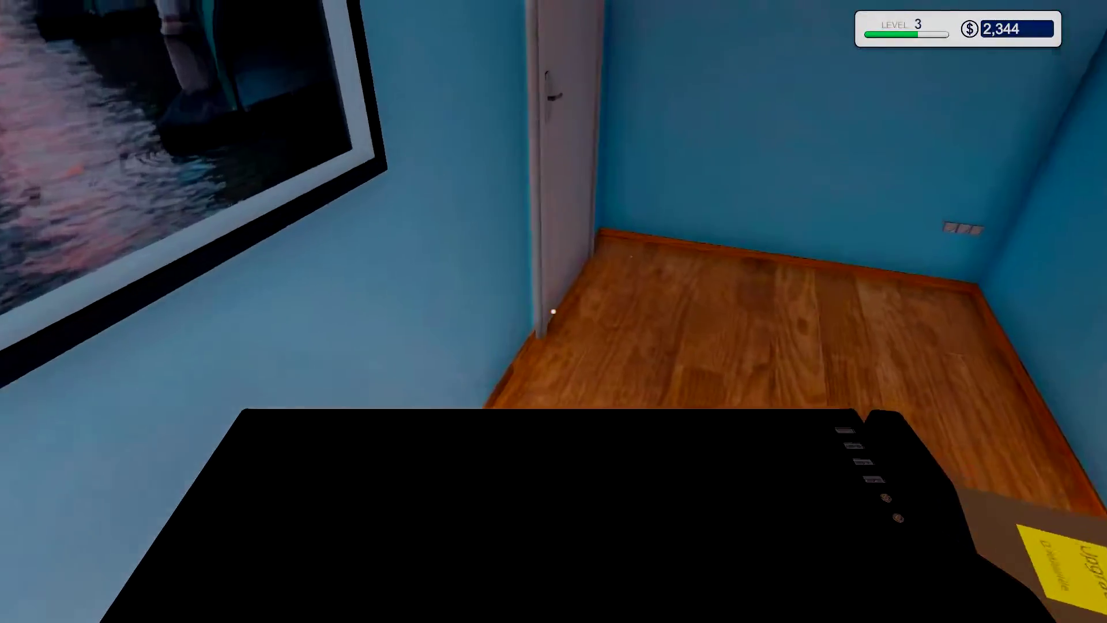
{"action": "key", "text": "w"}
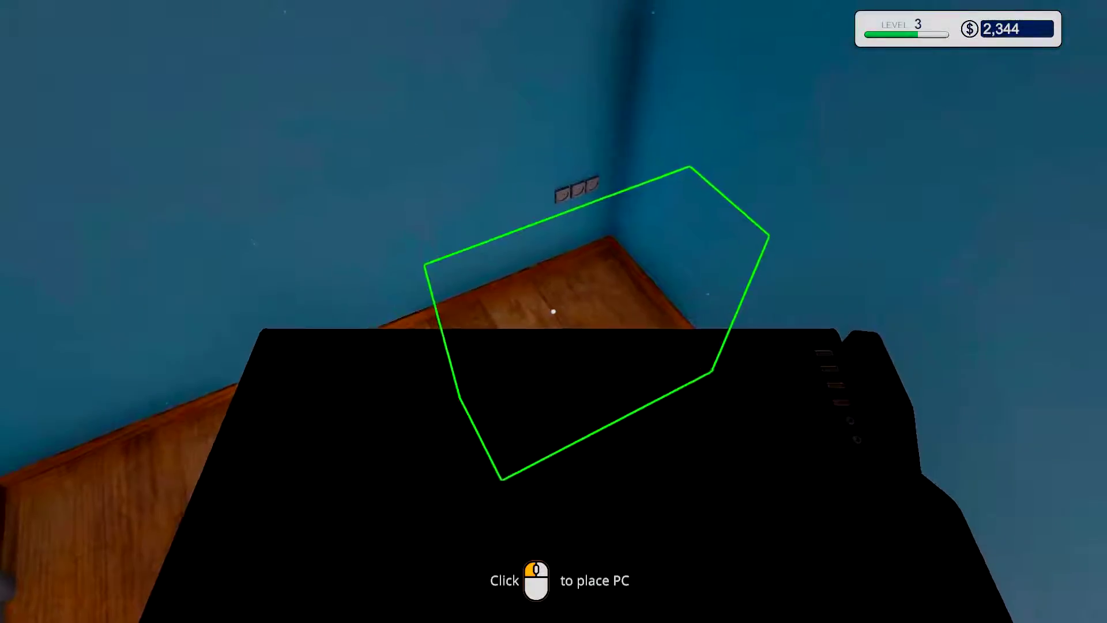
{"action": "left_click", "coordinate": [555, 311]}
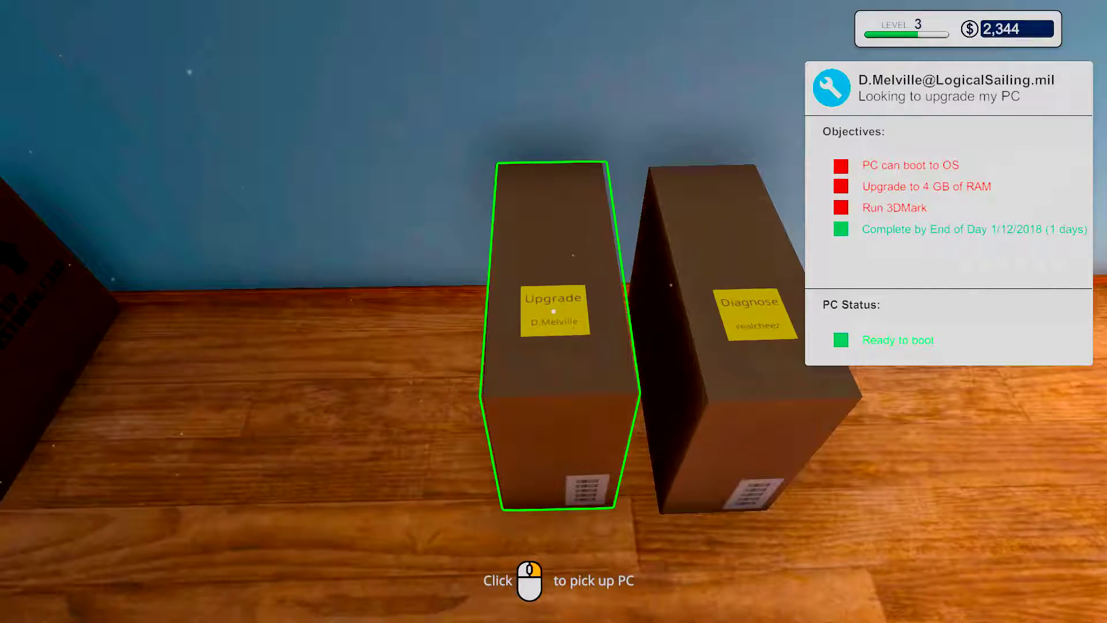
Step: Carry D.Melville's Upgrade PC into the desk room and place it on the desk
{"action": "left_click", "coordinate": [554, 311]}
{"action": "key", "text": "w"}
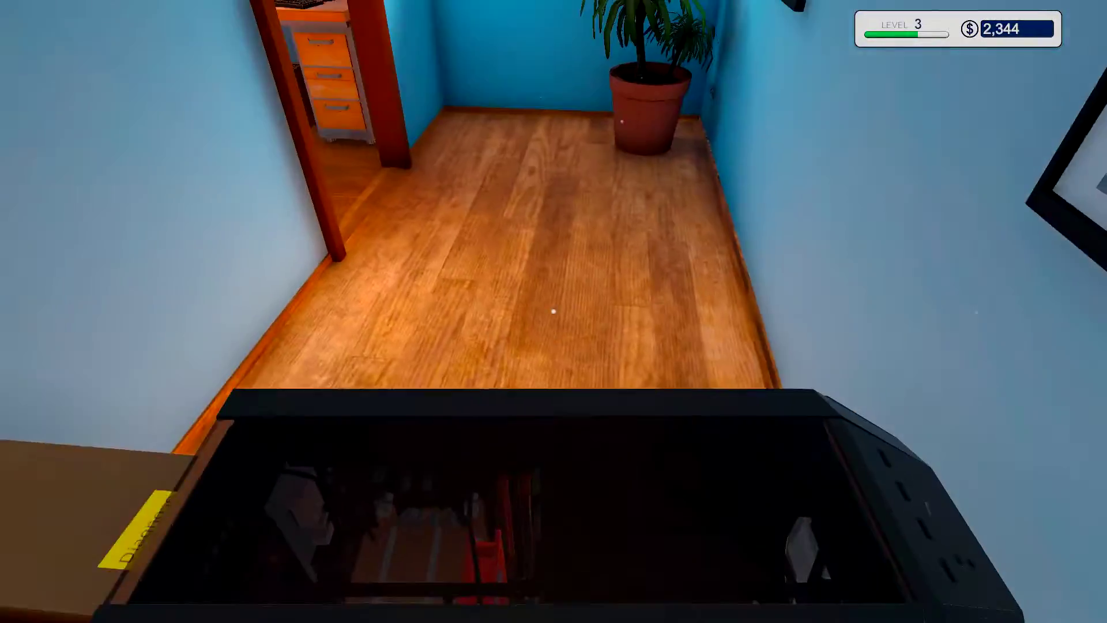
{"action": "key", "text": "w"}
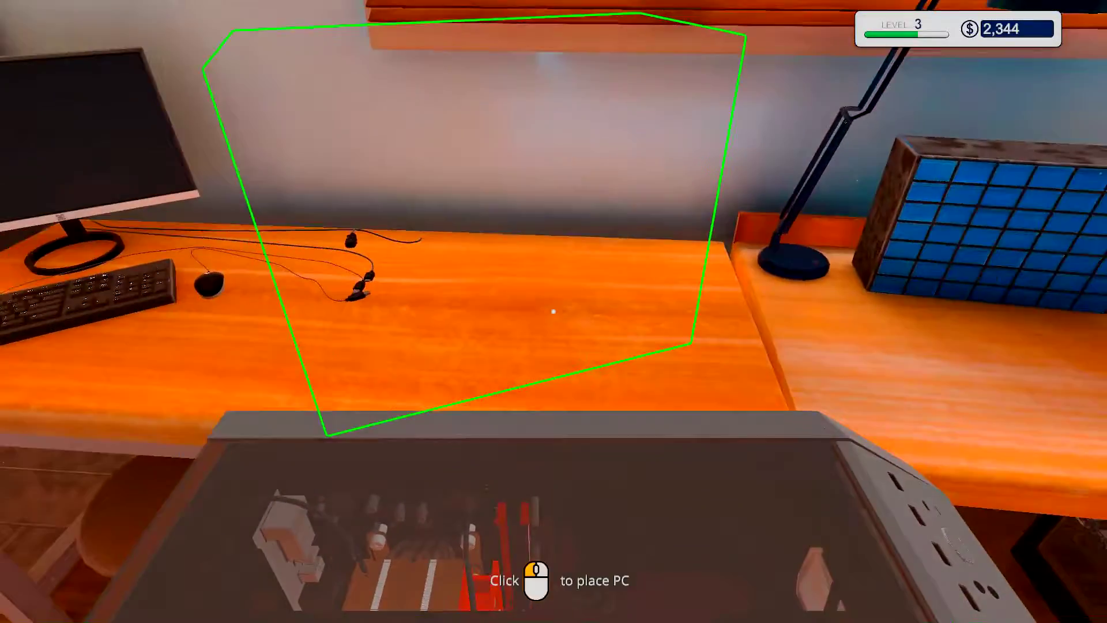
{"action": "left_click", "coordinate": [554, 312]}
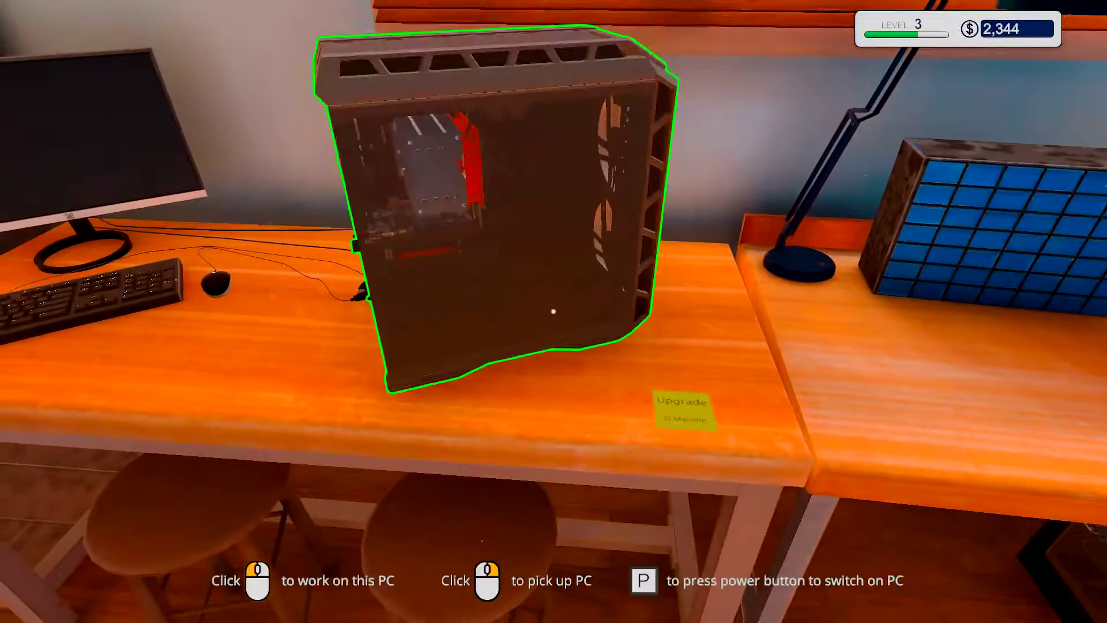
{"action": "key", "text": "w"}
Step: Remove the side panel and beauty panel, and open a memory slot clip
{"action": "left_click", "coordinate": [553, 311]}
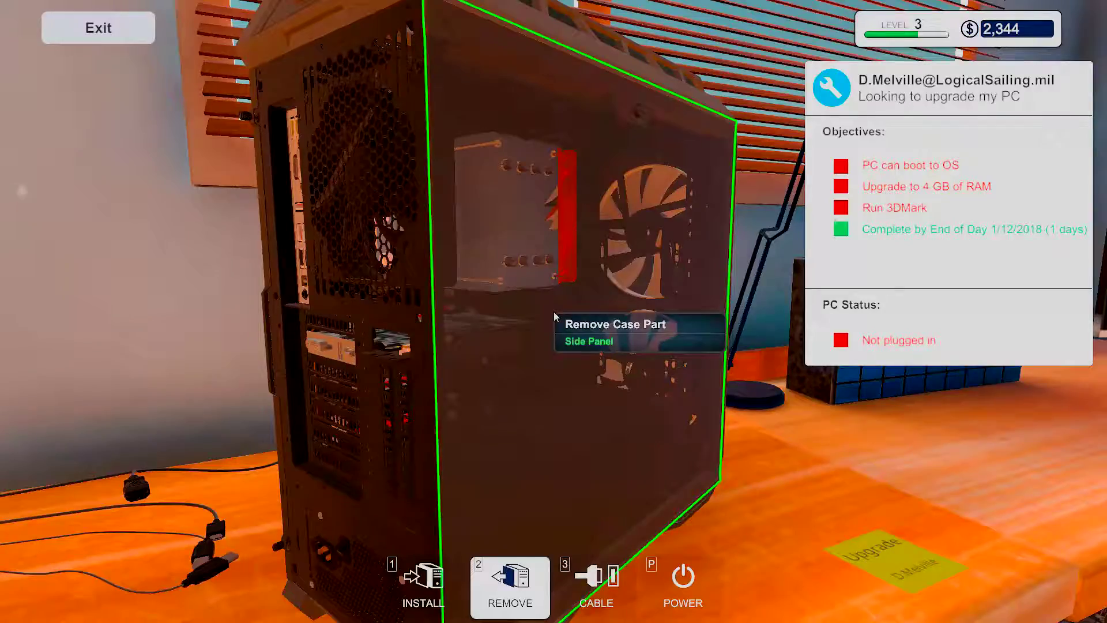
{"action": "left_click", "coordinate": [567, 334]}
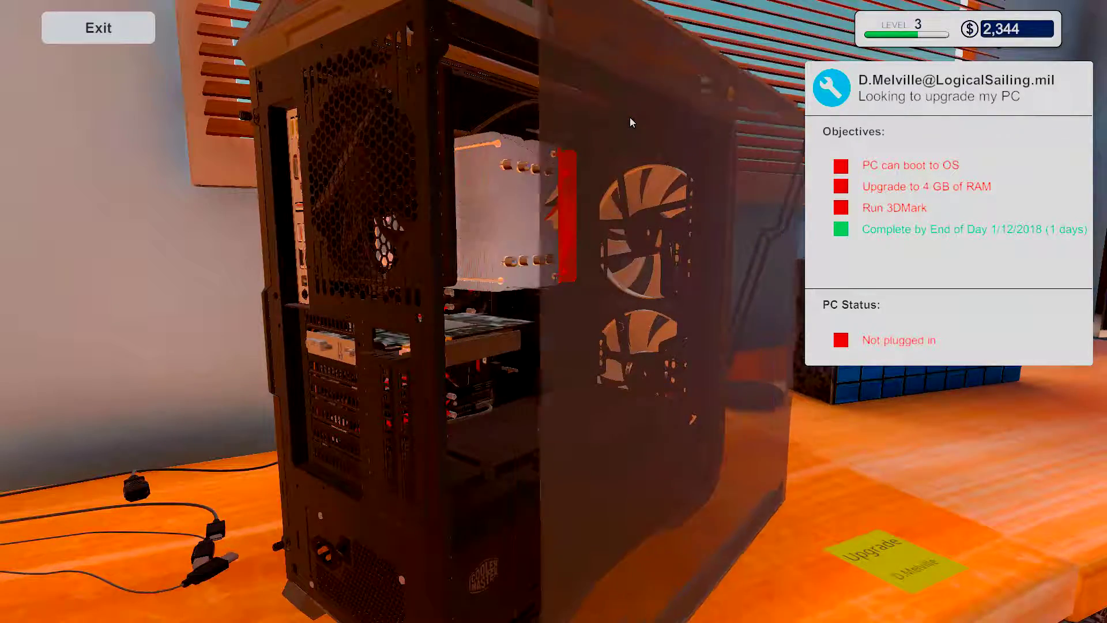
{"action": "left_click", "coordinate": [554, 390]}
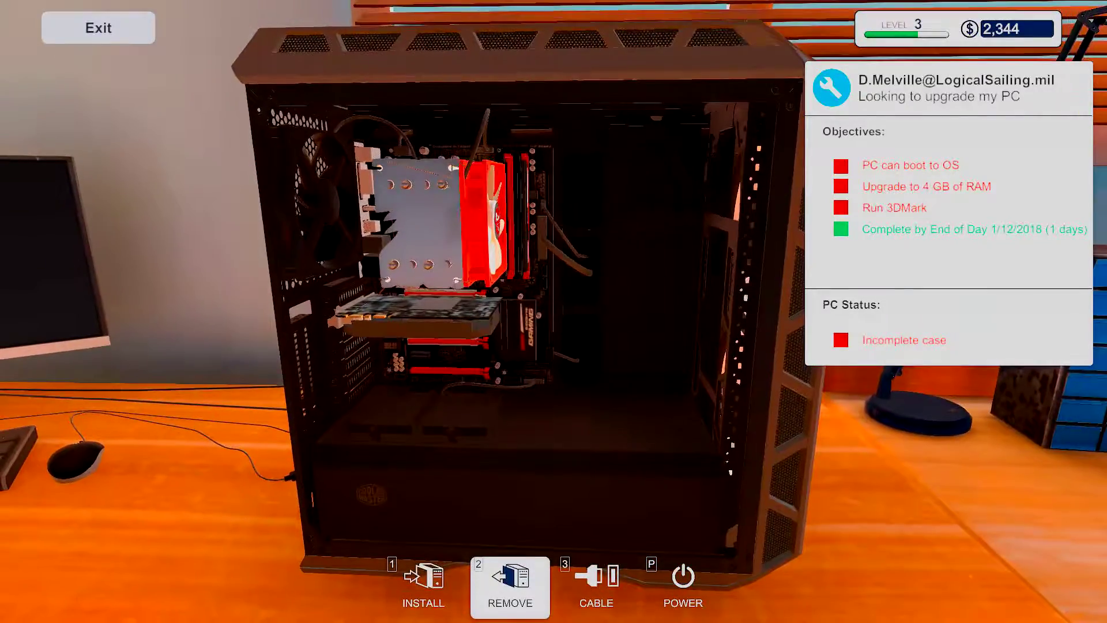
{"action": "scroll", "coordinate": [562, 329], "scroll_direction": "up", "scroll_amount": 3}
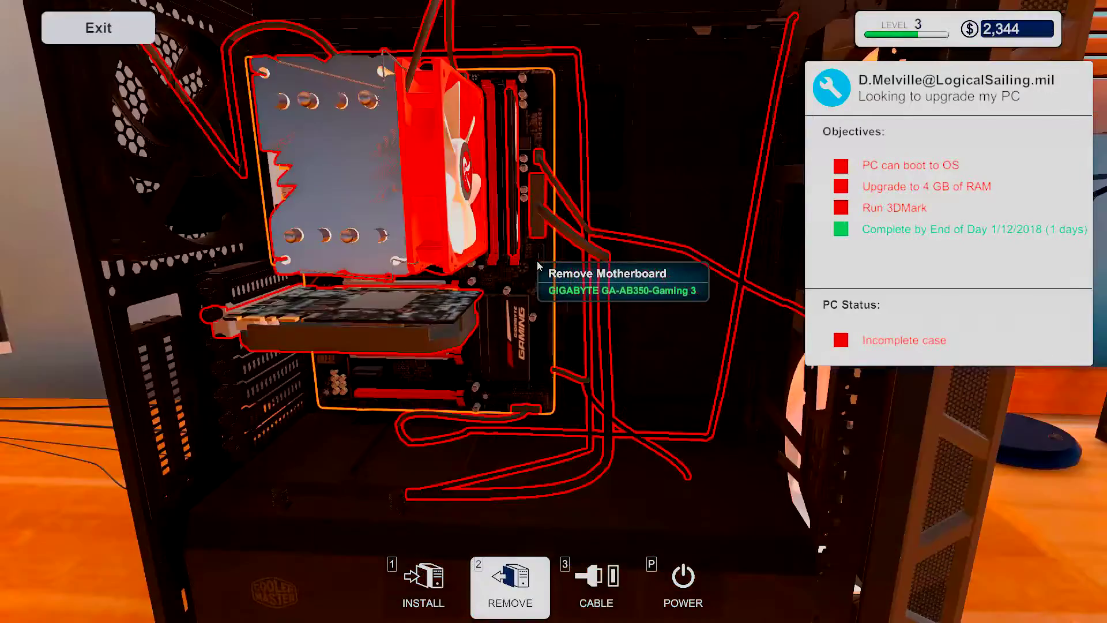
{"action": "left_click", "coordinate": [579, 313]}
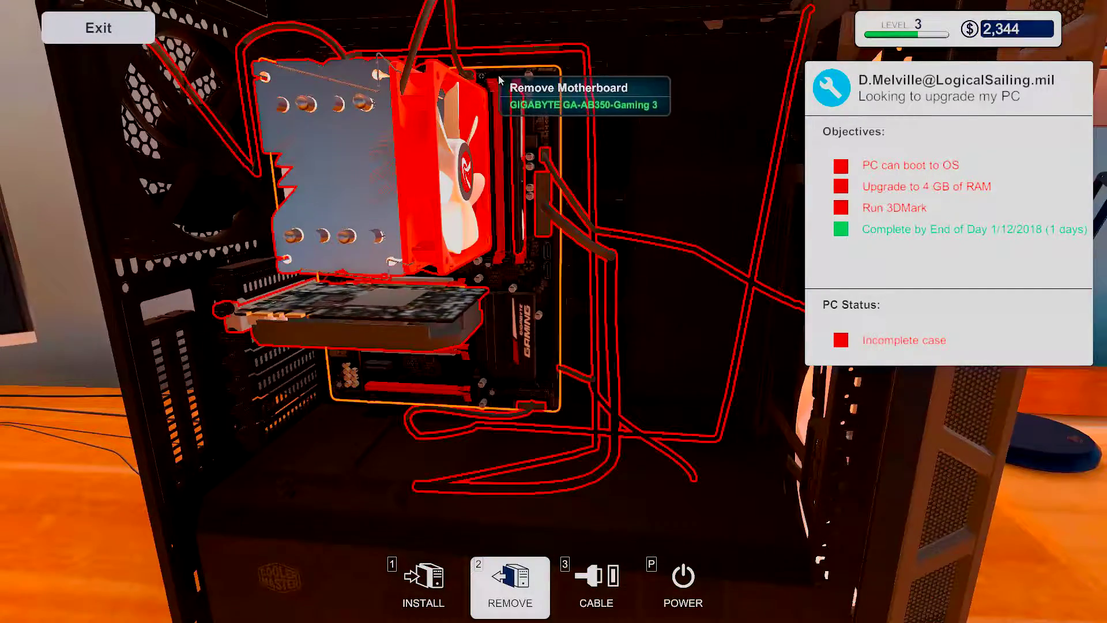
{"action": "left_click", "coordinate": [494, 84]}
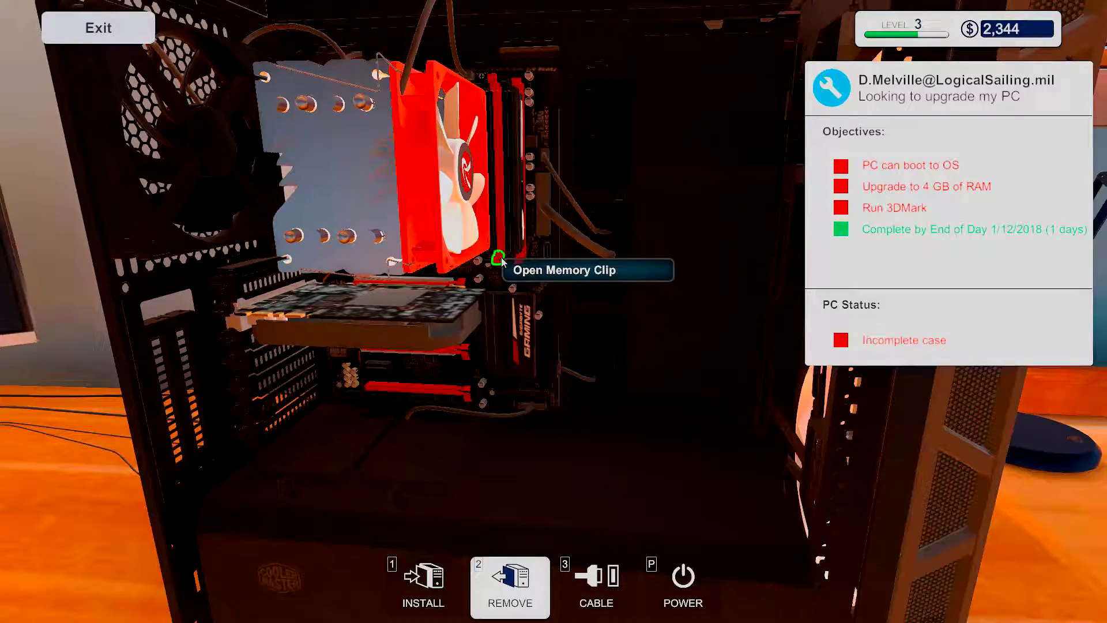
{"action": "left_click_drag", "start_coordinate": [563, 304], "coordinate": [658, 302]}
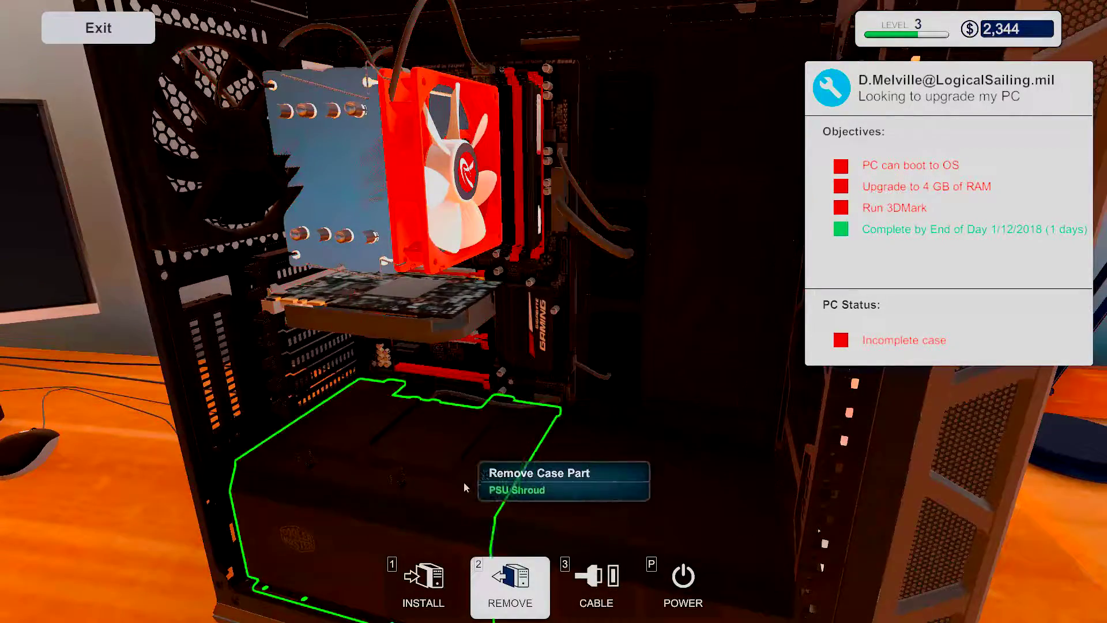
Step: Install the Mortoni Value Supreme 2 GB RAM stick in the open memory slot
{"action": "key", "text": "Tab"}
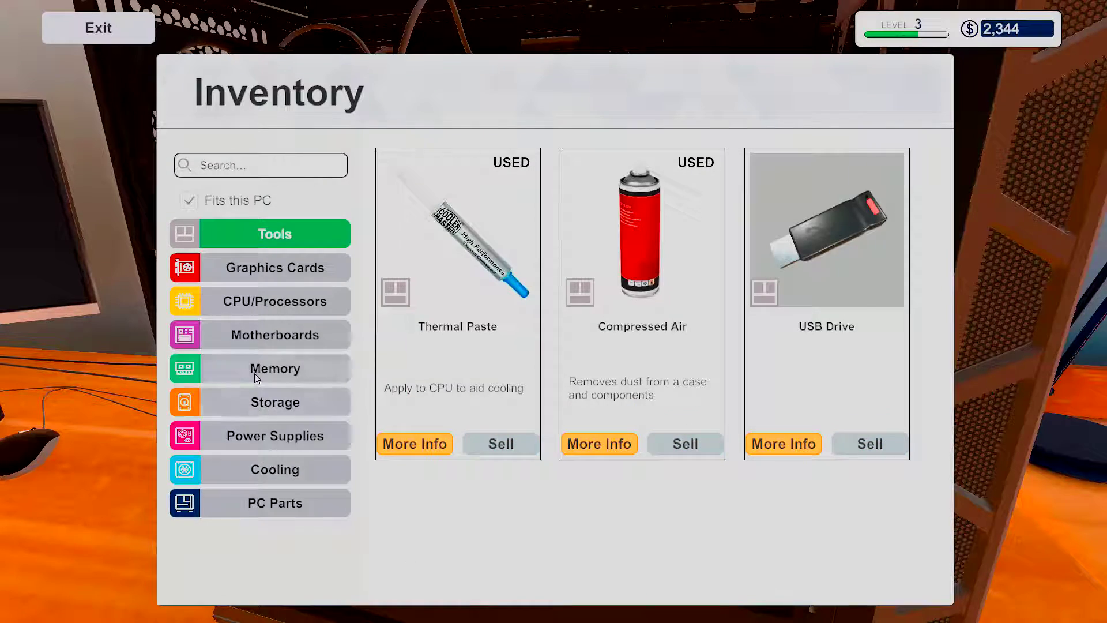
{"action": "left_click", "coordinate": [255, 372]}
{"action": "left_click", "coordinate": [474, 222]}
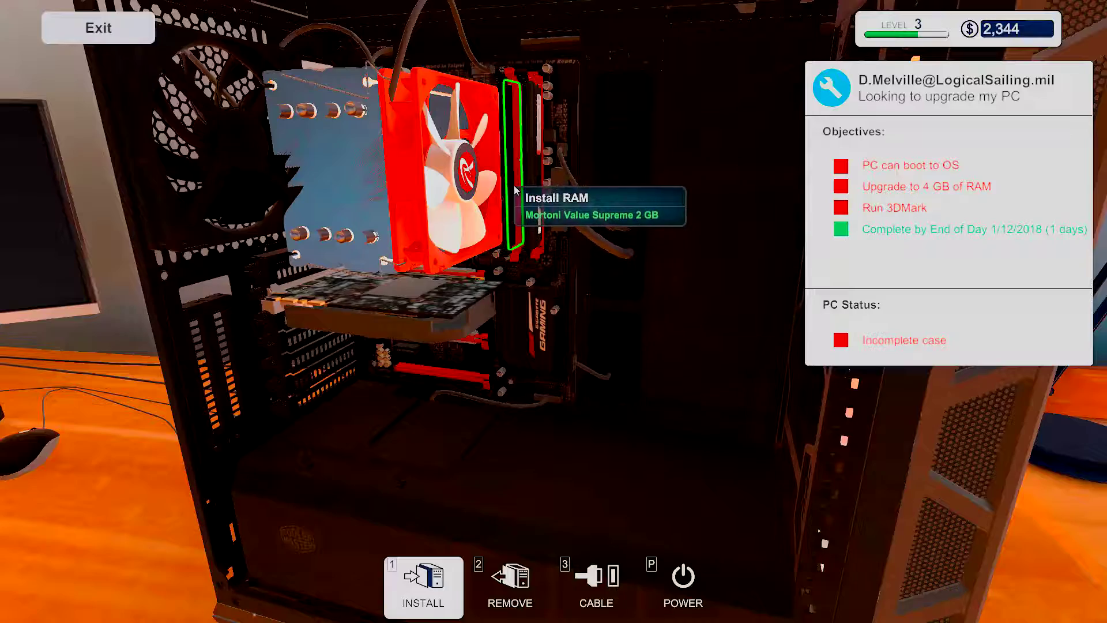
{"action": "left_click", "coordinate": [507, 187]}
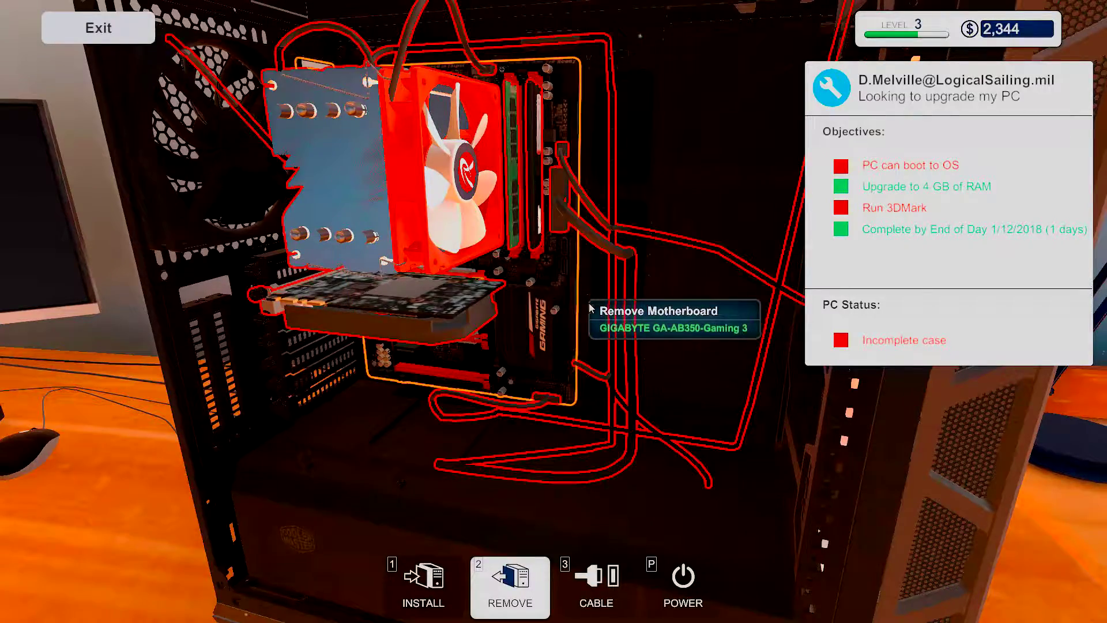
{"action": "mouse_move", "coordinate": [571, 342]}
{"action": "left_mouse_down"}
{"action": "mouse_move", "coordinate": [485, 342]}
{"action": "mouse_move", "coordinate": [498, 385]}
{"action": "left_mouse_up"}
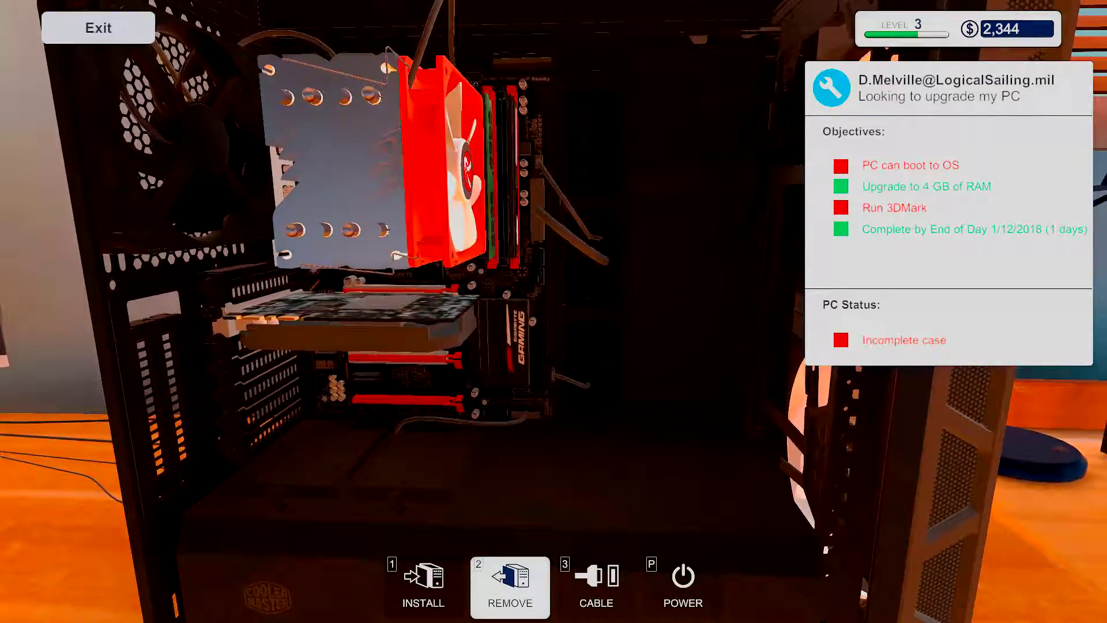
{"action": "left_click", "coordinate": [424, 578]}
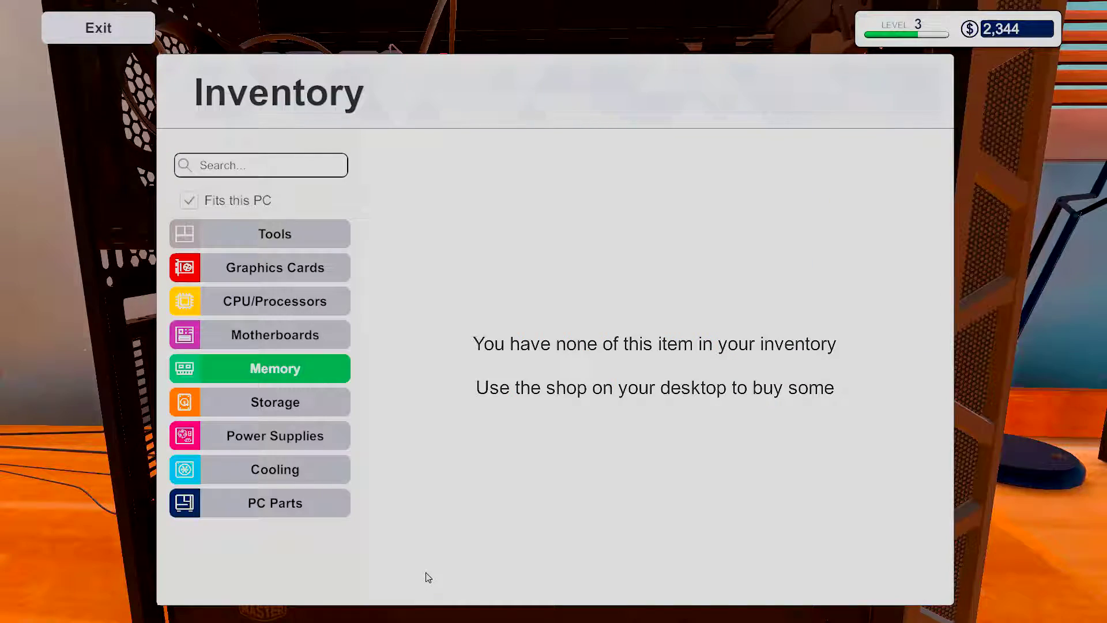
{"action": "left_click", "coordinate": [293, 513]}
{"action": "left_click", "coordinate": [466, 277]}
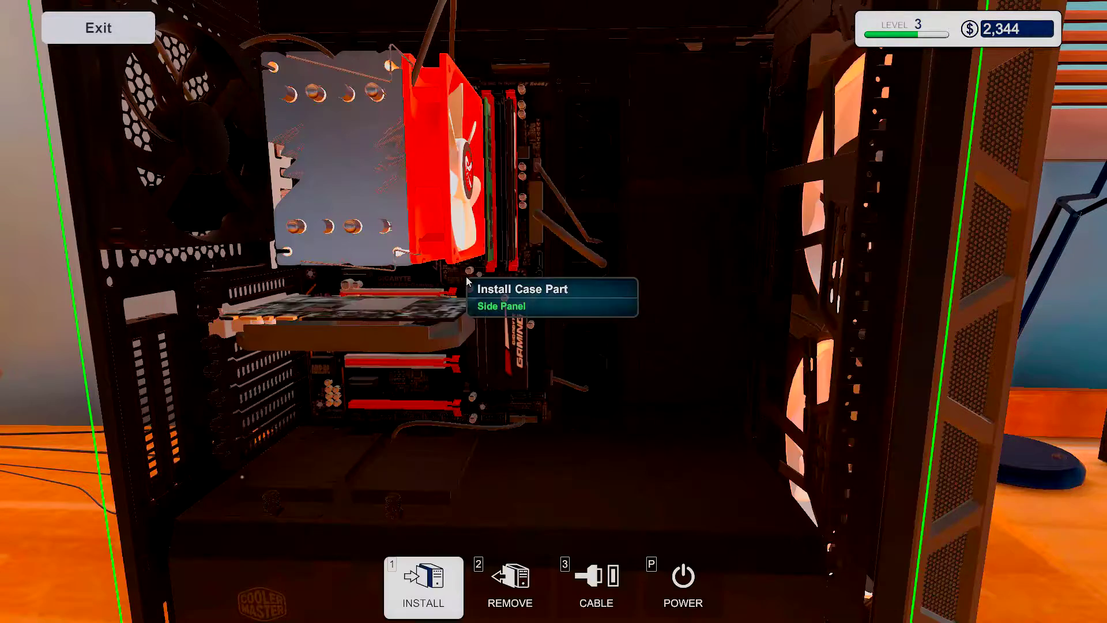
{"action": "left_click", "coordinate": [467, 313]}
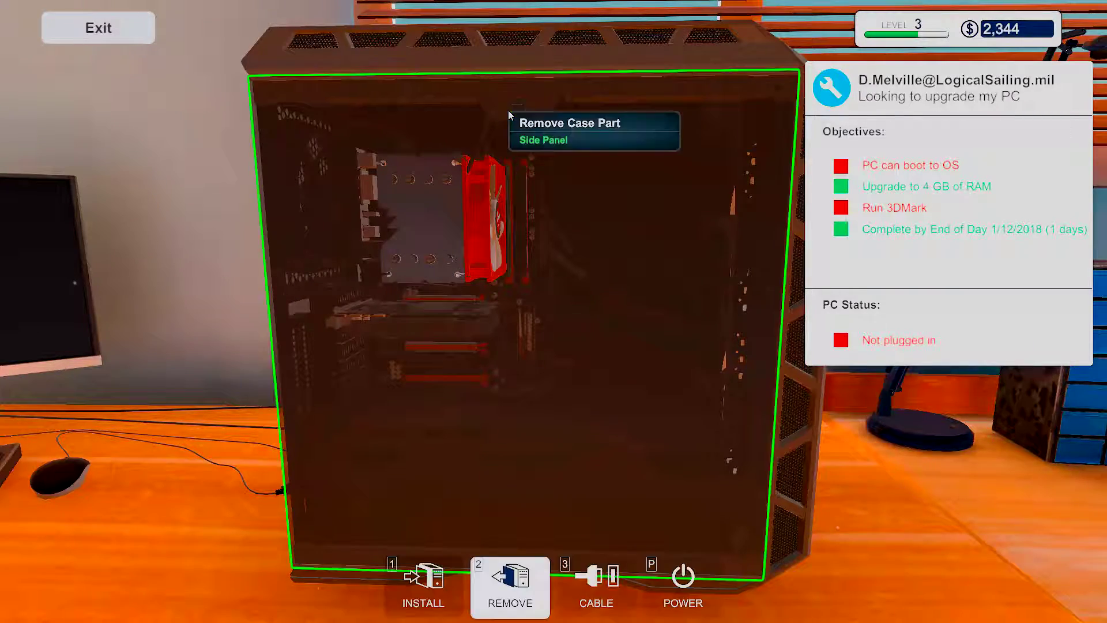
Step: Connect the desk cables to the motherboard and case ports, and power to the PSU
{"action": "key", "text": "a"}
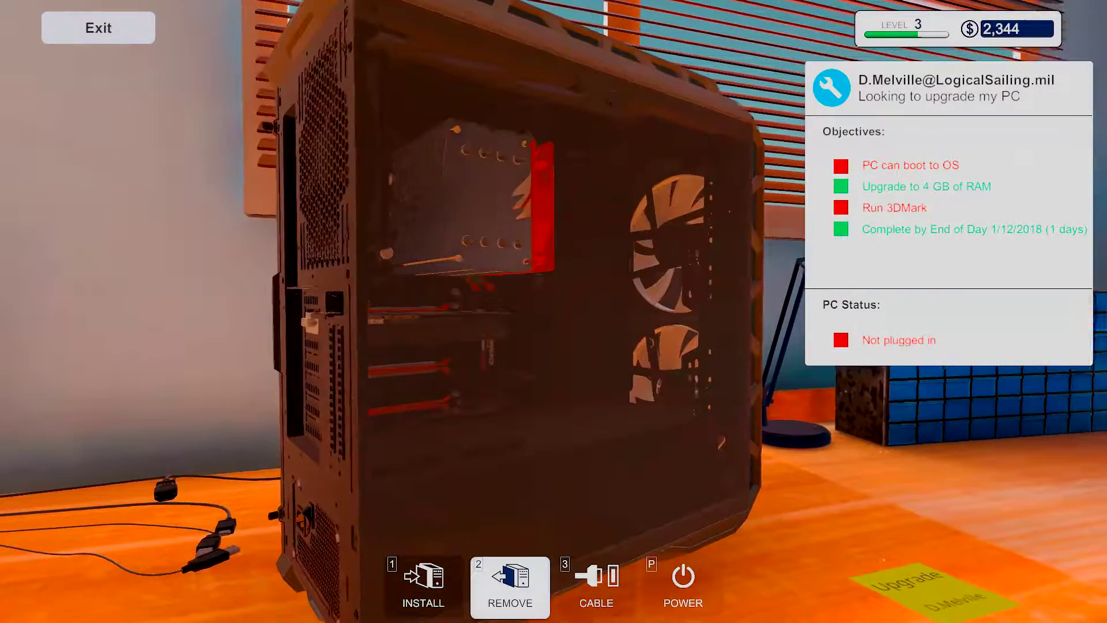
{"action": "left_click", "coordinate": [579, 576]}
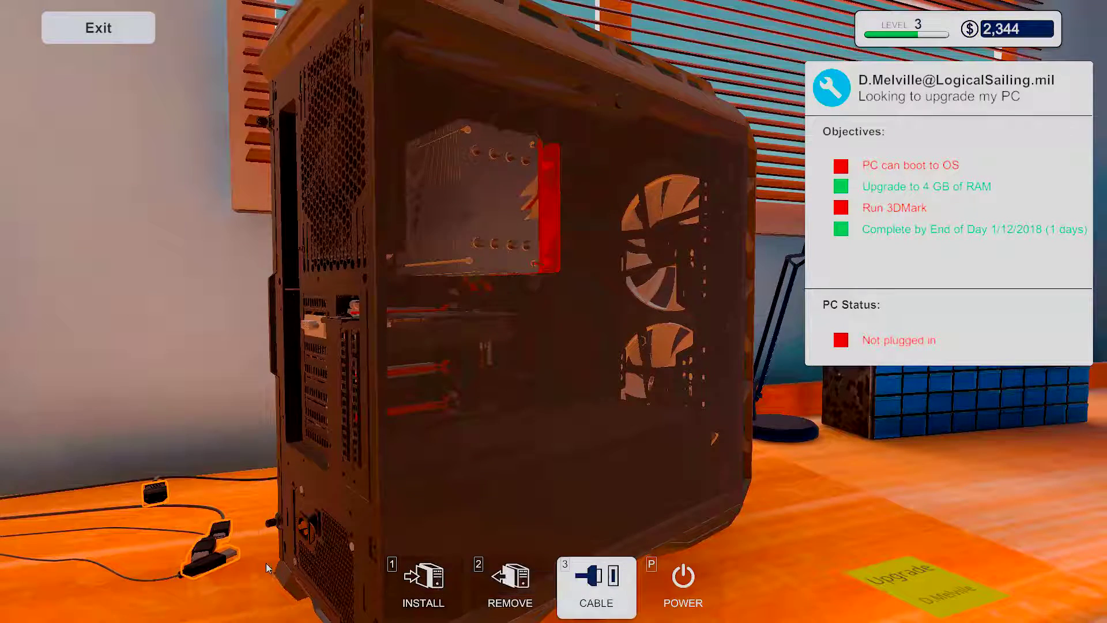
{"action": "left_click", "coordinate": [218, 560]}
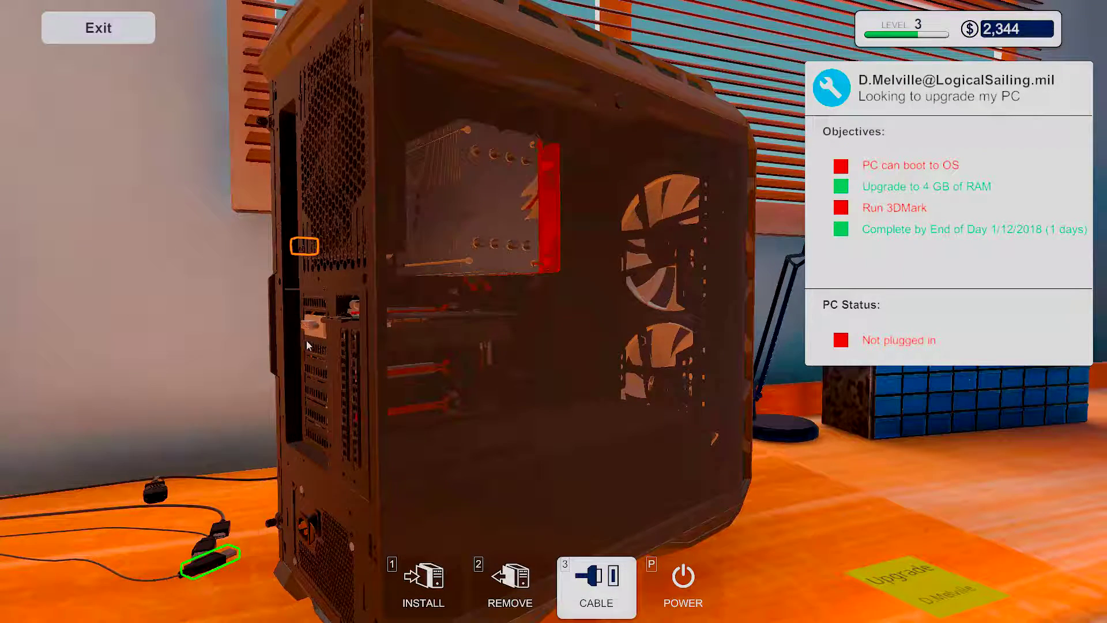
{"action": "left_click", "coordinate": [305, 248]}
{"action": "left_click", "coordinate": [217, 537]}
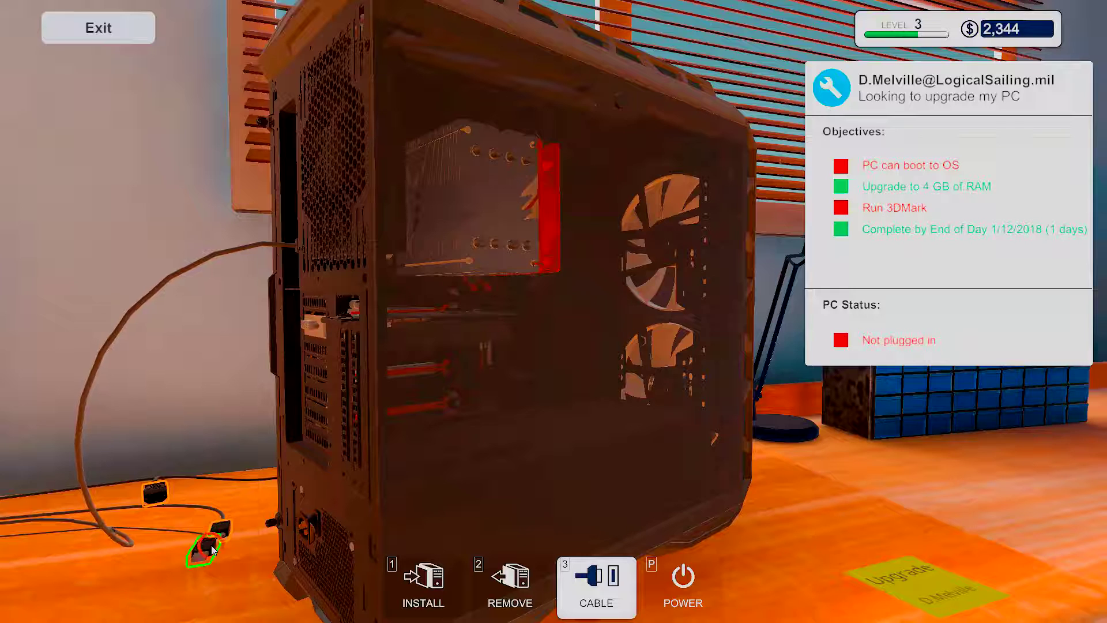
{"action": "left_click", "coordinate": [298, 250]}
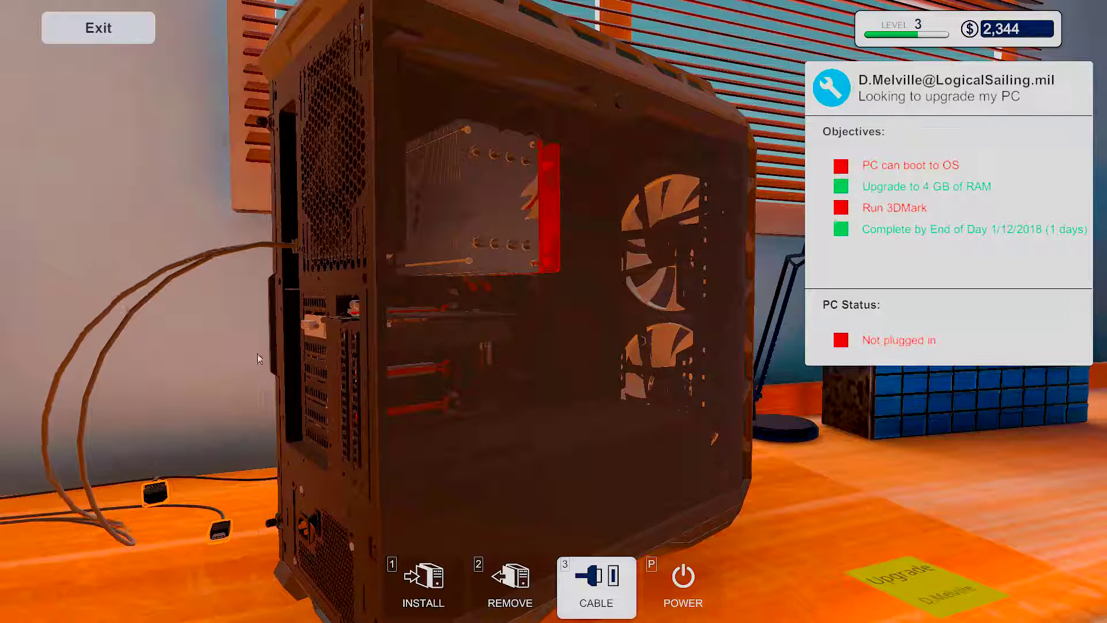
{"action": "left_click", "coordinate": [216, 527]}
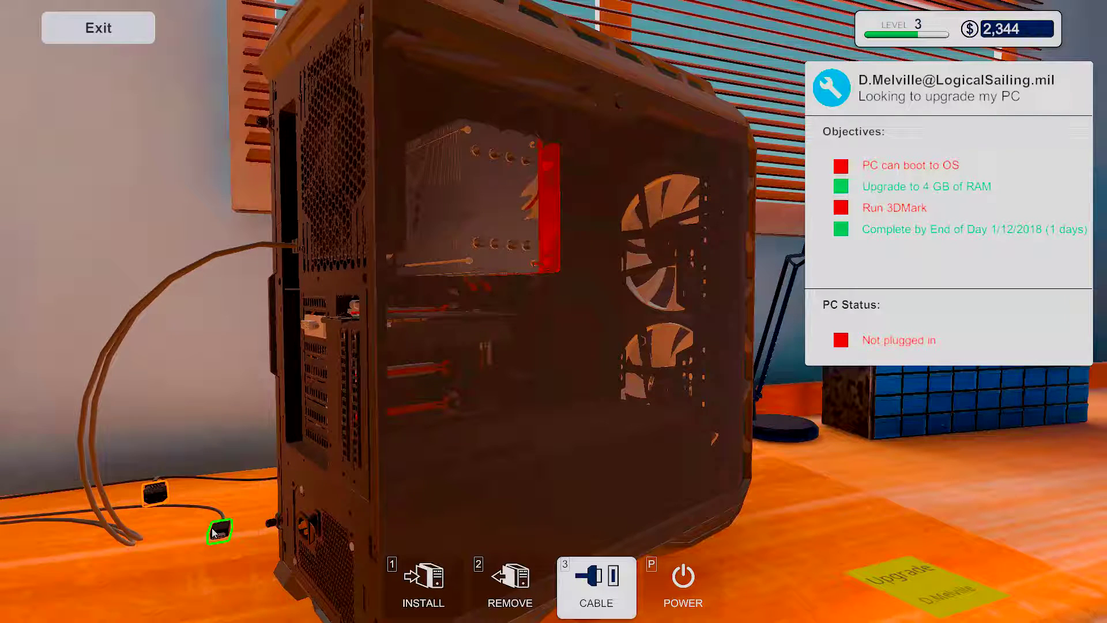
{"action": "left_click", "coordinate": [329, 327]}
{"action": "left_click", "coordinate": [161, 494]}
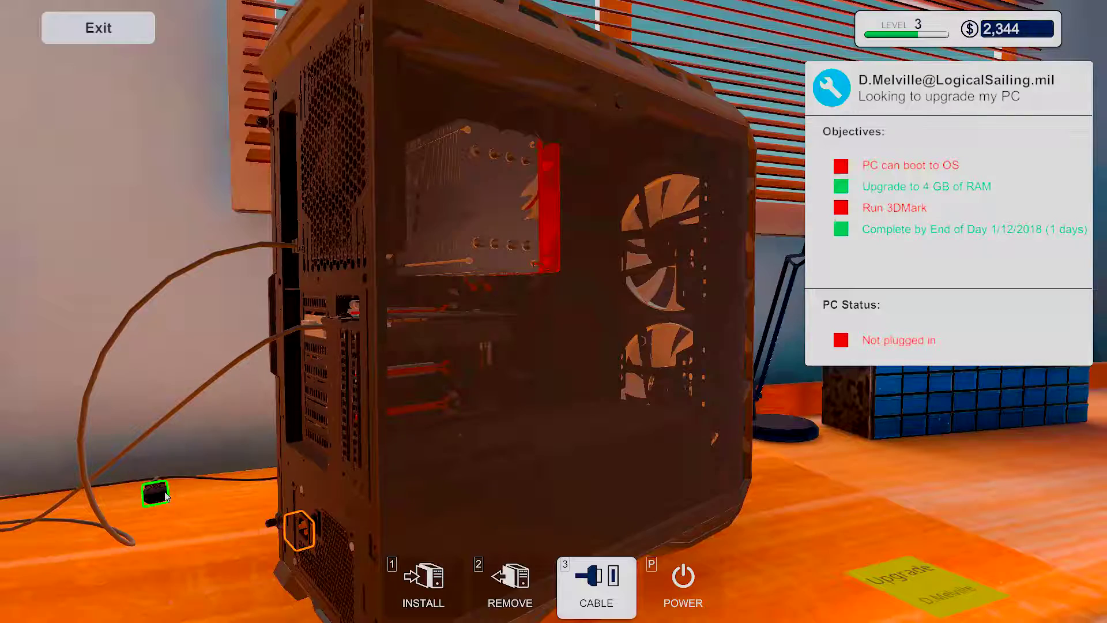
{"action": "left_click", "coordinate": [298, 530]}
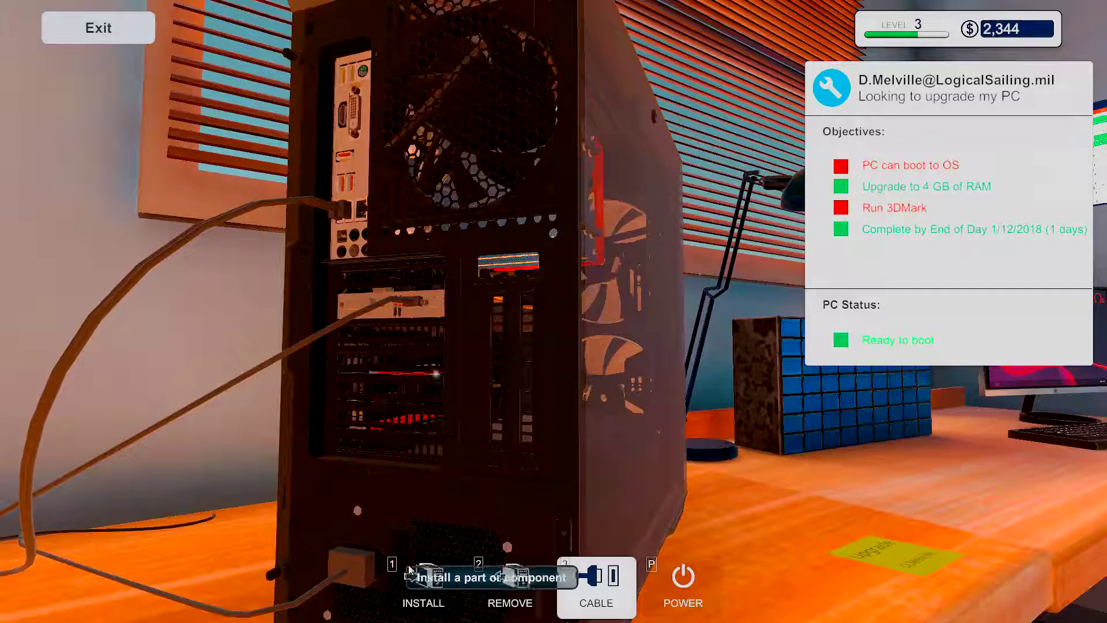
Step: Insert the USB Drive from the Tools inventory into a rear USB port
{"action": "left_click", "coordinate": [411, 572]}
{"action": "left_click", "coordinate": [242, 234]}
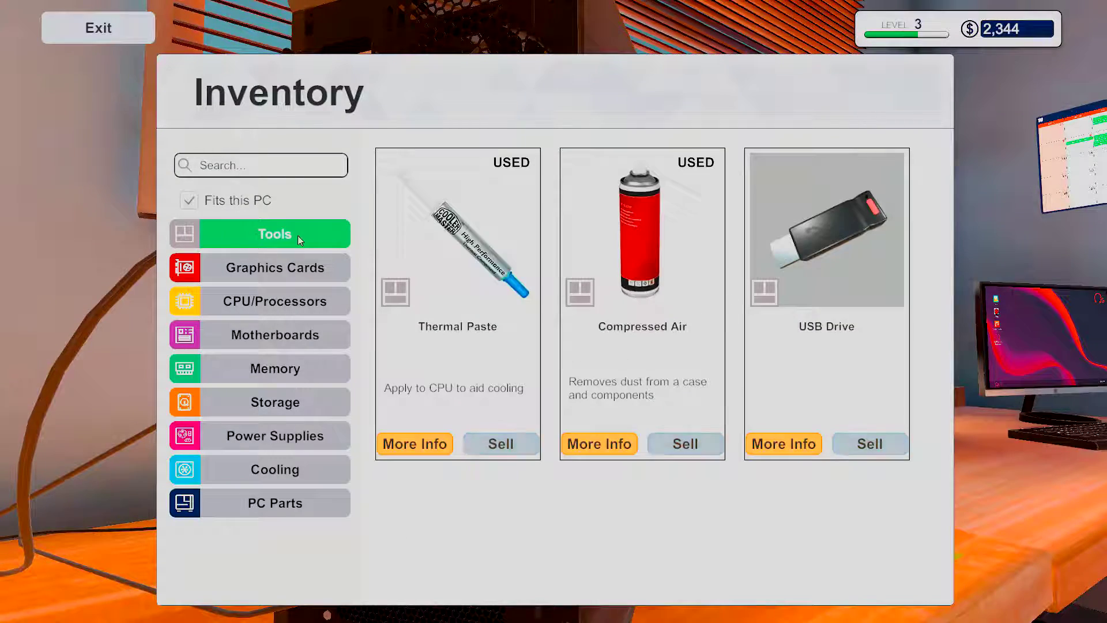
{"action": "key", "text": "Escape"}
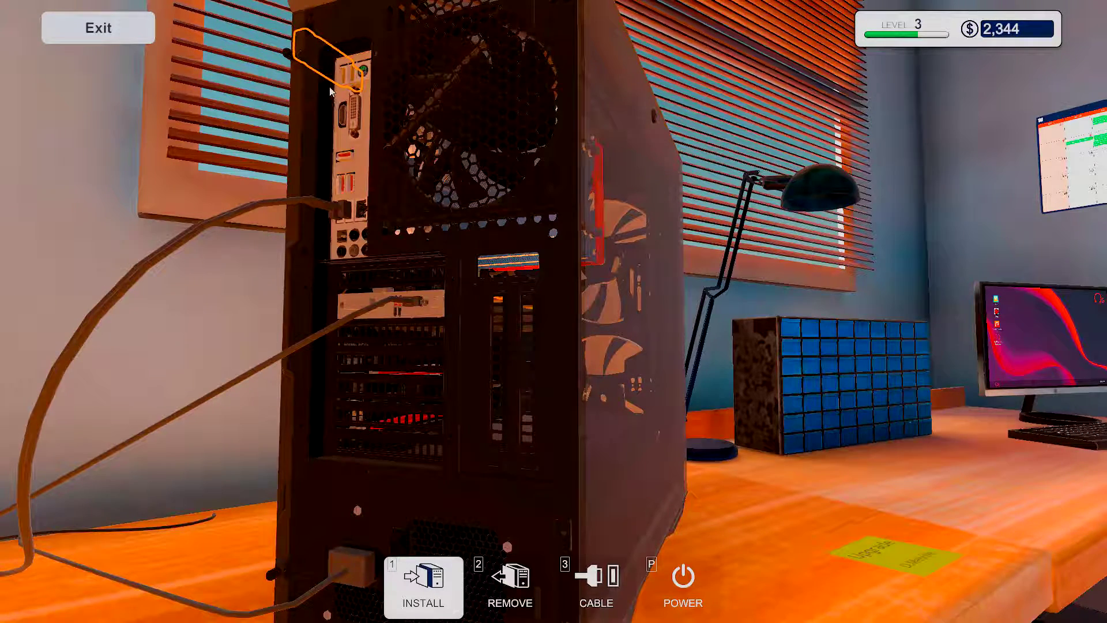
{"action": "key", "text": "Tab"}
{"action": "left_click", "coordinate": [331, 68]}
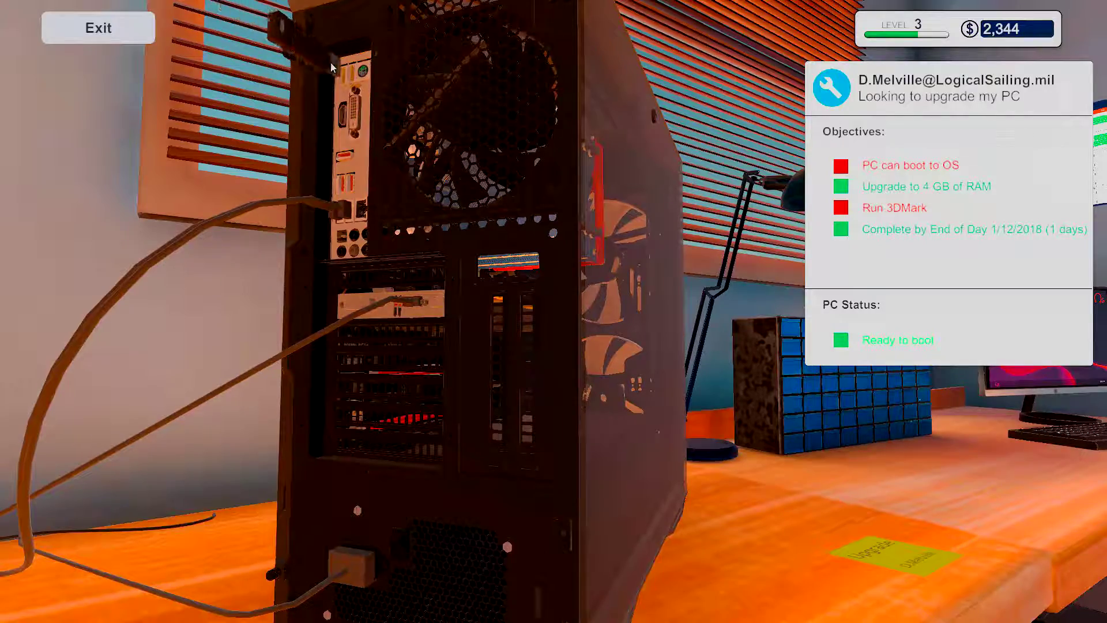
{"action": "key", "text": "a"}
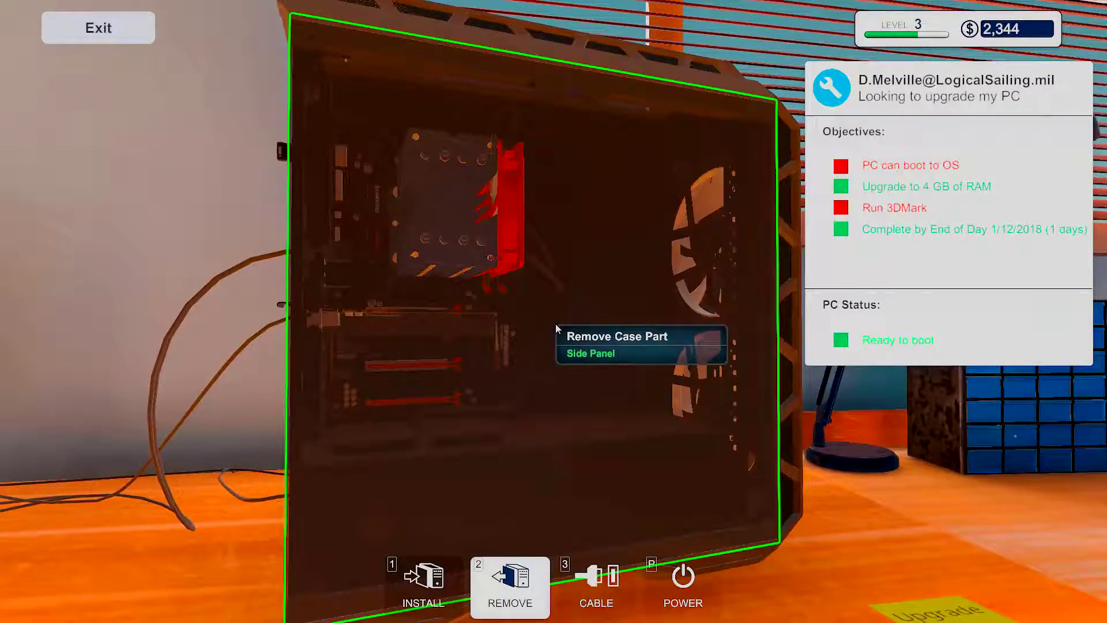
Step: Power on the PC, install 3DMark Advanced Edition from Add/Remove Programs, and restart
{"action": "key", "text": "Escape"}
{"action": "key", "text": "p"}
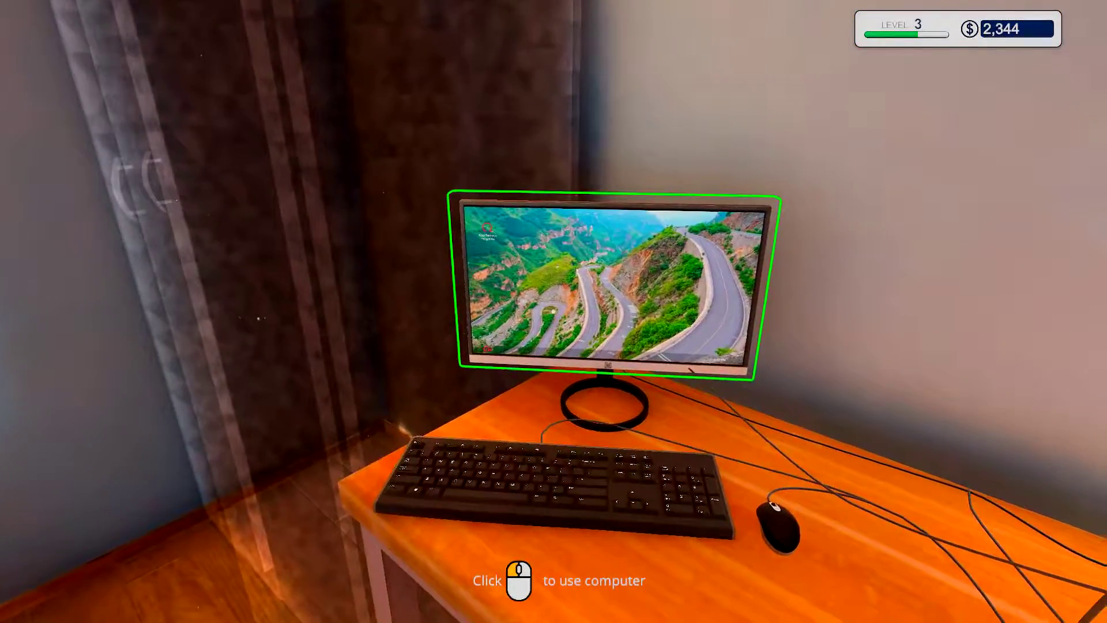
{"action": "left_click", "coordinate": [554, 312]}
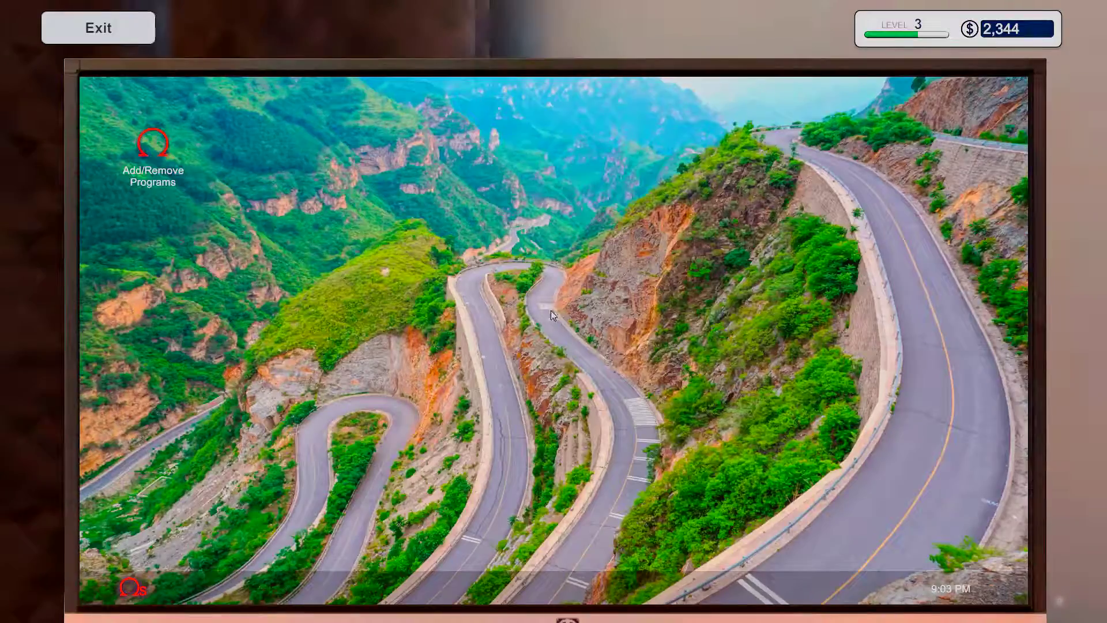
{"action": "double_click", "coordinate": [152, 146]}
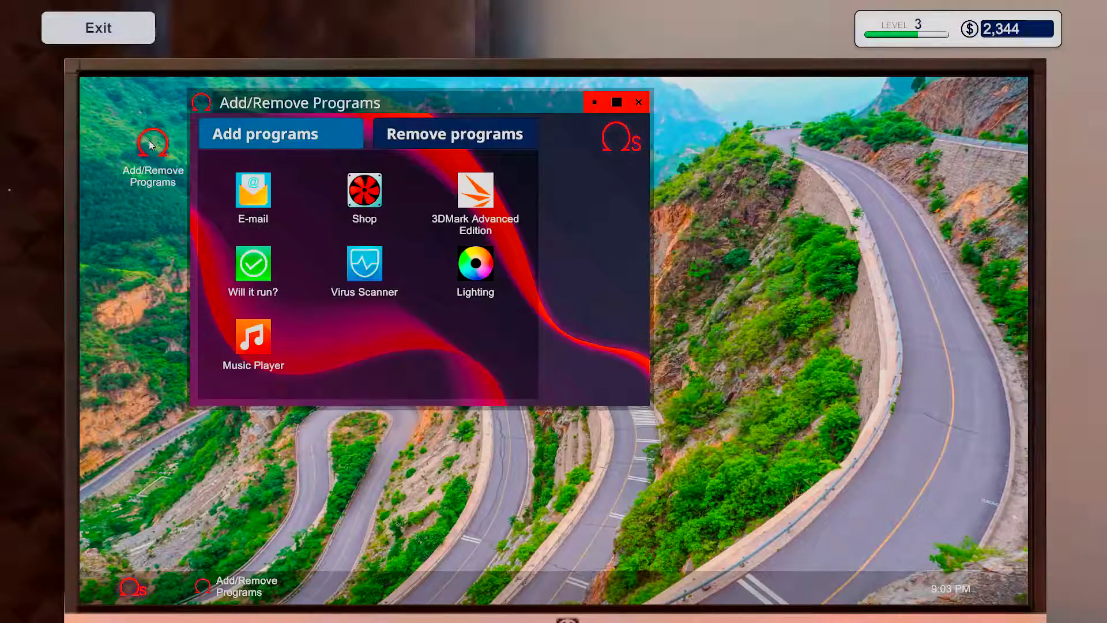
{"action": "left_click", "coordinate": [467, 187]}
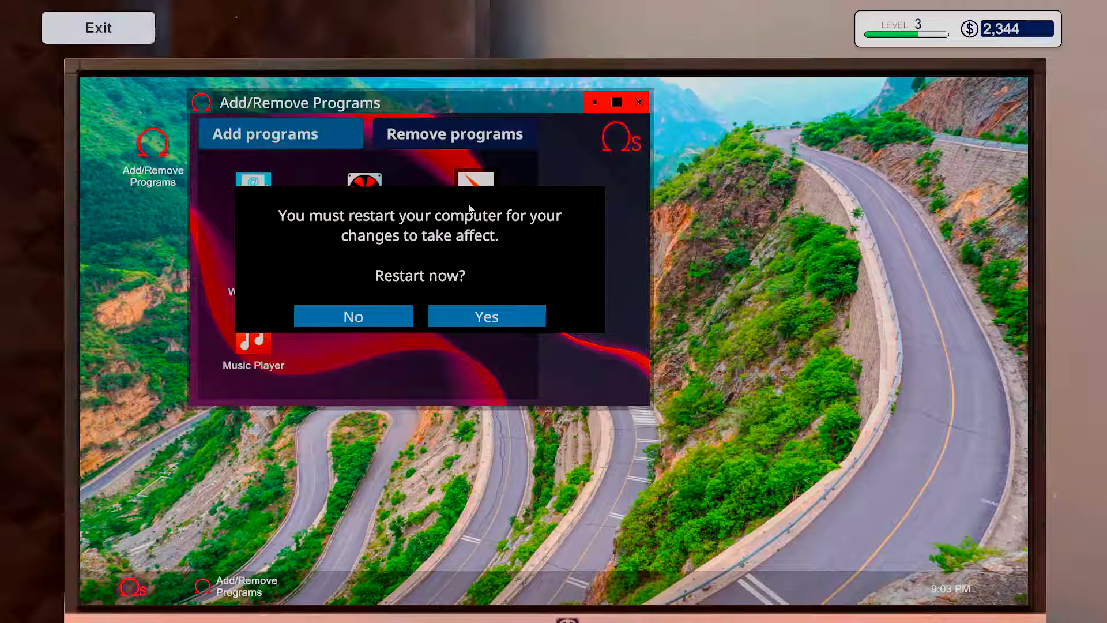
{"action": "left_click", "coordinate": [492, 313]}
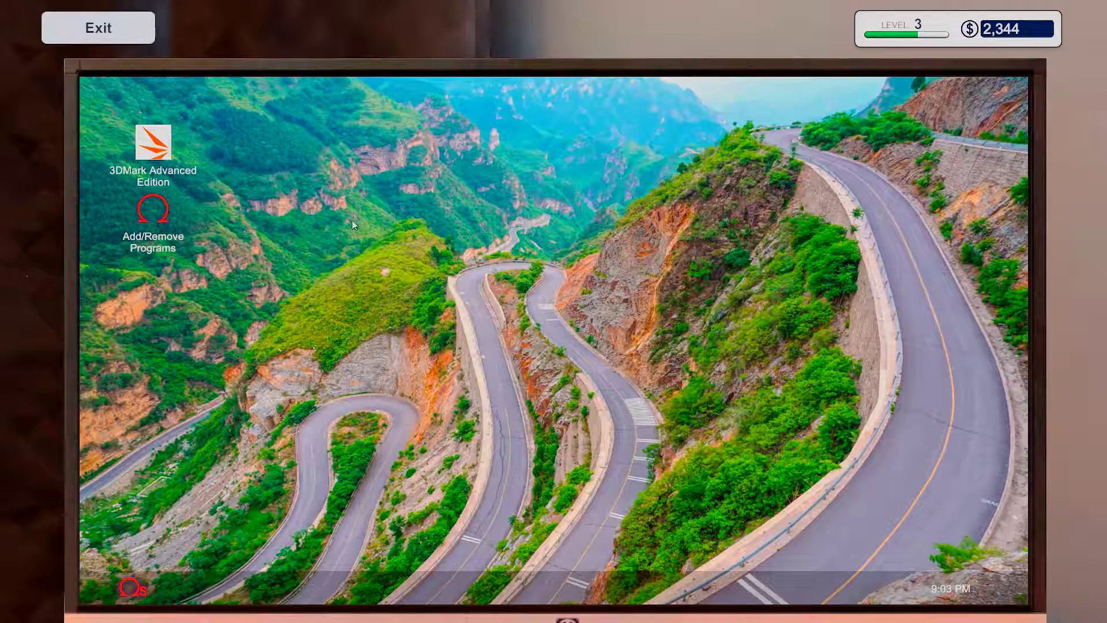
{"action": "double_click", "coordinate": [152, 147]}
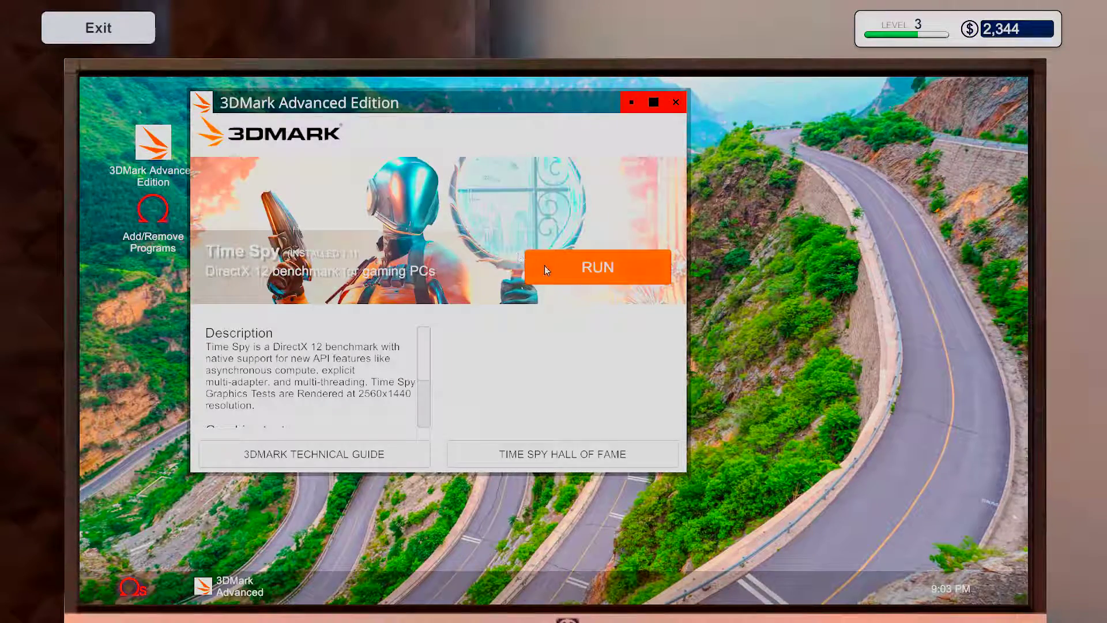
{"action": "left_click", "coordinate": [544, 266]}
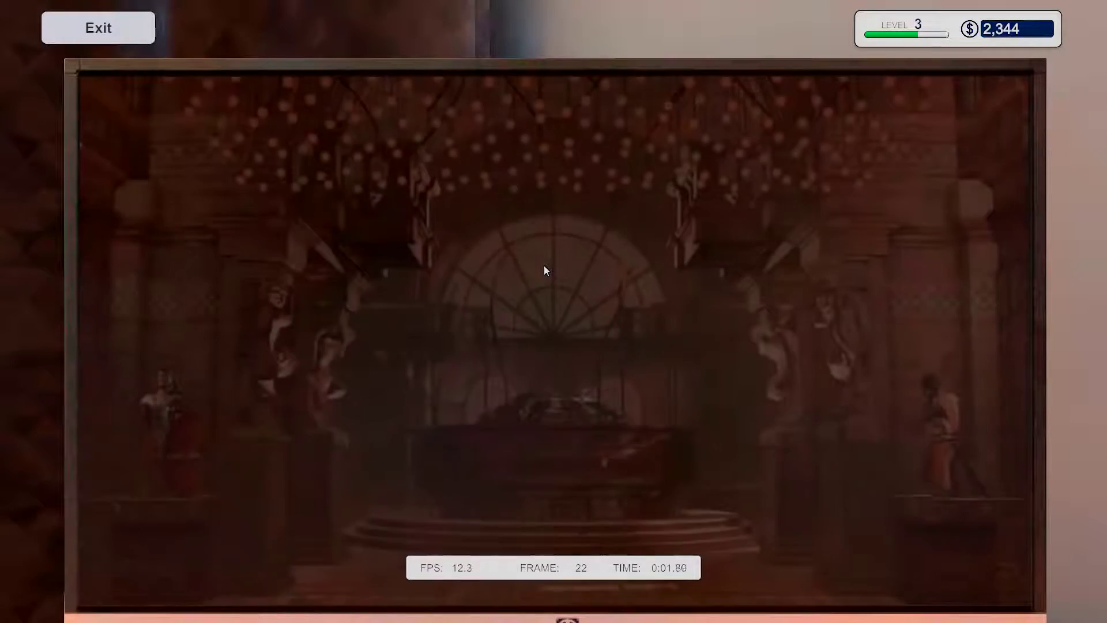
{"action": "key", "text": "Escape"}
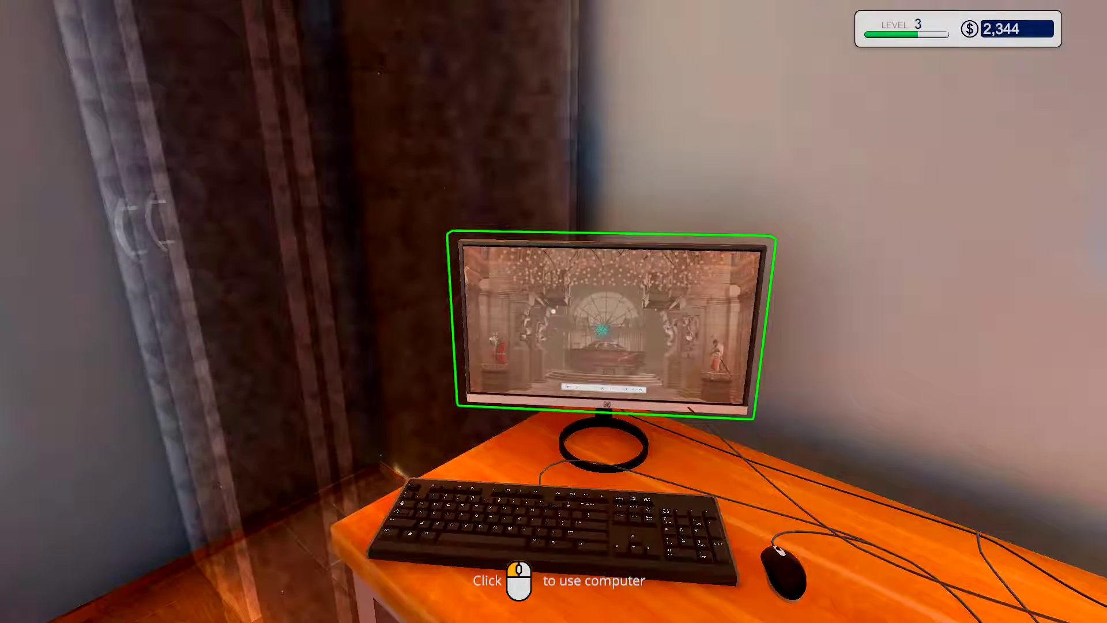
{"action": "left_click", "coordinate": [555, 311]}
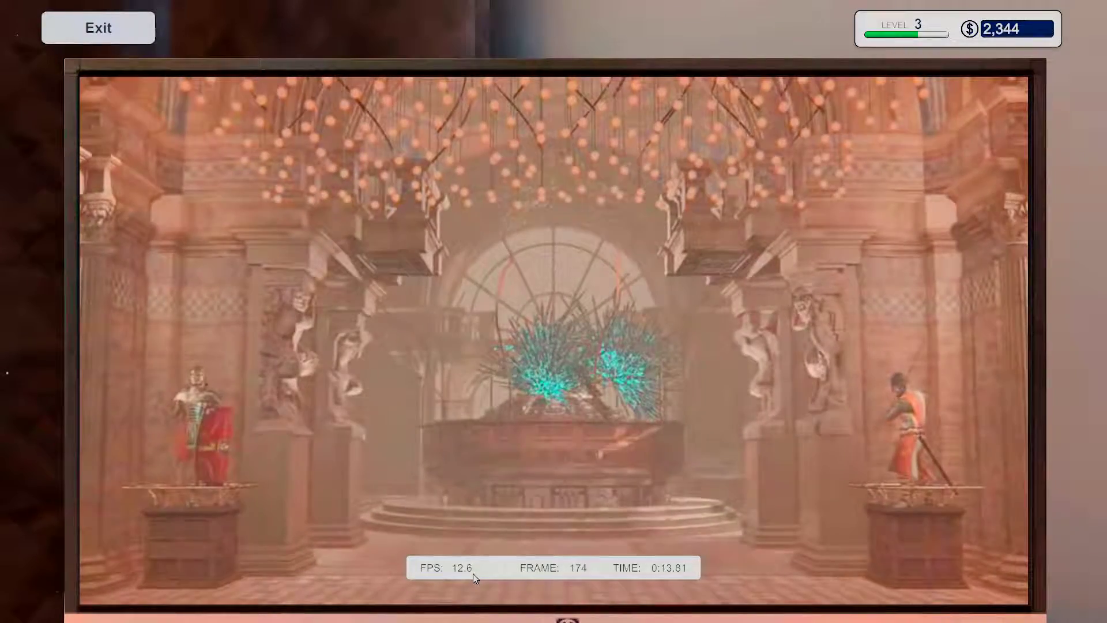
{"action": "key", "text": "Escape"}
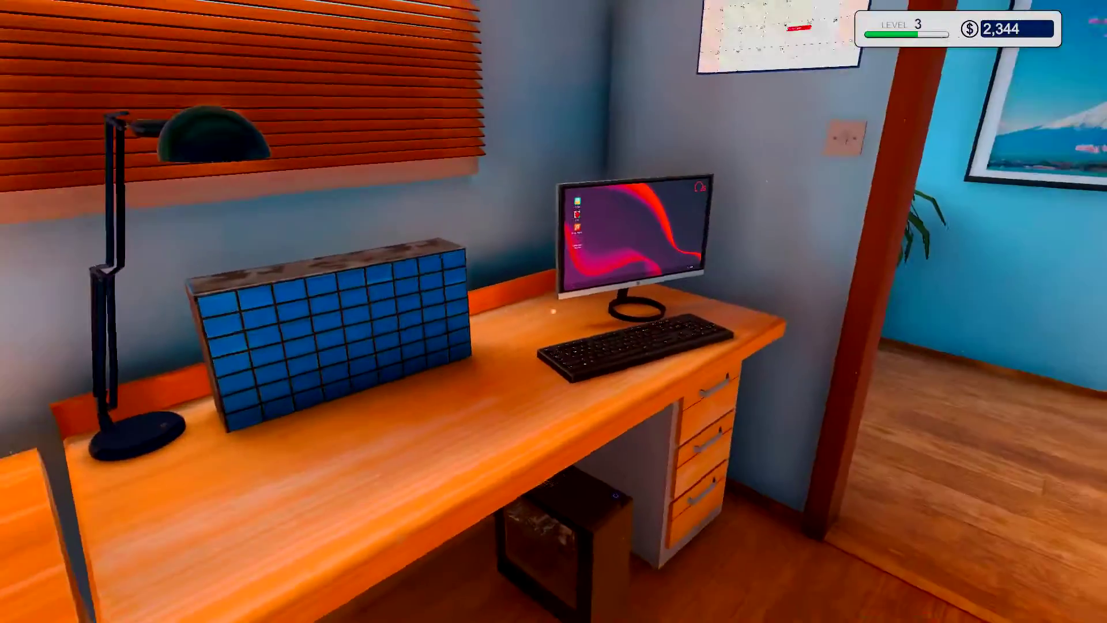
Step: Collect the $220 hard-drive job payment from the Sonic Munk email on the office PC
{"action": "key", "text": "w"}
{"action": "left_click", "coordinate": [554, 311]}
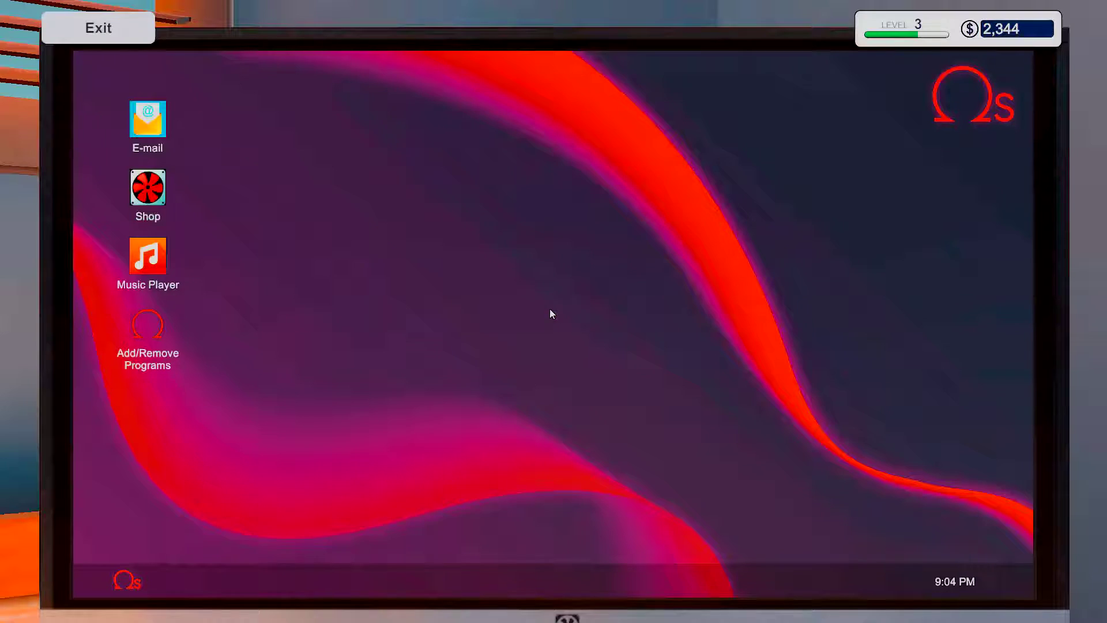
{"action": "left_click", "coordinate": [146, 125]}
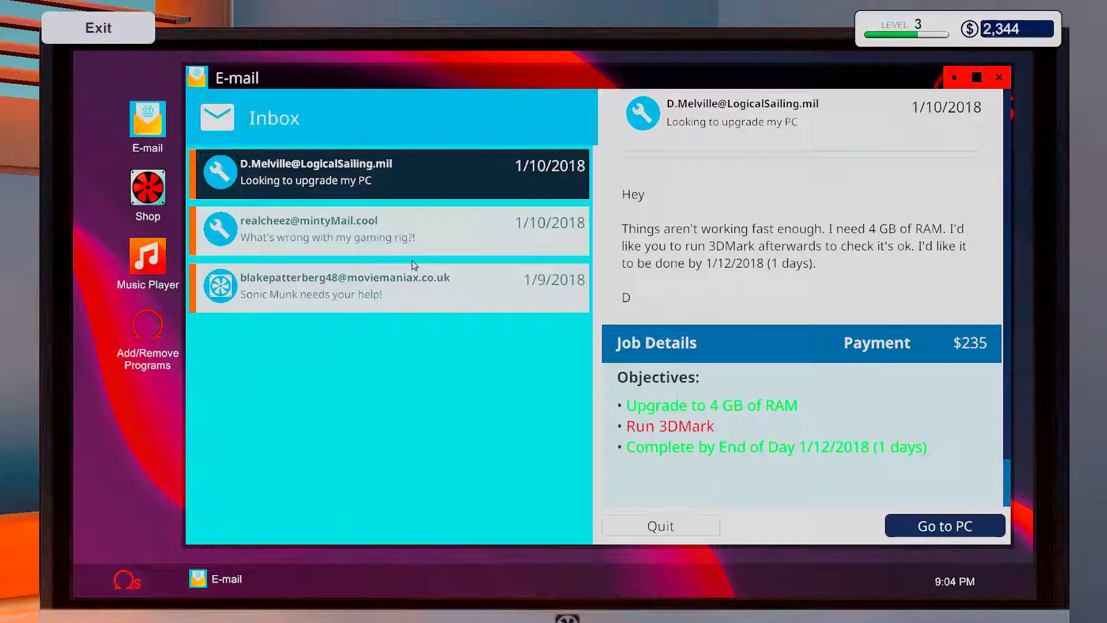
{"action": "left_click", "coordinate": [373, 285]}
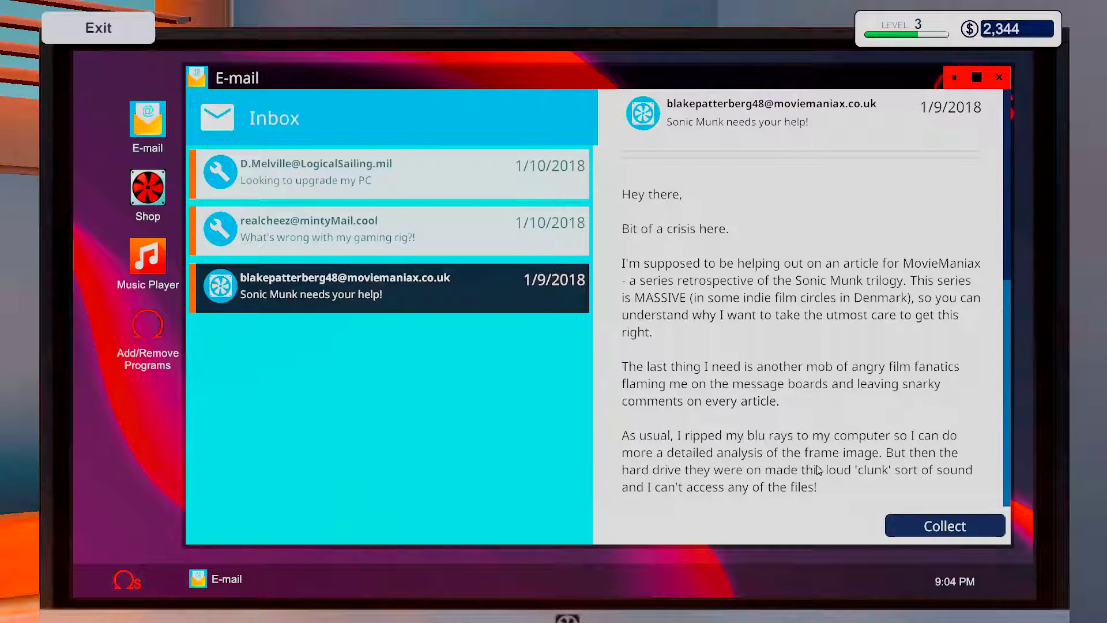
{"action": "scroll", "coordinate": [814, 436], "scroll_direction": "down", "scroll_amount": 5}
{"action": "scroll", "coordinate": [813, 436], "scroll_direction": "down", "scroll_amount": 4}
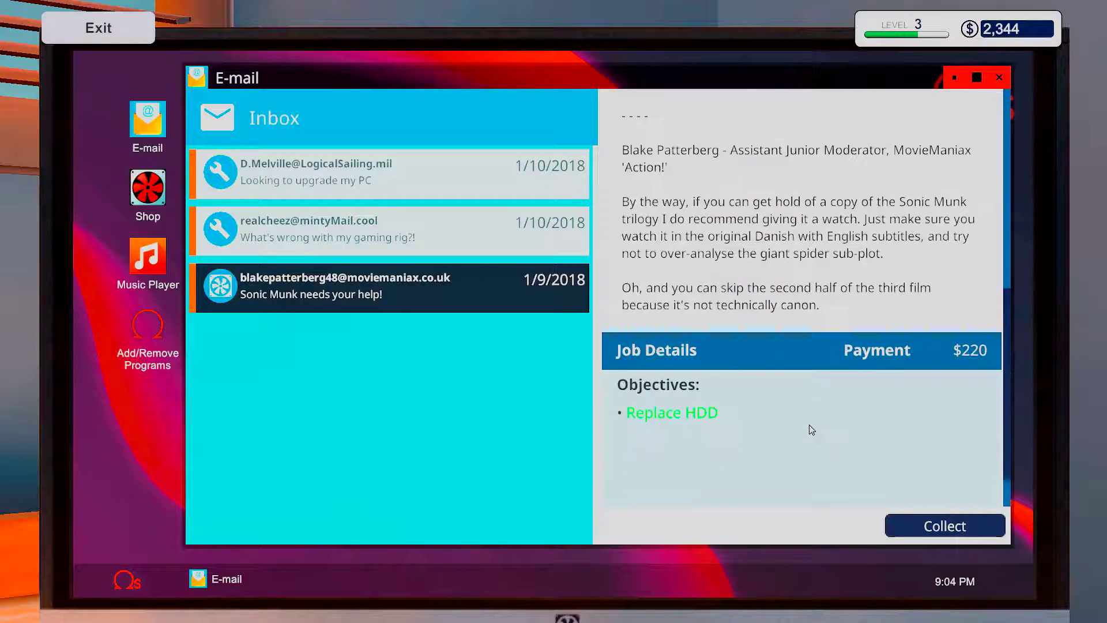
{"action": "left_click", "coordinate": [945, 527]}
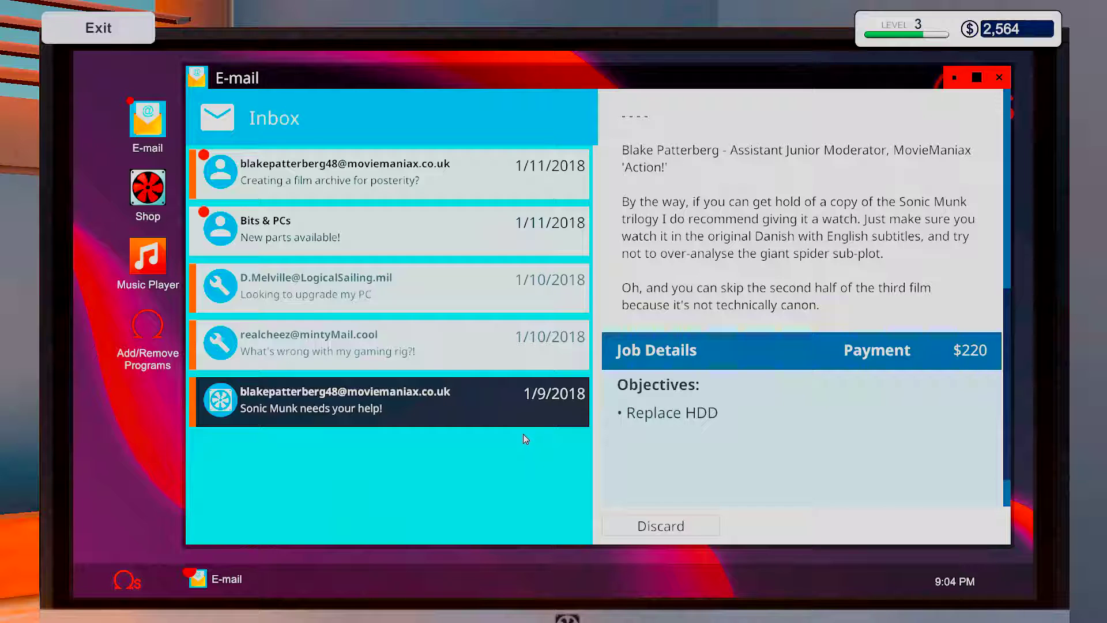
Step: Discard the Sonic Munk and Bits & PCs emails and open the film archive request
{"action": "left_click", "coordinate": [679, 525]}
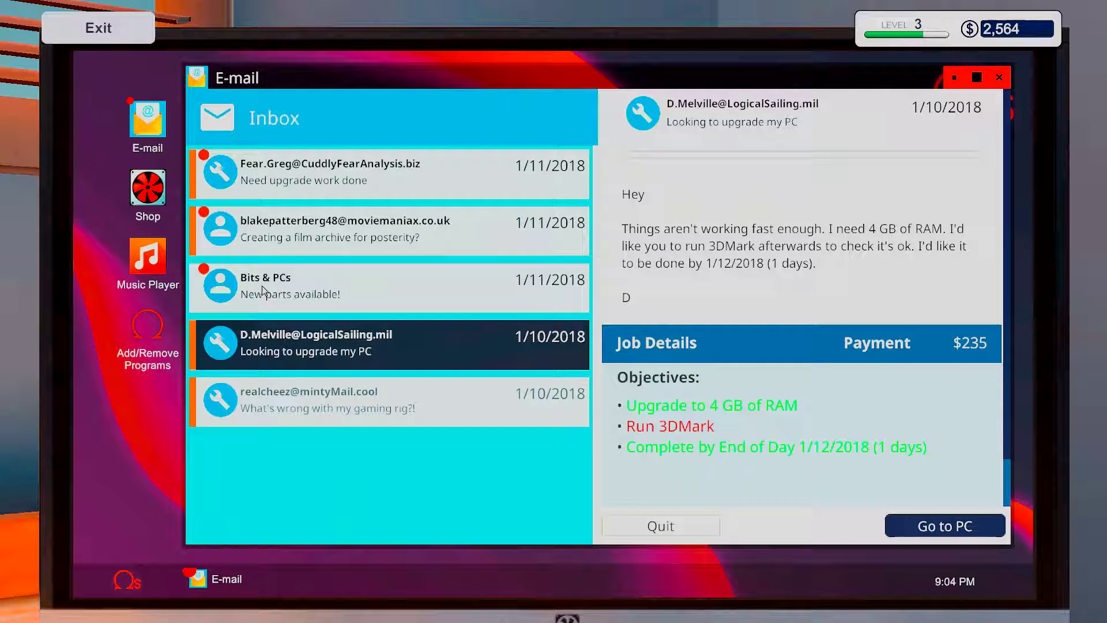
{"action": "left_click", "coordinate": [264, 292]}
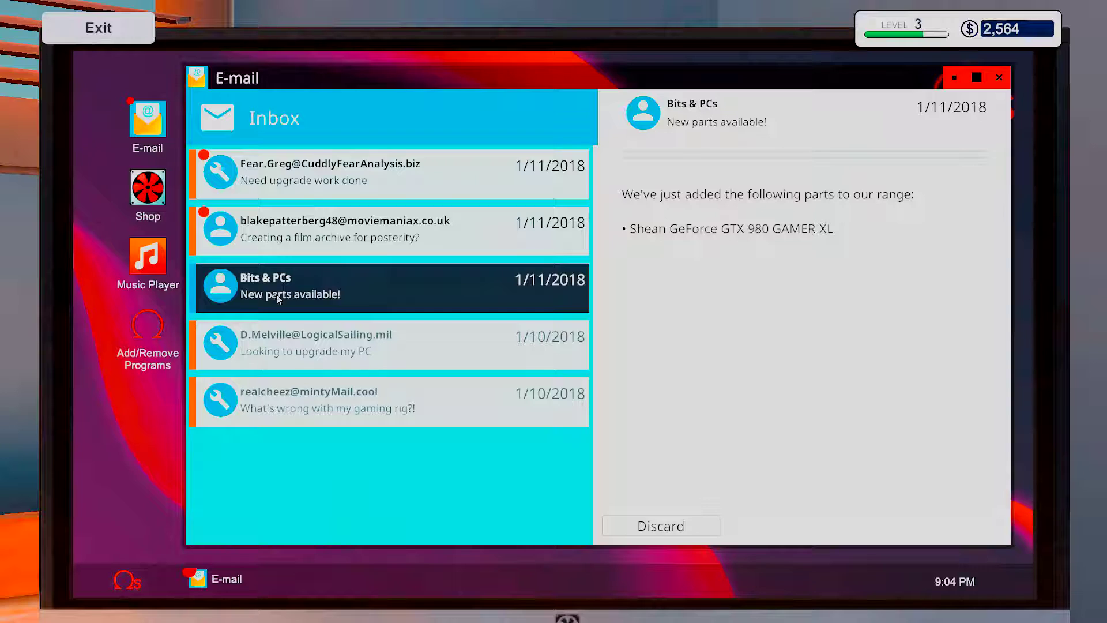
{"action": "left_click", "coordinate": [673, 528]}
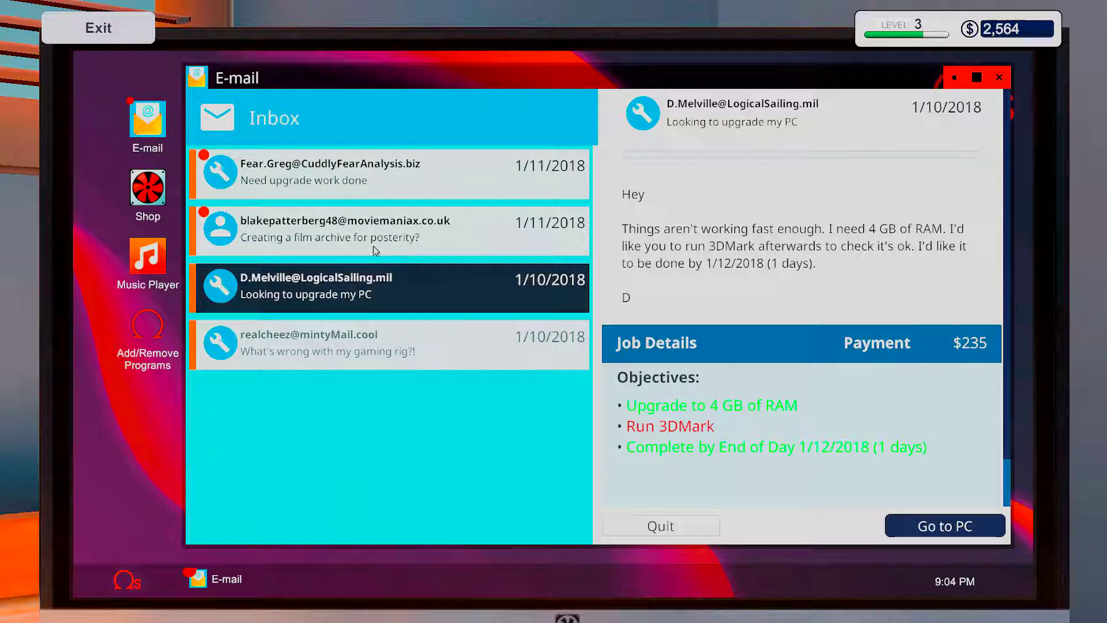
{"action": "left_click", "coordinate": [317, 233]}
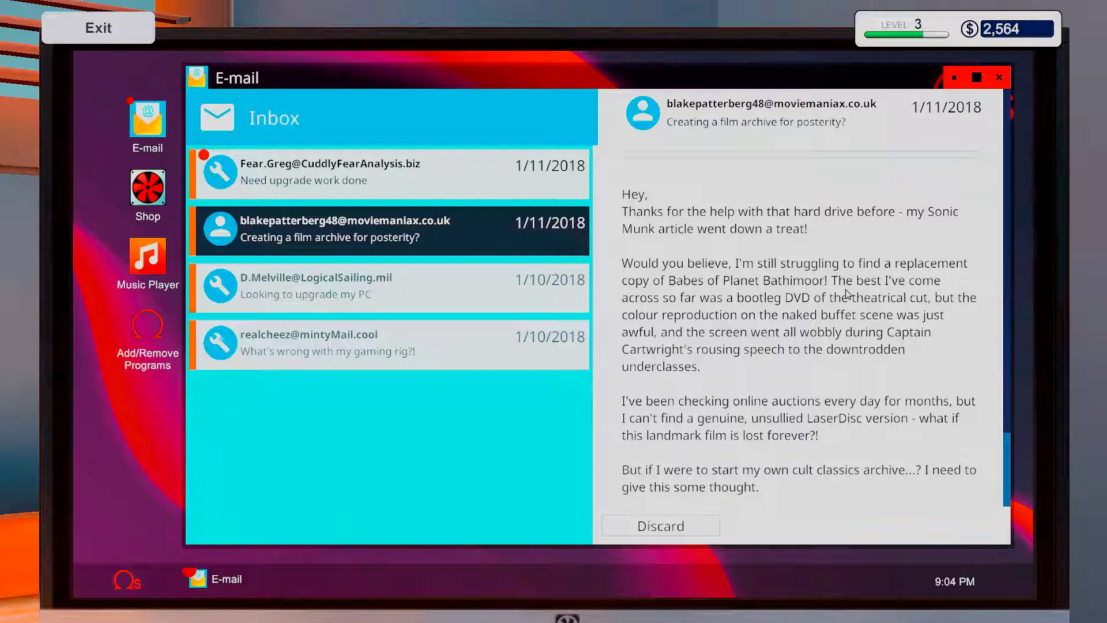
{"action": "scroll", "coordinate": [734, 339], "scroll_direction": "down", "scroll_amount": 3}
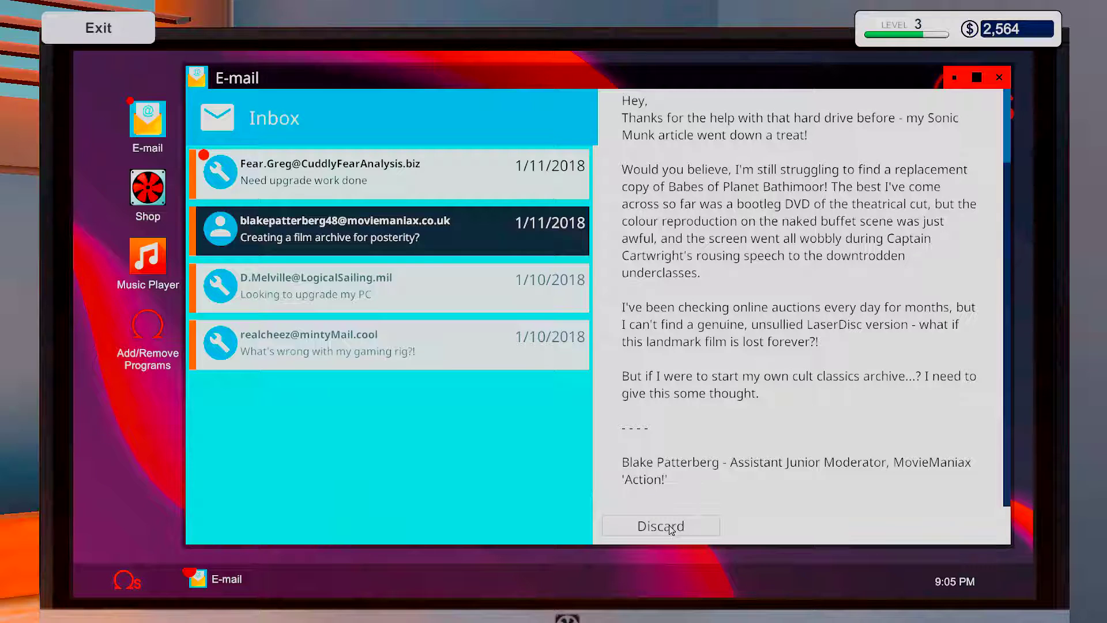
Step: Discard the film archive email and accept Greg's $190 upgrade job needing score 2352
{"action": "left_click", "coordinate": [661, 526]}
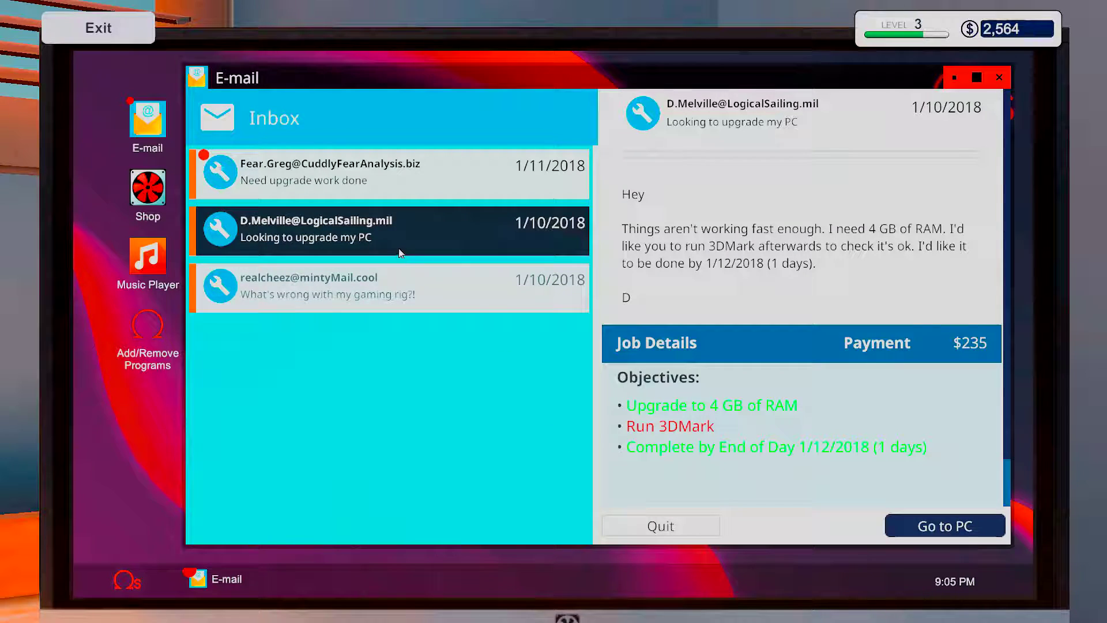
{"action": "left_click", "coordinate": [349, 182]}
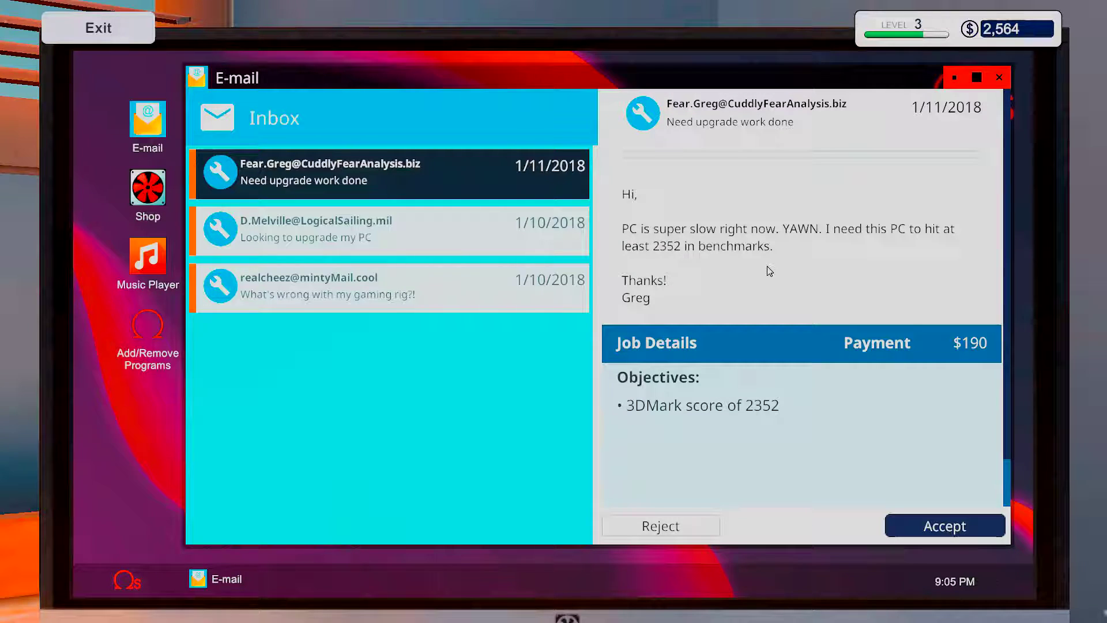
{"action": "left_click", "coordinate": [943, 528]}
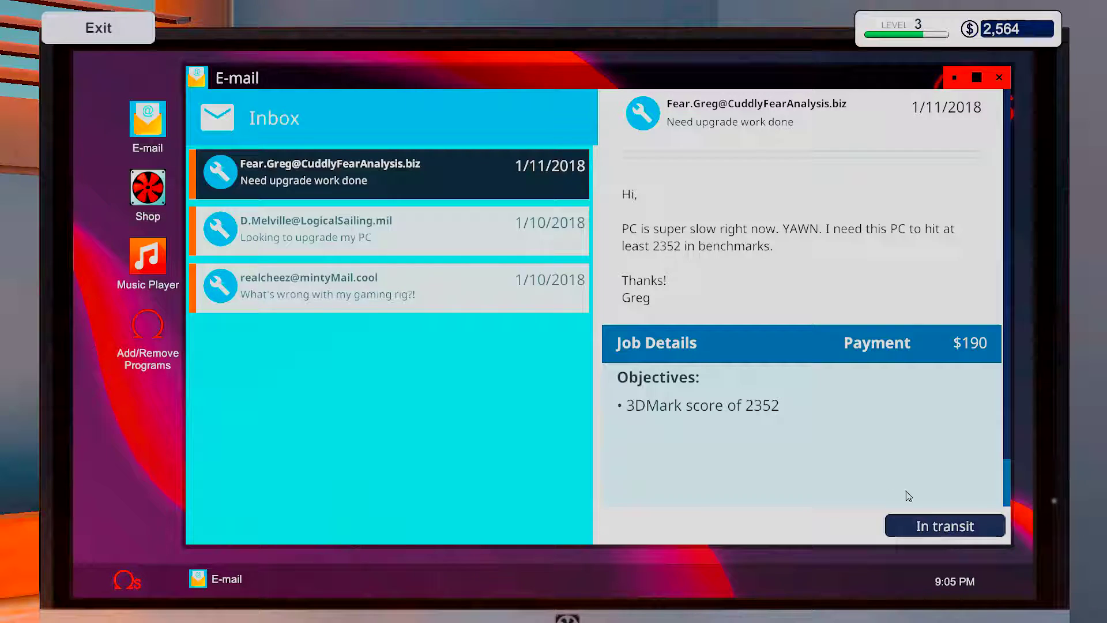
Step: Close the e-mail, leave the office computer and walk to the benchmark PC
{"action": "left_click", "coordinate": [1002, 80]}
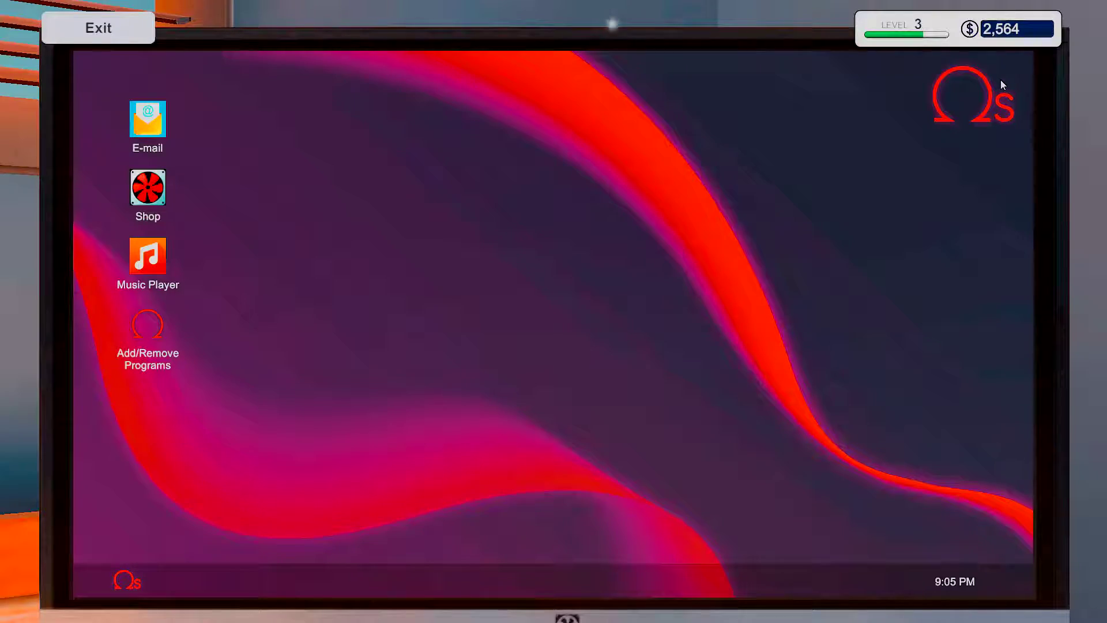
{"action": "key", "text": "Escape"}
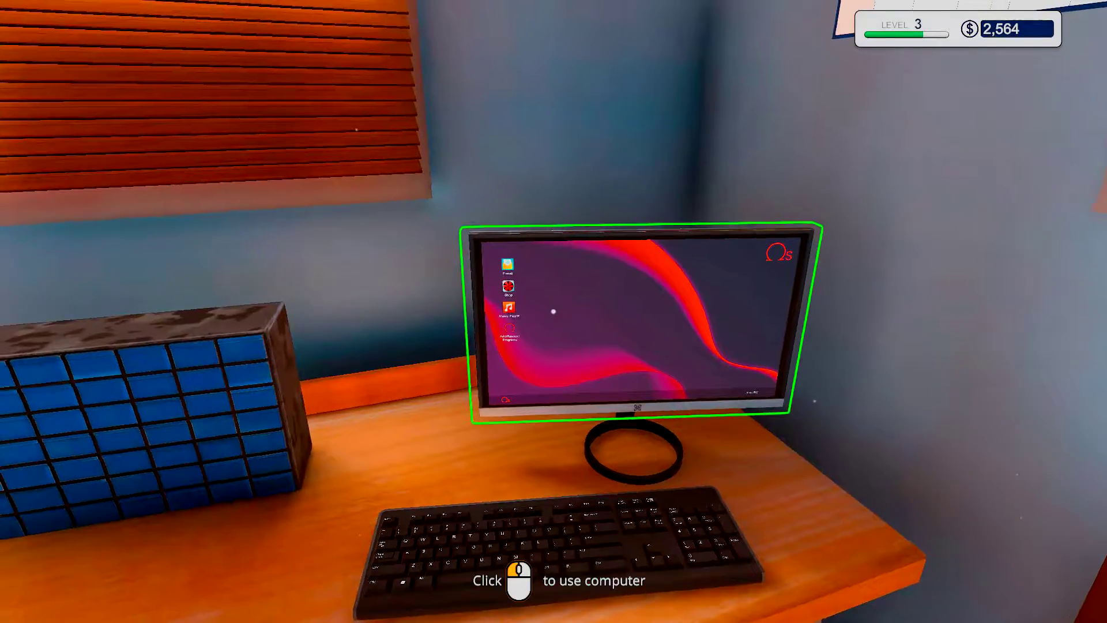
{"action": "key", "text": "w"}
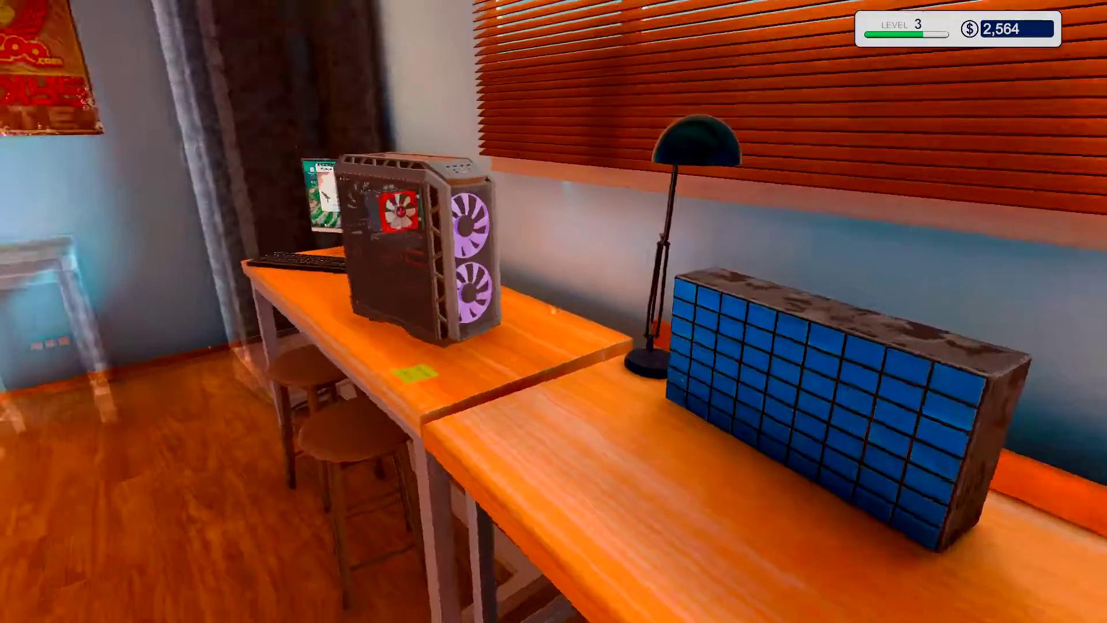
{"action": "key", "text": "w"}
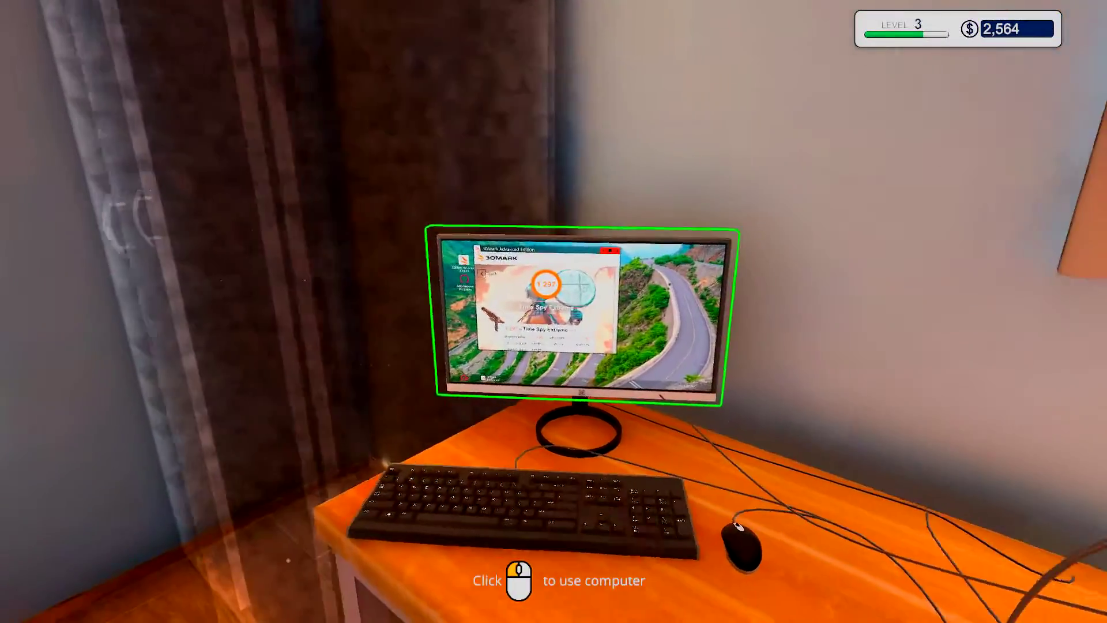
Step: Review the 1,297 Time Spy result, then uninstall 3DMark Advanced Edition and restart
{"action": "left_click", "coordinate": [553, 311]}
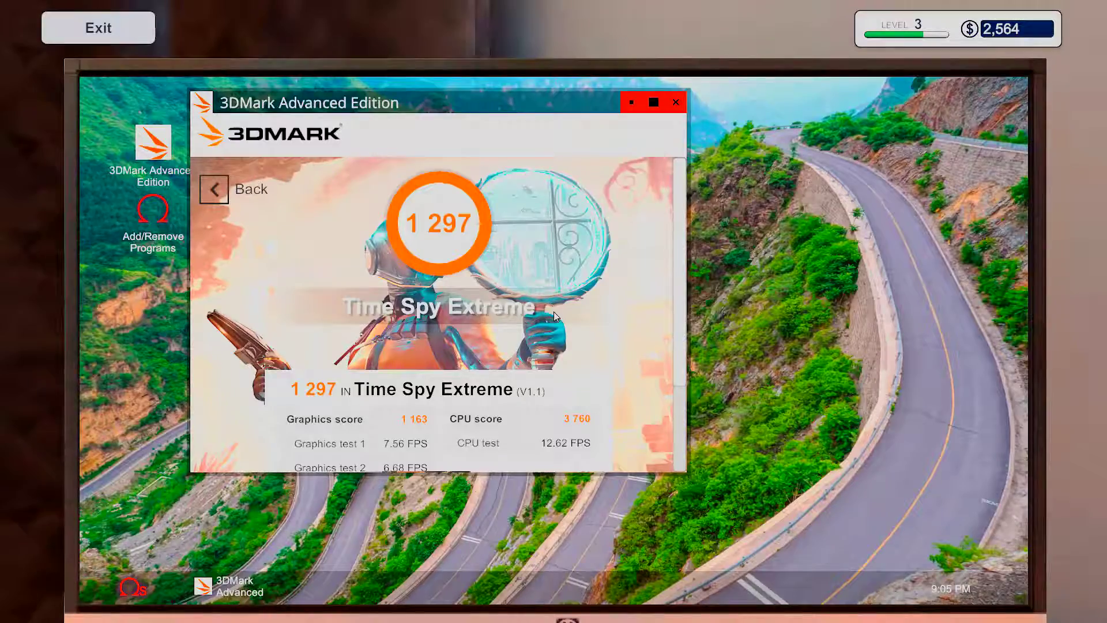
{"action": "scroll", "coordinate": [455, 396], "scroll_direction": "down", "scroll_amount": 1}
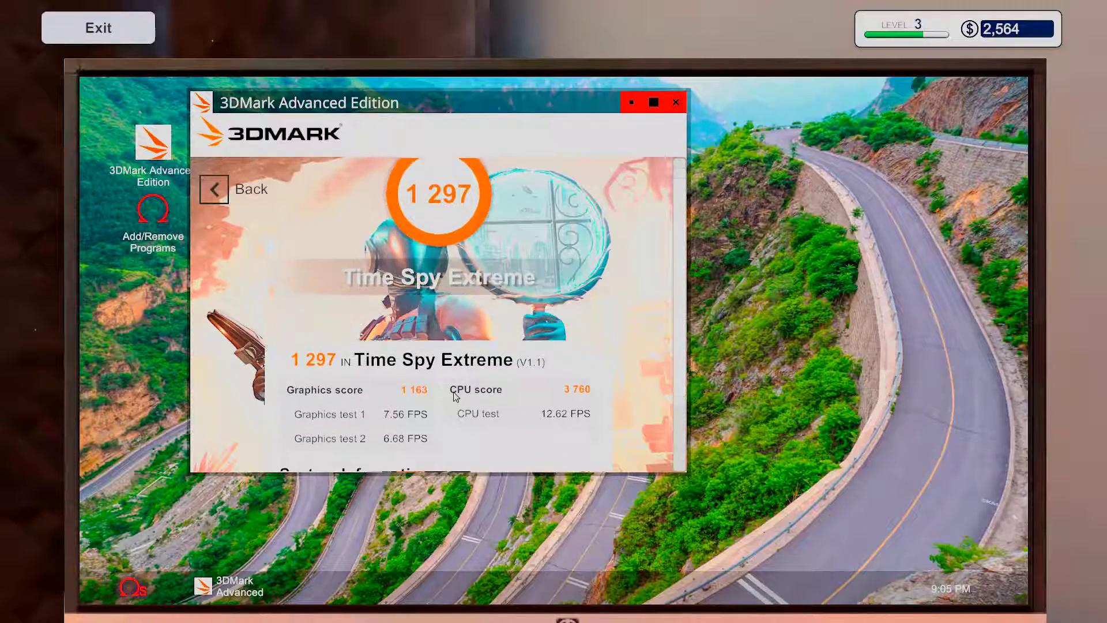
{"action": "scroll", "coordinate": [444, 394], "scroll_direction": "down", "scroll_amount": 1}
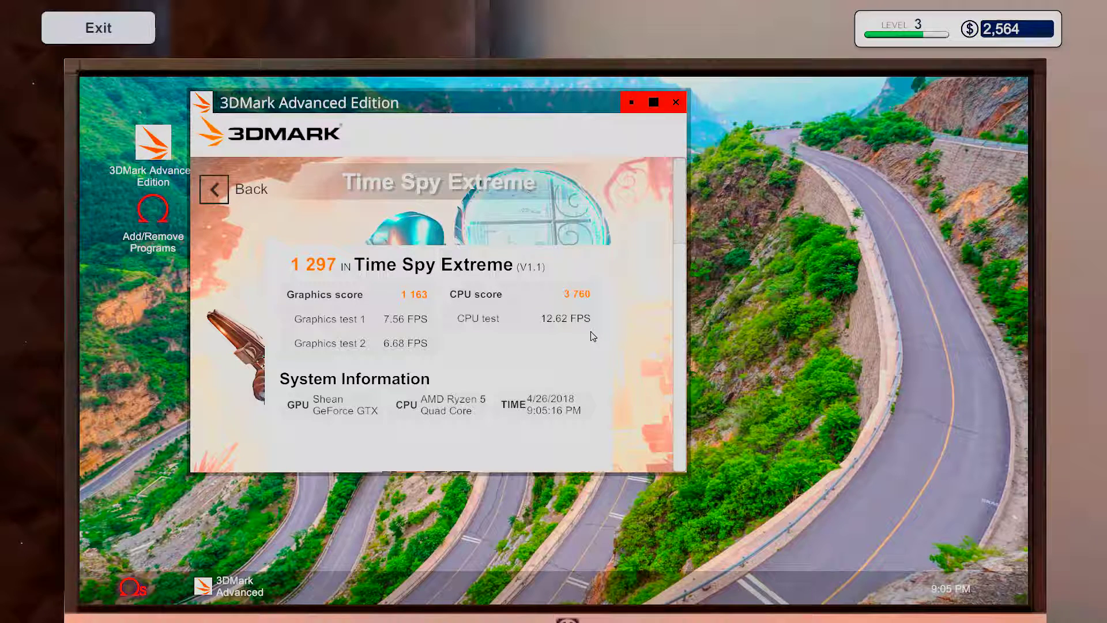
{"action": "left_click", "coordinate": [677, 103]}
{"action": "double_click", "coordinate": [161, 218]}
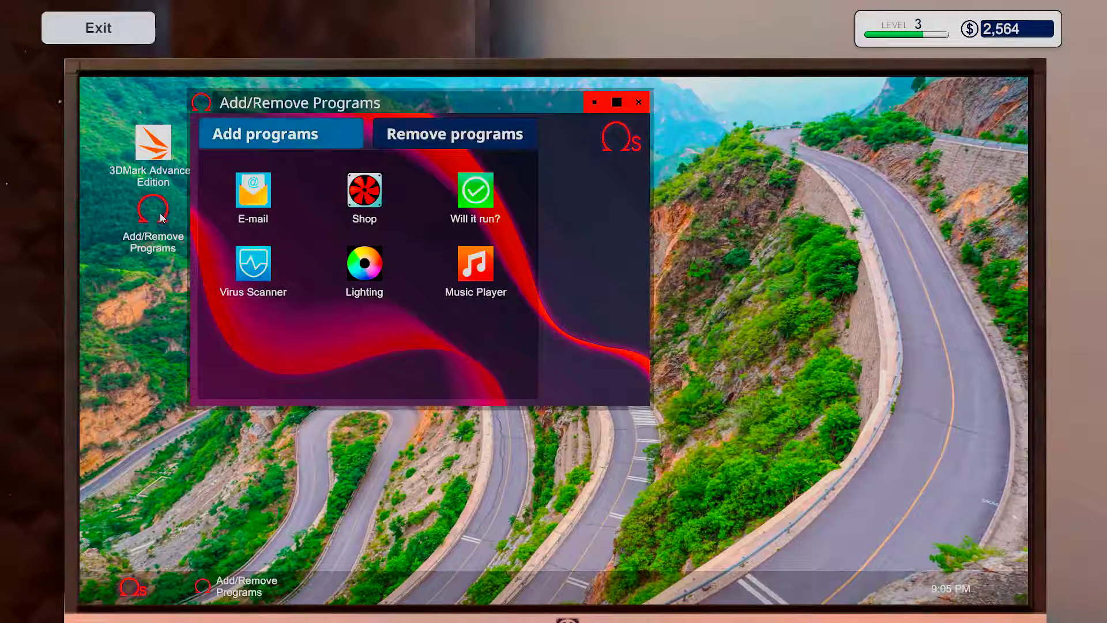
{"action": "left_click", "coordinate": [454, 135]}
{"action": "left_click", "coordinate": [252, 192]}
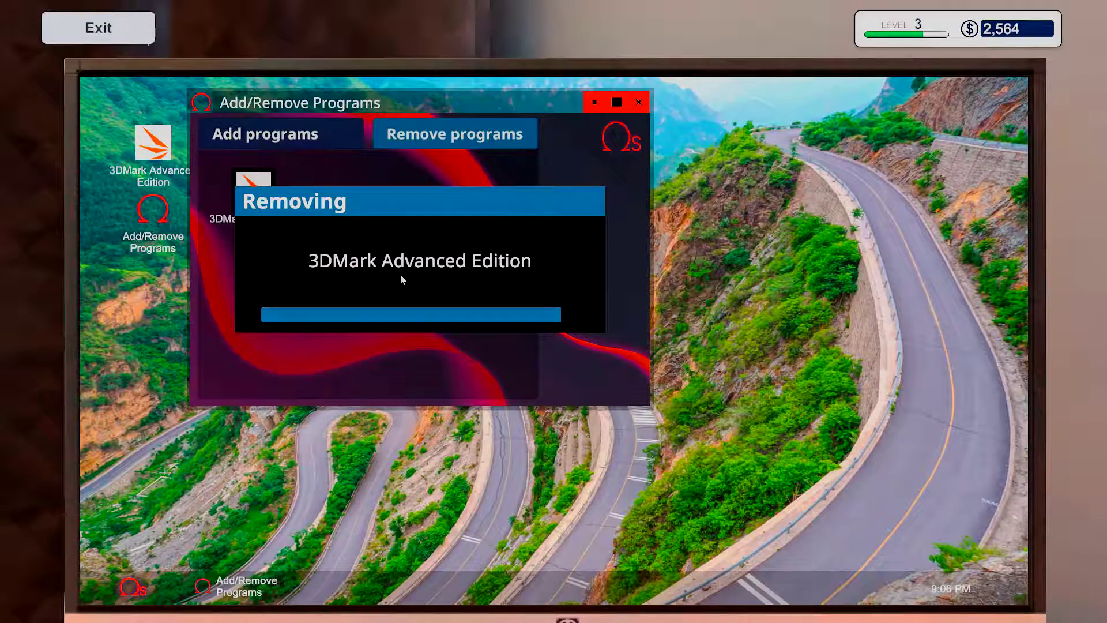
{"action": "left_click", "coordinate": [490, 317]}
Step: Carry the upgraded PC case into the other room and set it in the corner
{"action": "key", "text": "Escape"}
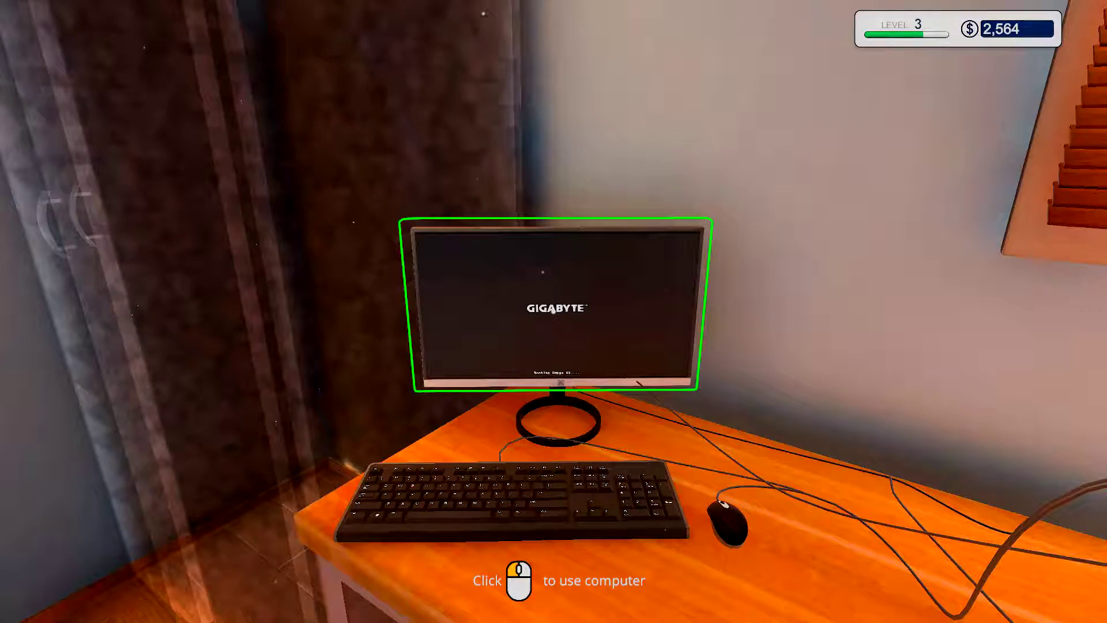
{"action": "key", "text": "w"}
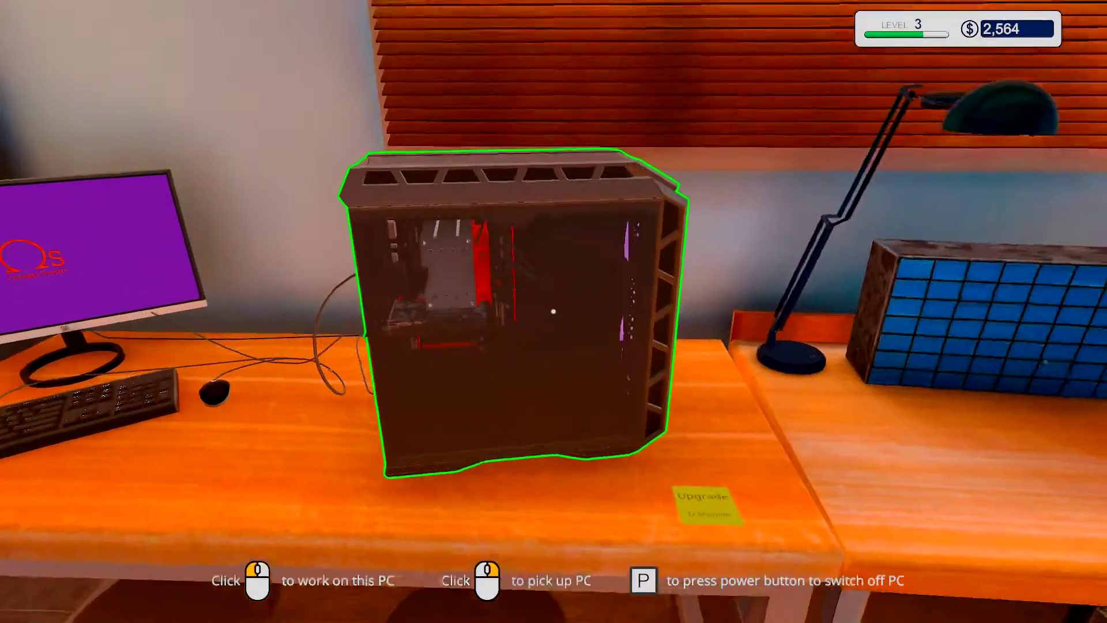
{"action": "right_click", "coordinate": [554, 312]}
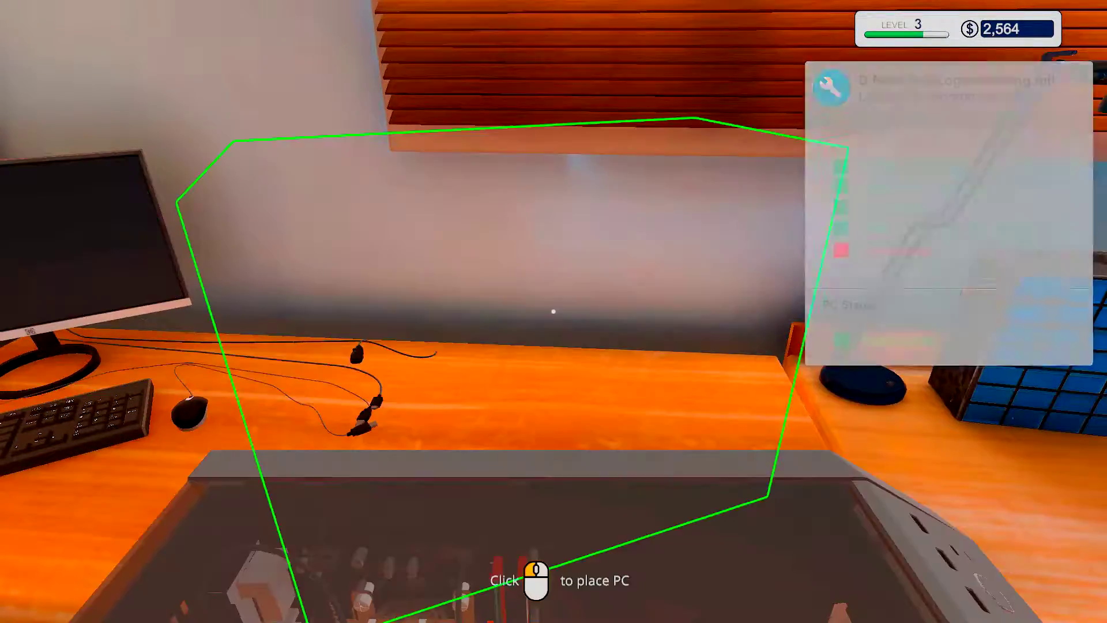
{"action": "key", "text": "w"}
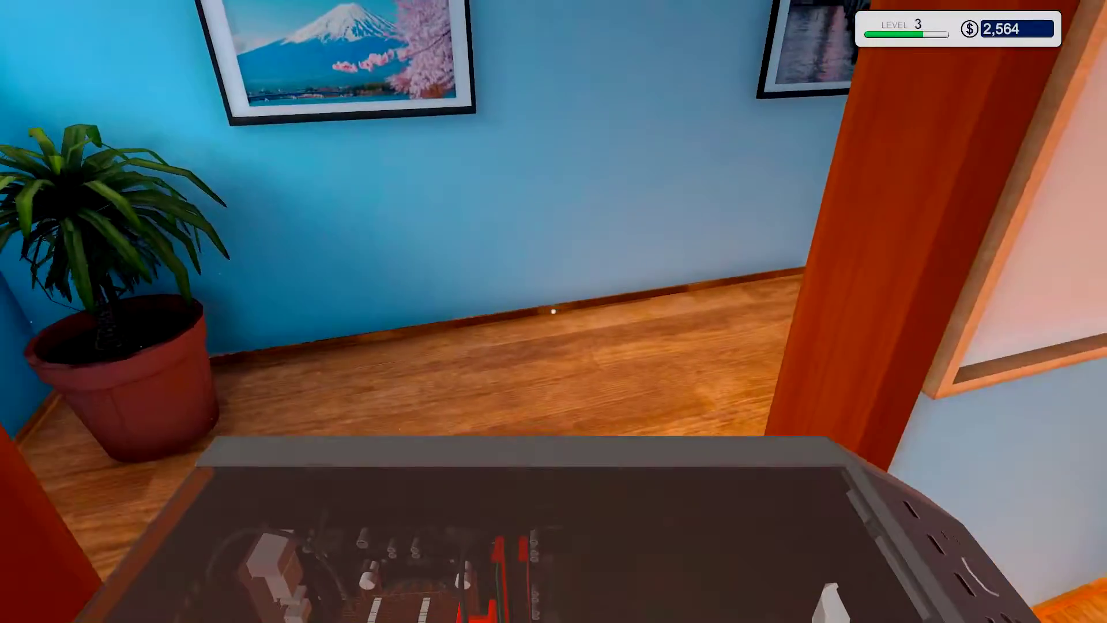
{"action": "key", "text": "w"}
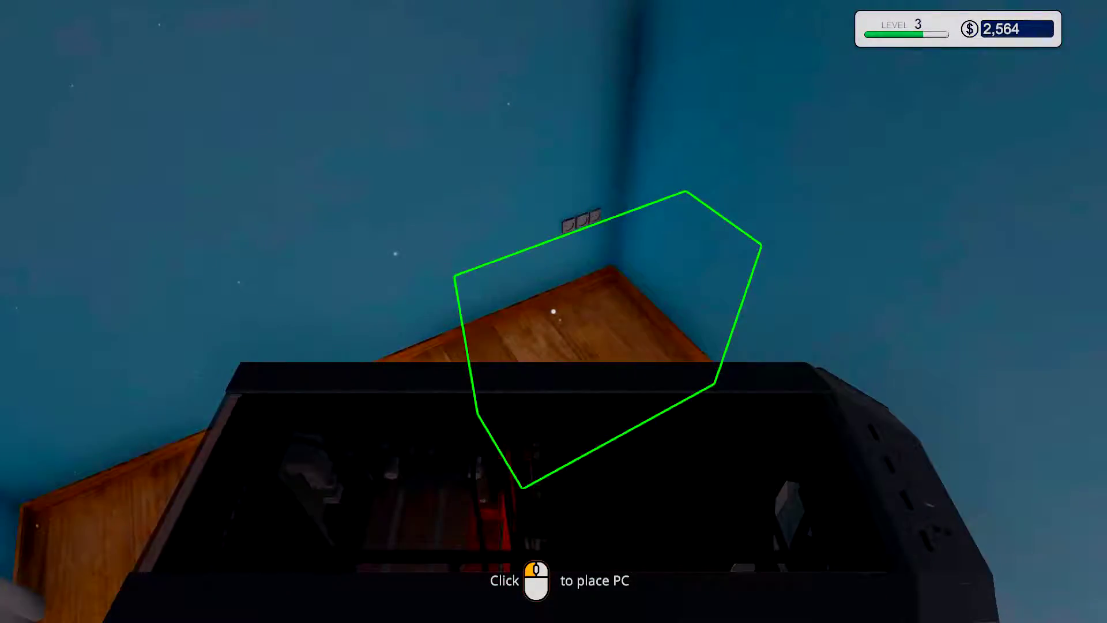
{"action": "left_click", "coordinate": [554, 312]}
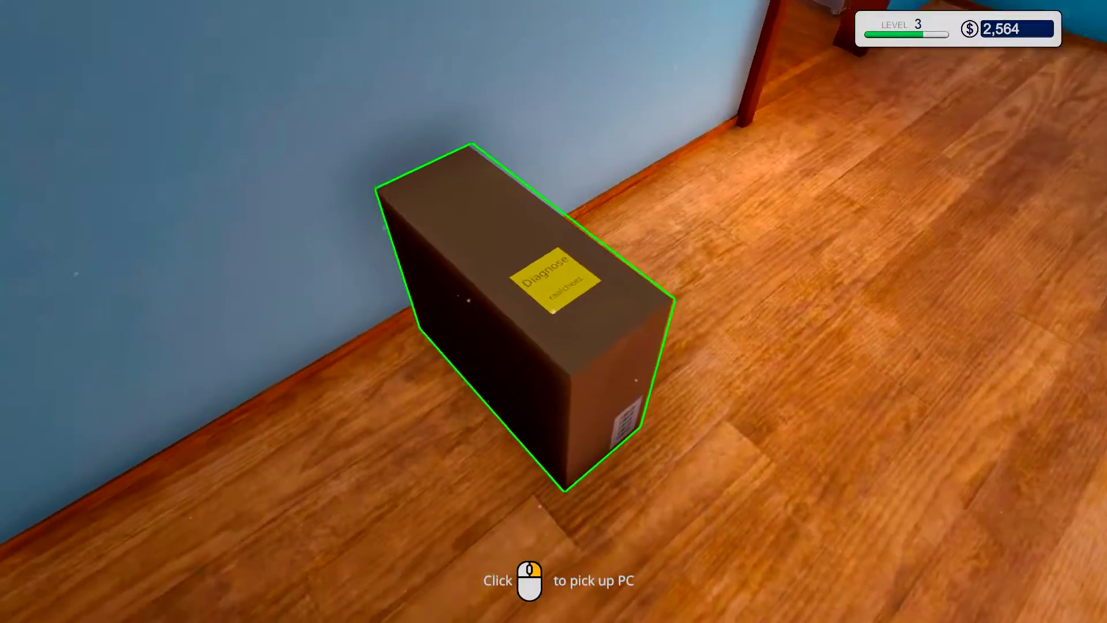
{"action": "left_click", "coordinate": [554, 311]}
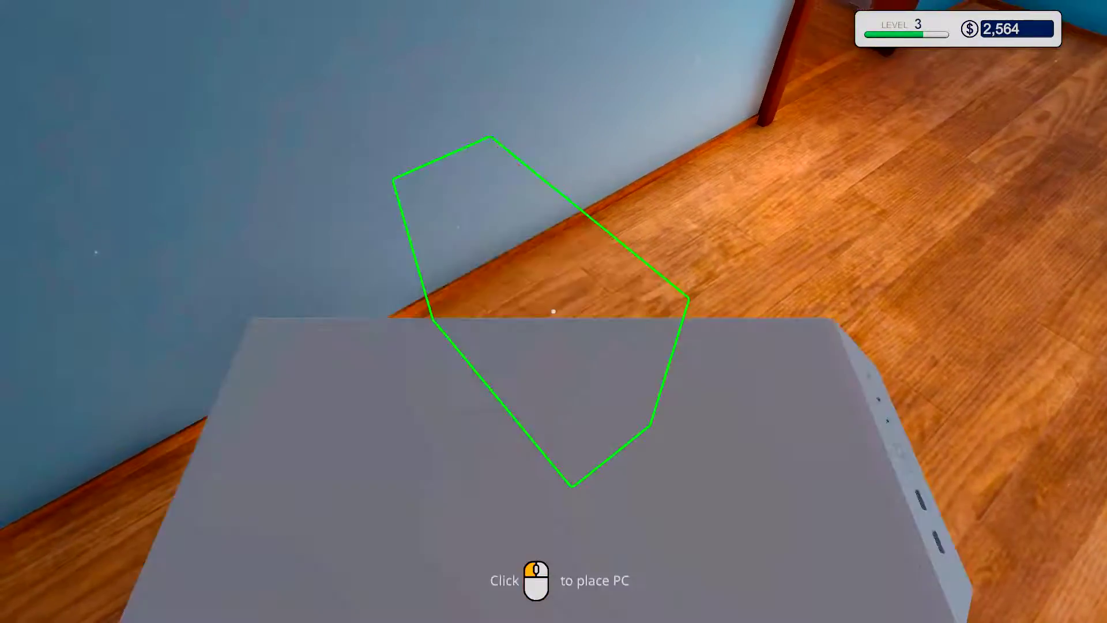
{"action": "key", "text": "w"}
{"action": "key", "text": "w"}
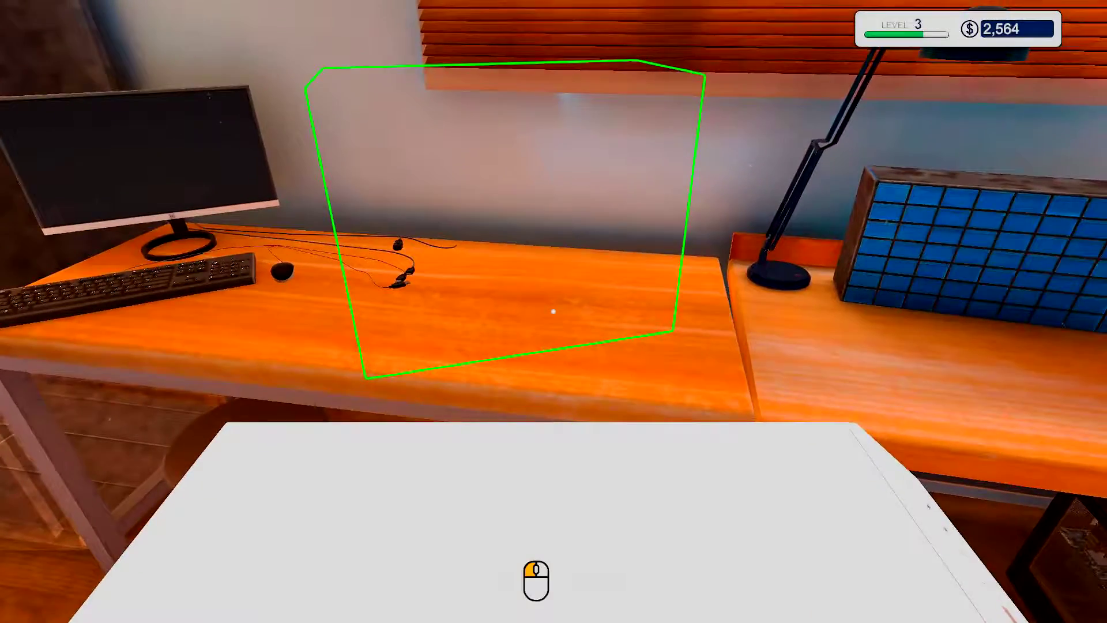
{"action": "left_click", "coordinate": [554, 312]}
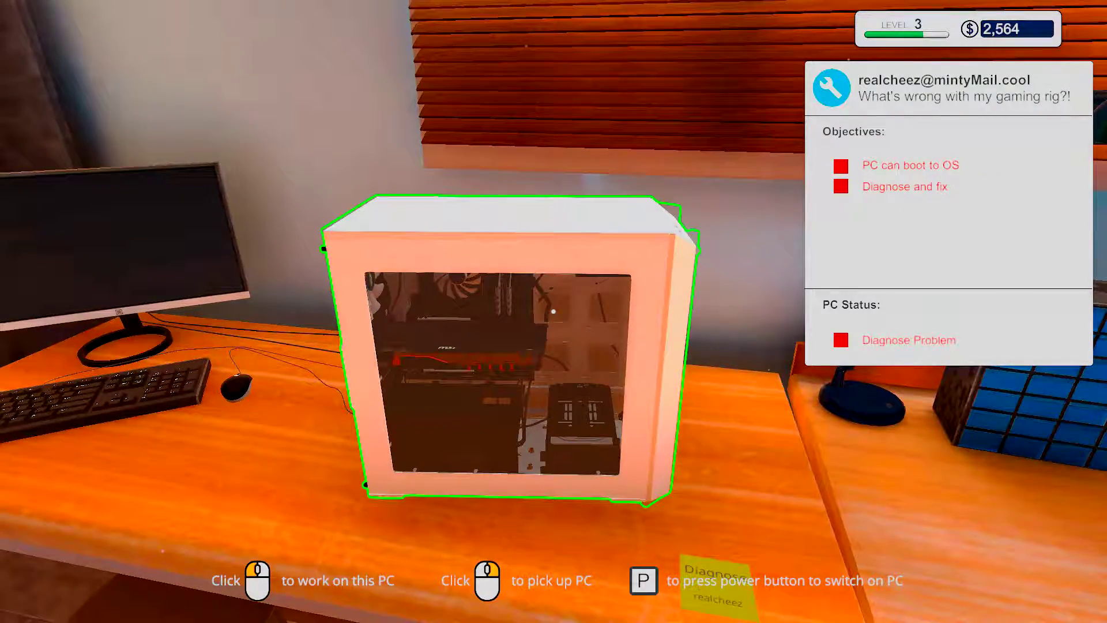
Step: Inspect Realcheez's rig from the sides and enter work mode to see the Diagnose What's Wrong tip
{"action": "key", "text": "a"}
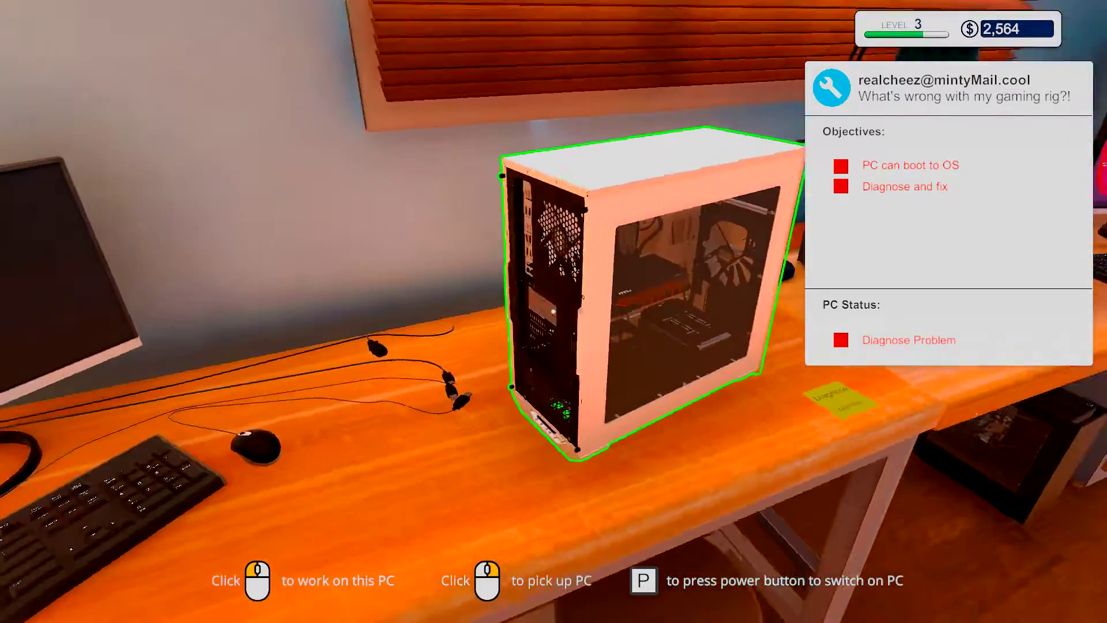
{"action": "key", "text": "d"}
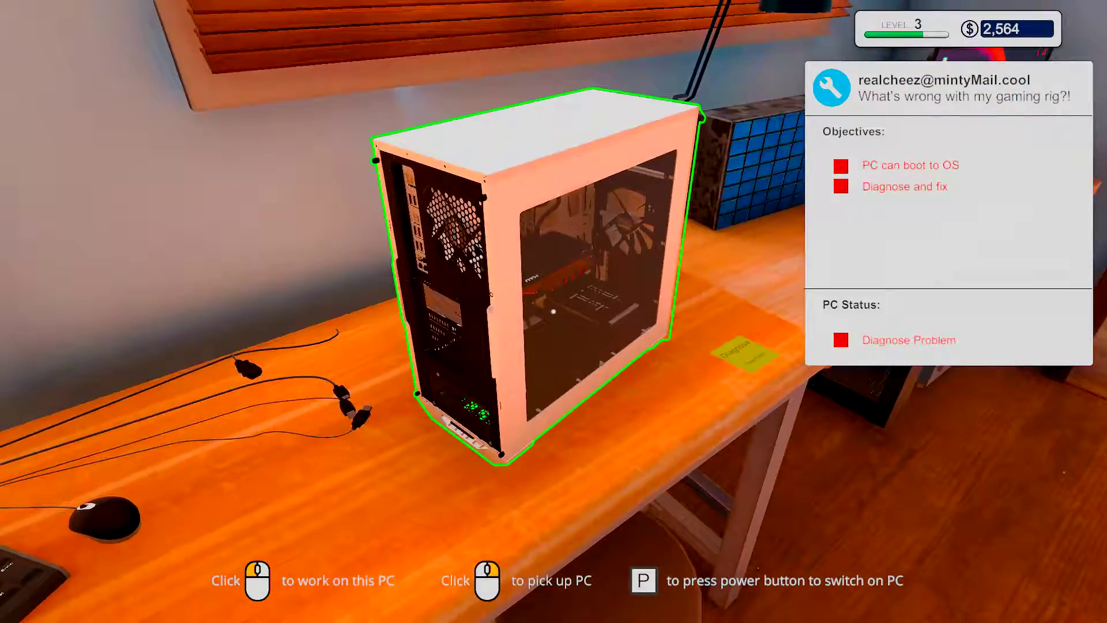
{"action": "key", "text": "w"}
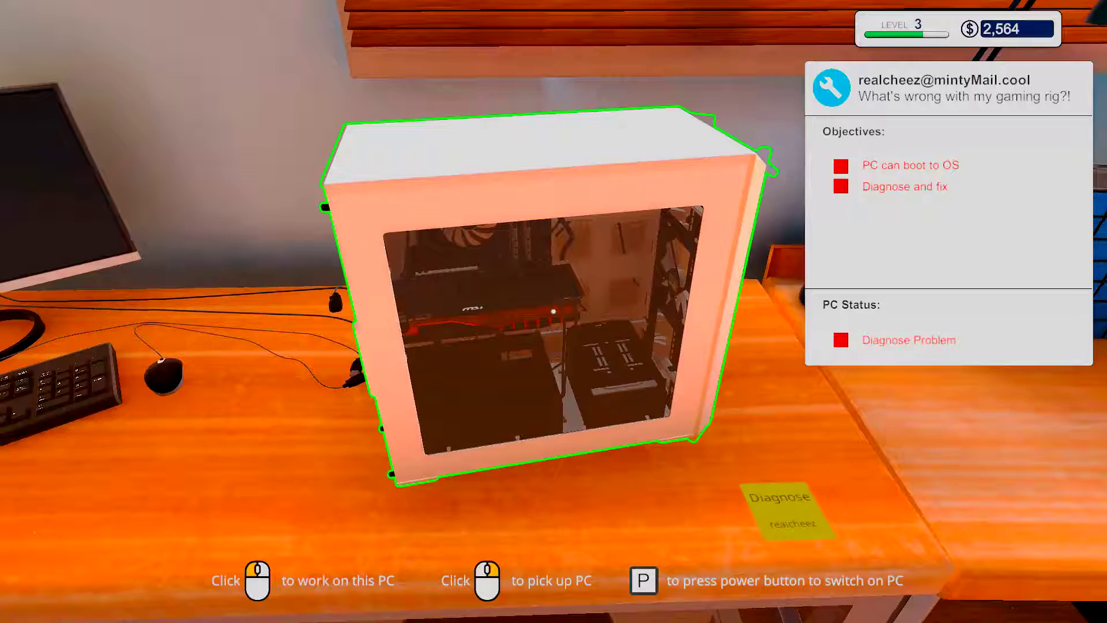
{"action": "left_click", "coordinate": [554, 311]}
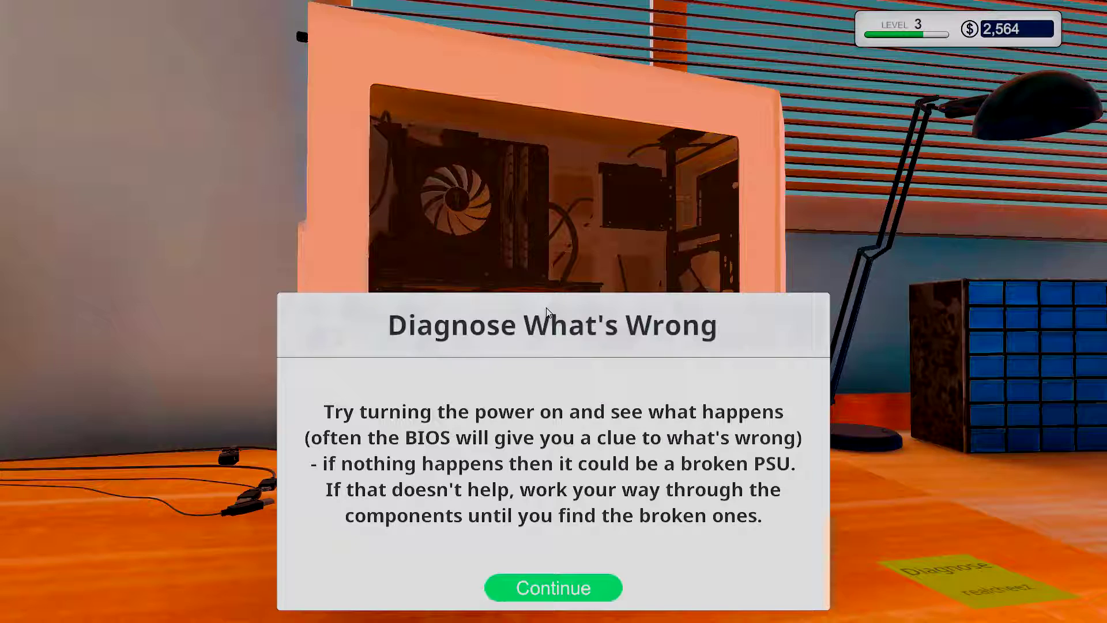
Step: Dismiss the diagnosis tip and connect the motherboard cable using the Cable tool
{"action": "left_click", "coordinate": [531, 595]}
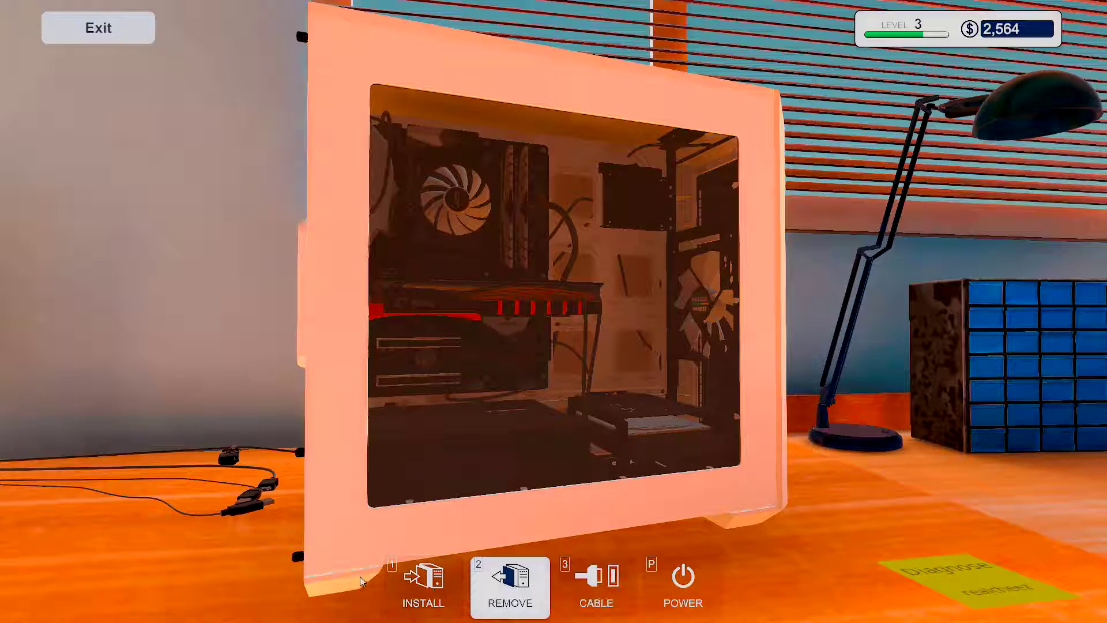
{"action": "left_click", "coordinate": [597, 585]}
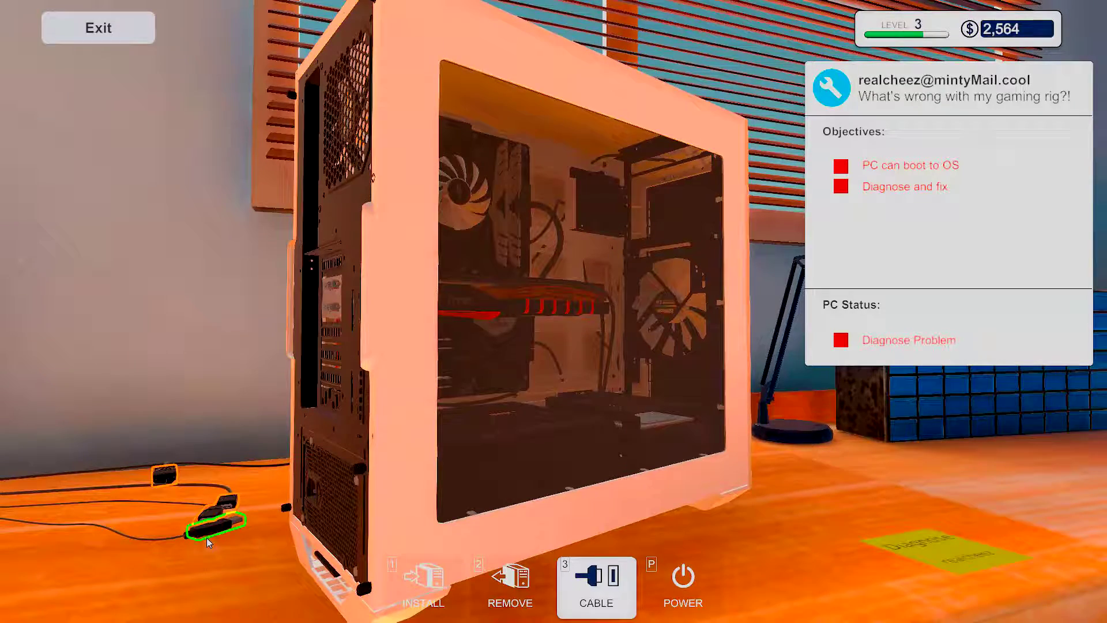
{"action": "left_click", "coordinate": [207, 537]}
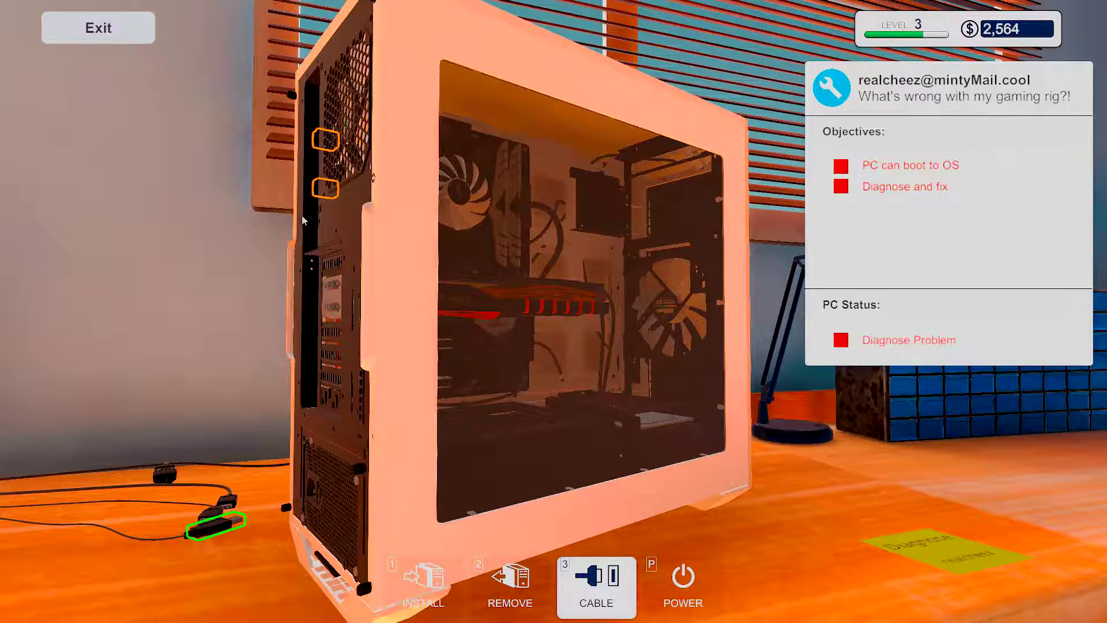
{"action": "left_click", "coordinate": [317, 199]}
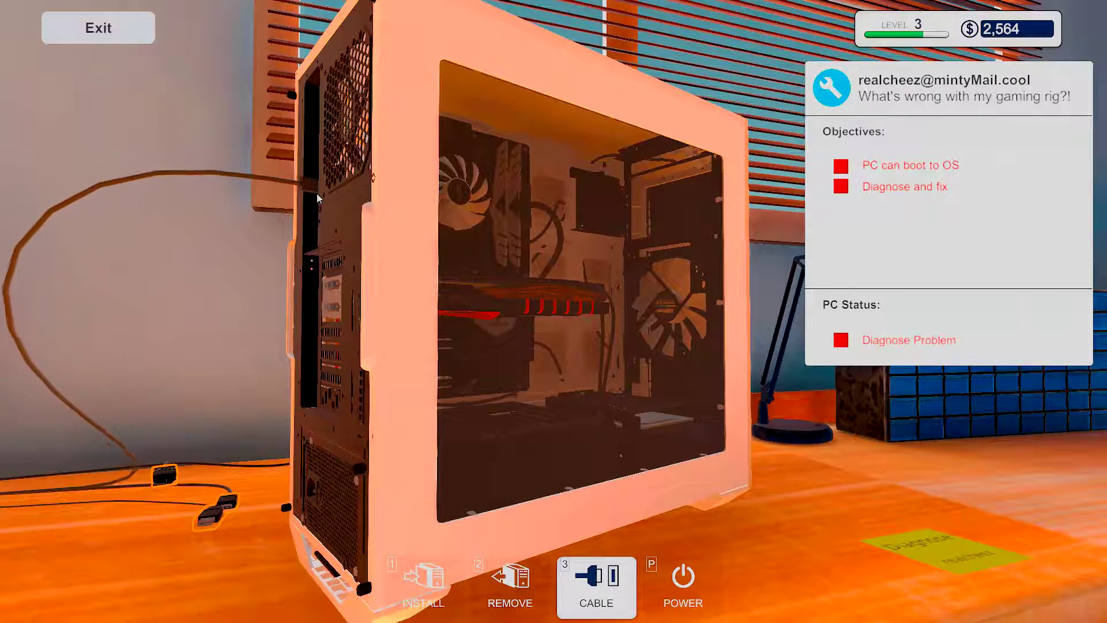
{"action": "left_click", "coordinate": [212, 522]}
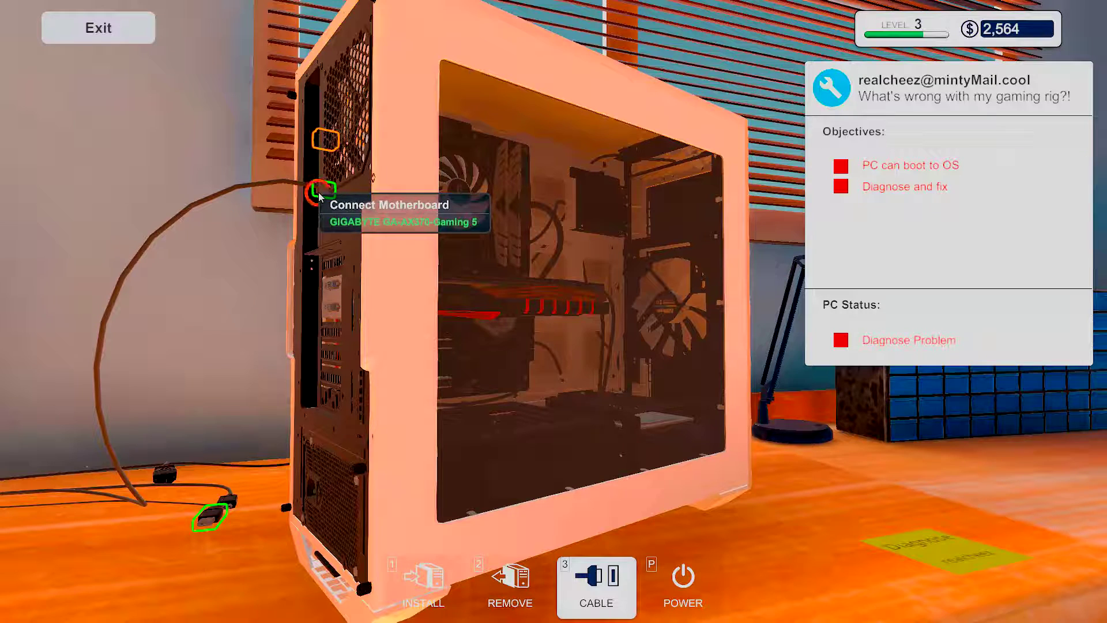
{"action": "left_click", "coordinate": [324, 190]}
Step: Connect the graphics card and PSU power cables, then exit and power the PC on
{"action": "left_click", "coordinate": [227, 502]}
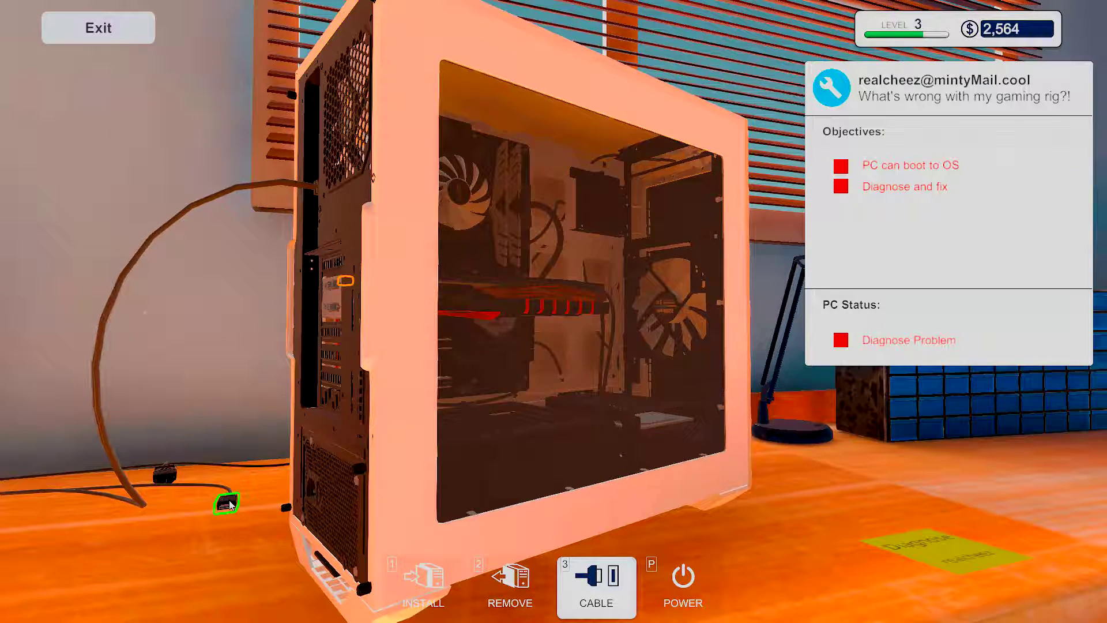
{"action": "left_click", "coordinate": [342, 286]}
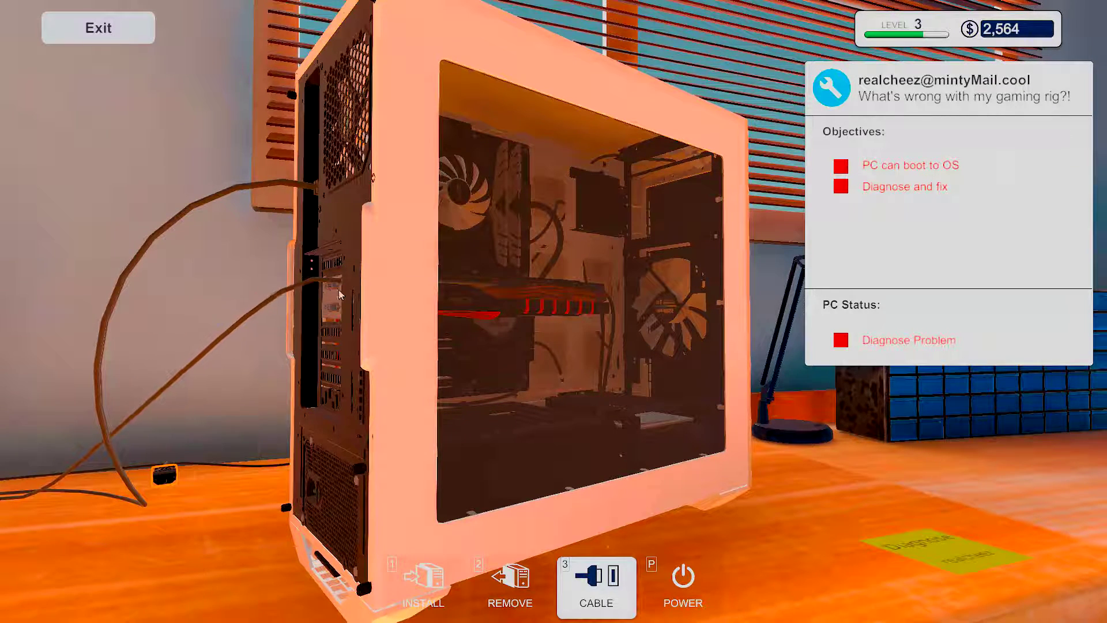
{"action": "left_click", "coordinate": [173, 479]}
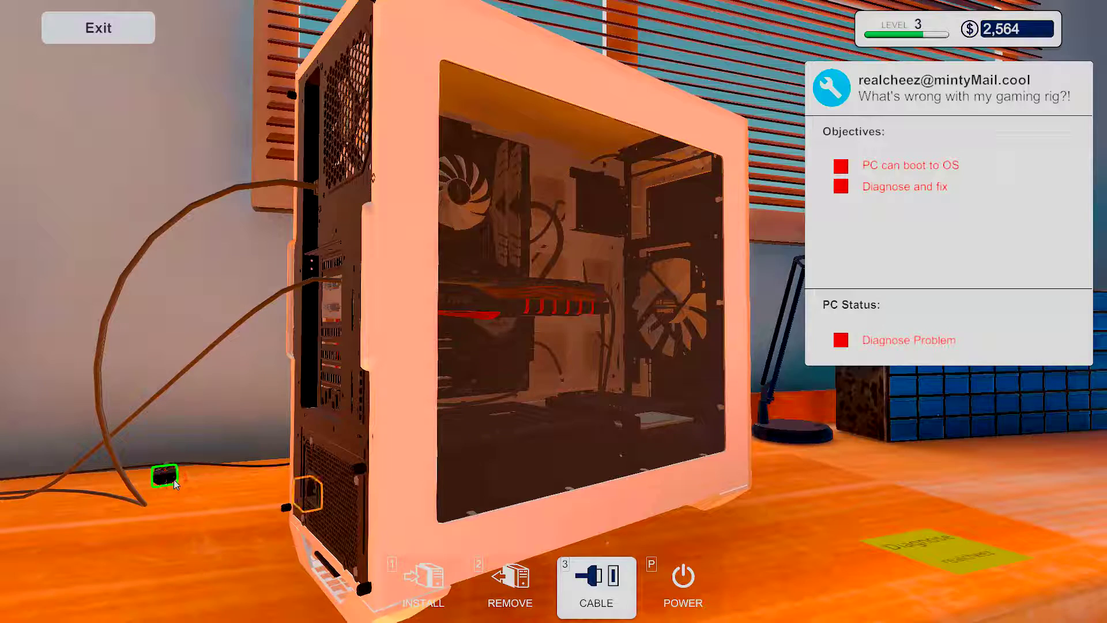
{"action": "left_click", "coordinate": [305, 498]}
{"action": "key", "text": "Escape"}
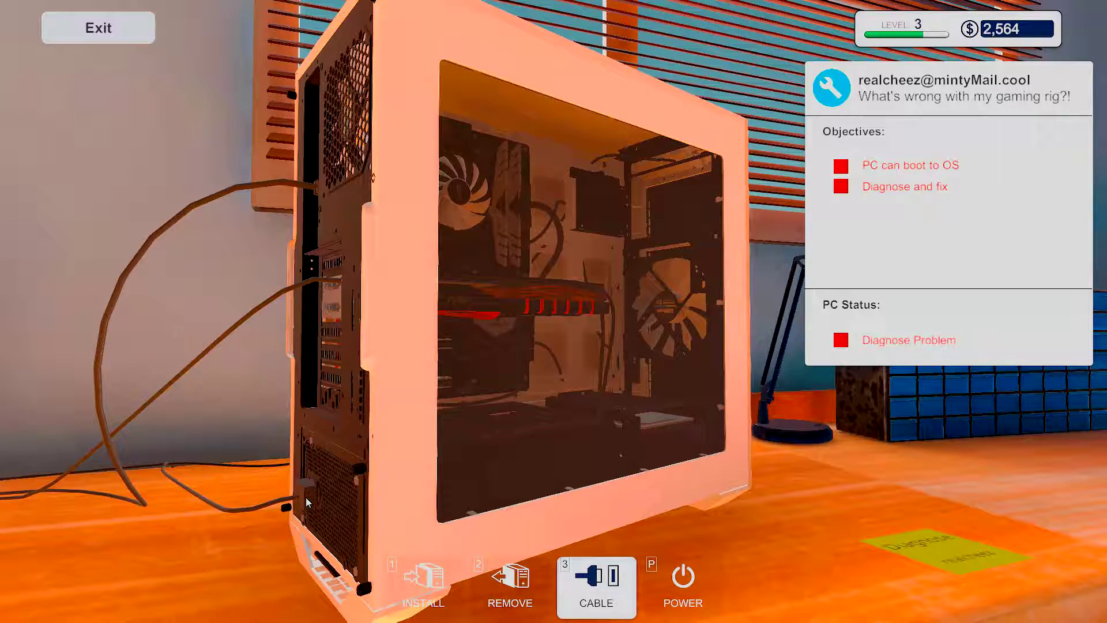
{"action": "key", "text": "p"}
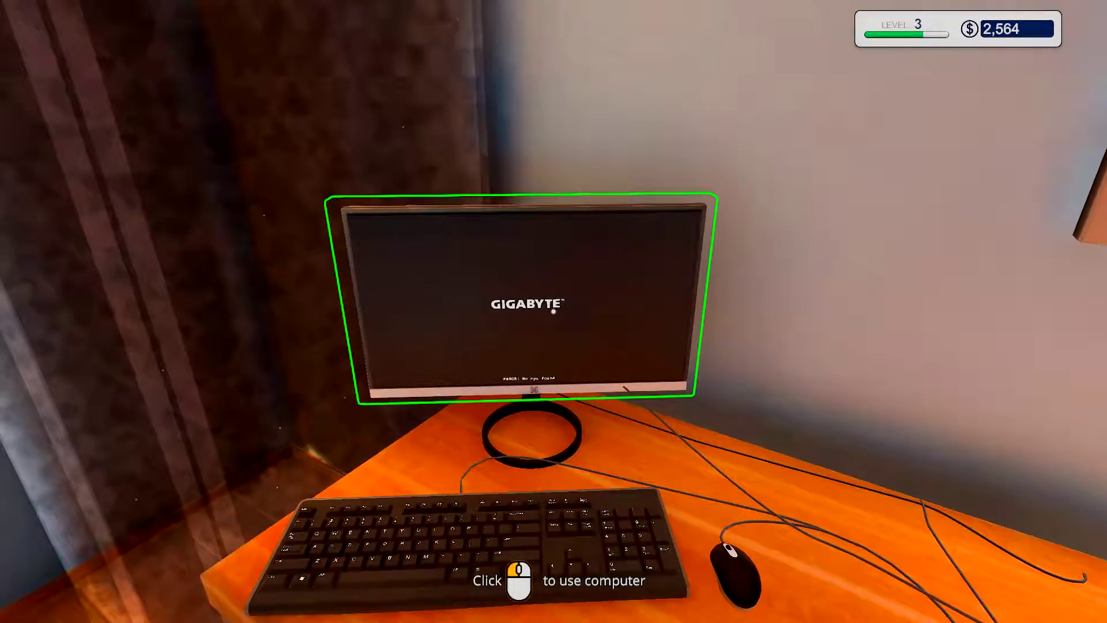
Step: Read the no-CPU-found startup error on the monitor, then move back up to Realcheez's case
{"action": "left_click", "coordinate": [553, 312]}
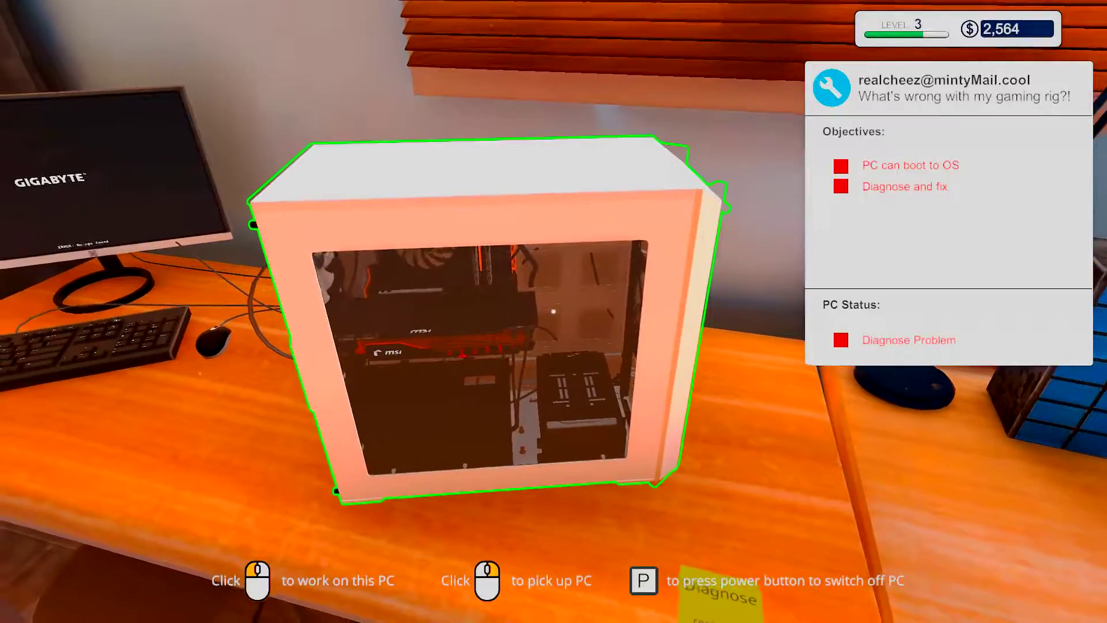
{"action": "key", "text": "d"}
{"action": "key", "text": "a"}
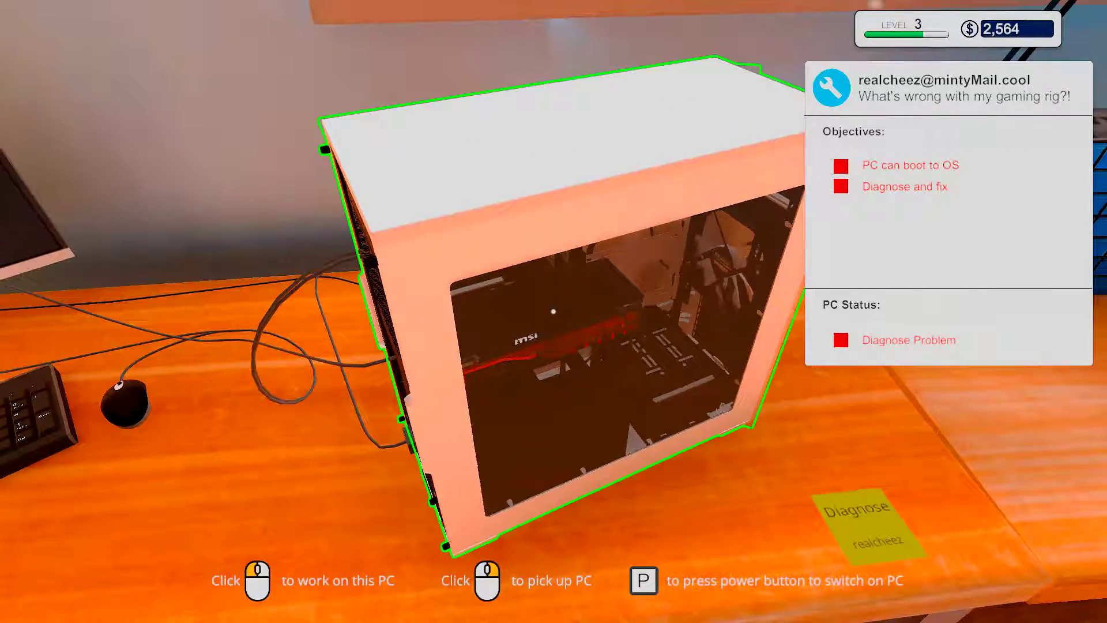
{"action": "key", "text": "w"}
{"action": "key", "text": "s"}
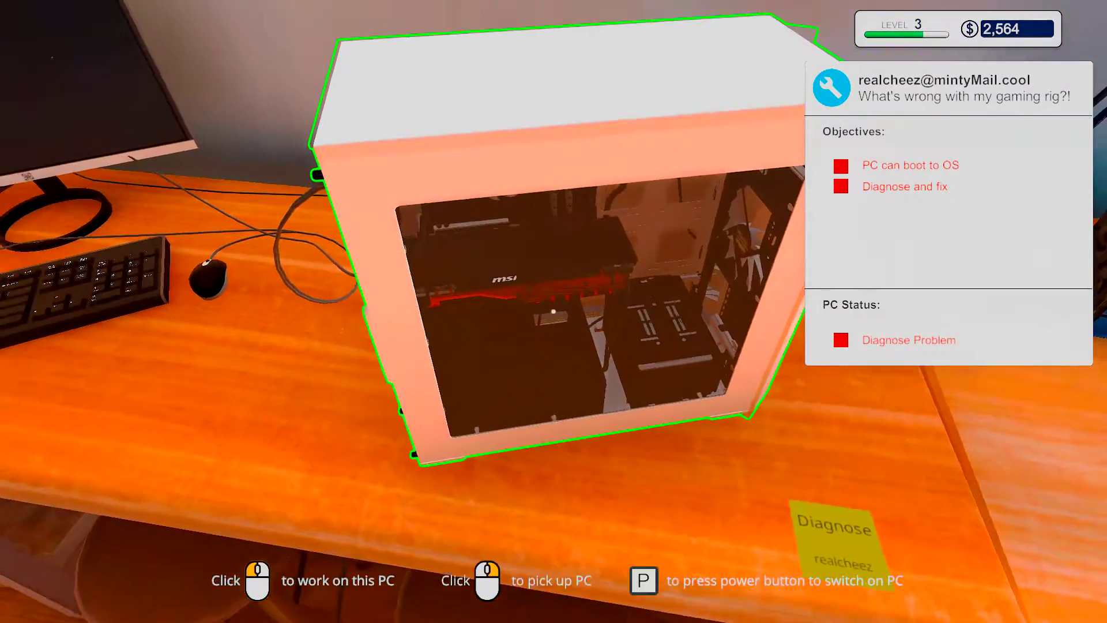
Step: Unscrew and remove the side panel of Realcheez's gaming PC
{"action": "left_click", "coordinate": [555, 312]}
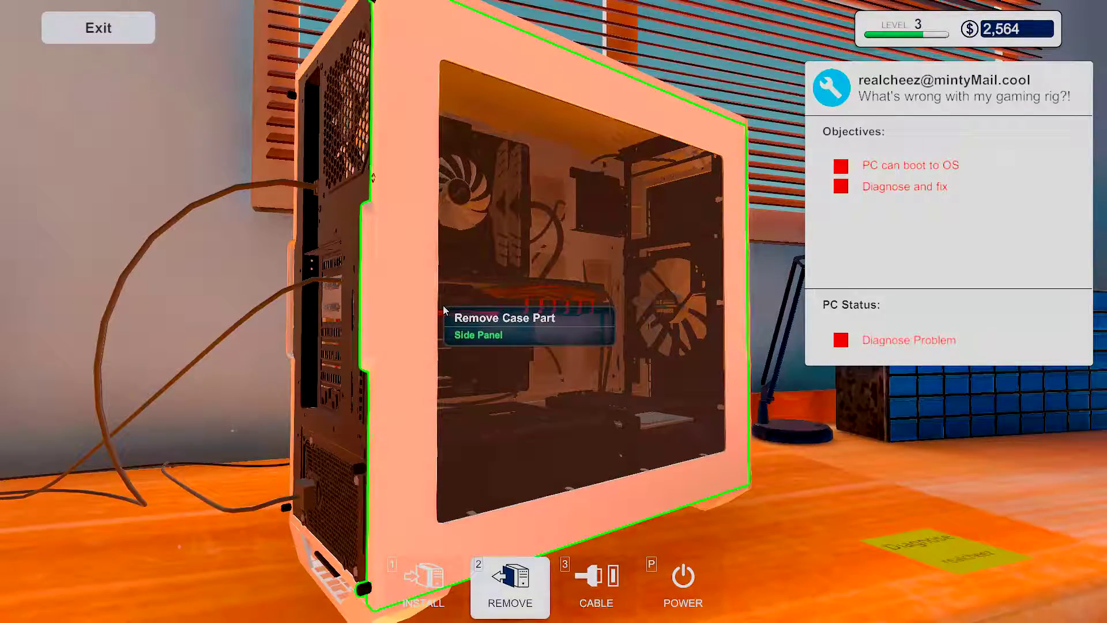
{"action": "left_click", "coordinate": [443, 305]}
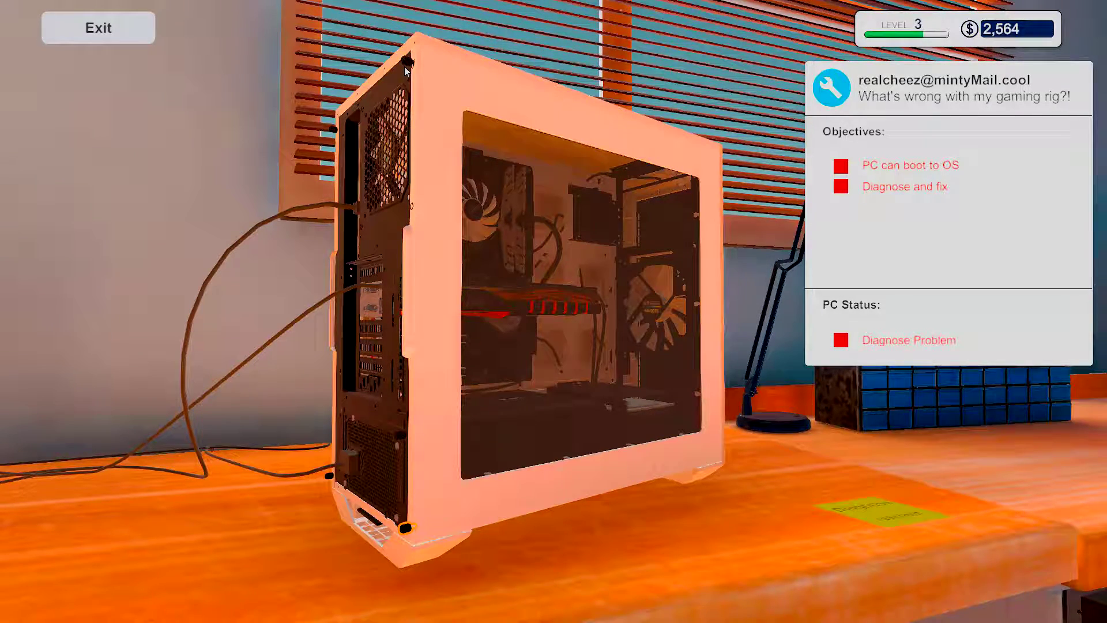
{"action": "left_click", "coordinate": [409, 531]}
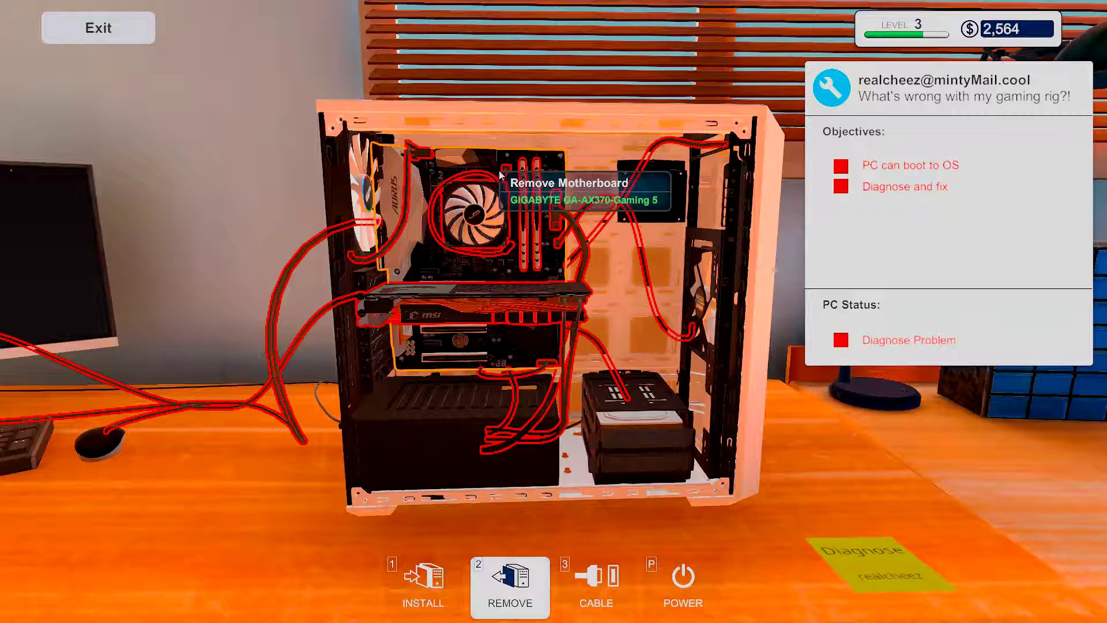
Step: Remove the CPU cooler, open the socket lever and pull out the Ryzen 5 1500X
{"action": "left_click", "coordinate": [532, 212]}
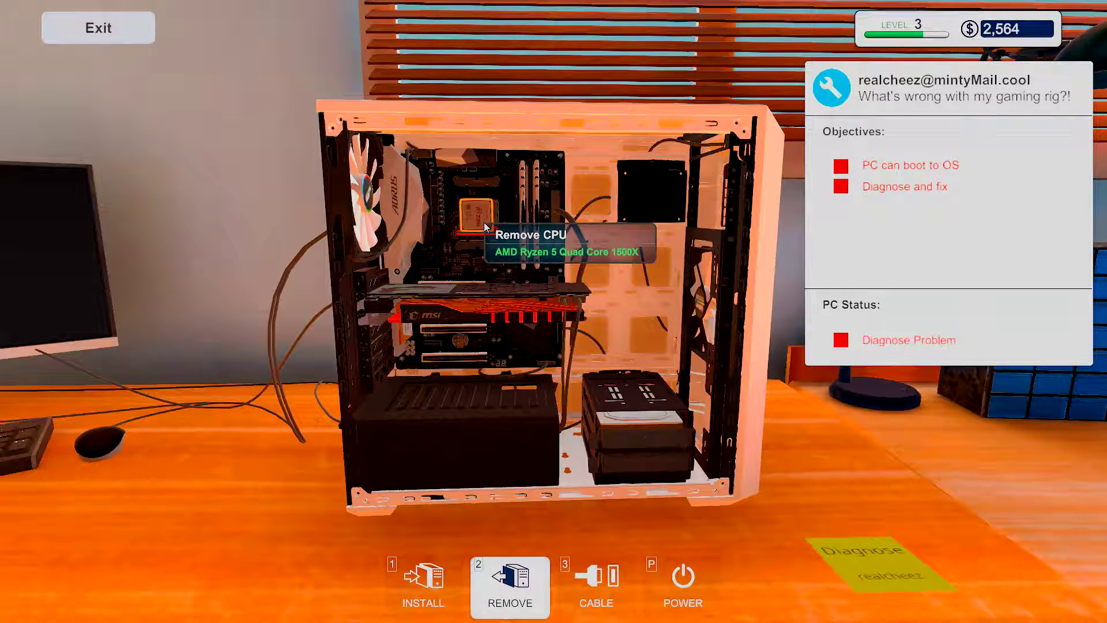
{"action": "mouse_move", "coordinate": [475, 215]}
{"action": "left_click", "coordinate": [484, 222]}
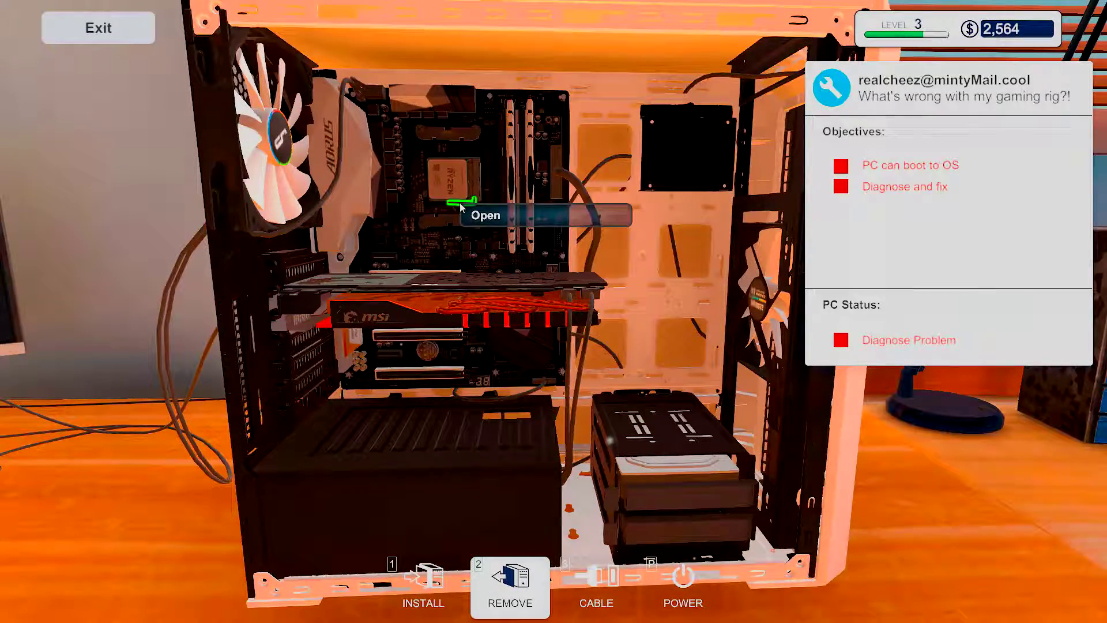
{"action": "left_click", "coordinate": [459, 202]}
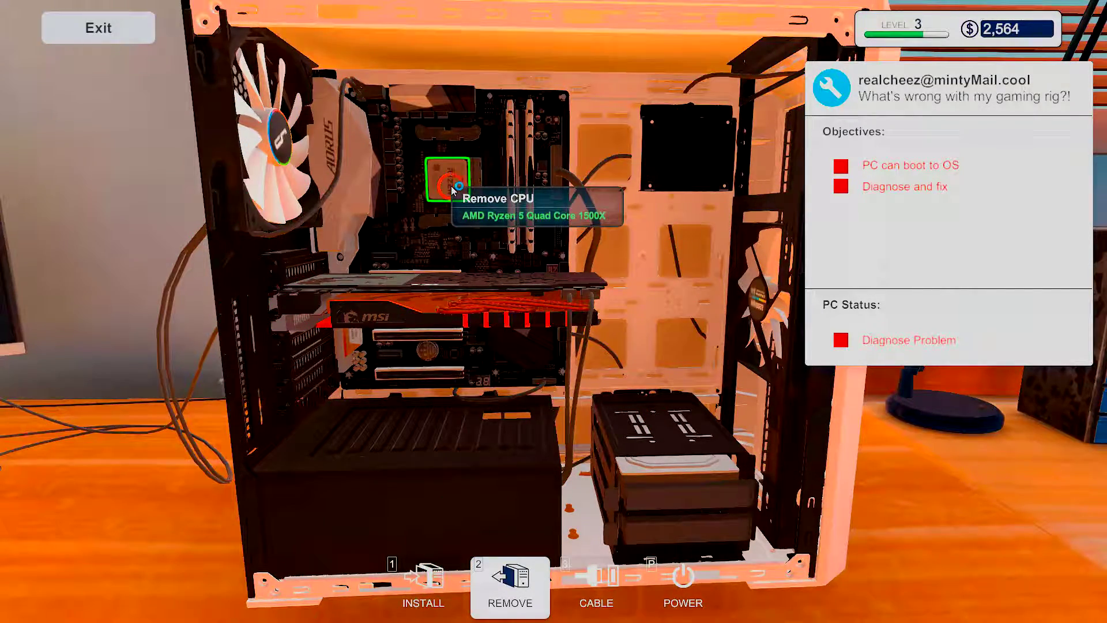
{"action": "left_click", "coordinate": [451, 186]}
{"action": "key", "text": "Tab"}
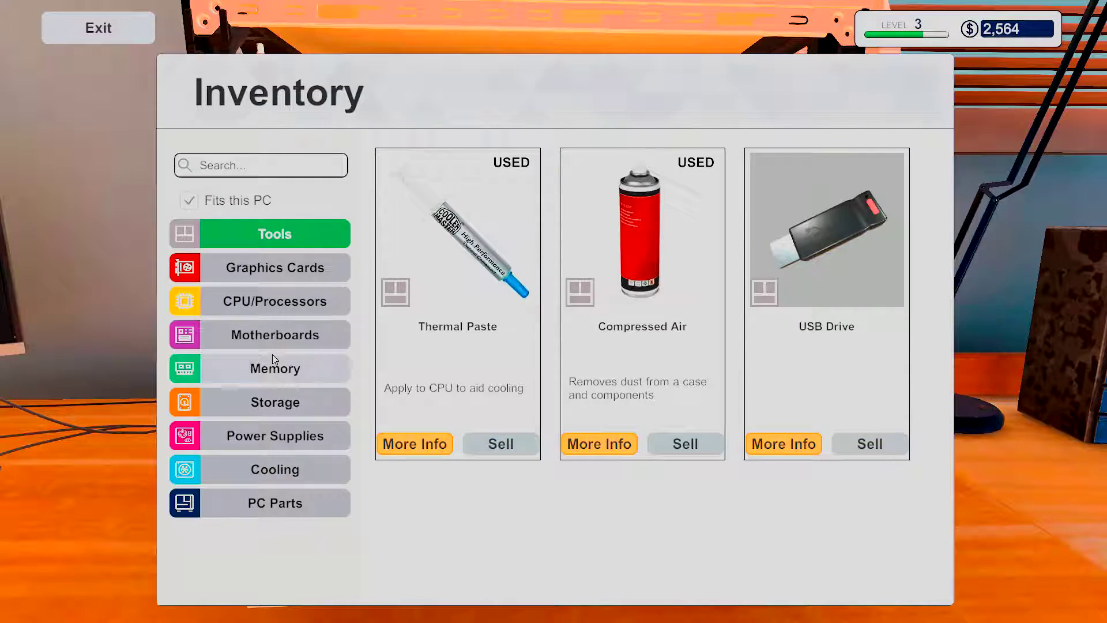
{"action": "left_click", "coordinate": [269, 313]}
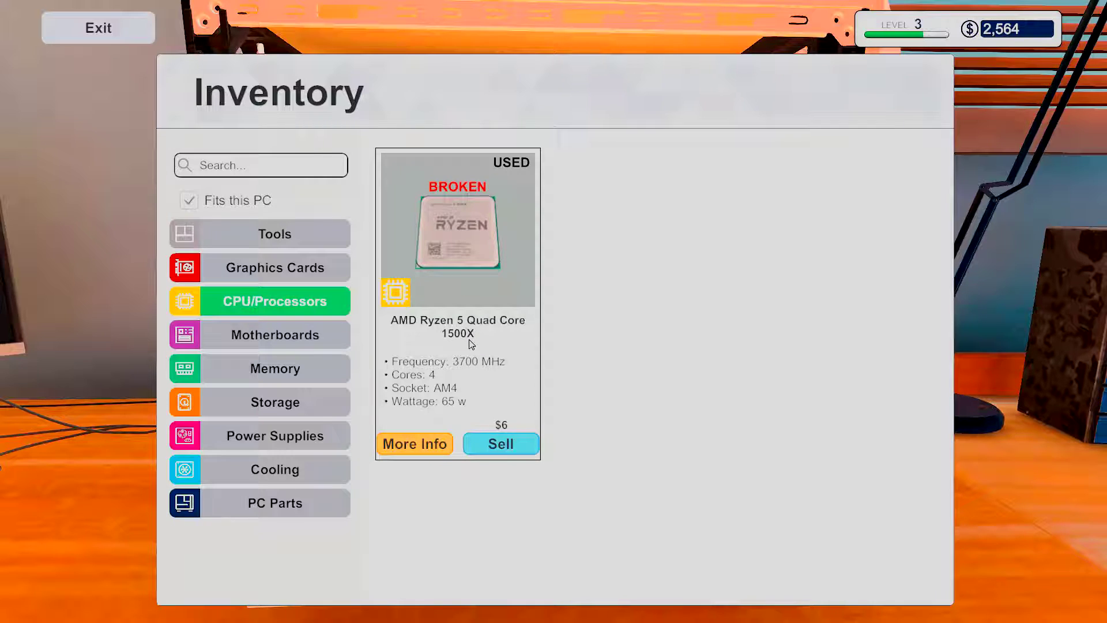
{"action": "key", "text": "Escape"}
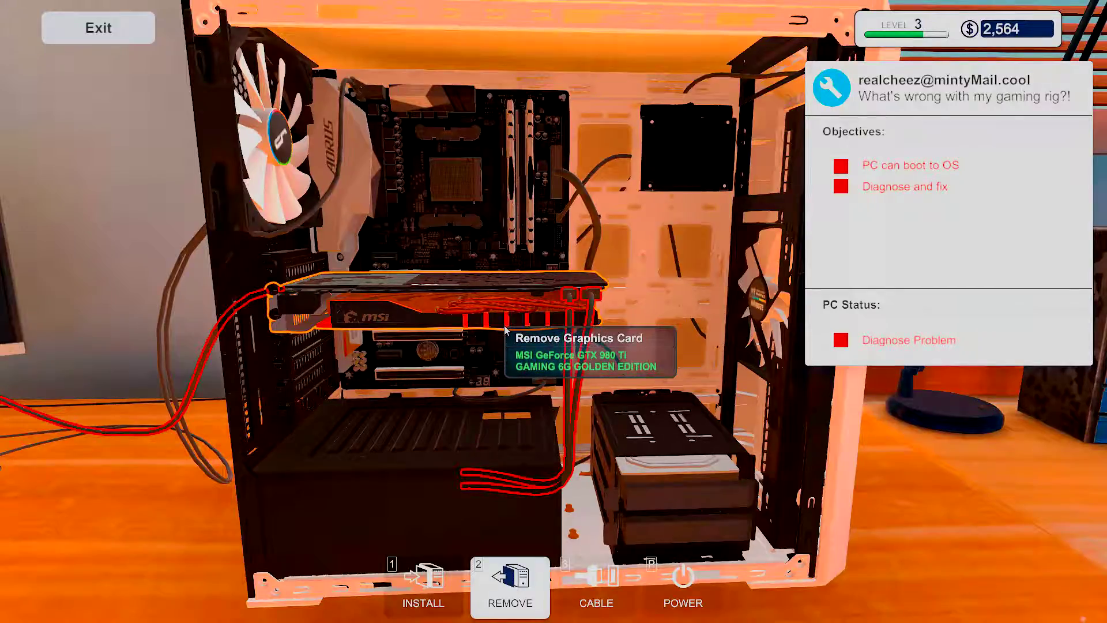
Step: Leave Realcheez's open rig and walk back to the office computer desk
{"action": "key", "text": "Escape"}
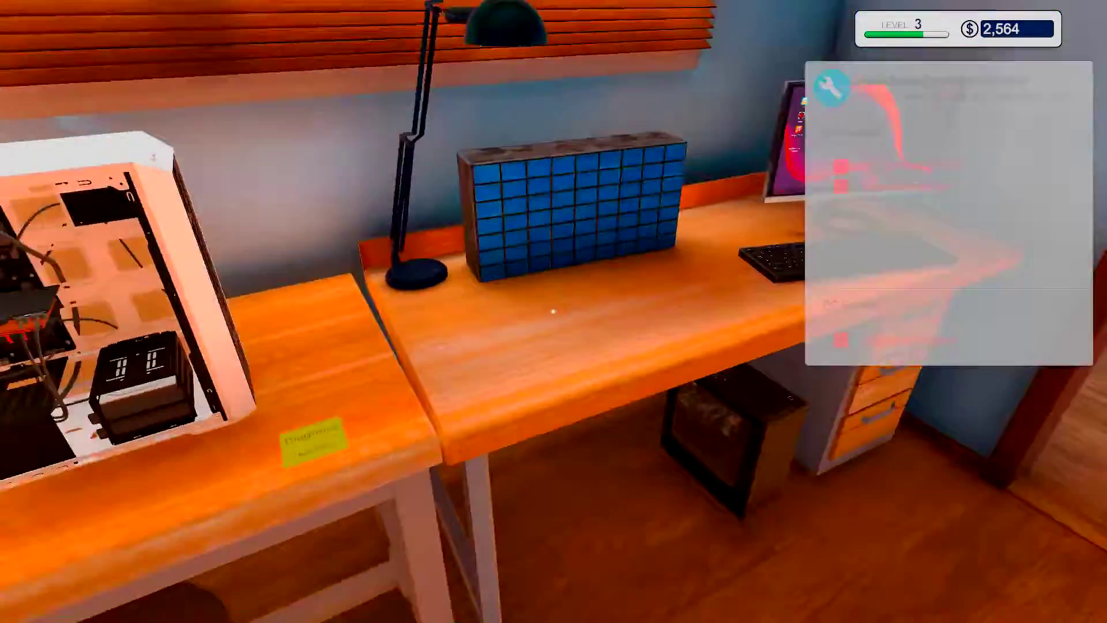
{"action": "key", "text": "w"}
{"action": "key", "text": "s"}
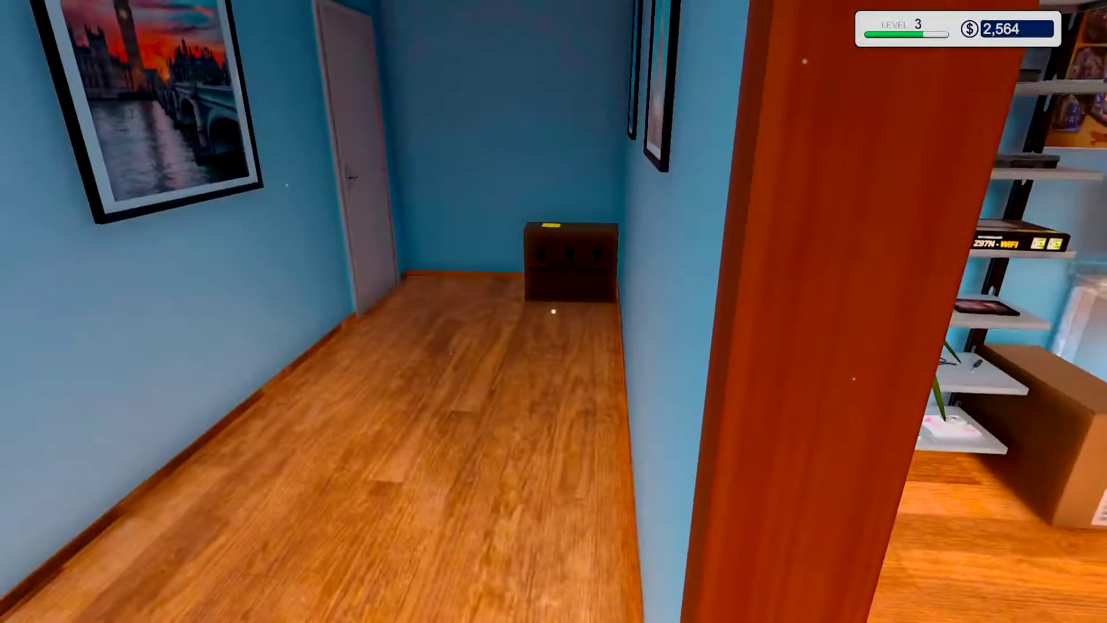
{"action": "key", "text": "w"}
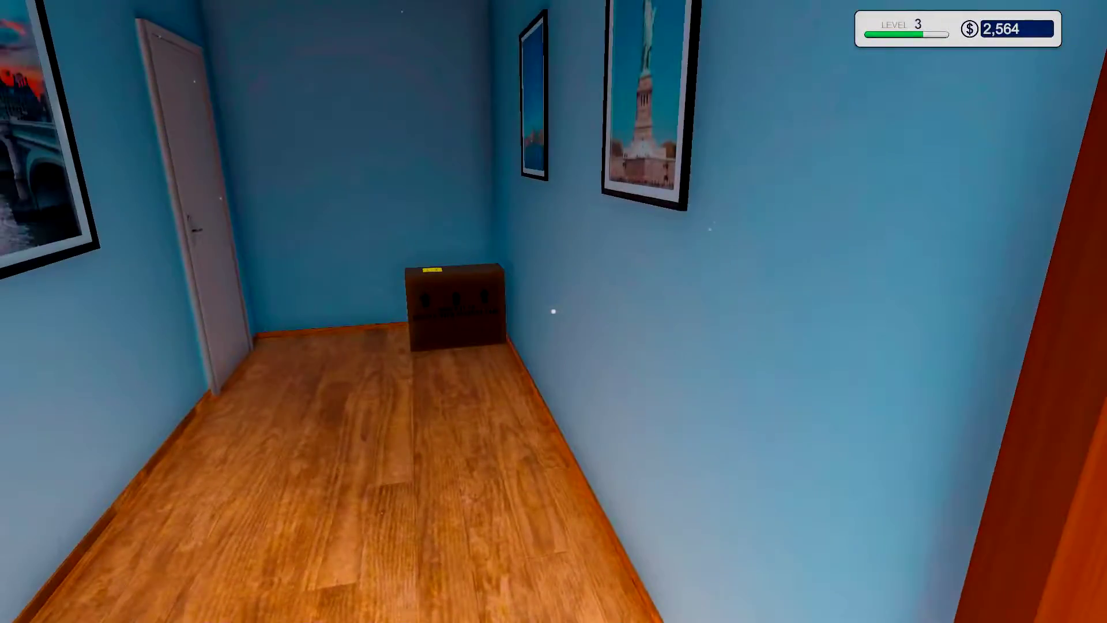
{"action": "key", "text": "s"}
{"action": "key", "text": "w"}
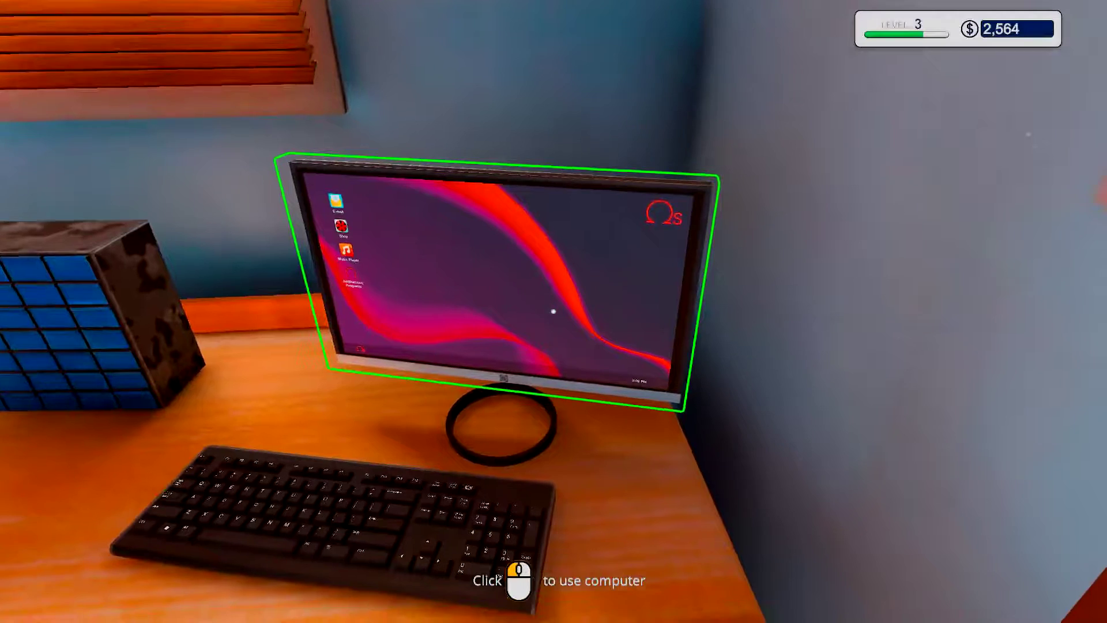
Step: Open E-mail and collect the $235 RAM upgrade payment
{"action": "left_click", "coordinate": [554, 312]}
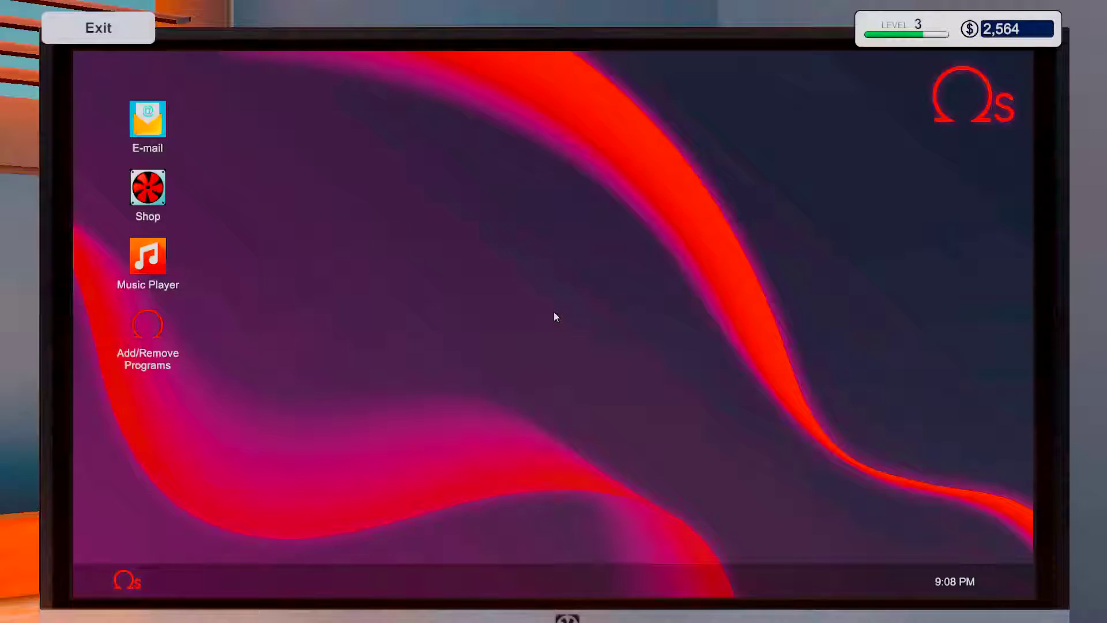
{"action": "double_click", "coordinate": [150, 139]}
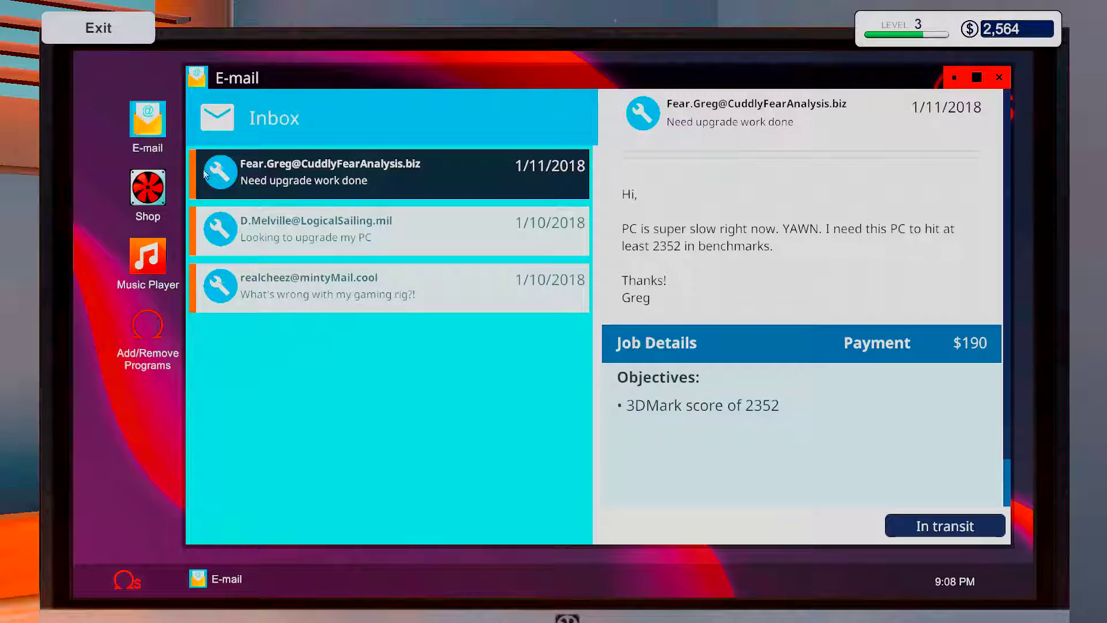
{"action": "left_click", "coordinate": [372, 287]}
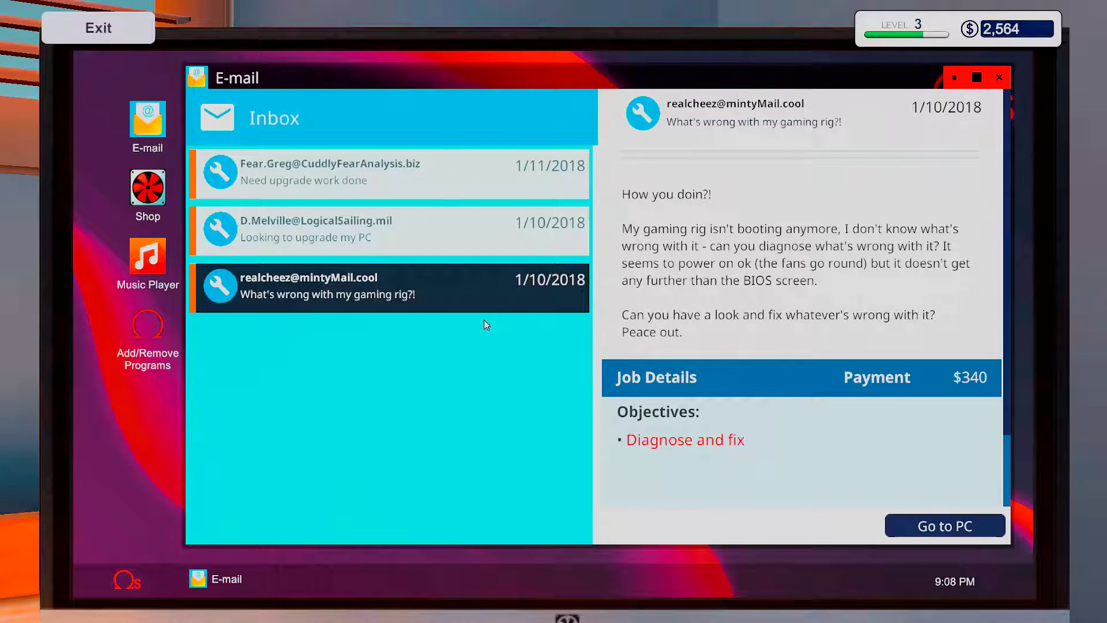
{"action": "left_click", "coordinate": [371, 241]}
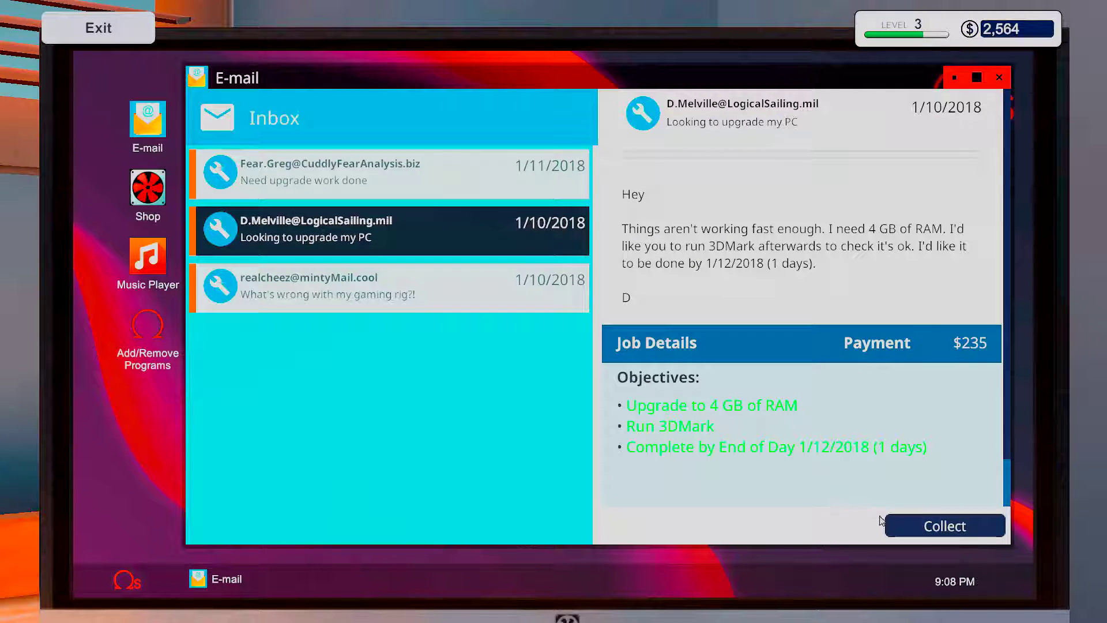
{"action": "left_click", "coordinate": [921, 532]}
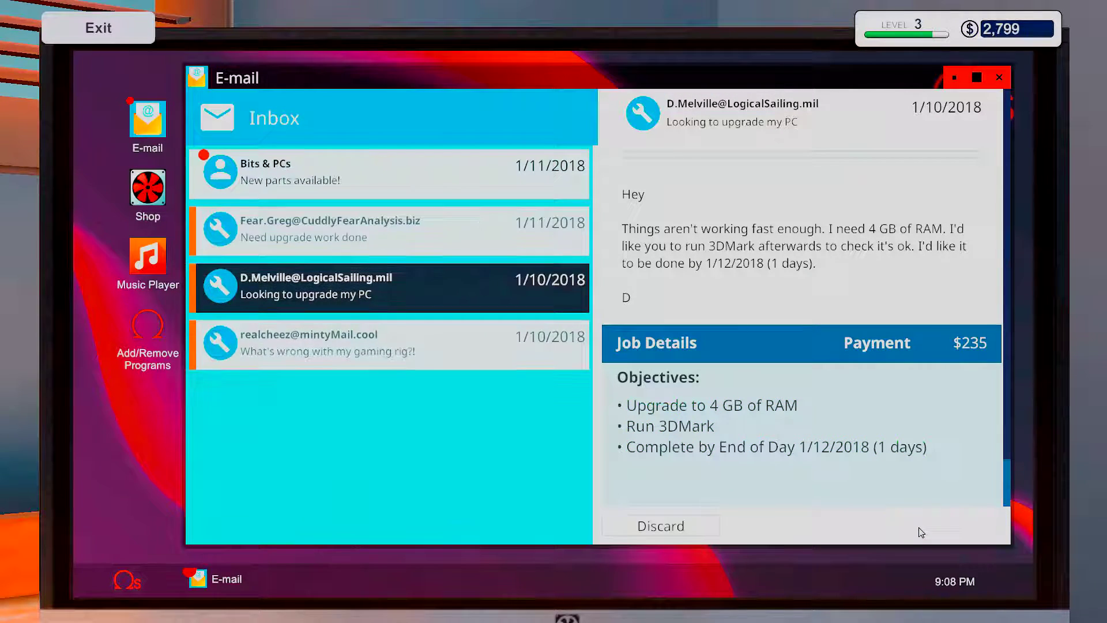
Step: Discard the finished RAM upgrade, new parts and FilmClassix Archive emails
{"action": "left_click", "coordinate": [697, 529]}
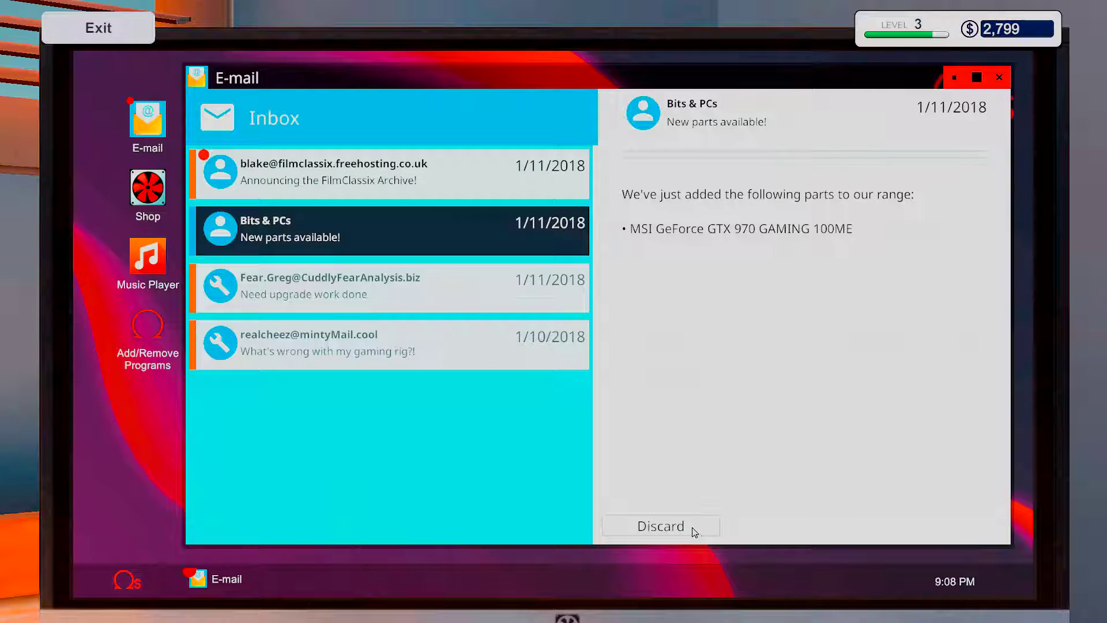
{"action": "left_click", "coordinate": [649, 527]}
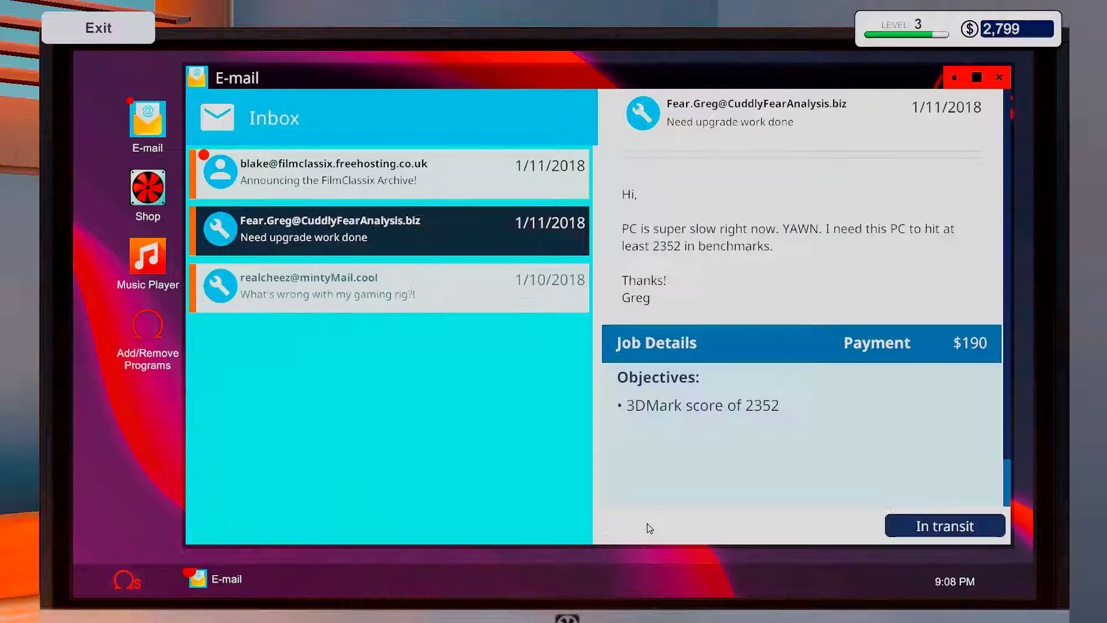
{"action": "left_click", "coordinate": [288, 240]}
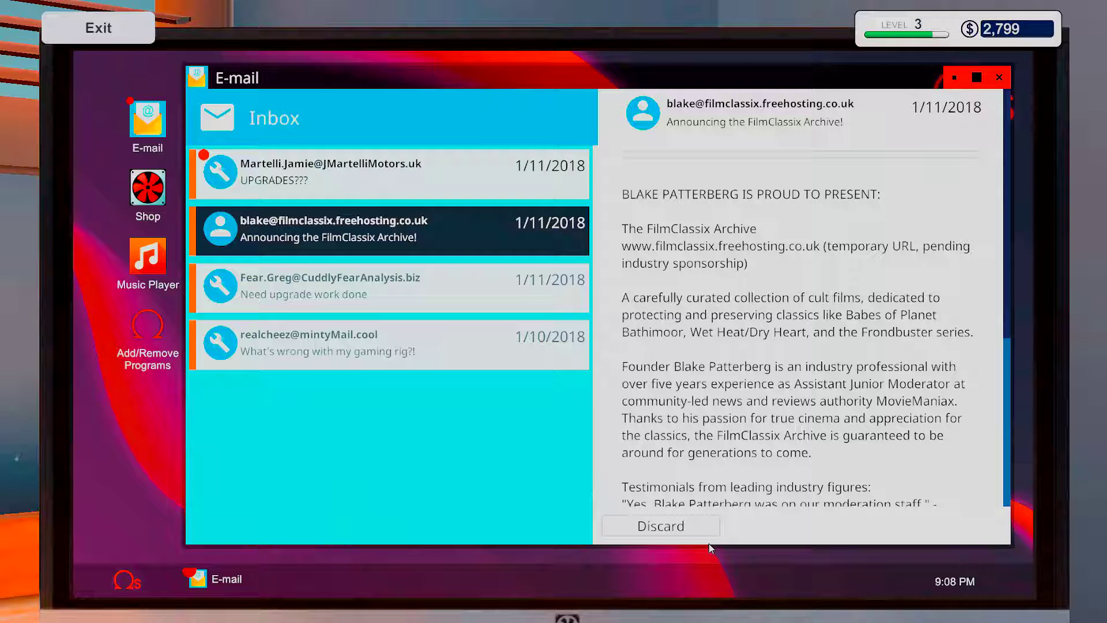
{"action": "left_click", "coordinate": [692, 528]}
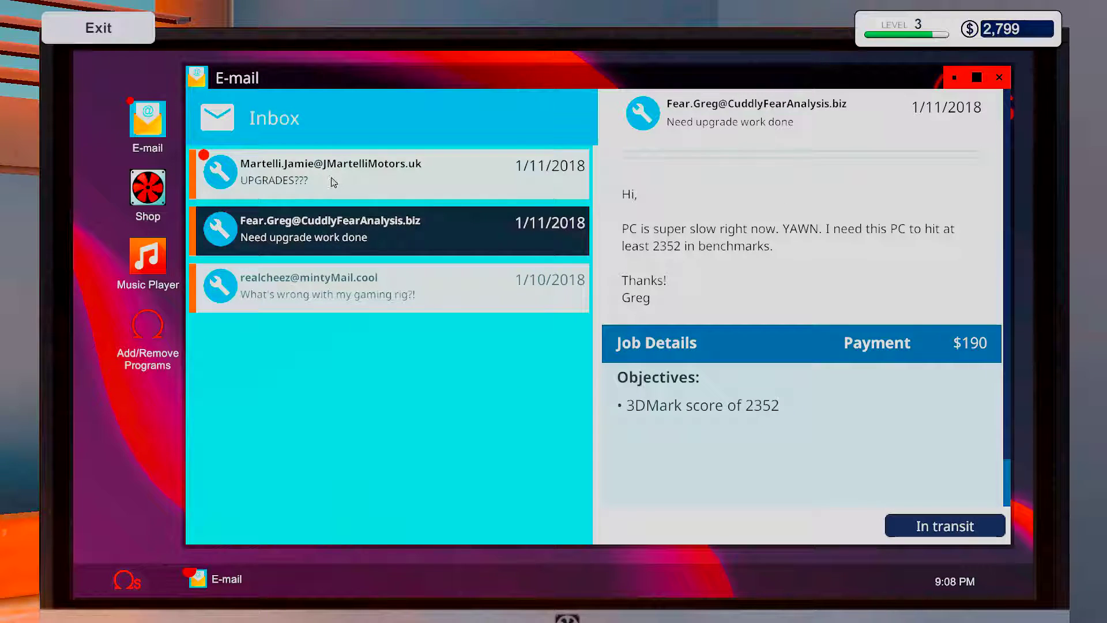
Step: Accept Jamie Martelli's $230 graphics card and RAM upgrade job
{"action": "left_click", "coordinate": [333, 182]}
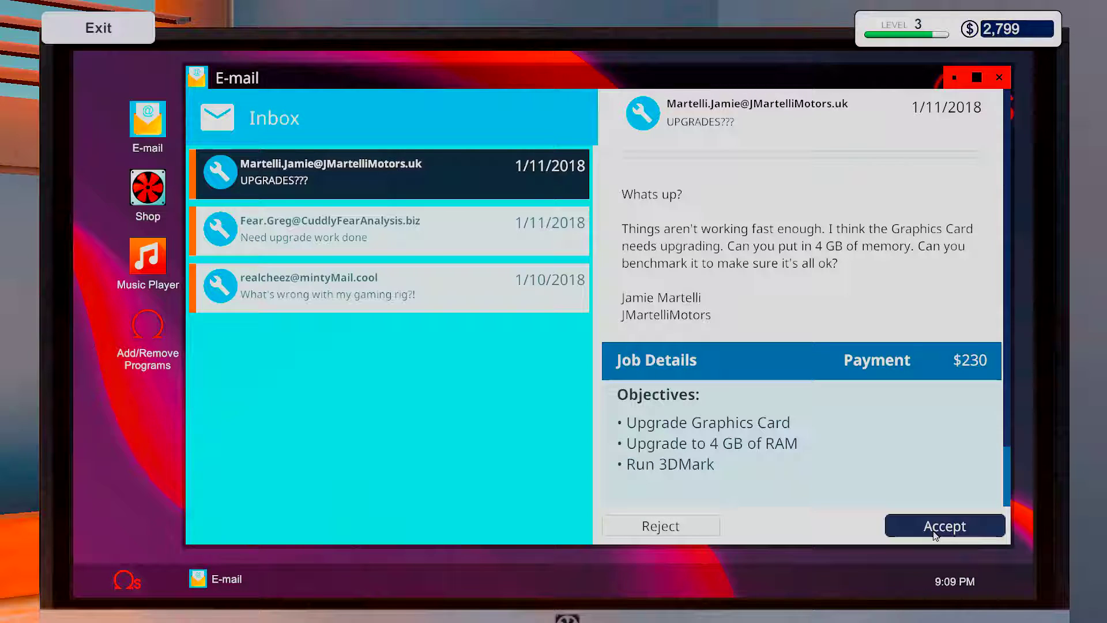
{"action": "left_click", "coordinate": [934, 534]}
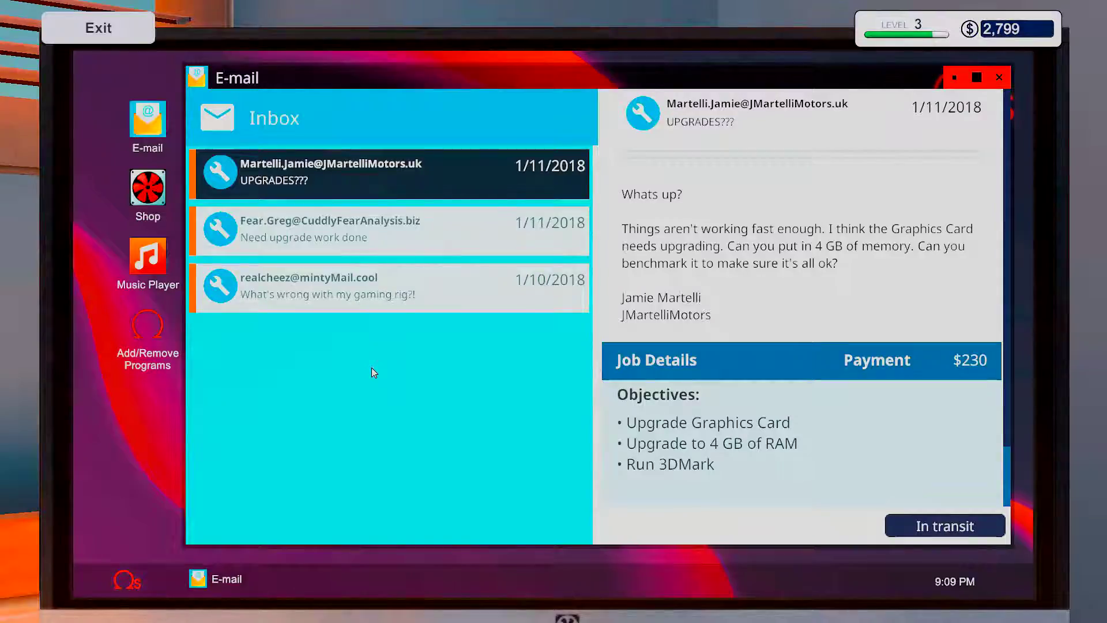
{"action": "key", "text": "Escape"}
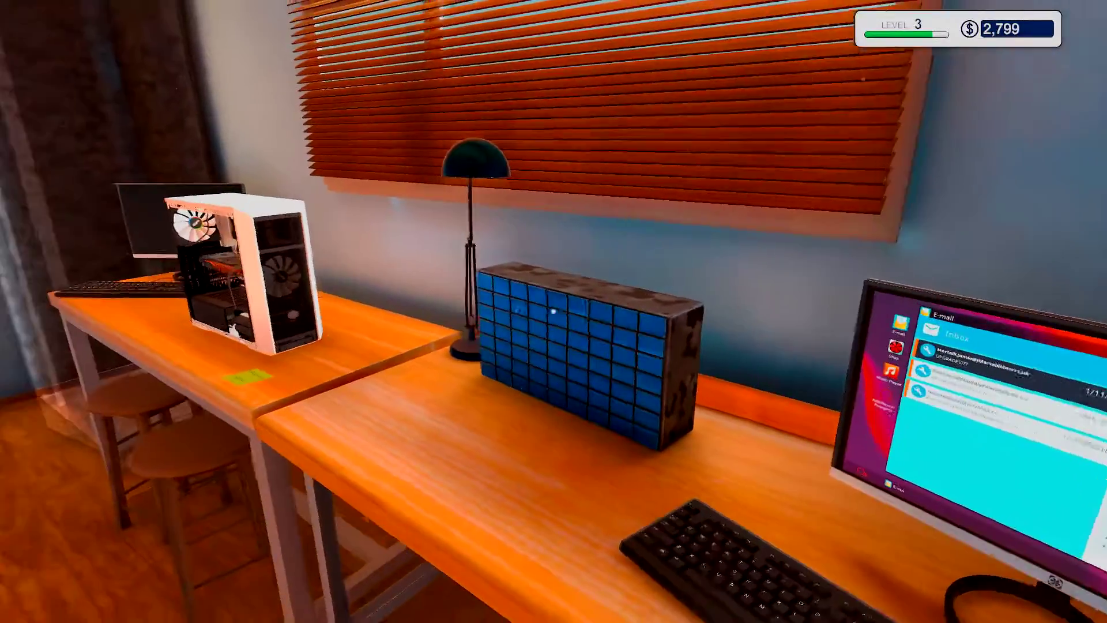
Step: Walk to the desk computer and read Greg's $190 job needing a 3DMark score of 2352
{"action": "key", "text": "w"}
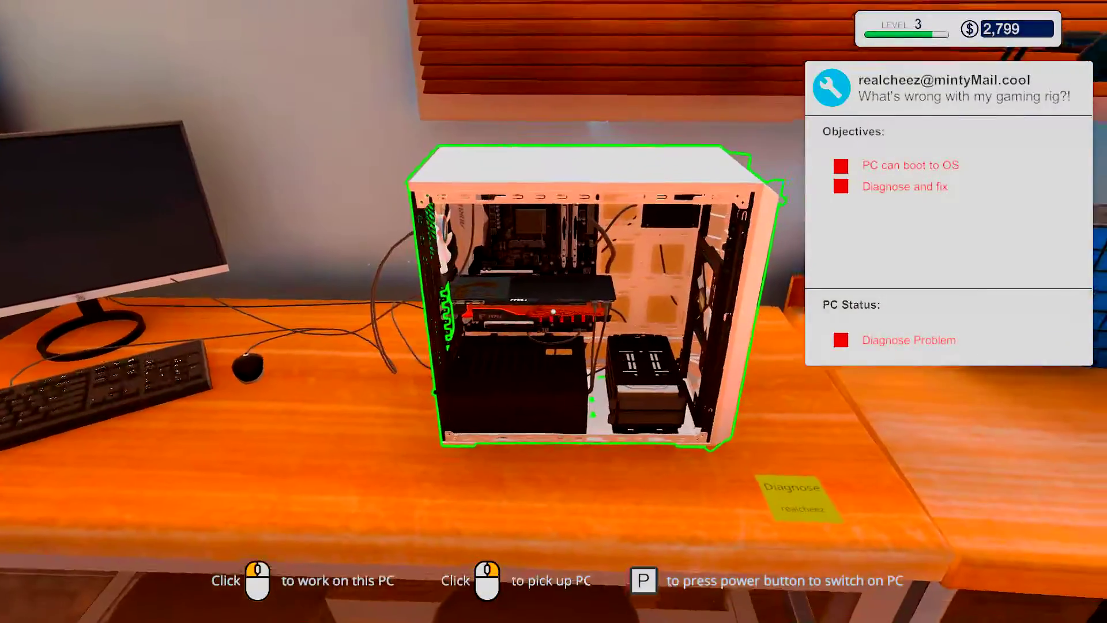
{"action": "key", "text": "w"}
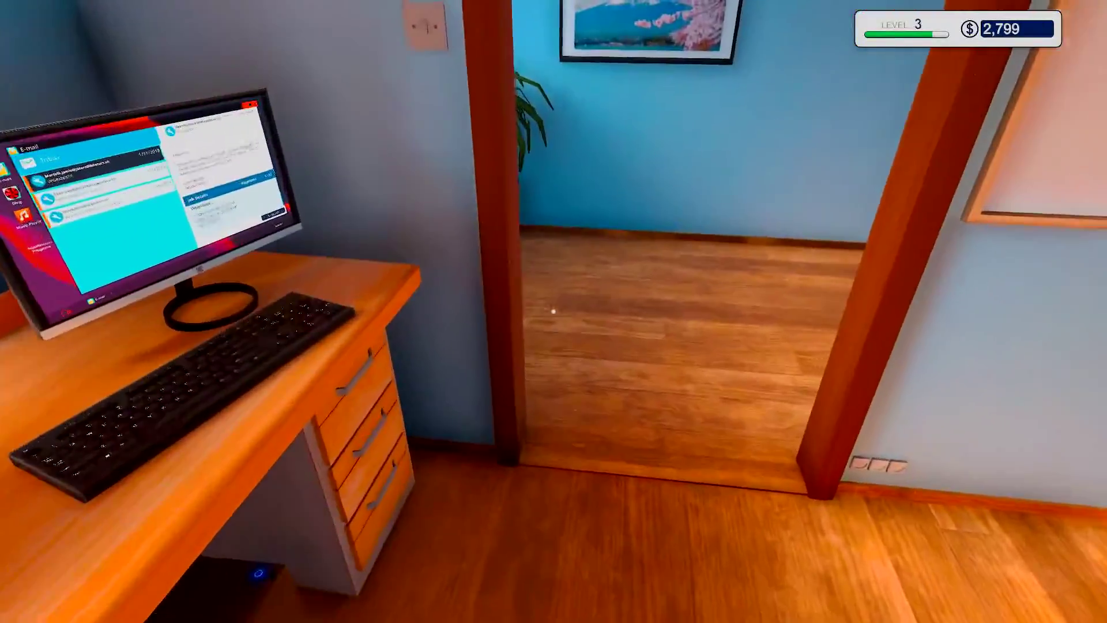
{"action": "key", "text": "w"}
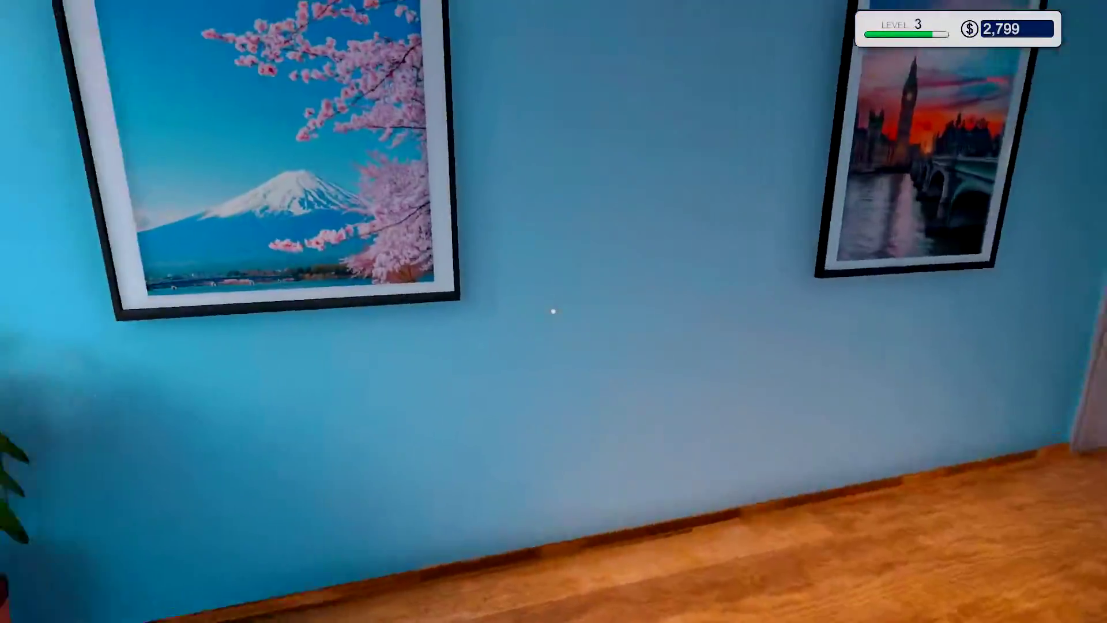
{"action": "key", "text": "w"}
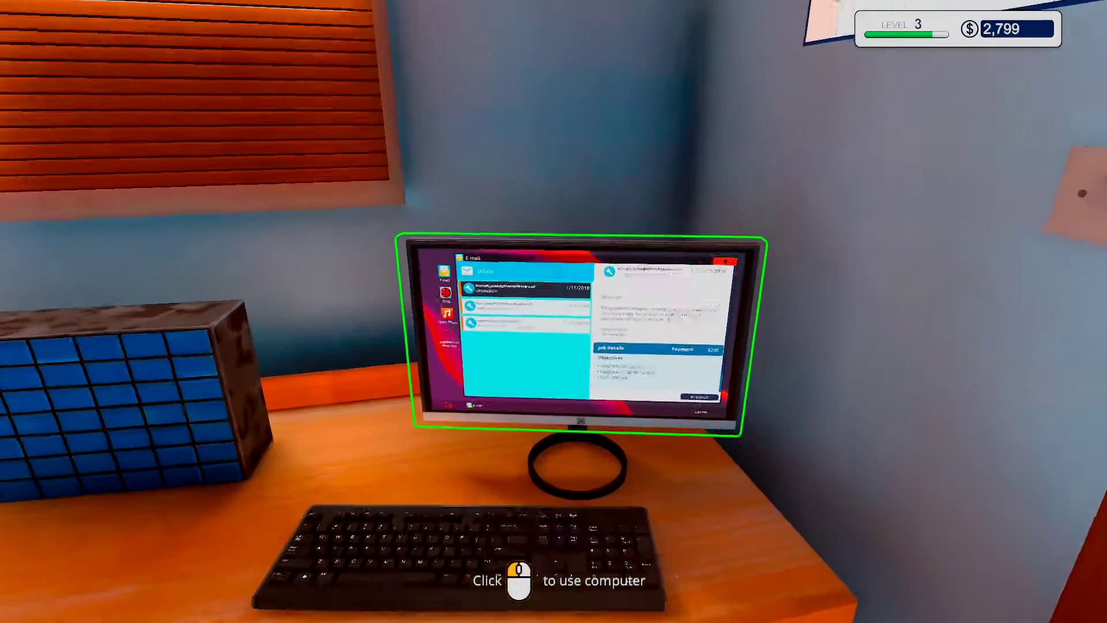
{"action": "left_click", "coordinate": [553, 311]}
{"action": "left_click", "coordinate": [304, 239]}
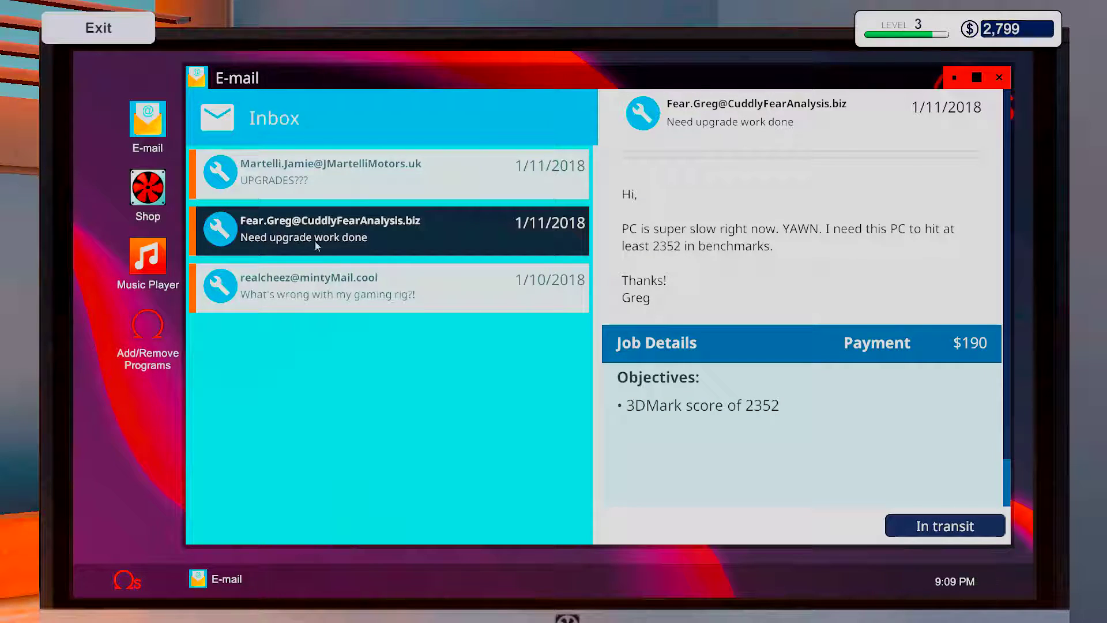
Step: Order an AMD Ryzen 5 1500X for $220 with next-day delivery, leaving $2,579
{"action": "left_click", "coordinate": [307, 181]}
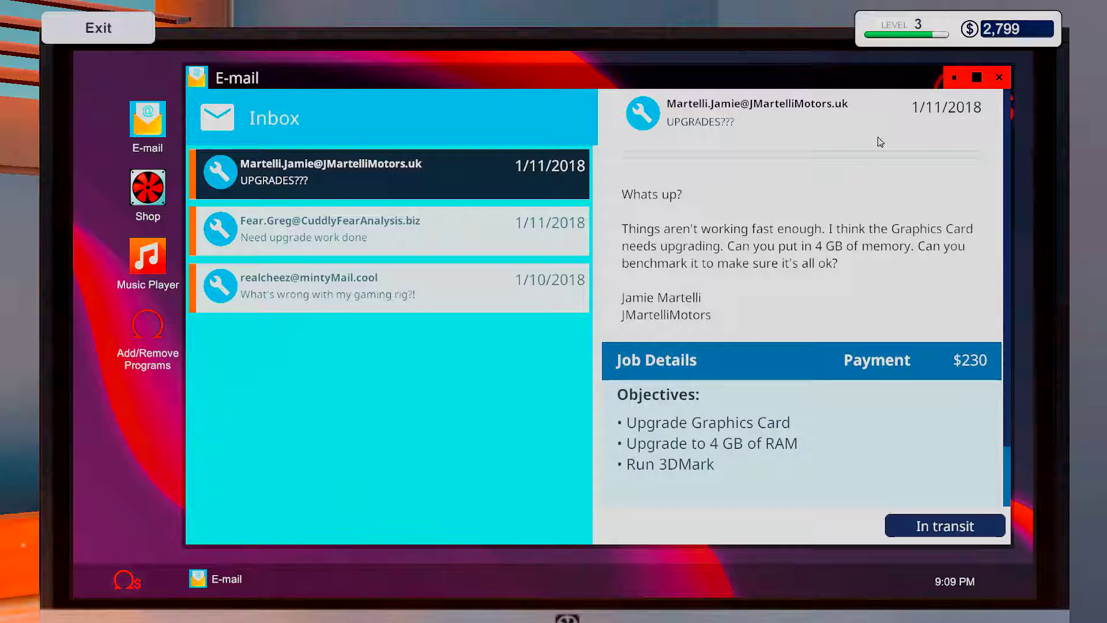
{"action": "left_click", "coordinate": [997, 80]}
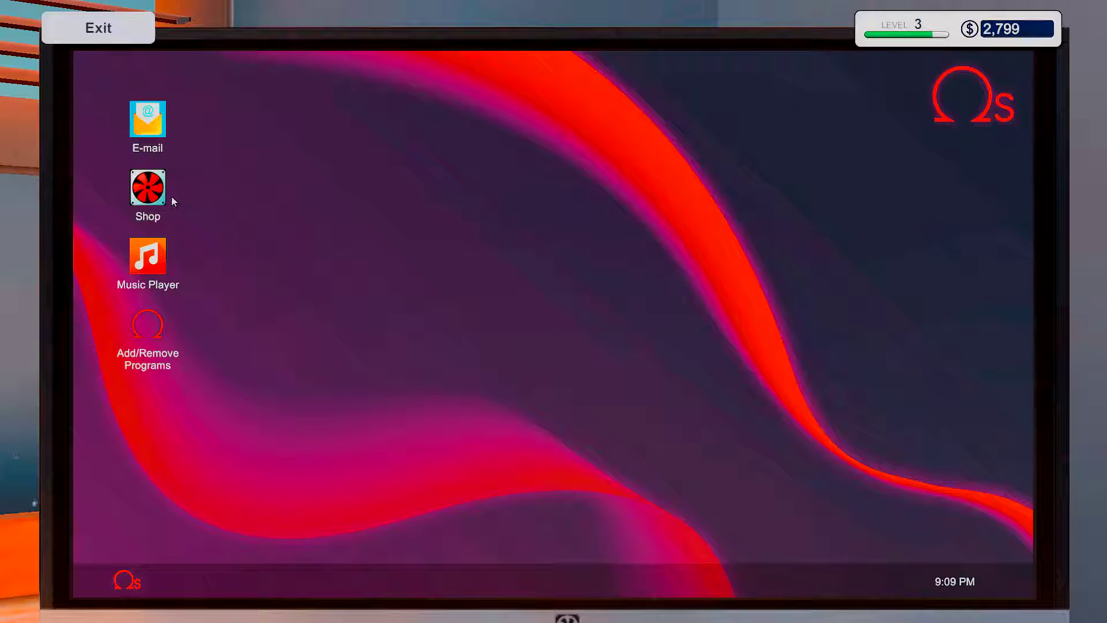
{"action": "left_click", "coordinate": [152, 192]}
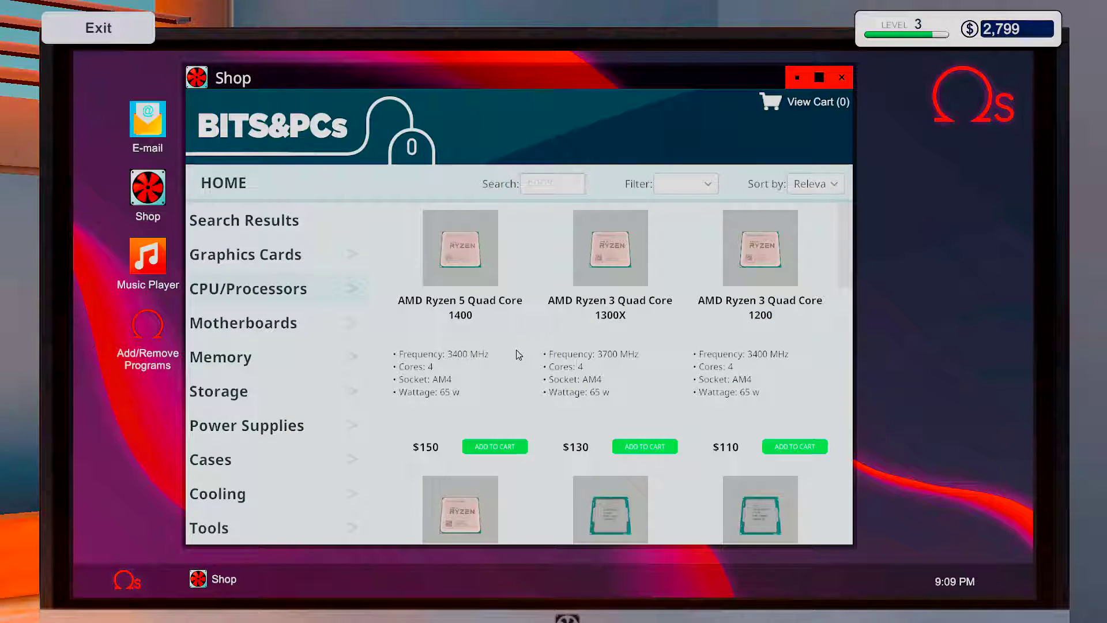
{"action": "scroll", "coordinate": [517, 355], "scroll_direction": "down", "scroll_amount": 3}
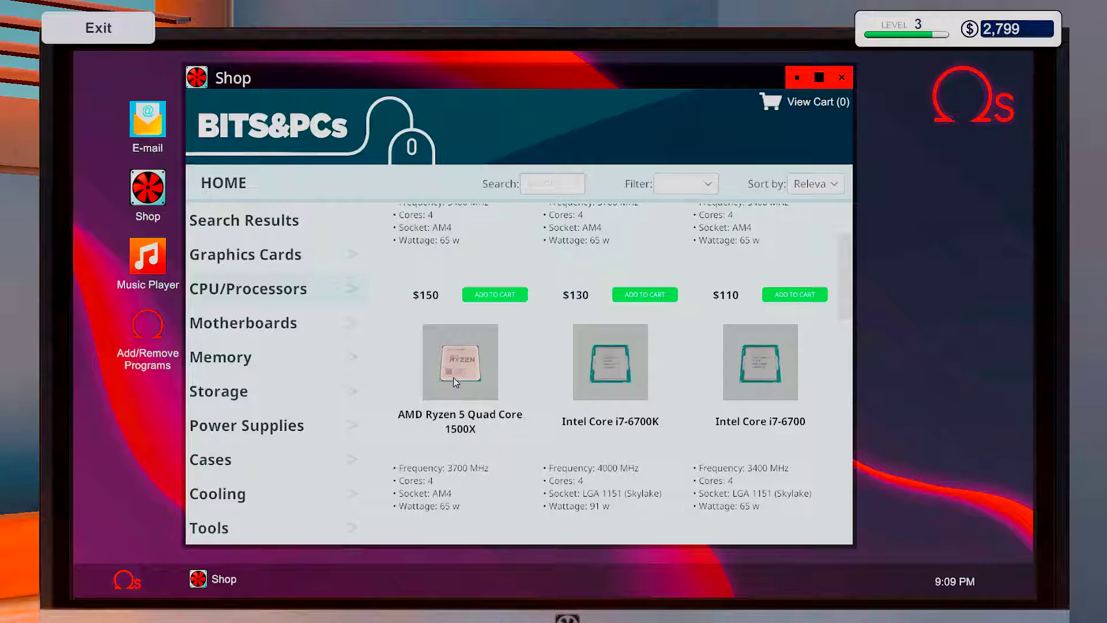
{"action": "left_click", "coordinate": [452, 376]}
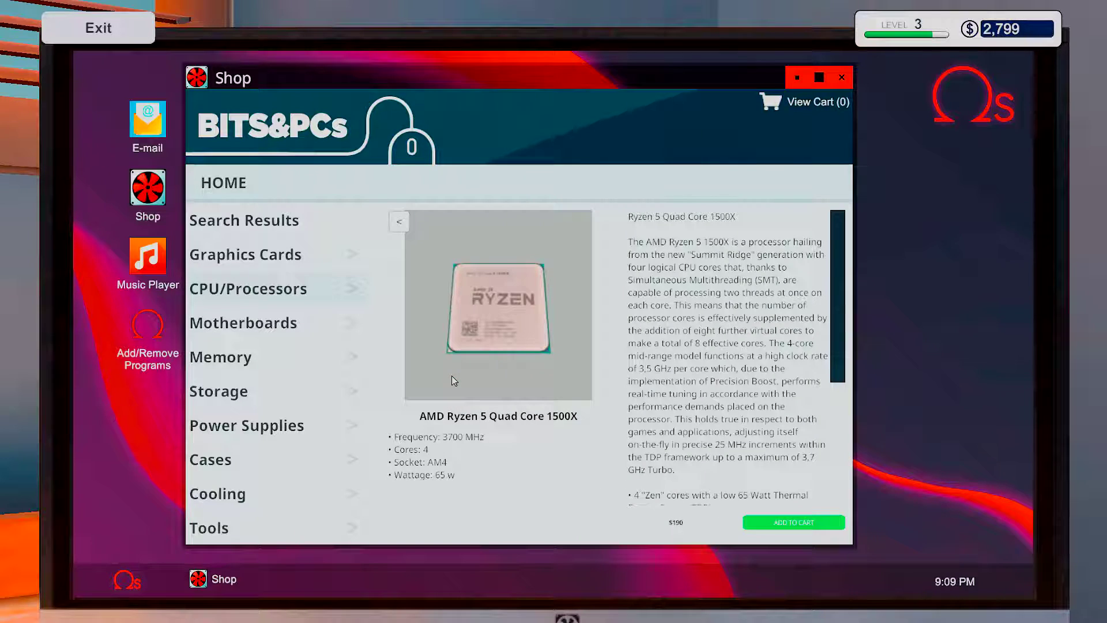
{"action": "left_click", "coordinate": [796, 525]}
{"action": "left_click", "coordinate": [817, 105]}
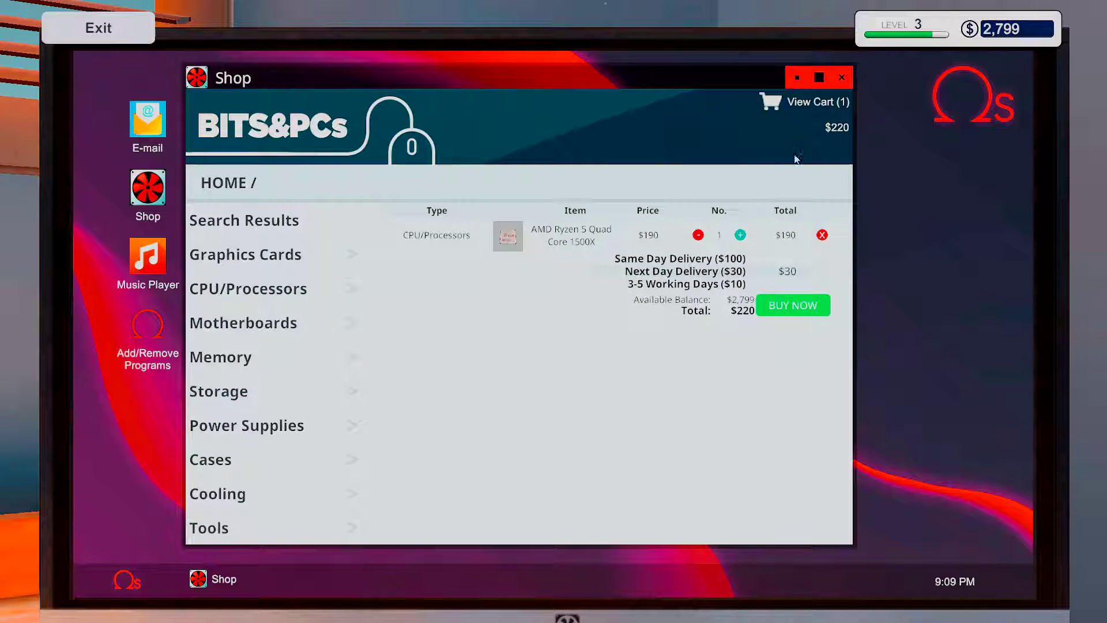
{"action": "left_click", "coordinate": [793, 314]}
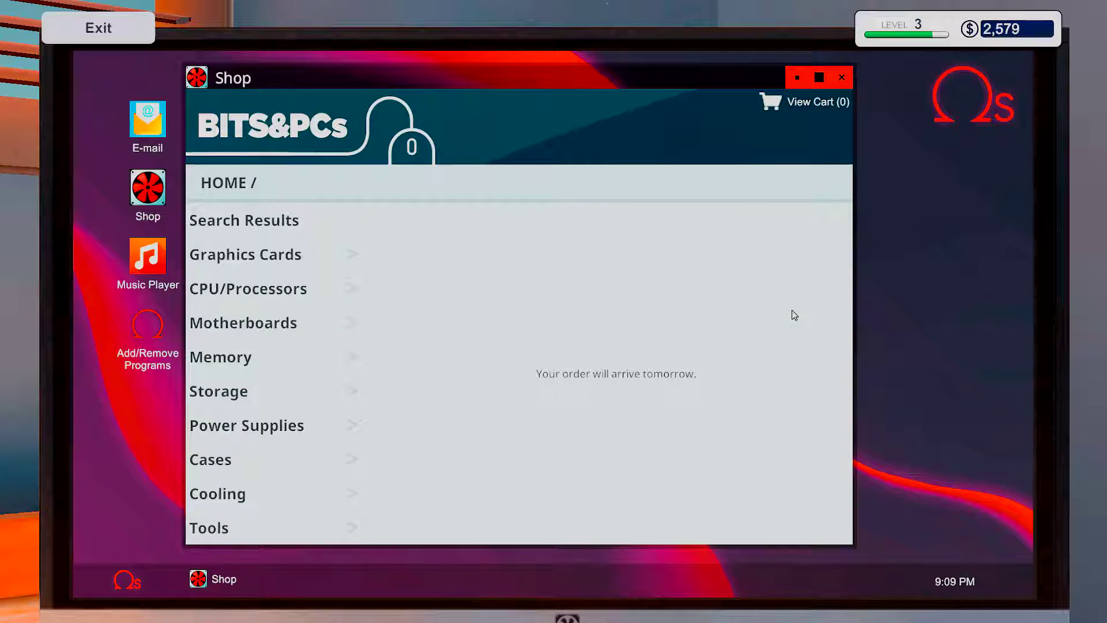
{"action": "left_click", "coordinate": [844, 79]}
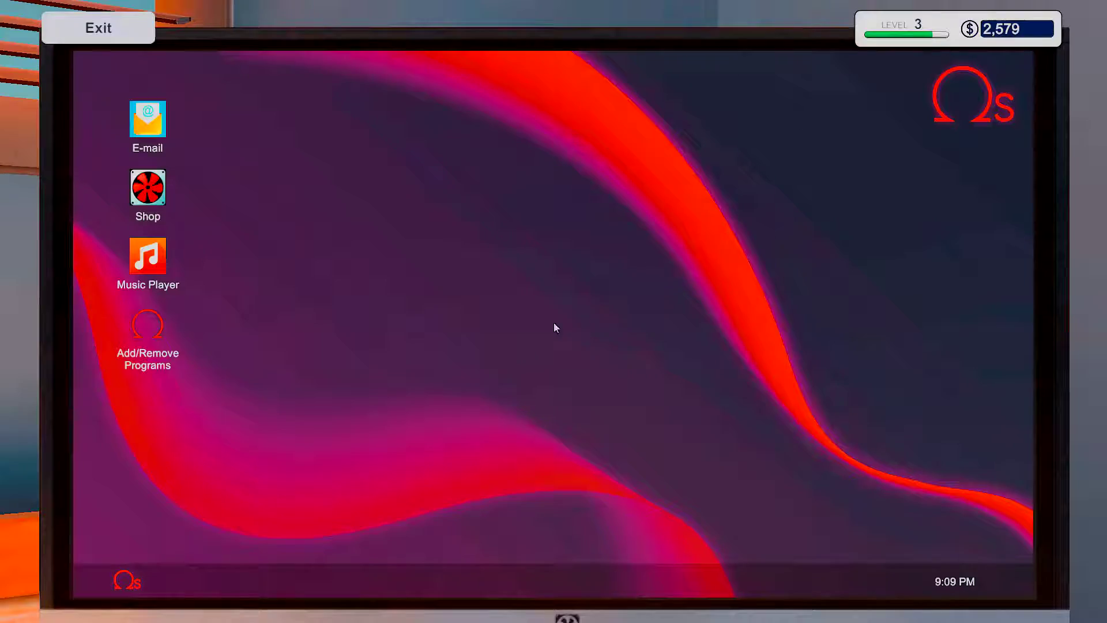
{"action": "key", "text": "Escape"}
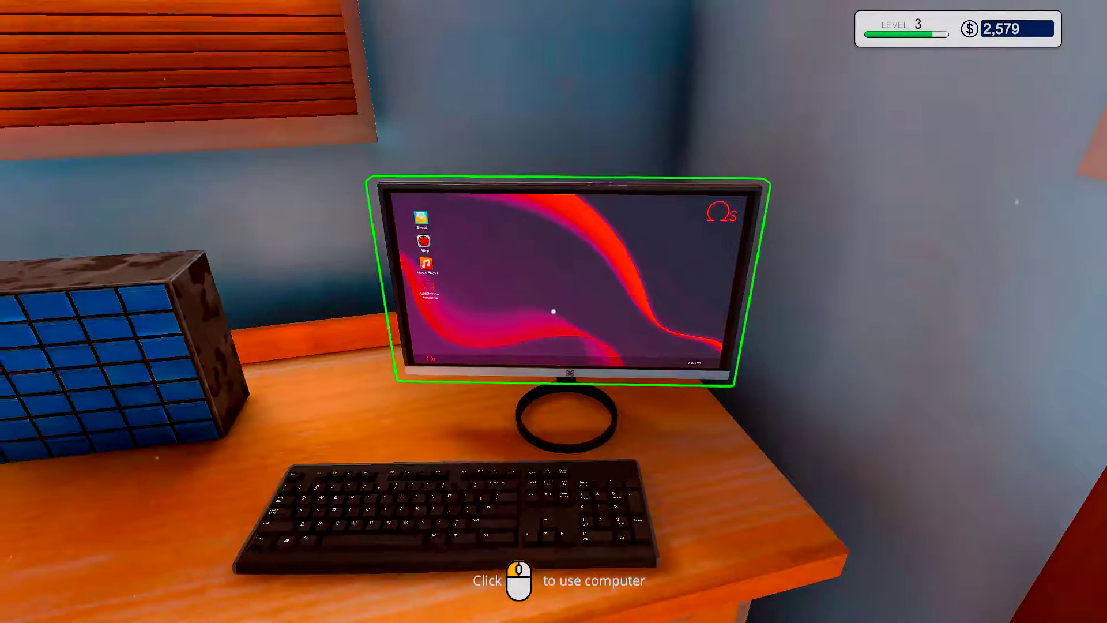
Step: Check the calendar showing the Ryzen arriving Friday, January 12, then return to the desk
{"action": "key", "text": "w"}
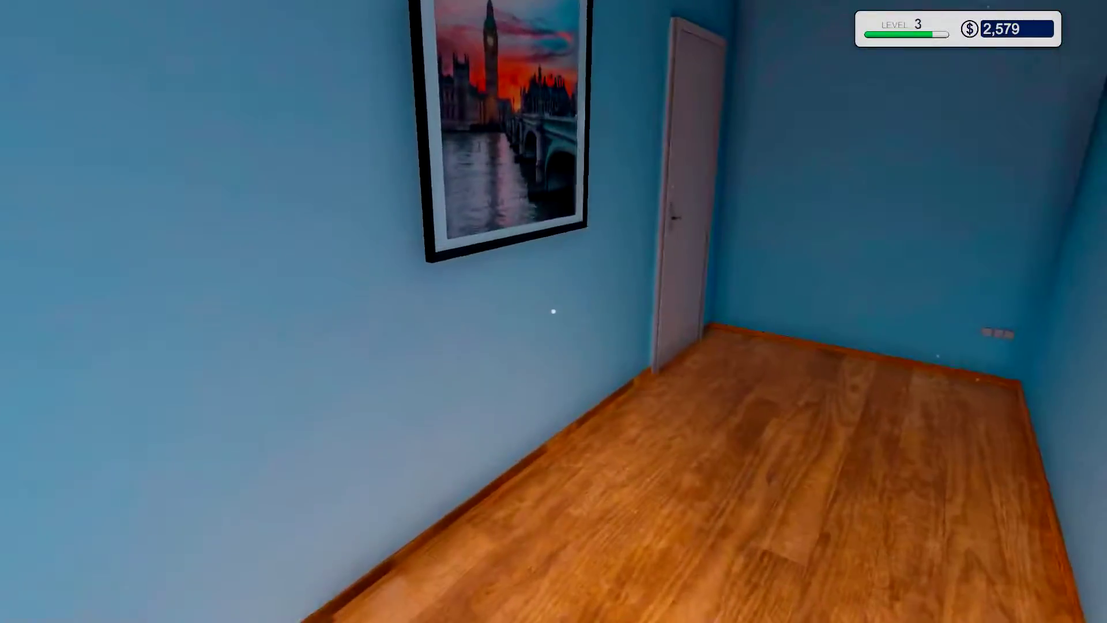
{"action": "key", "text": "w"}
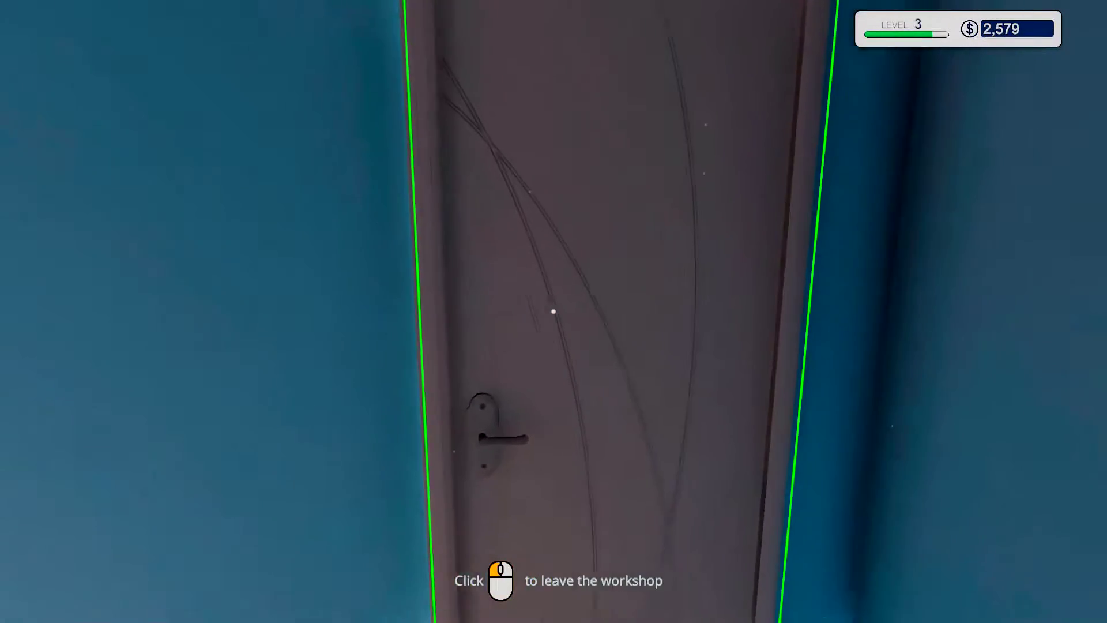
{"action": "left_click", "coordinate": [554, 311]}
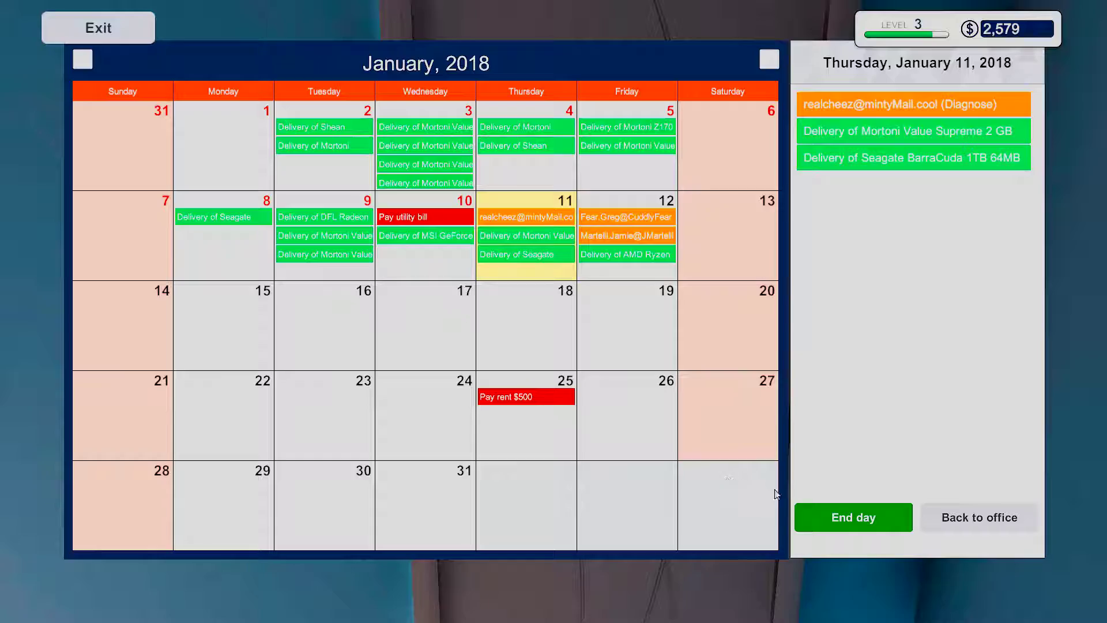
{"action": "left_click", "coordinate": [980, 519]}
{"action": "key", "text": "w"}
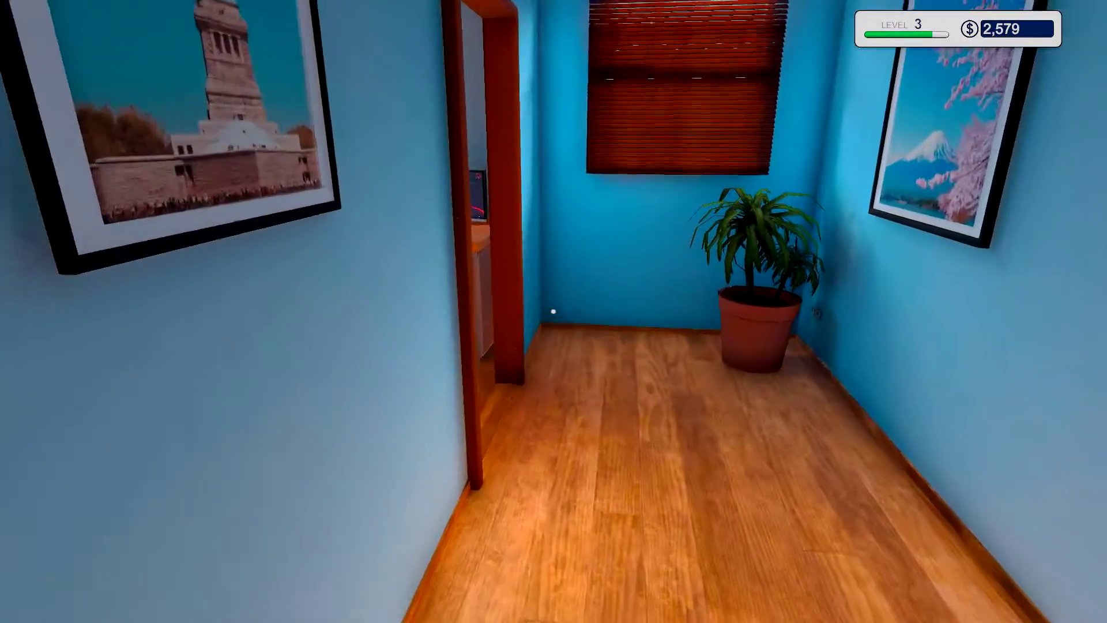
{"action": "key", "text": "w"}
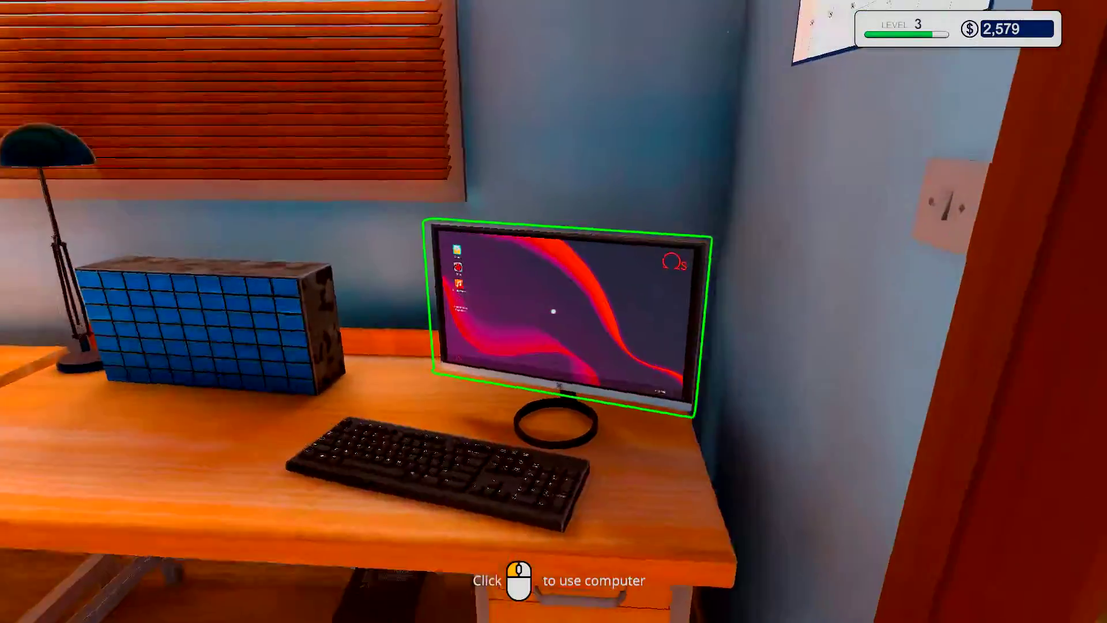
Step: Review the upgrade, gaming rig diagnose, and graphics card/RAM emails, then close the inbox
{"action": "left_click", "coordinate": [554, 311]}
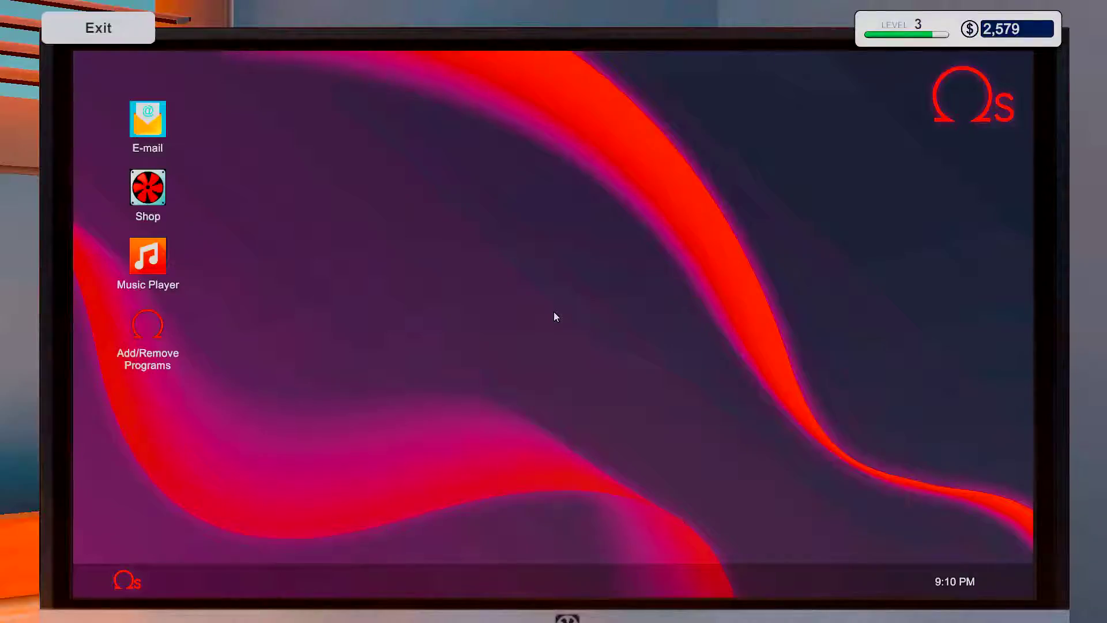
{"action": "left_click", "coordinate": [141, 129]}
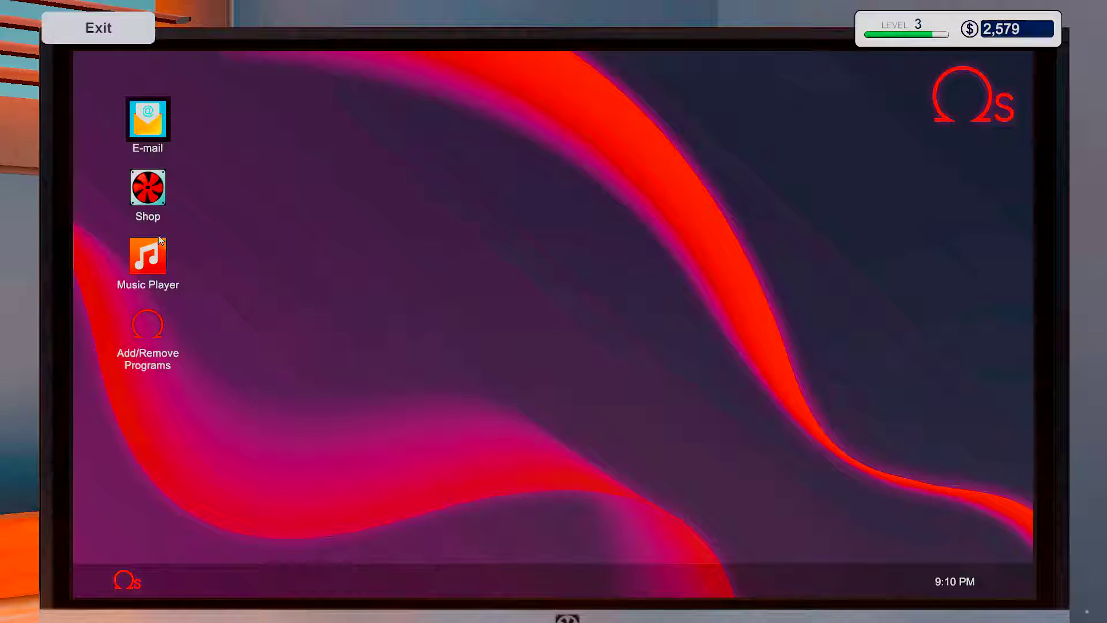
{"action": "double_click", "coordinate": [151, 139]}
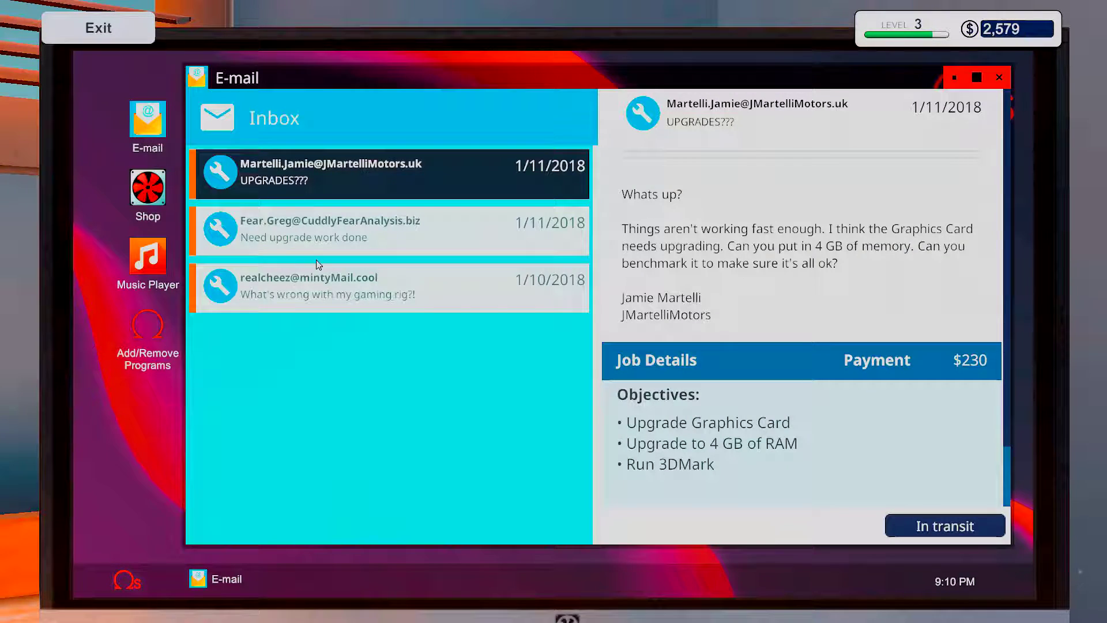
{"action": "left_click", "coordinate": [307, 230]}
{"action": "left_click", "coordinate": [327, 280]}
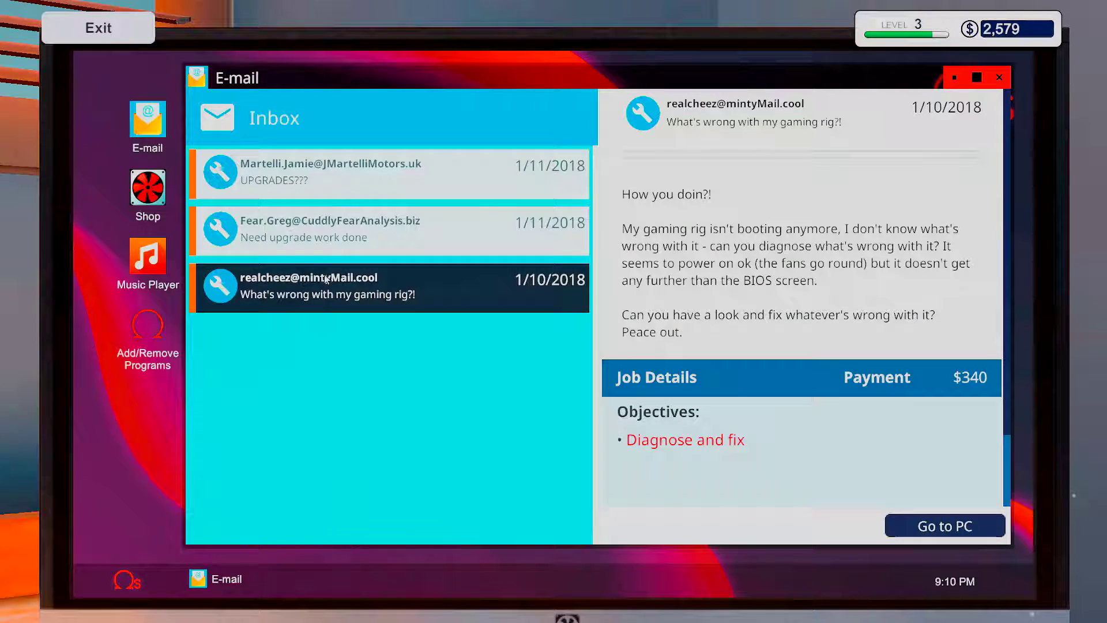
{"action": "left_click", "coordinate": [315, 217]}
{"action": "left_click", "coordinate": [419, 160]}
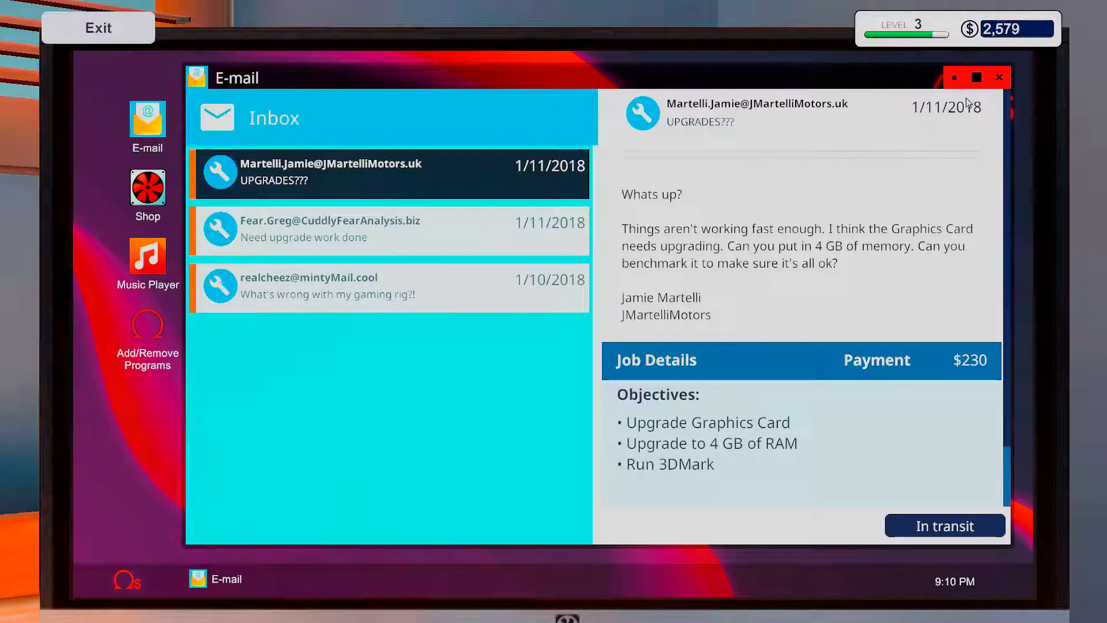
{"action": "left_click", "coordinate": [999, 79]}
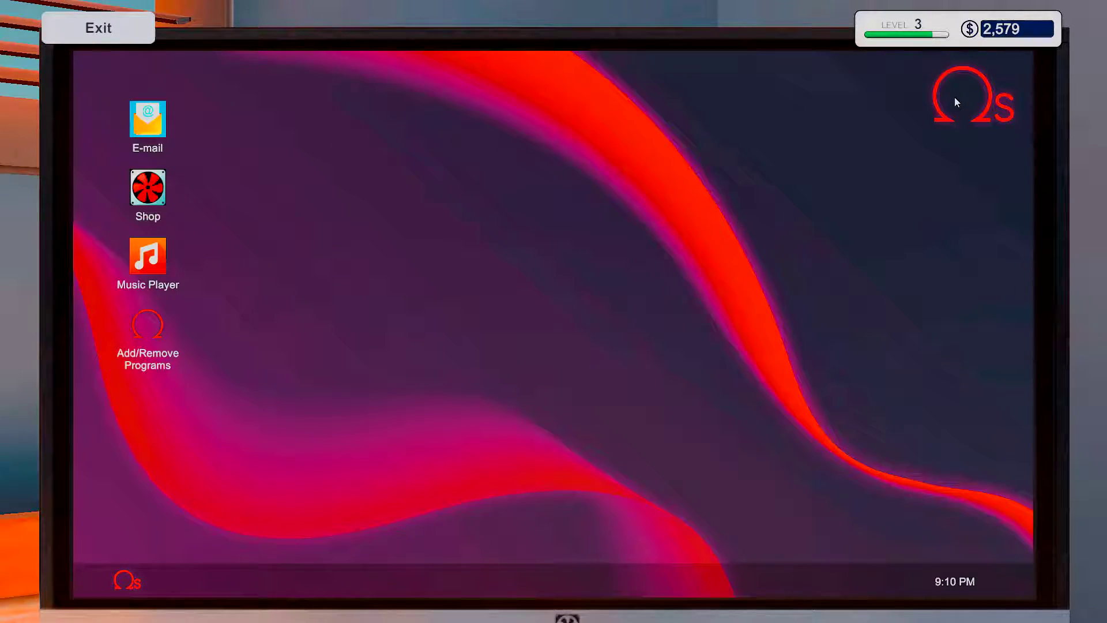
{"action": "key", "text": "Escape"}
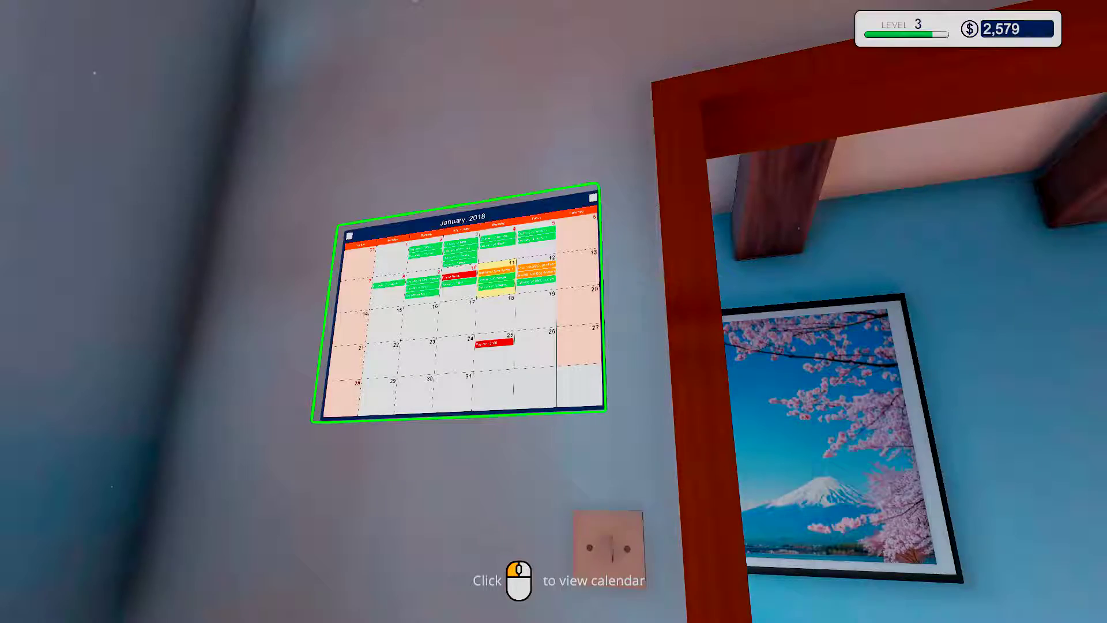
Step: Walk to the workshop door calendar and end Thursday
{"action": "key", "text": "w"}
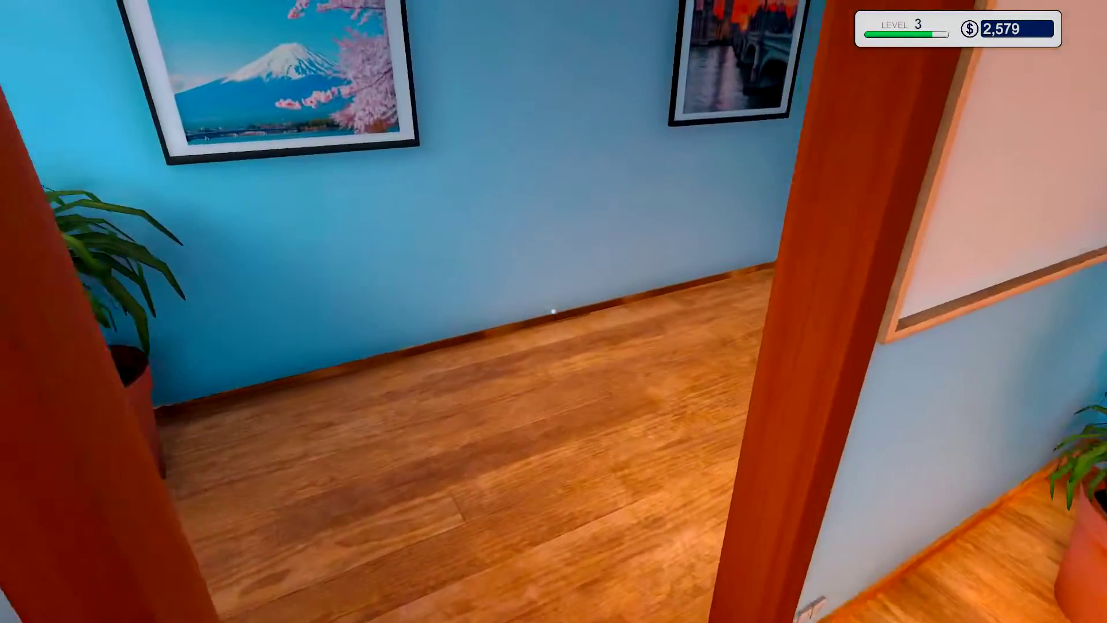
{"action": "key", "text": "w"}
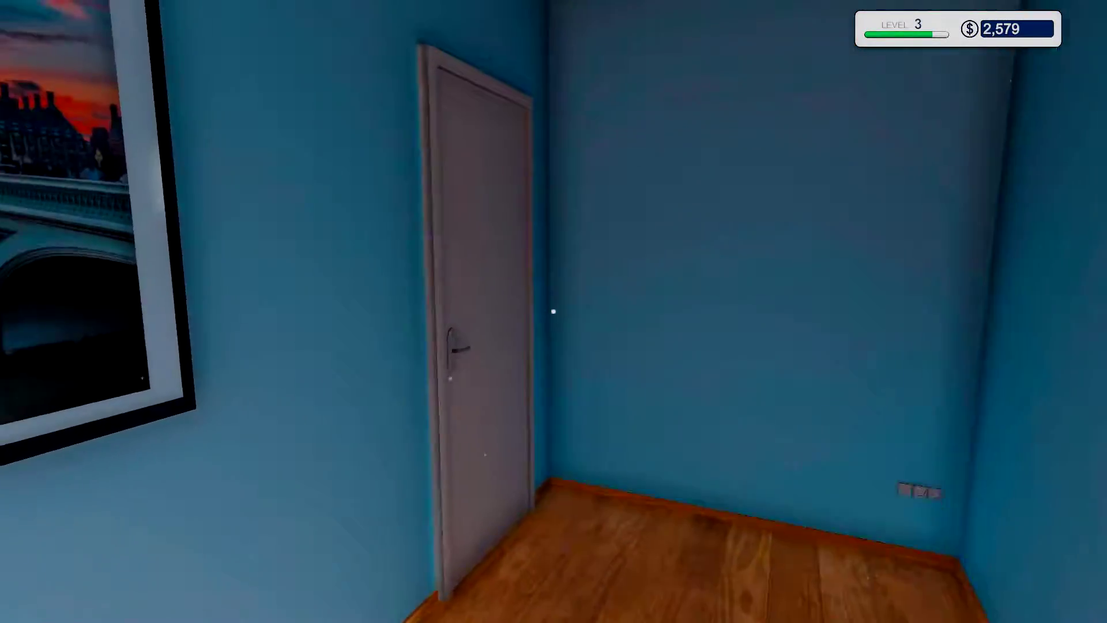
{"action": "key", "text": "w"}
{"action": "left_click", "coordinate": [553, 312]}
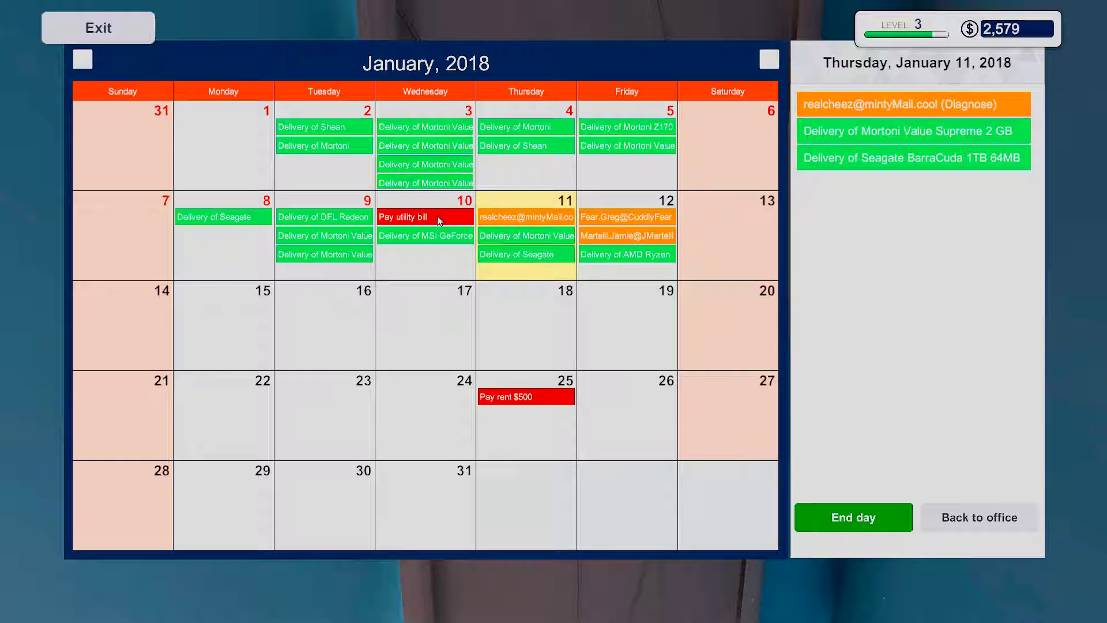
{"action": "left_click", "coordinate": [851, 521]}
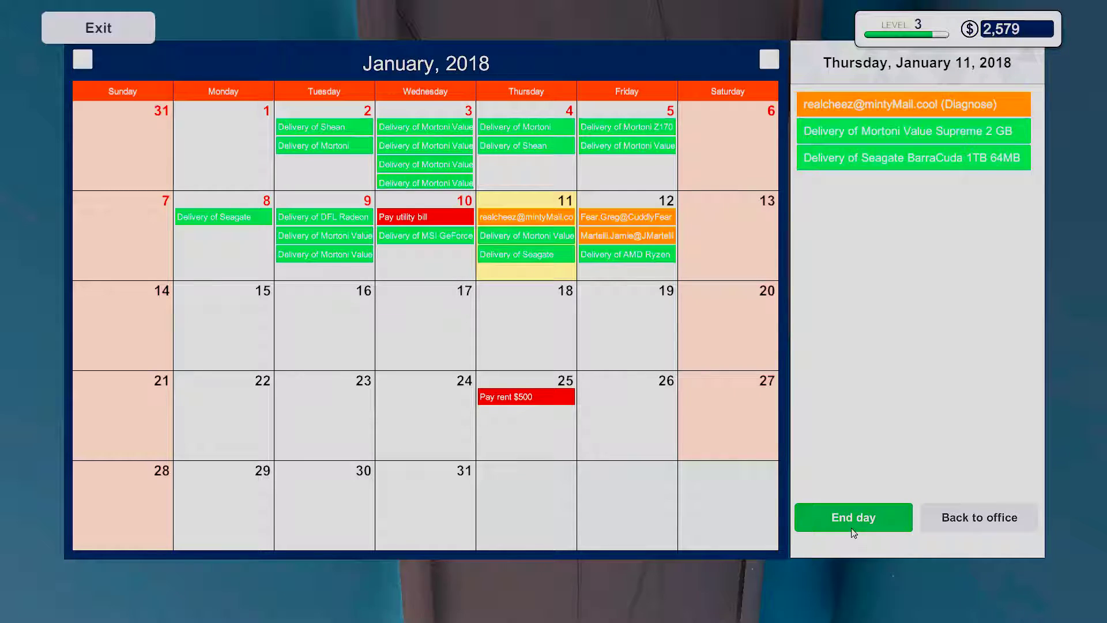
Step: Check the delivered Ryzen 5 1500X box, then walk up to Realcheez's diagnose PC
{"action": "left_click", "coordinate": [970, 520]}
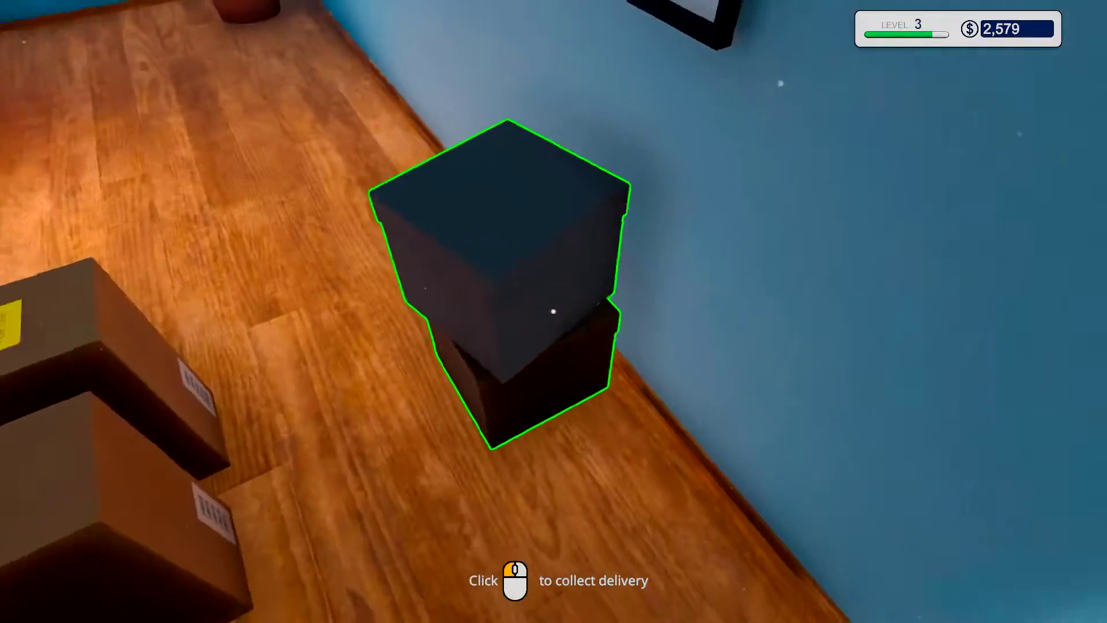
{"action": "left_click", "coordinate": [554, 311]}
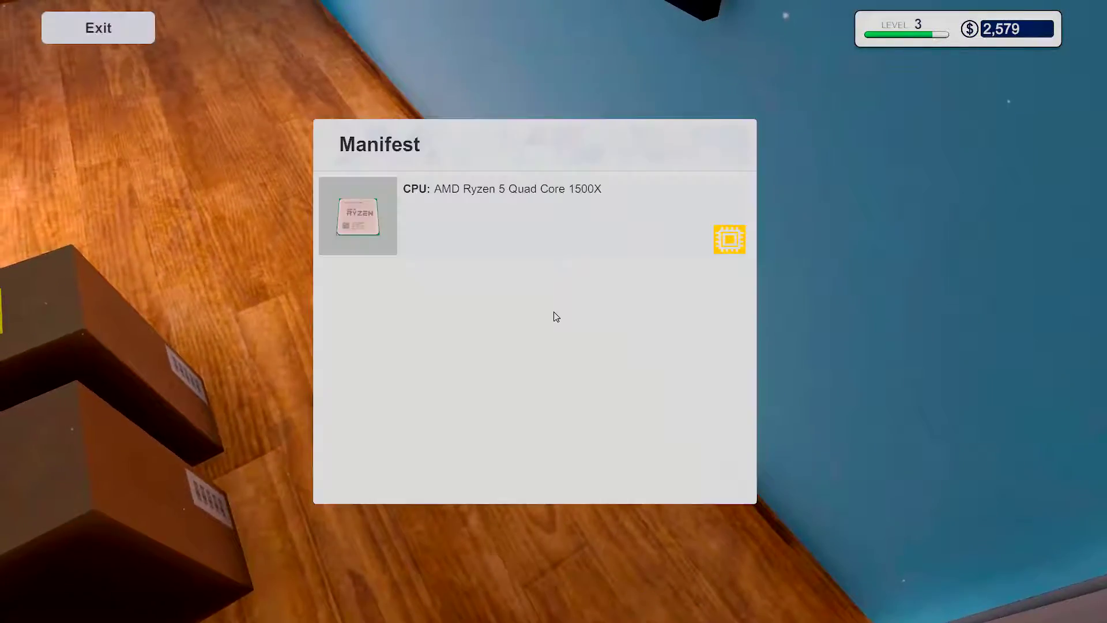
{"action": "key", "text": "Escape"}
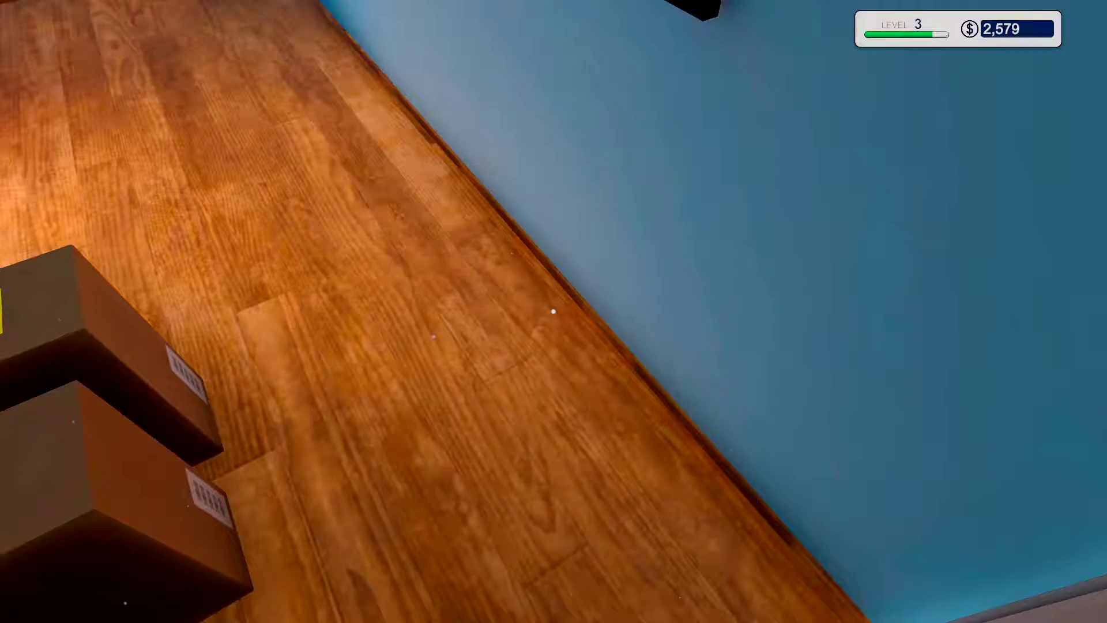
{"action": "key", "text": "s"}
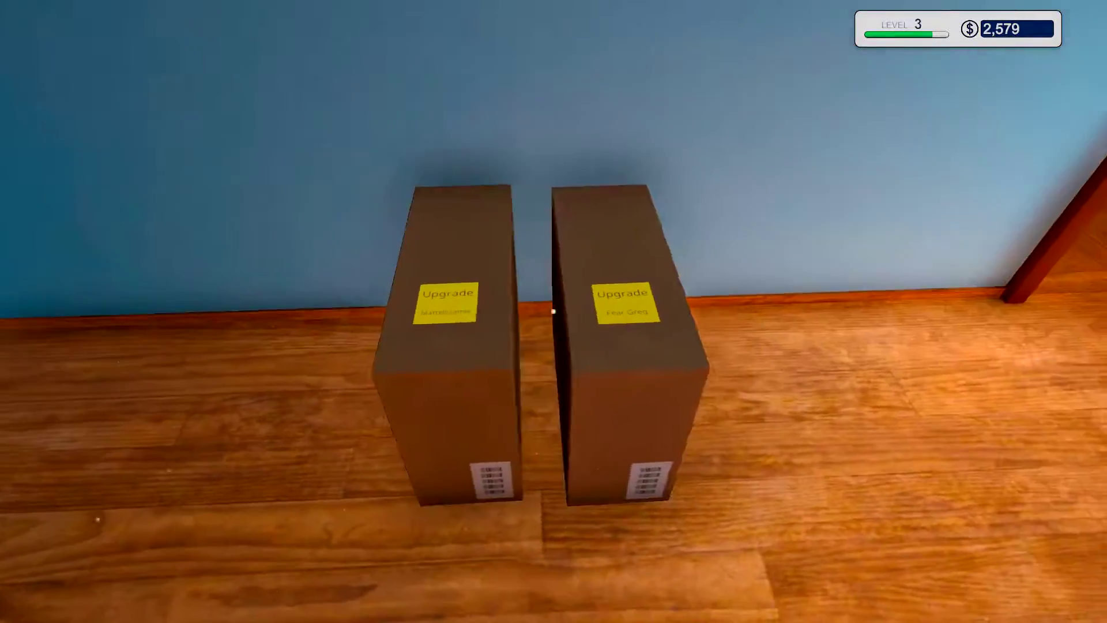
{"action": "key", "text": "w"}
{"action": "key", "text": "w"}
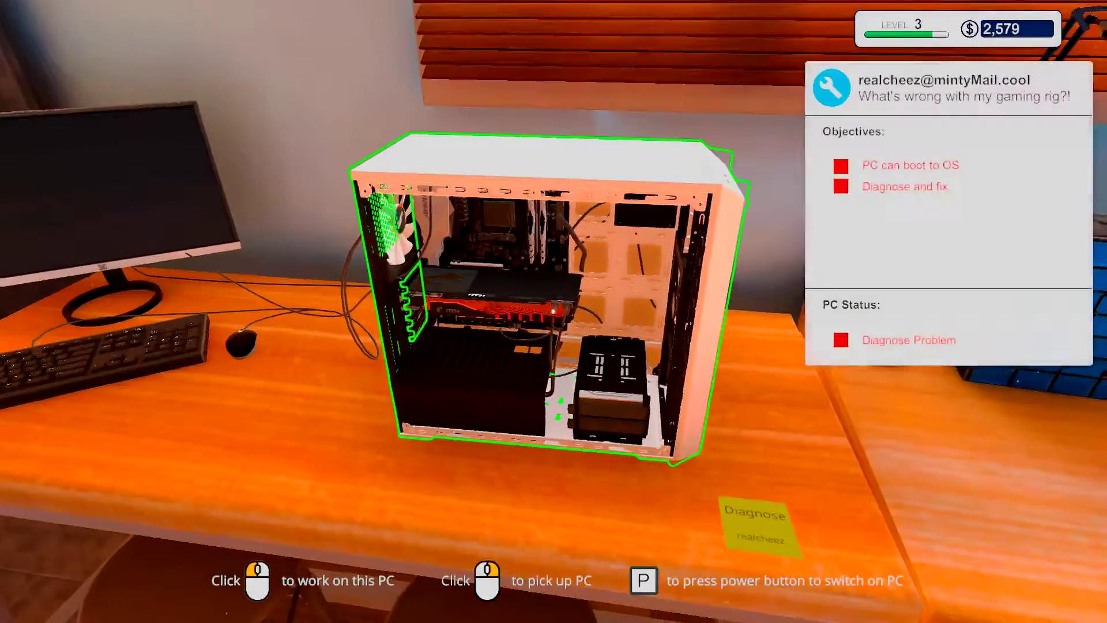
{"action": "key", "text": "w"}
Step: Install the new Ryzen 5 1500X in Realcheez's CPU socket and close the lever
{"action": "left_click", "coordinate": [554, 316]}
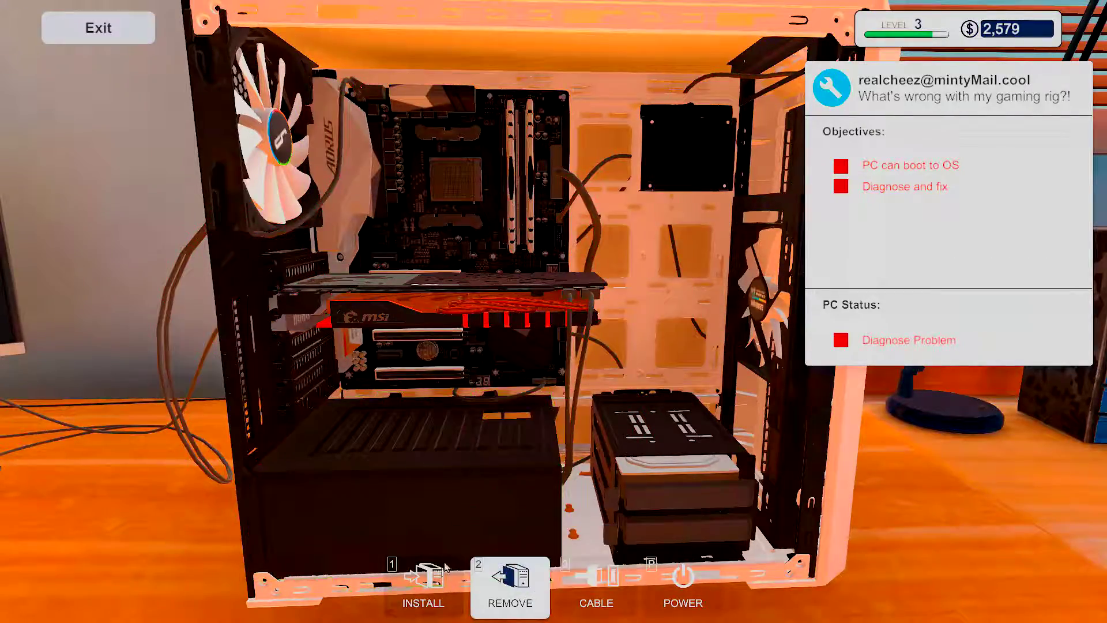
{"action": "left_click", "coordinate": [442, 576]}
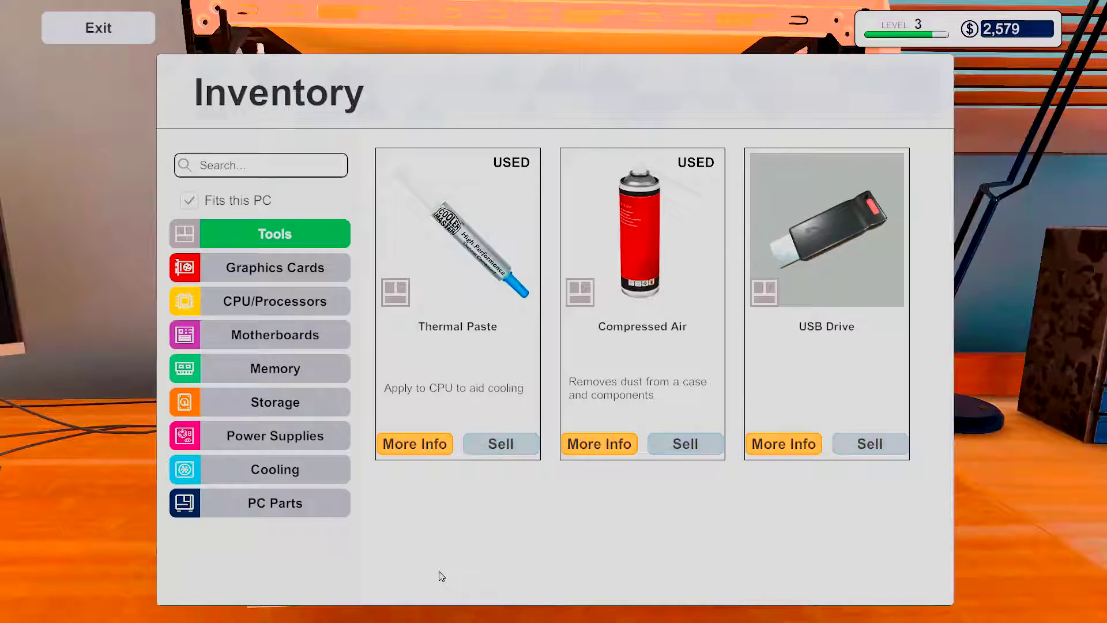
{"action": "left_click", "coordinate": [281, 304]}
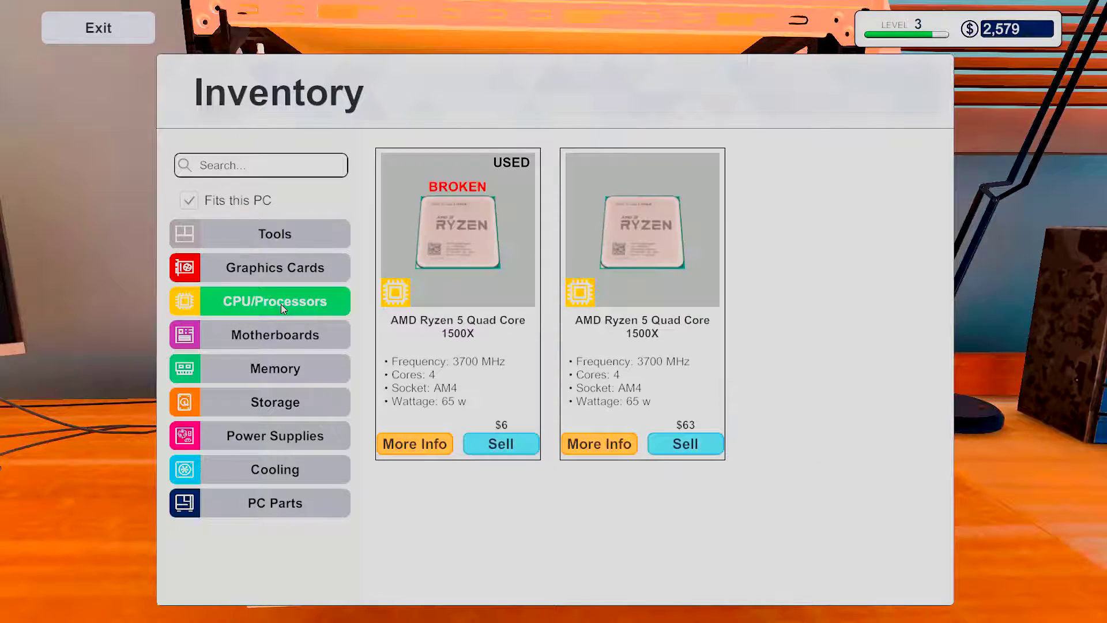
{"action": "left_click", "coordinate": [643, 239]}
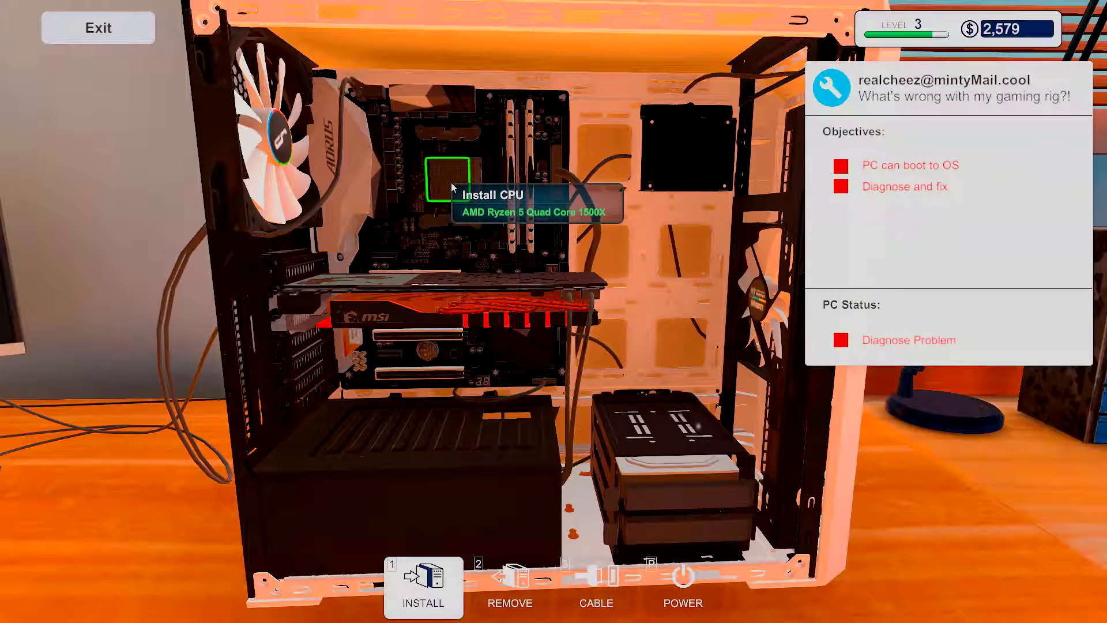
{"action": "left_click", "coordinate": [452, 187]}
{"action": "key", "text": "2"}
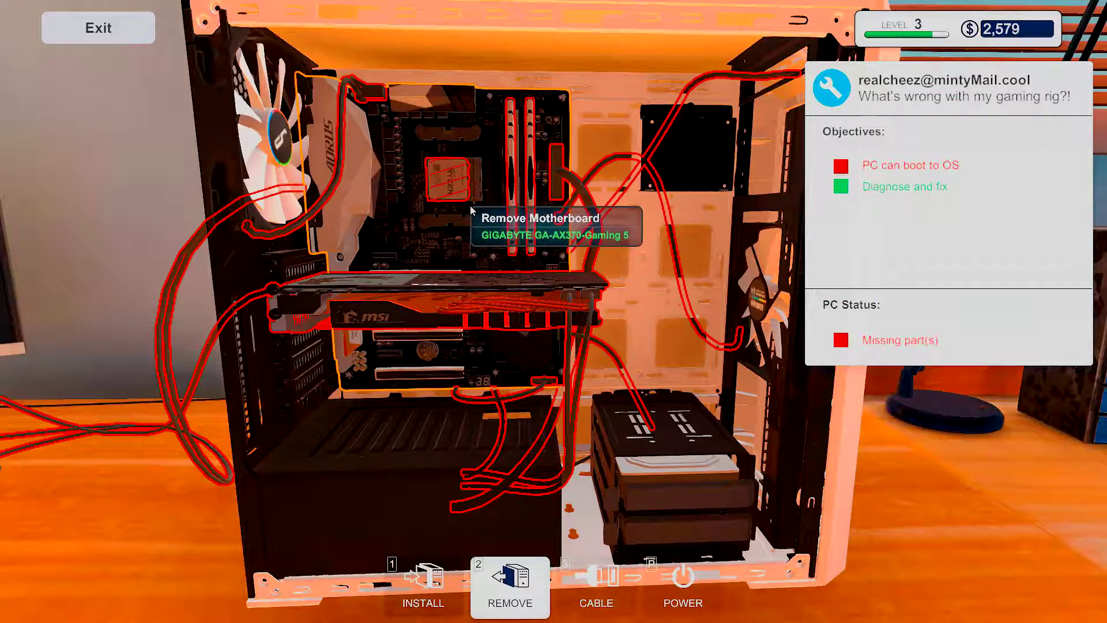
{"action": "left_click", "coordinate": [476, 203]}
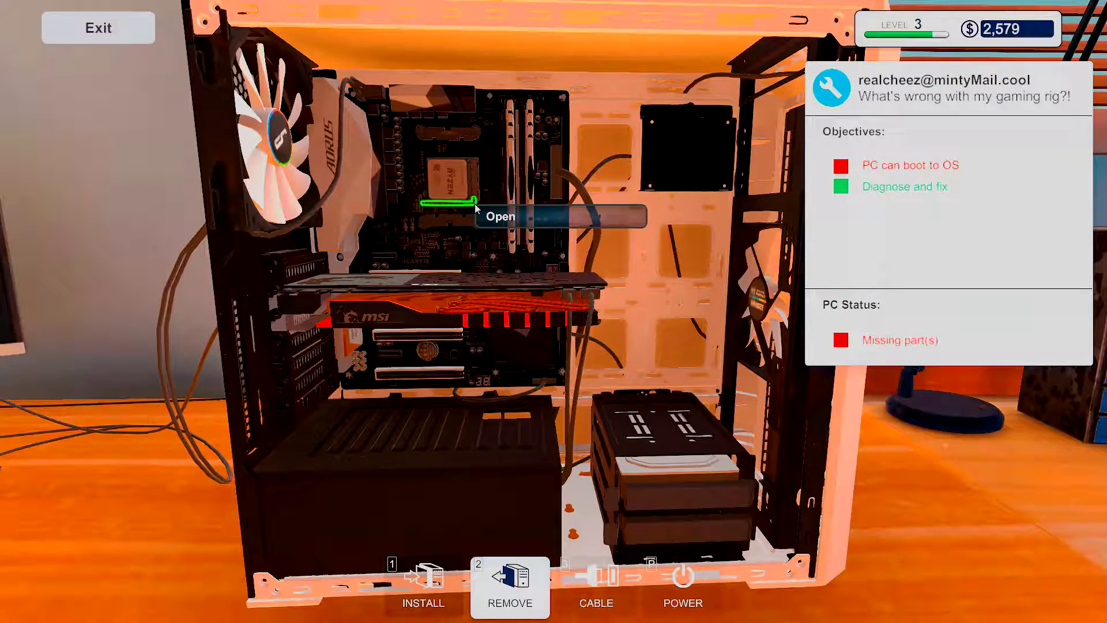
{"action": "left_click", "coordinate": [449, 586]}
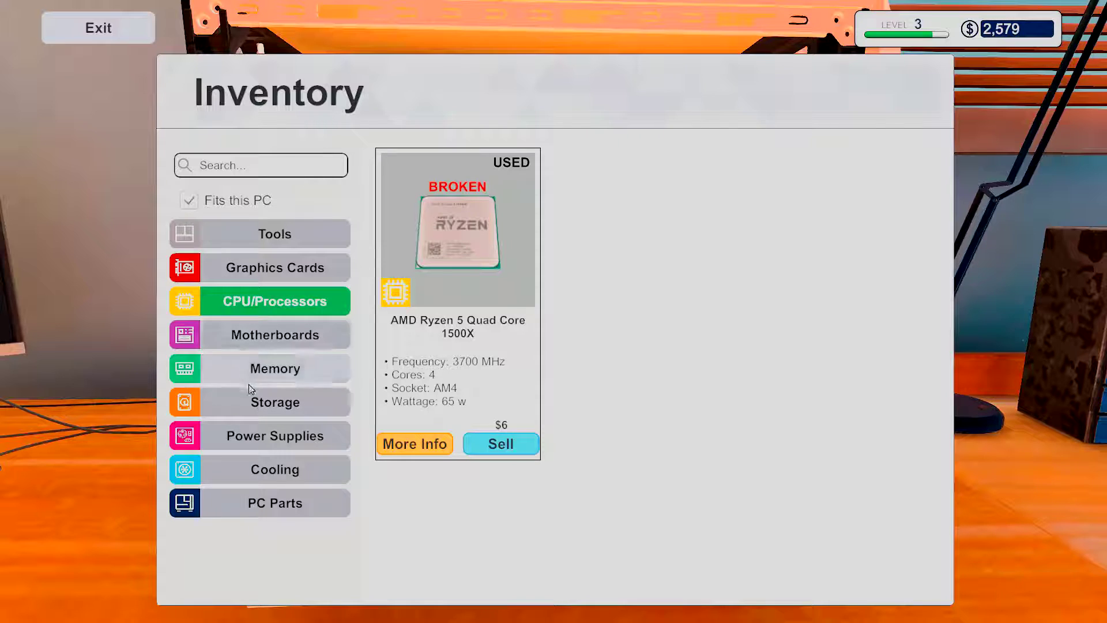
{"action": "left_click", "coordinate": [272, 471]}
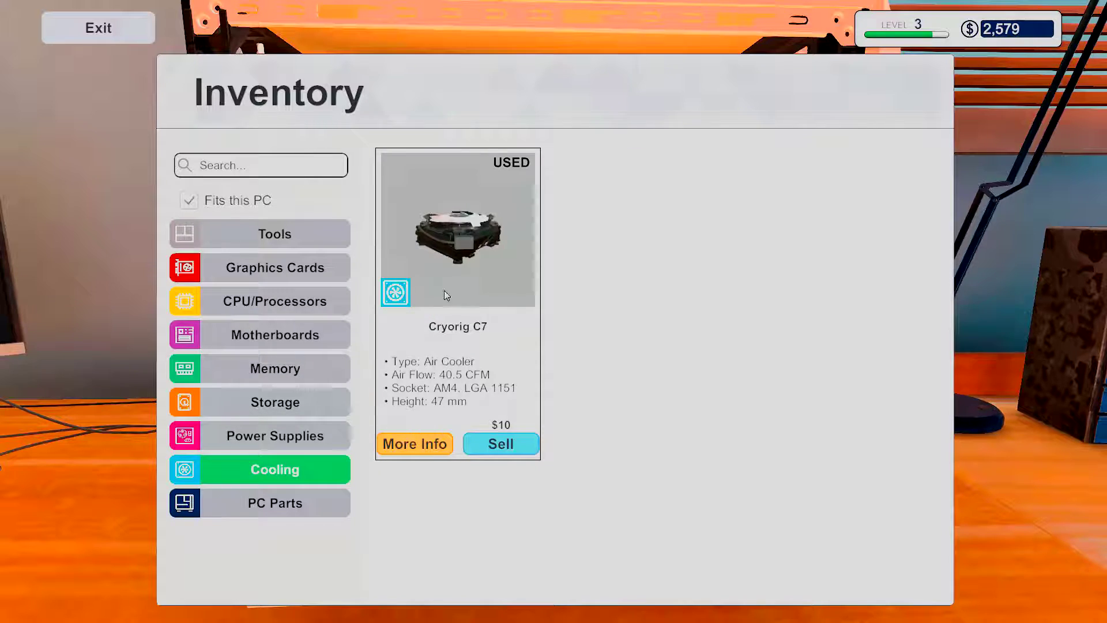
Step: Mount the Cryorig C7 cooler and plug its fan cable into the motherboard
{"action": "left_click", "coordinate": [485, 244]}
{"action": "left_click", "coordinate": [454, 197]}
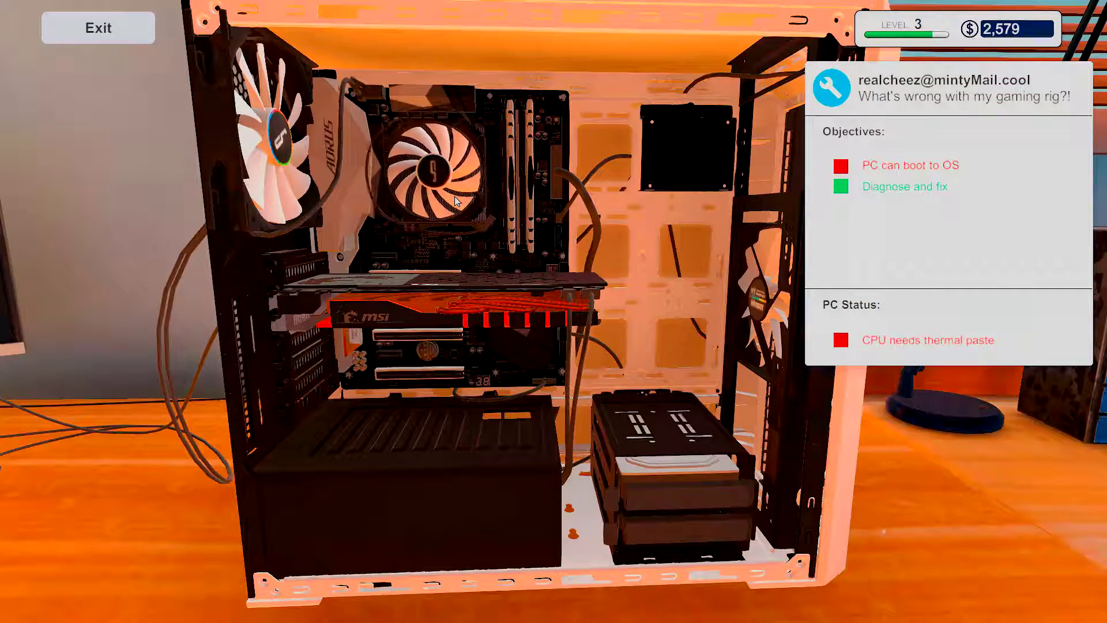
{"action": "key", "text": "2"}
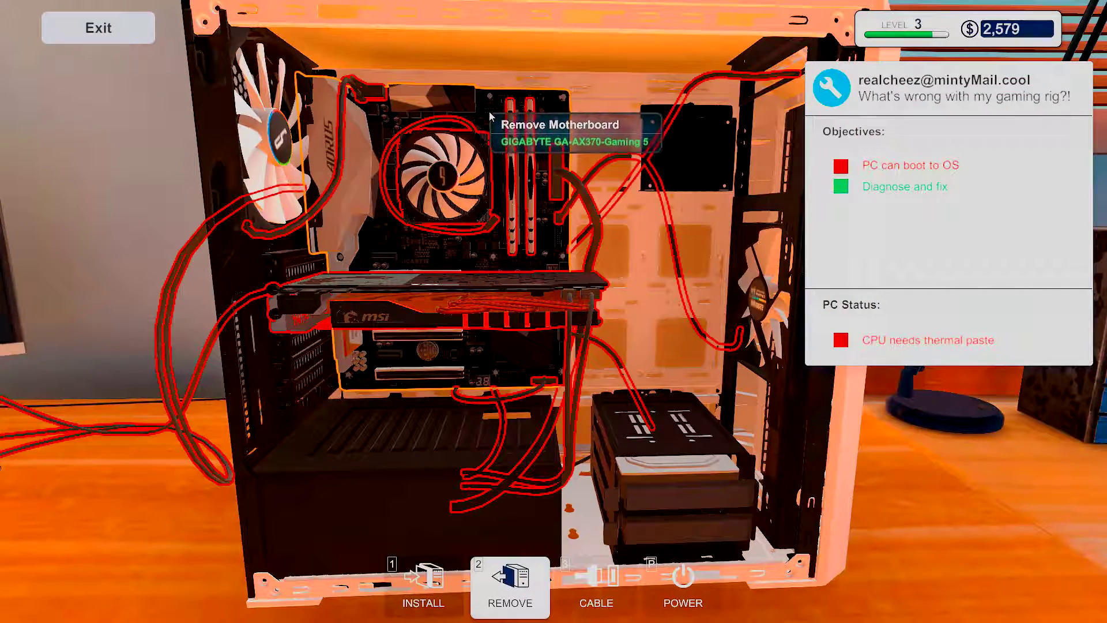
{"action": "key", "text": "3"}
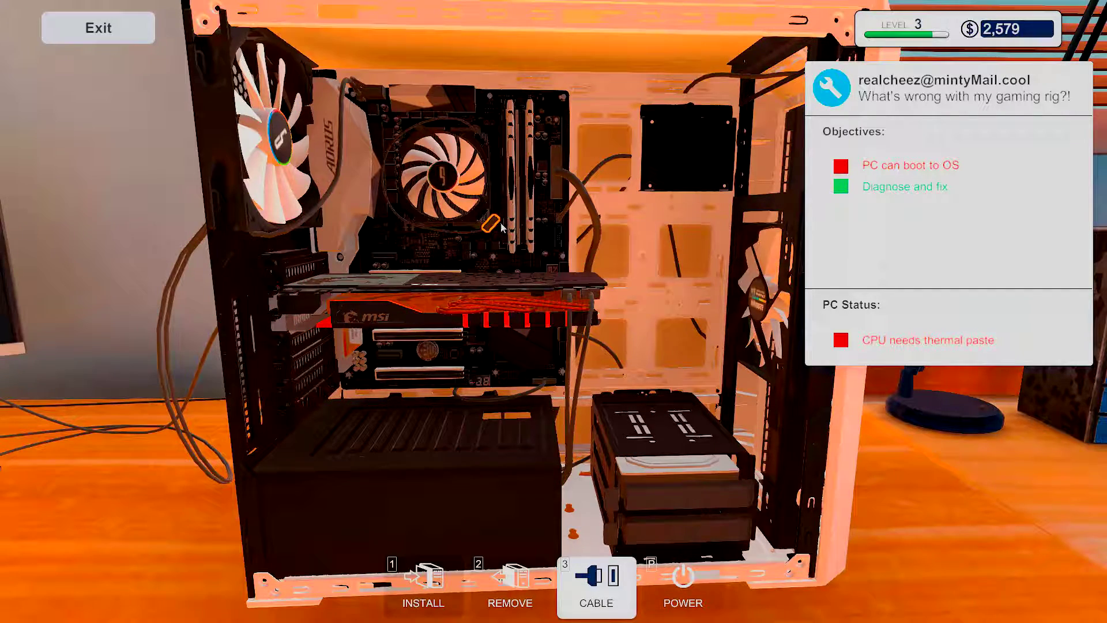
{"action": "left_click", "coordinate": [491, 224]}
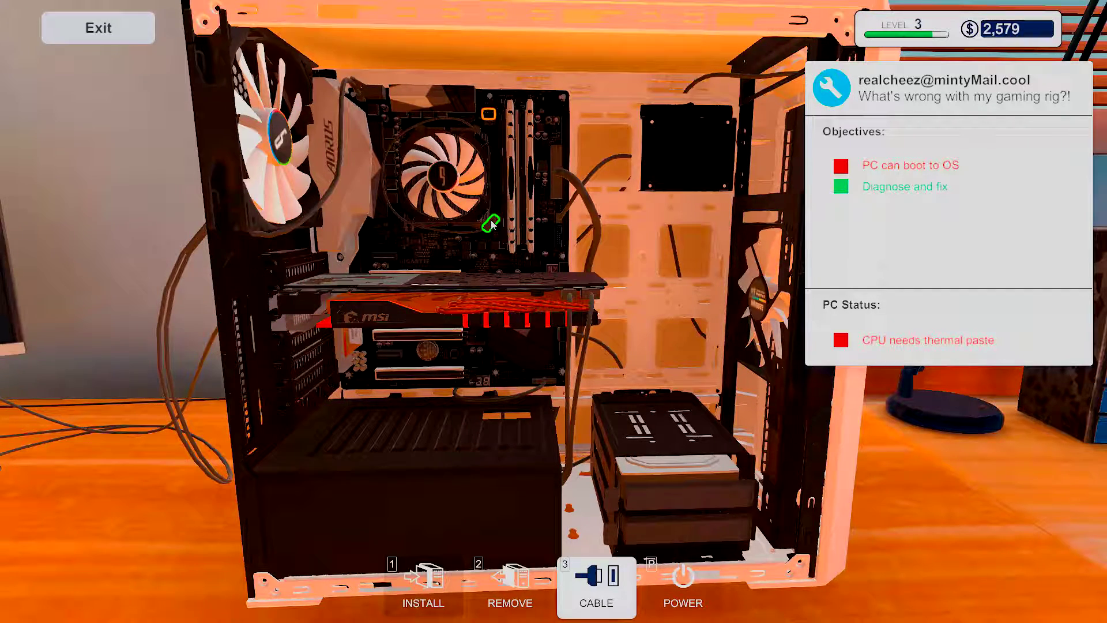
{"action": "left_click", "coordinate": [483, 118]}
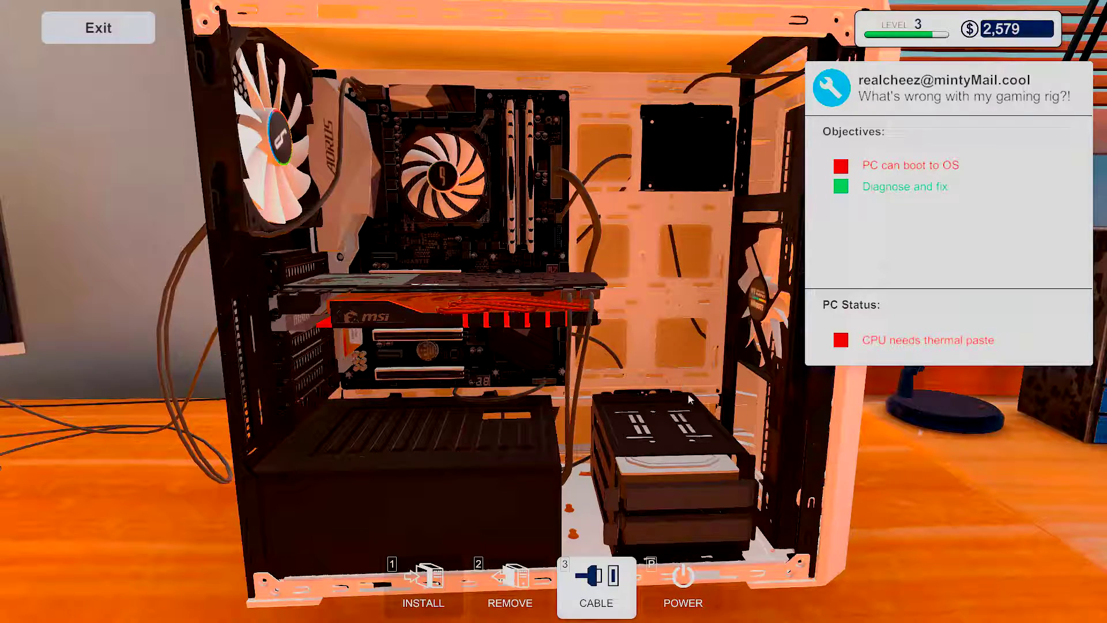
Step: Fit the side panel back onto Realcheez's case
{"action": "left_click", "coordinate": [441, 583]}
{"action": "left_click", "coordinate": [265, 504]}
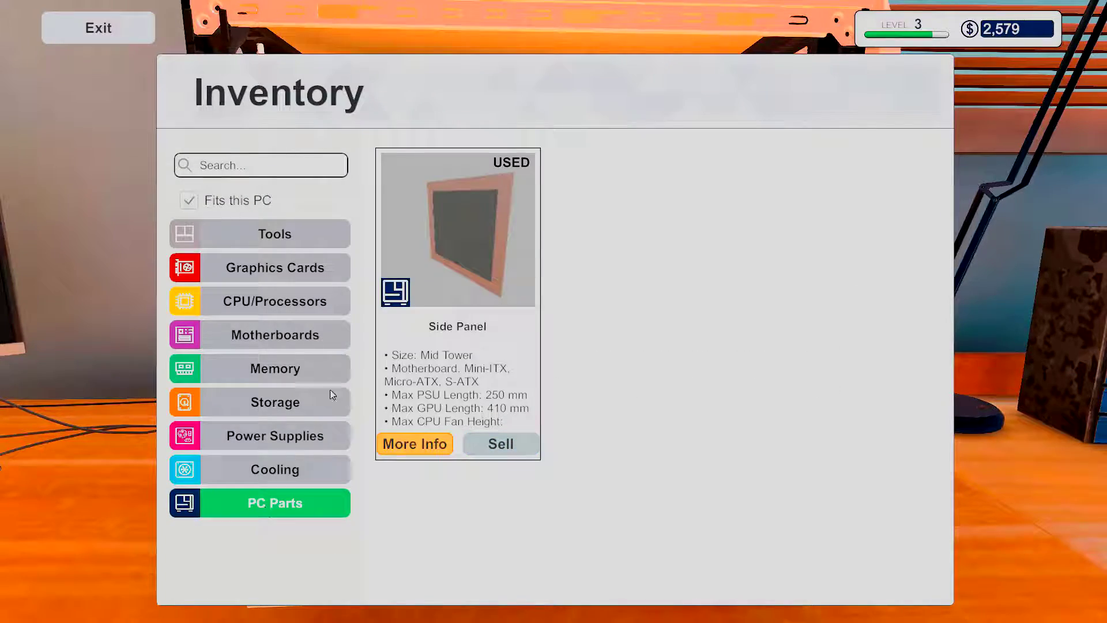
{"action": "left_click", "coordinate": [505, 225]}
{"action": "left_click", "coordinate": [513, 293]}
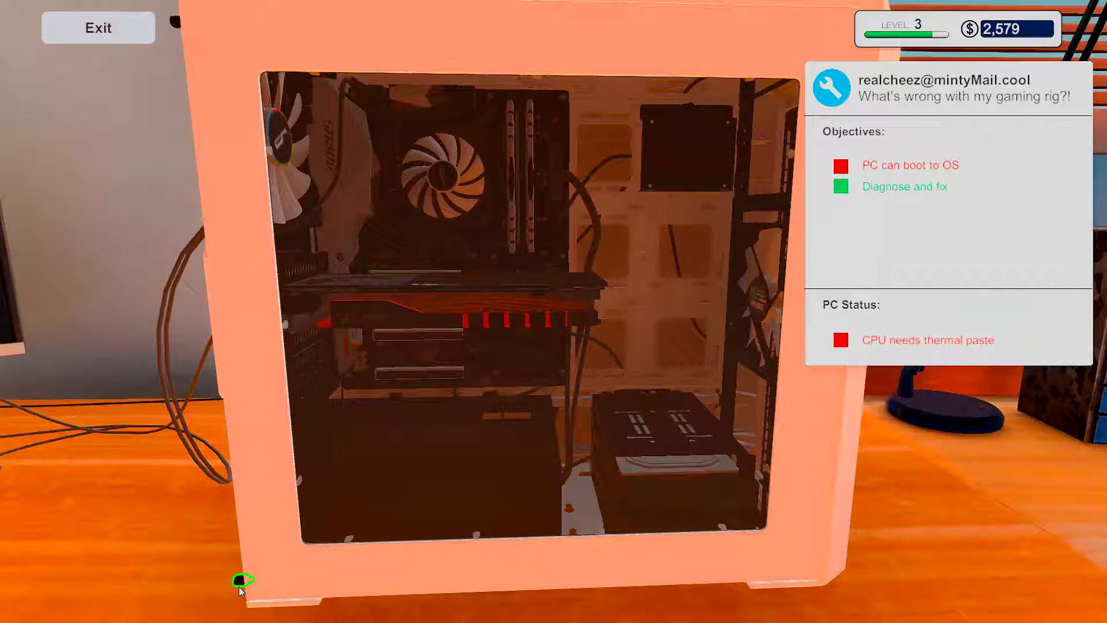
Step: Power on Realcheez's repaired PC, watch it boot to the desktop, then pick it up
{"action": "key", "text": "Escape"}
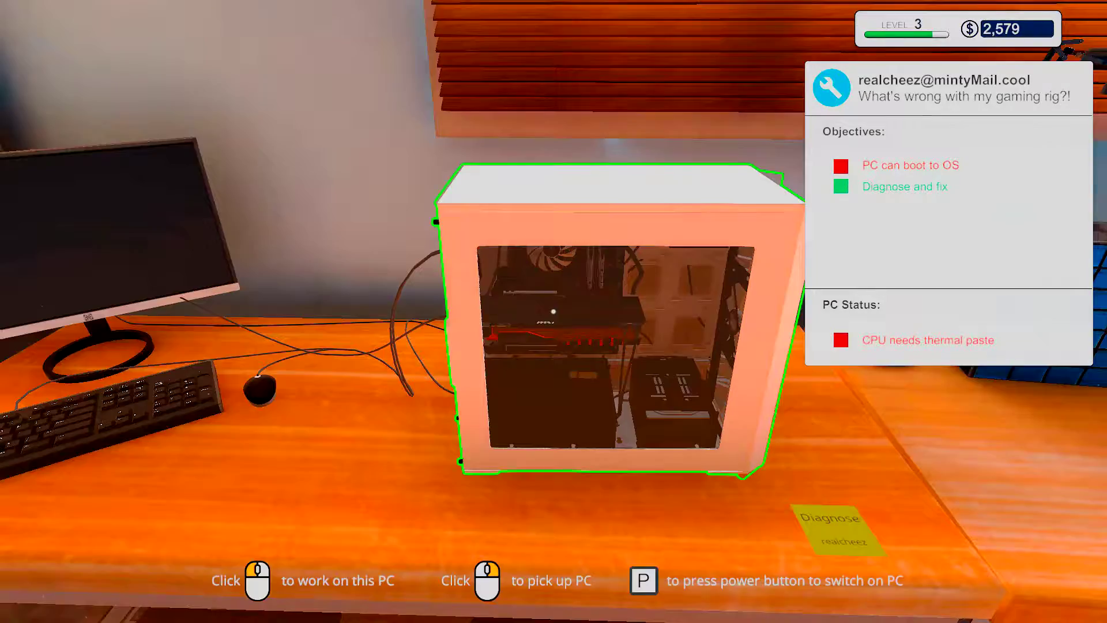
{"action": "key", "text": "p"}
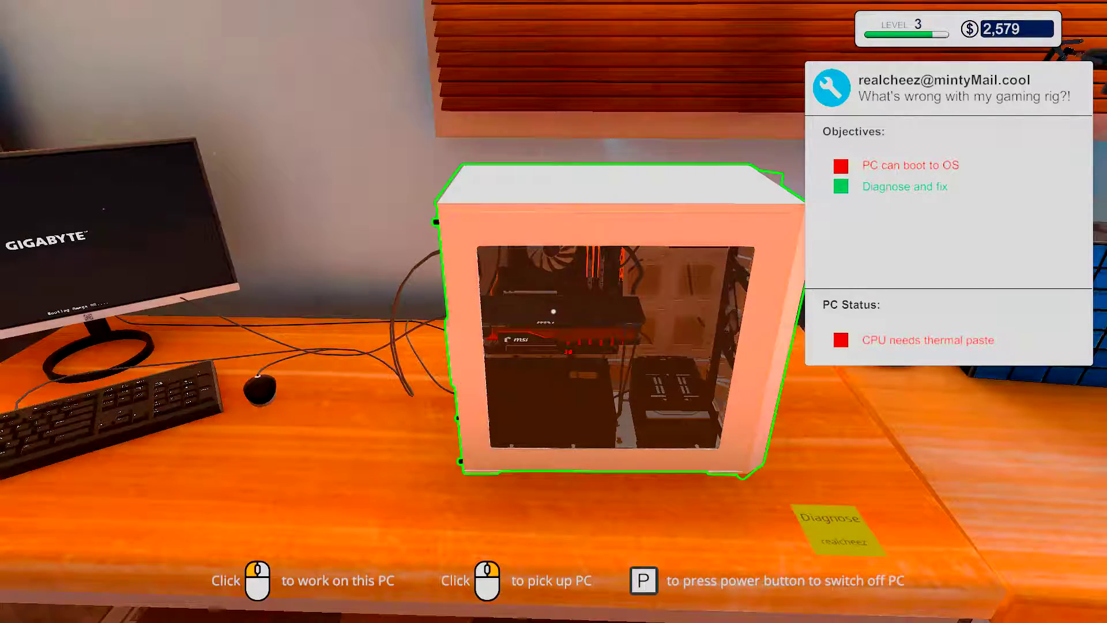
{"action": "key", "text": "w"}
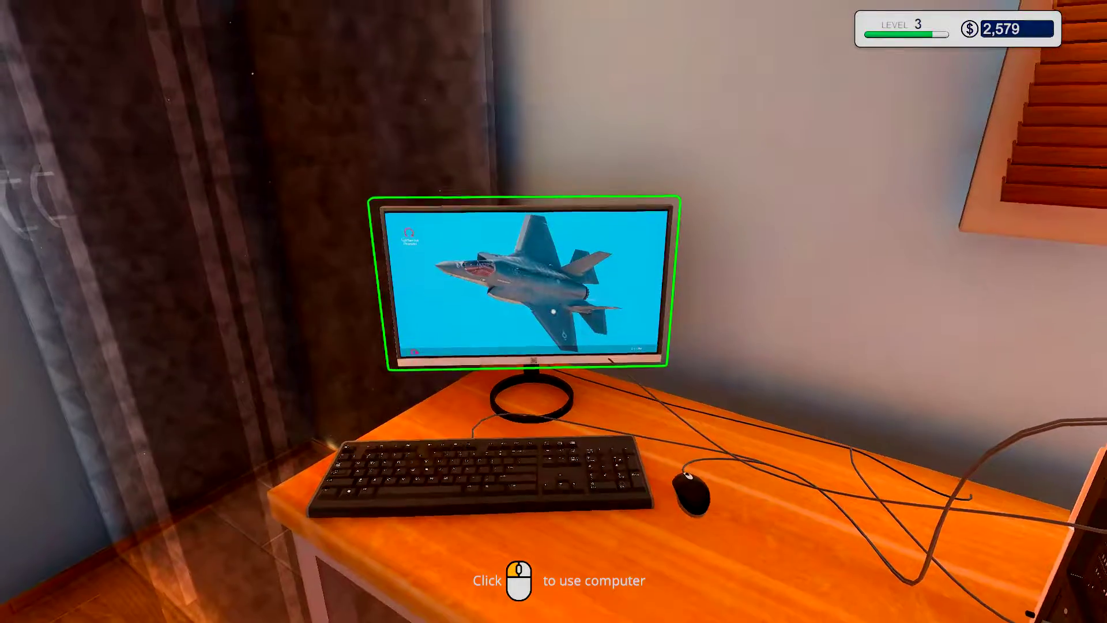
{"action": "key", "text": "w"}
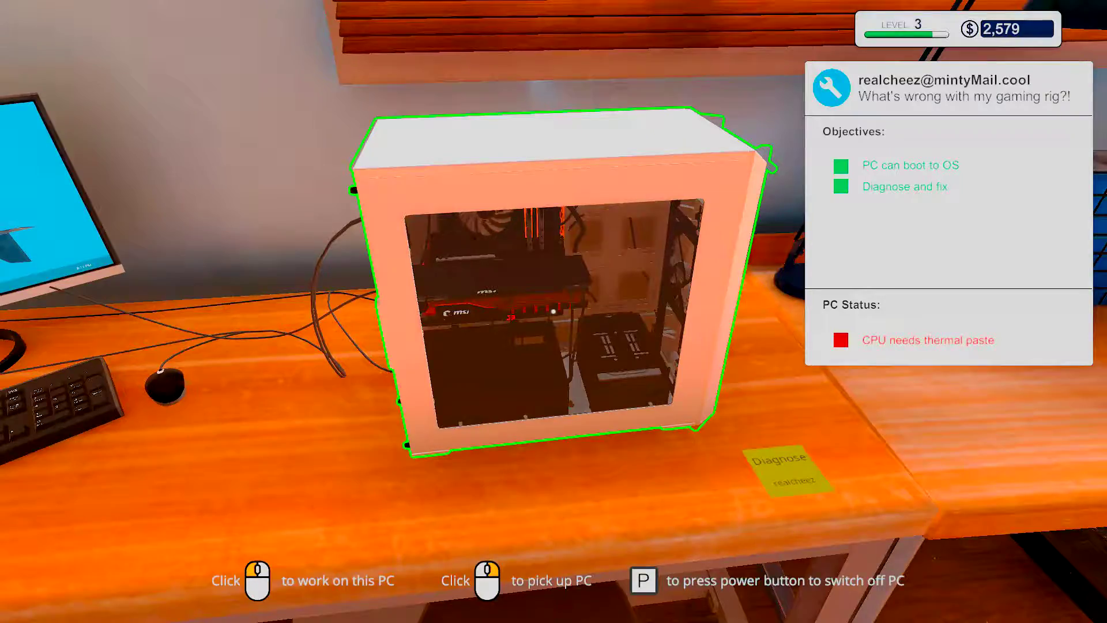
{"action": "right_click", "coordinate": [553, 311]}
Step: Carry the finished PC into the storage room and set it against the back wall
{"action": "key", "text": "w"}
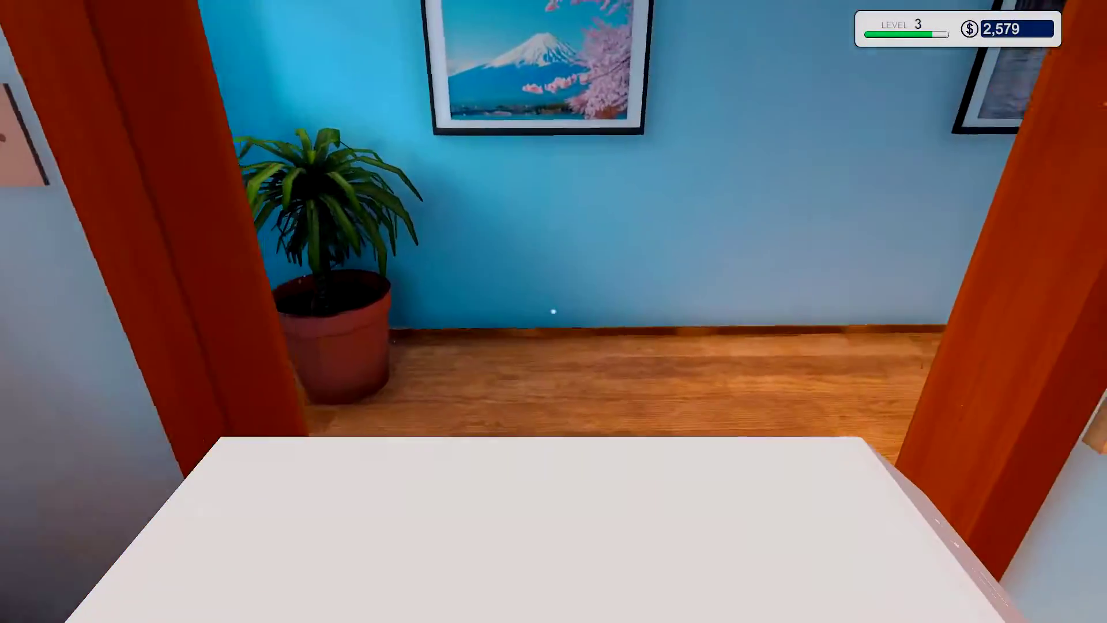
{"action": "key", "text": "w"}
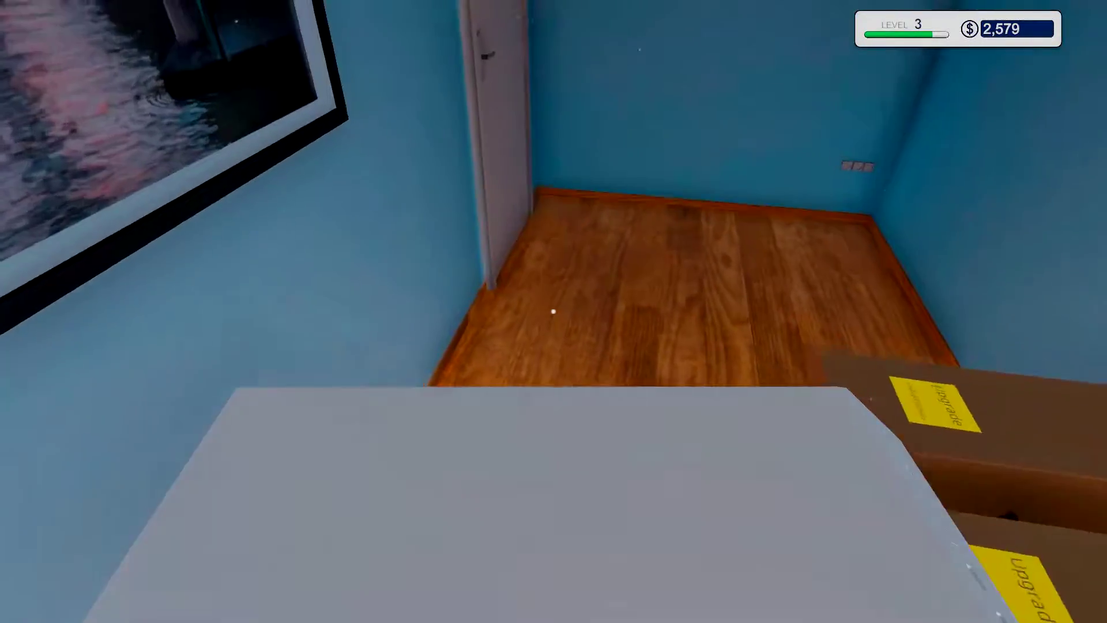
{"action": "key", "text": "w"}
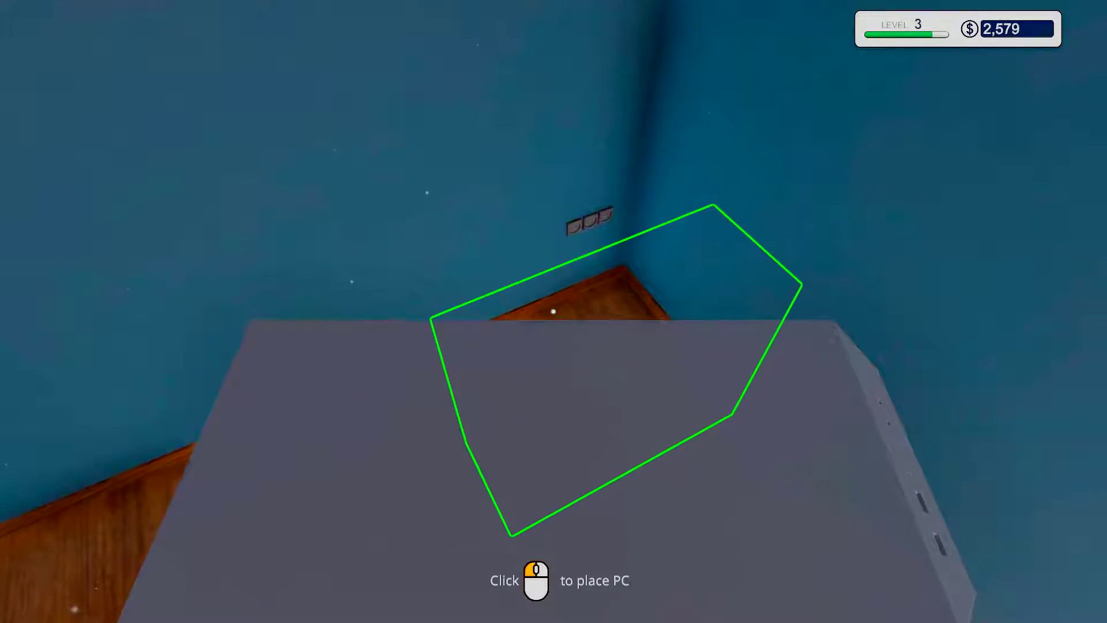
{"action": "left_click", "coordinate": [554, 311]}
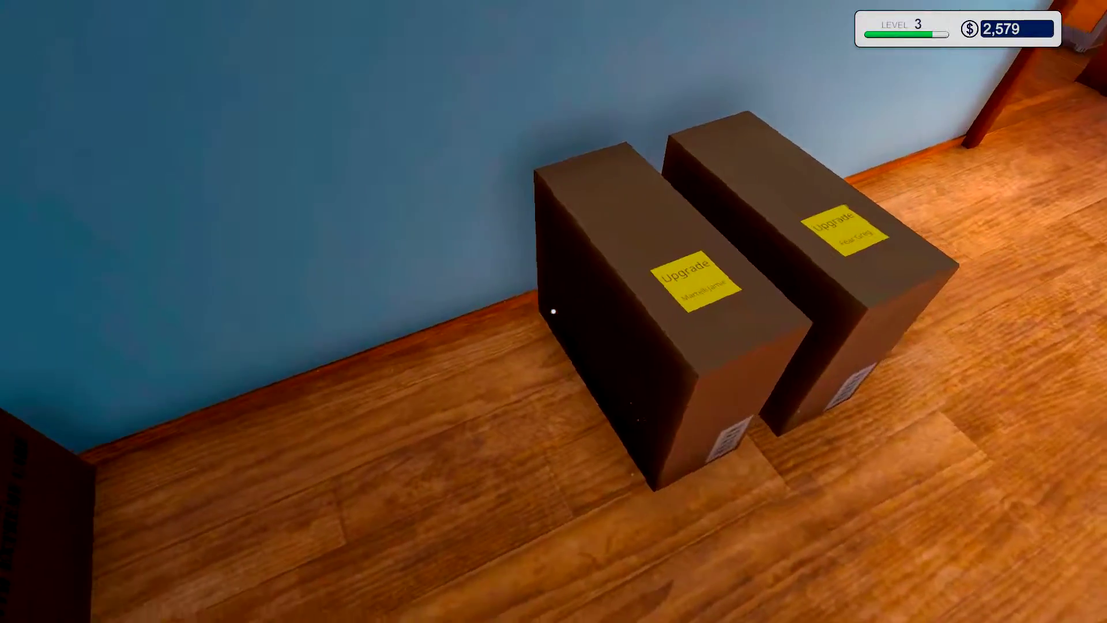
Step: Place Fear.Greg's 3DMark 2352 upgrade job PC on the workbench
{"action": "key", "text": "w"}
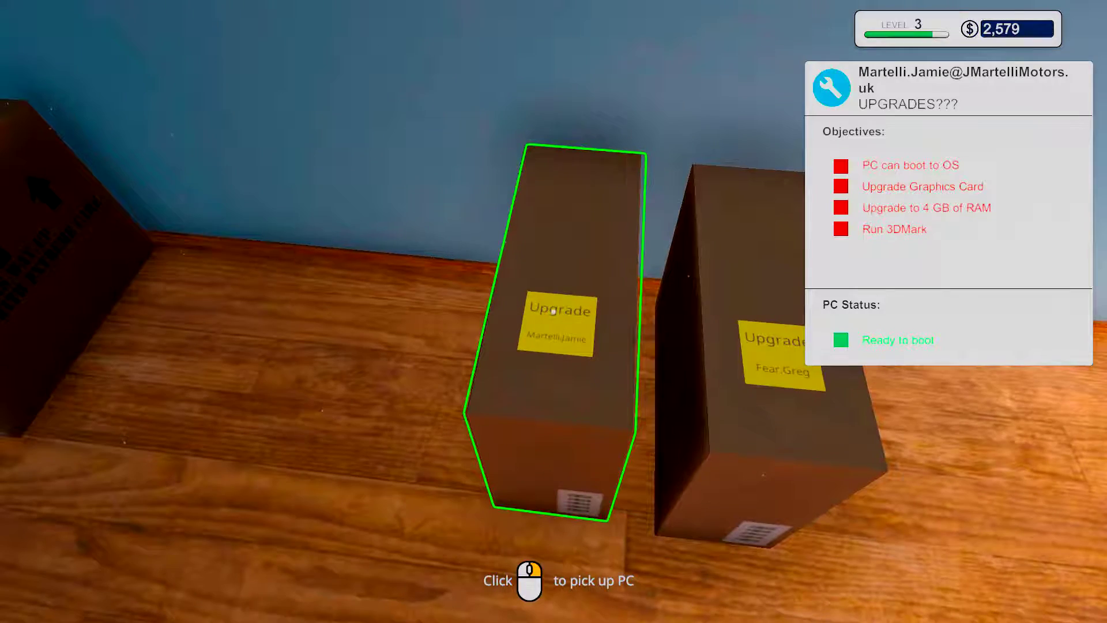
{"action": "key", "text": "d"}
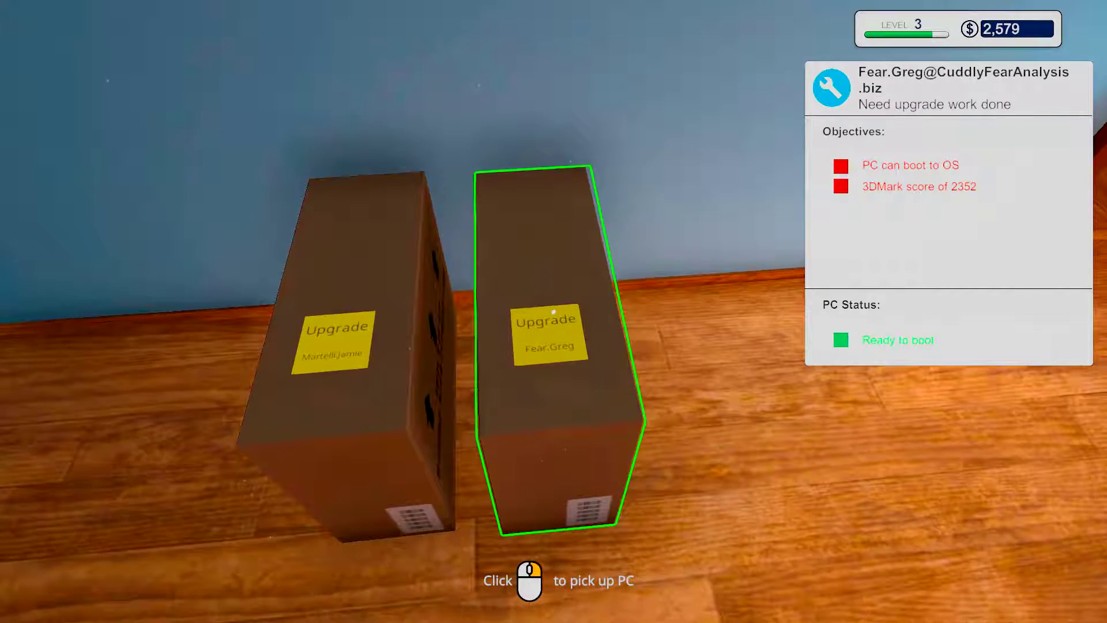
{"action": "left_click", "coordinate": [554, 310]}
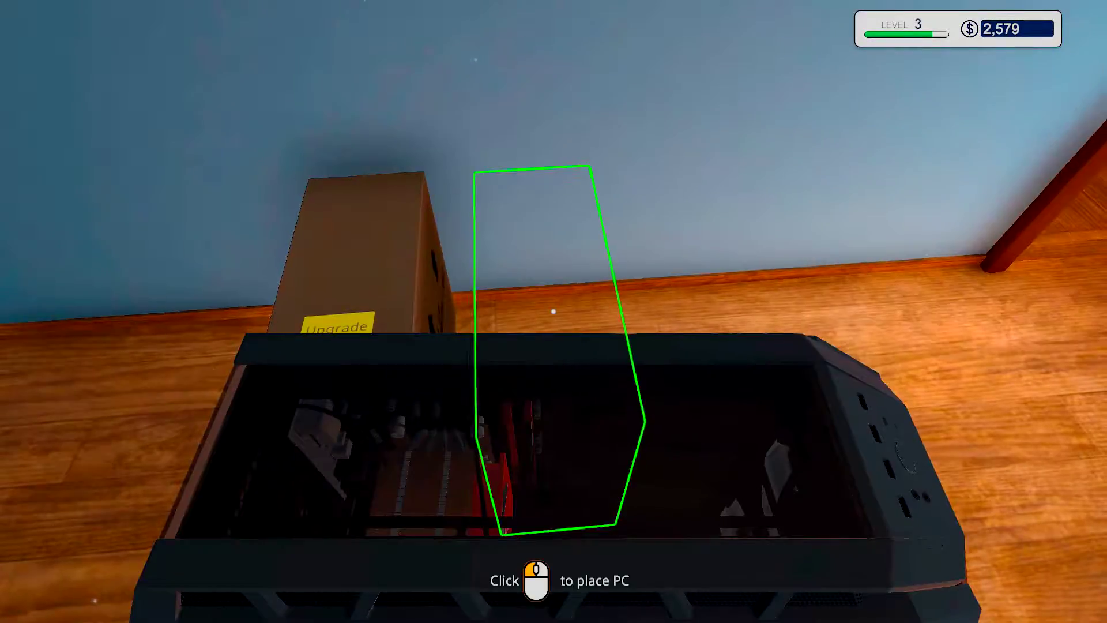
{"action": "key", "text": "w"}
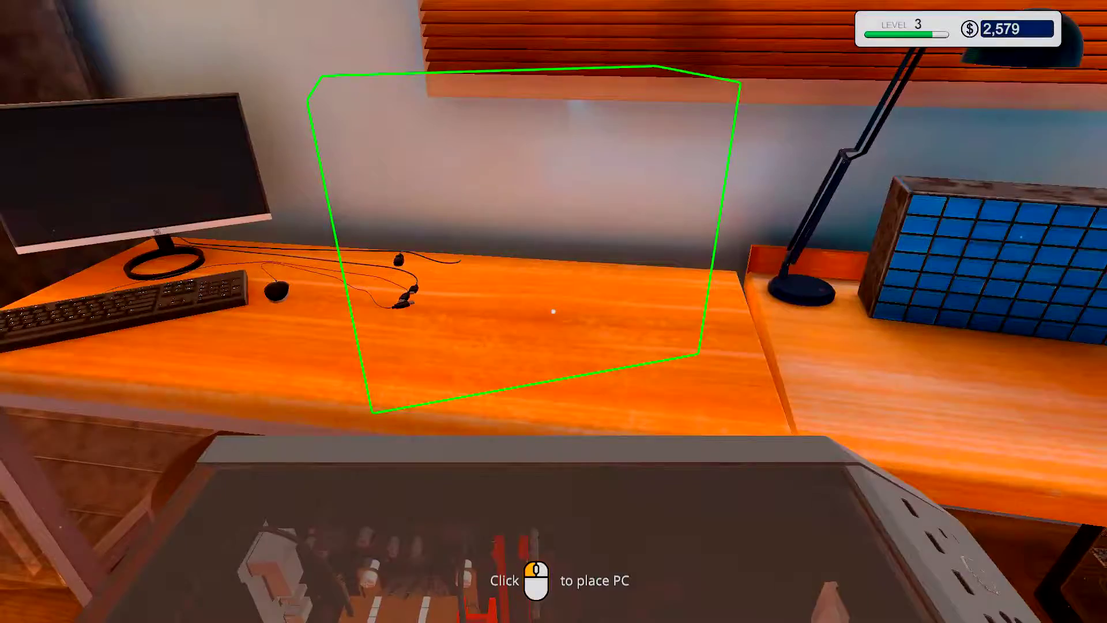
{"action": "left_click", "coordinate": [554, 310]}
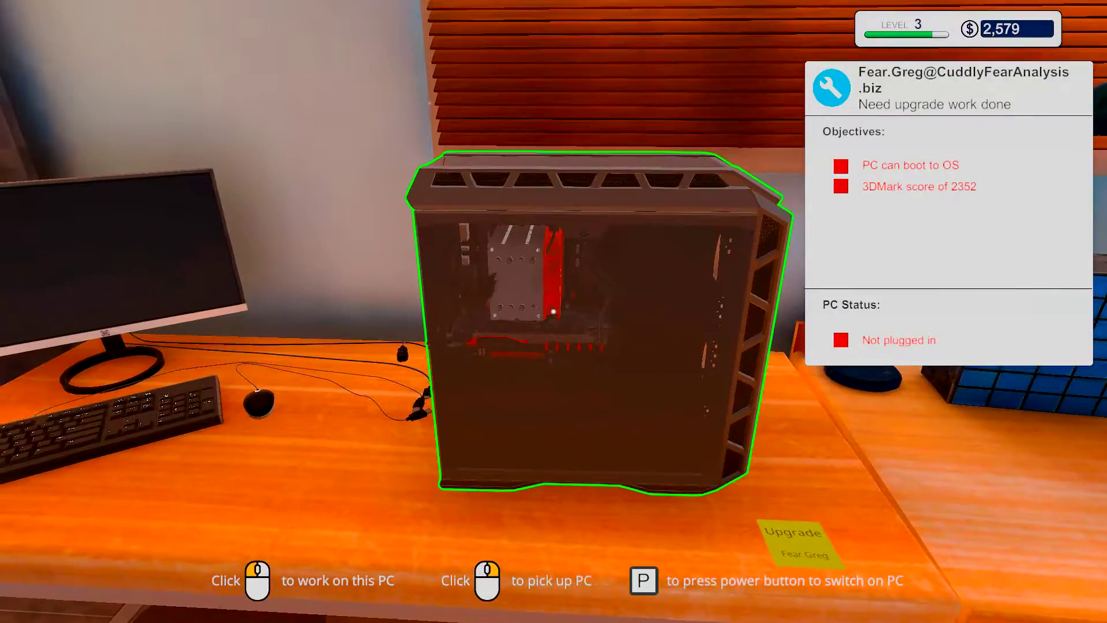
{"action": "left_click", "coordinate": [553, 310]}
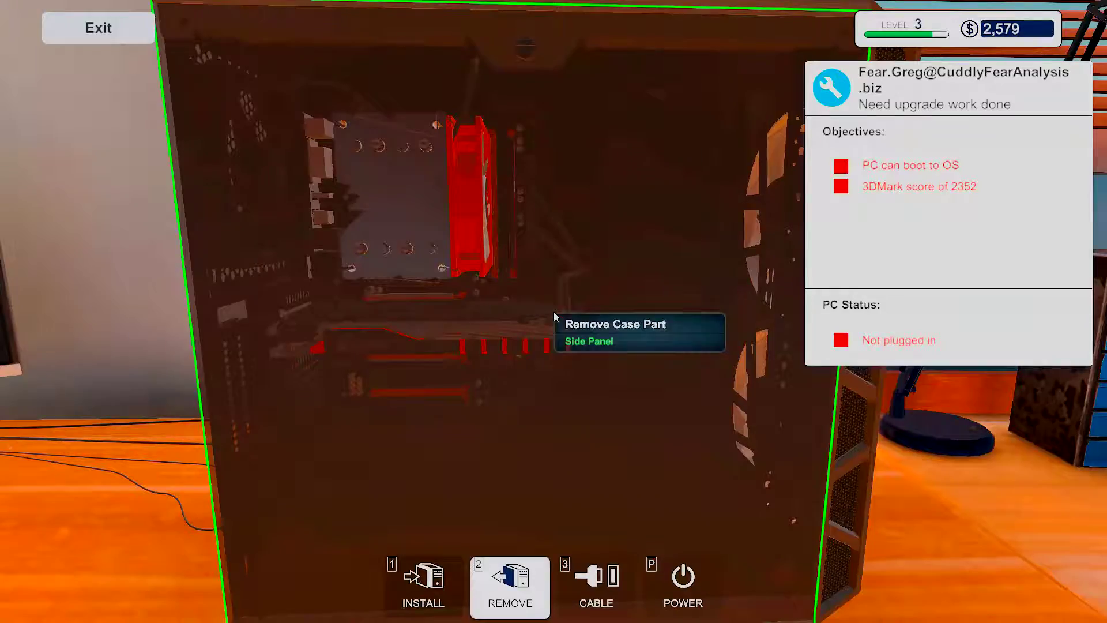
{"action": "left_click", "coordinate": [524, 153]}
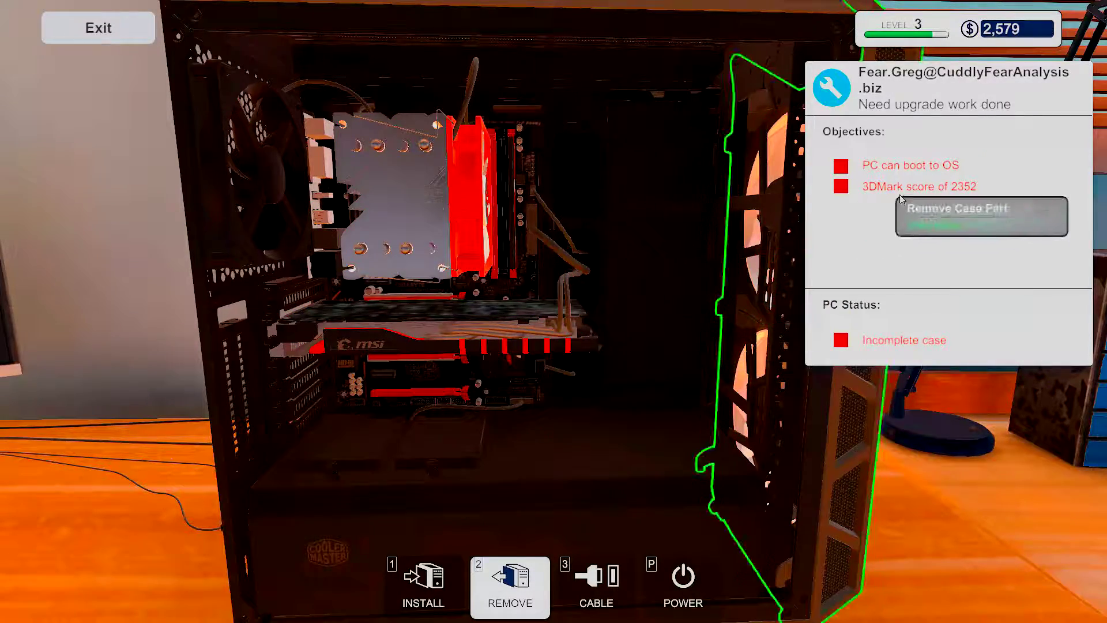
{"action": "key", "text": "Escape"}
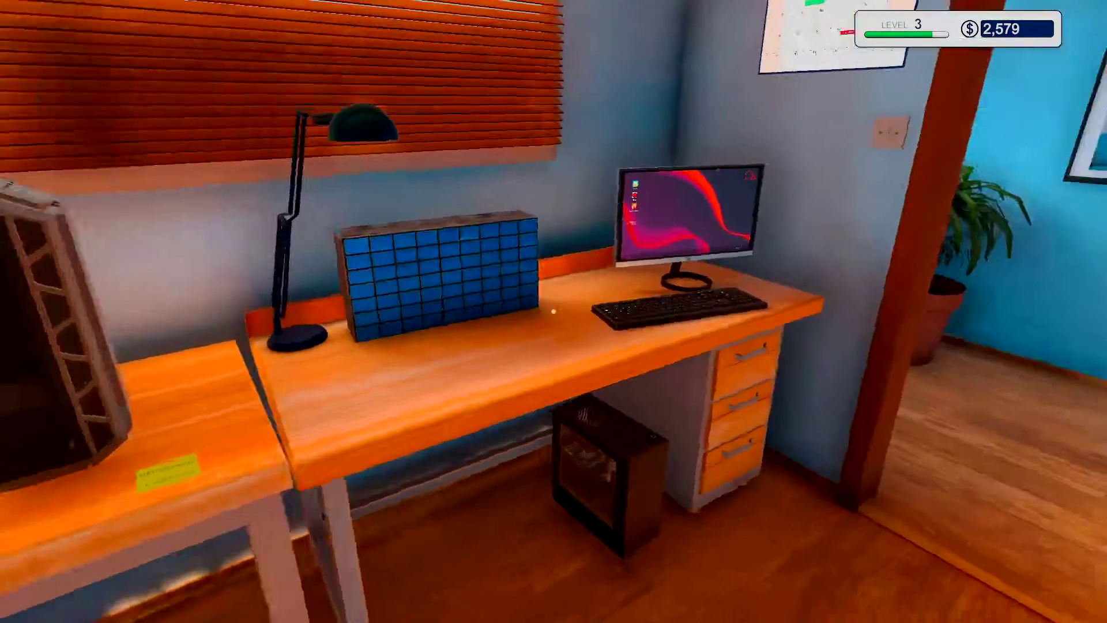
Step: Browse the BITS&PCs graphics card listings on the office computer without buying anything
{"action": "key", "text": "w"}
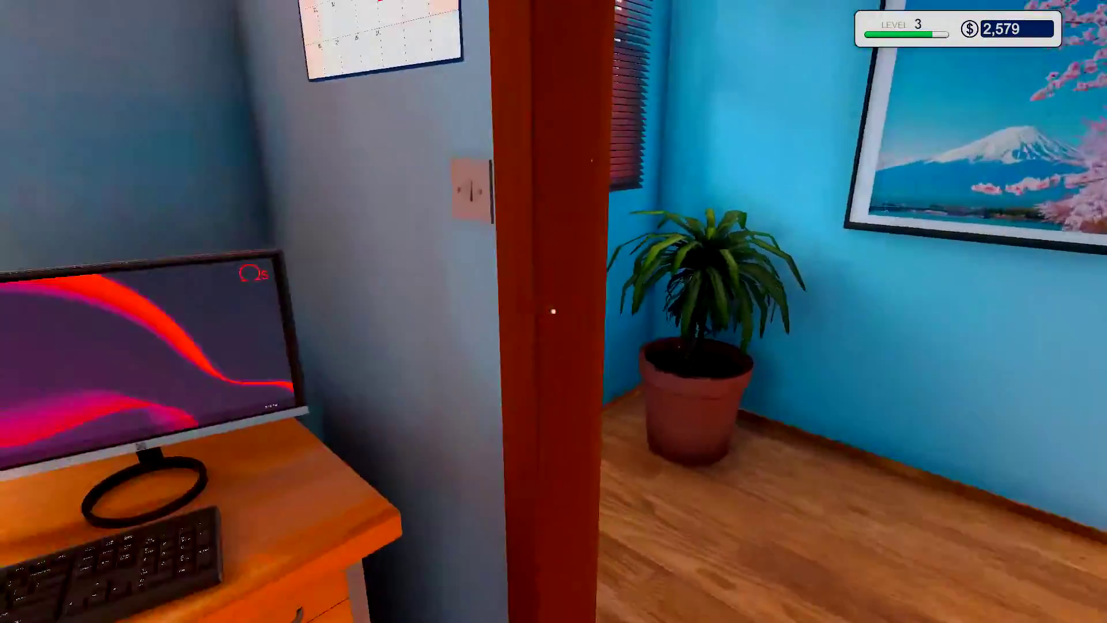
{"action": "key", "text": "s"}
{"action": "left_click", "coordinate": [553, 312]}
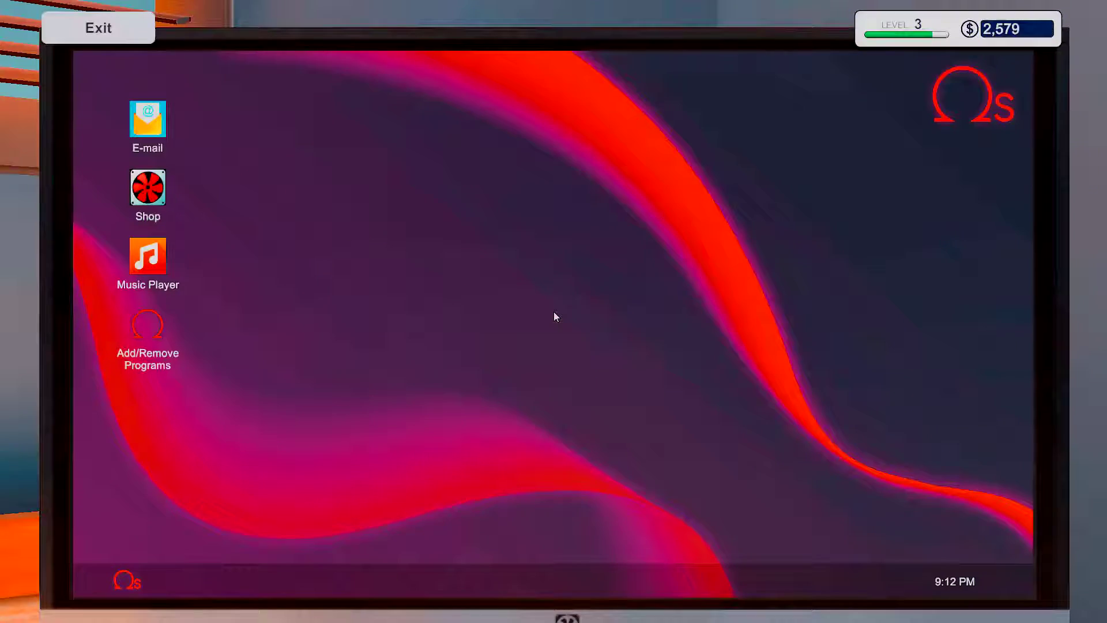
{"action": "left_click", "coordinate": [154, 194]}
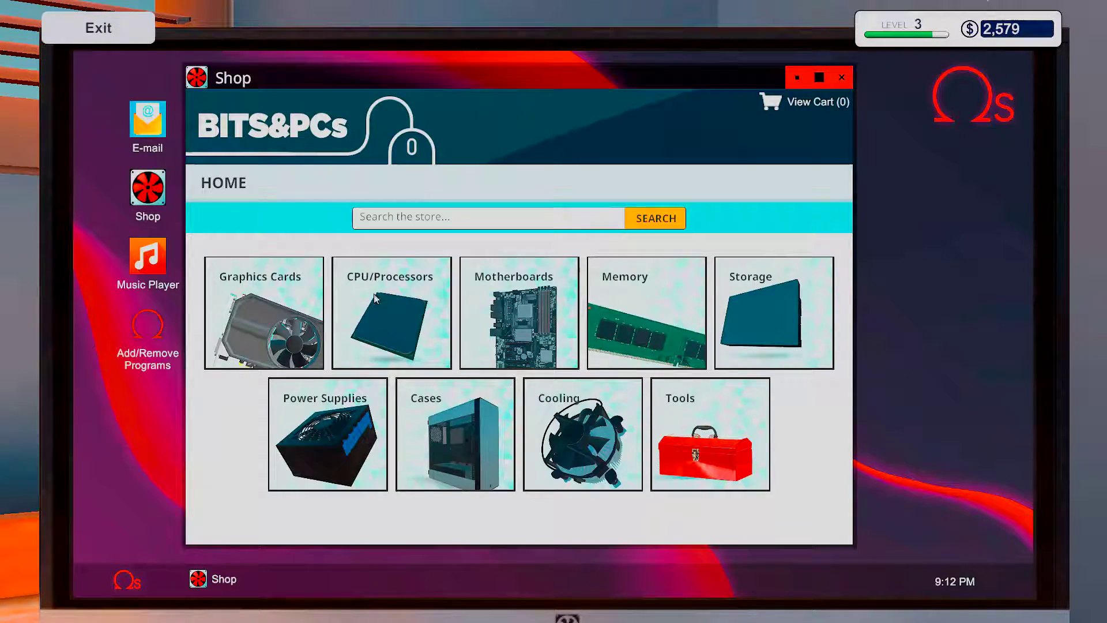
{"action": "left_click", "coordinate": [241, 308]}
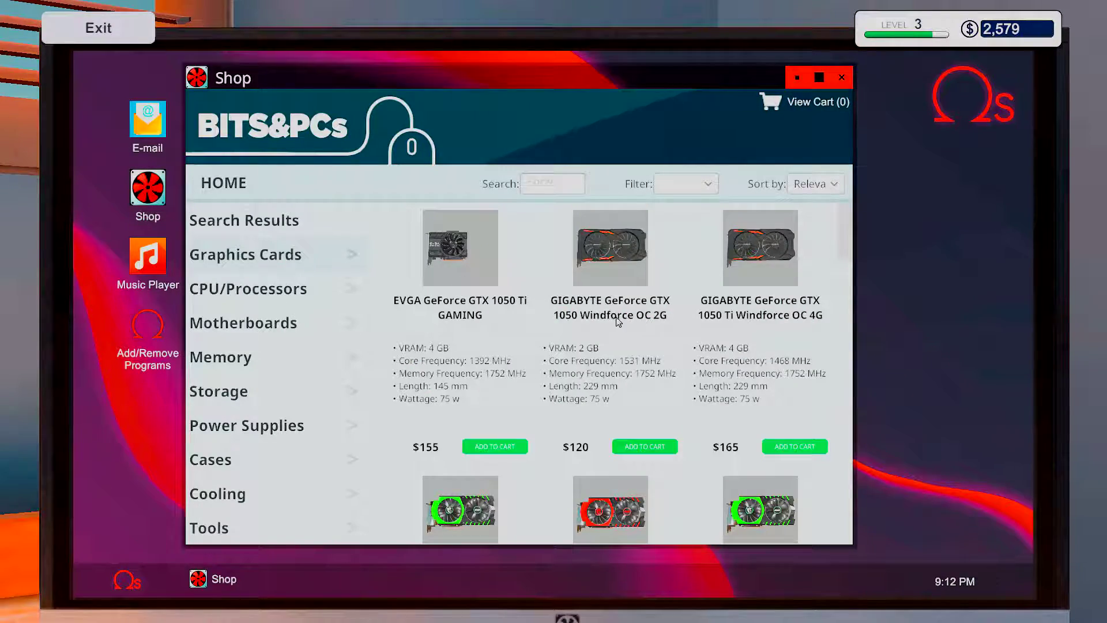
{"action": "scroll", "coordinate": [652, 332], "scroll_direction": "down", "scroll_amount": 3}
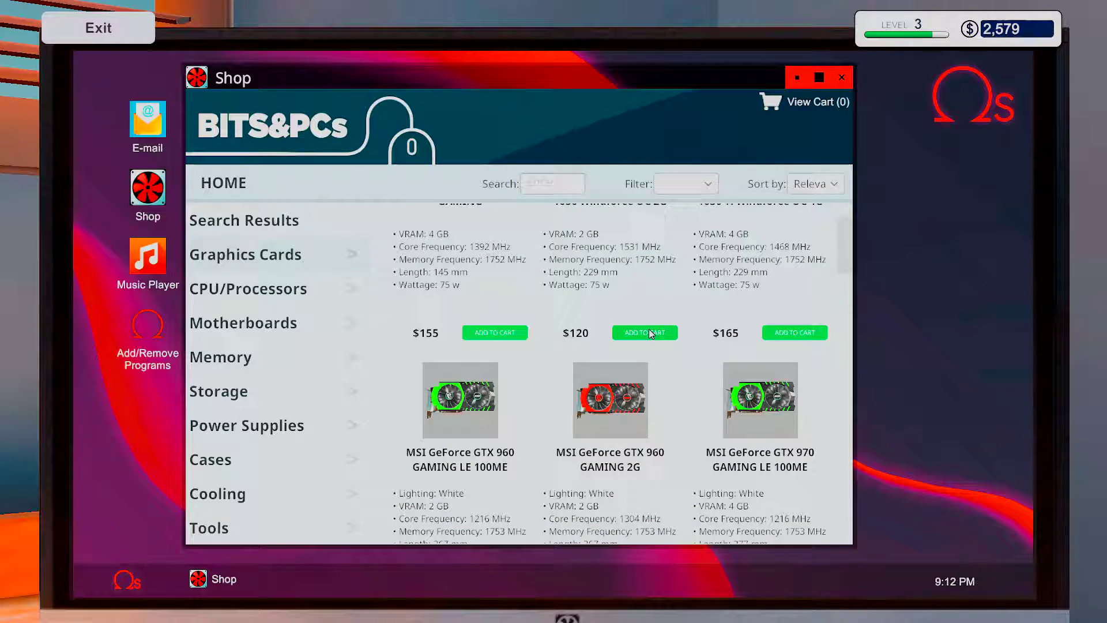
{"action": "scroll", "coordinate": [649, 328], "scroll_direction": "down", "scroll_amount": 1}
{"action": "scroll", "coordinate": [469, 379], "scroll_direction": "down", "scroll_amount": 3}
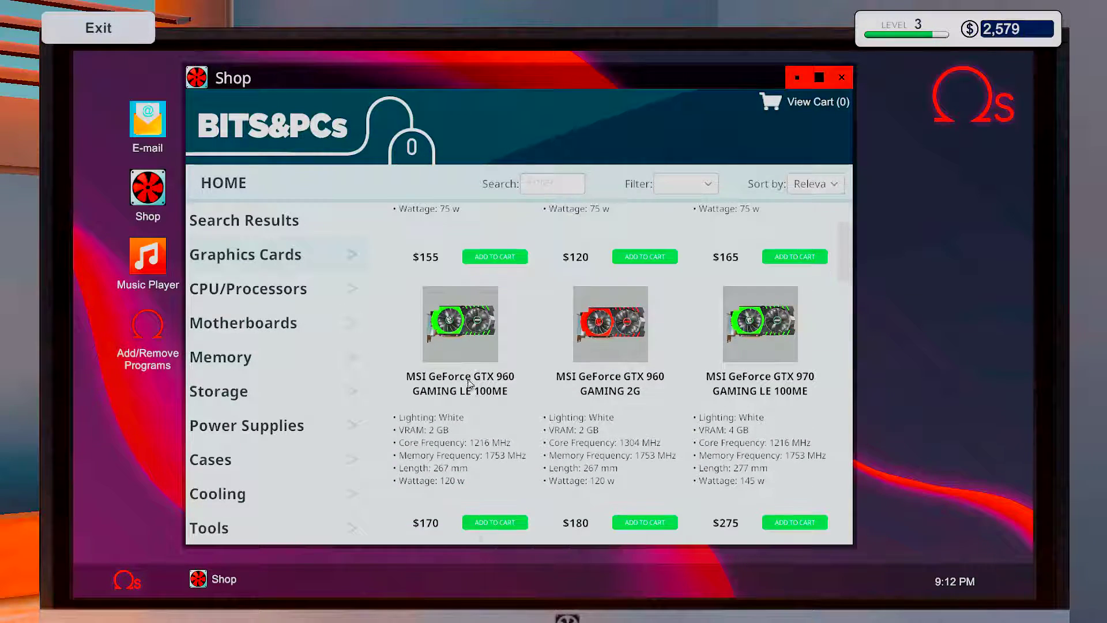
{"action": "scroll", "coordinate": [459, 294], "scroll_direction": "down", "scroll_amount": 3}
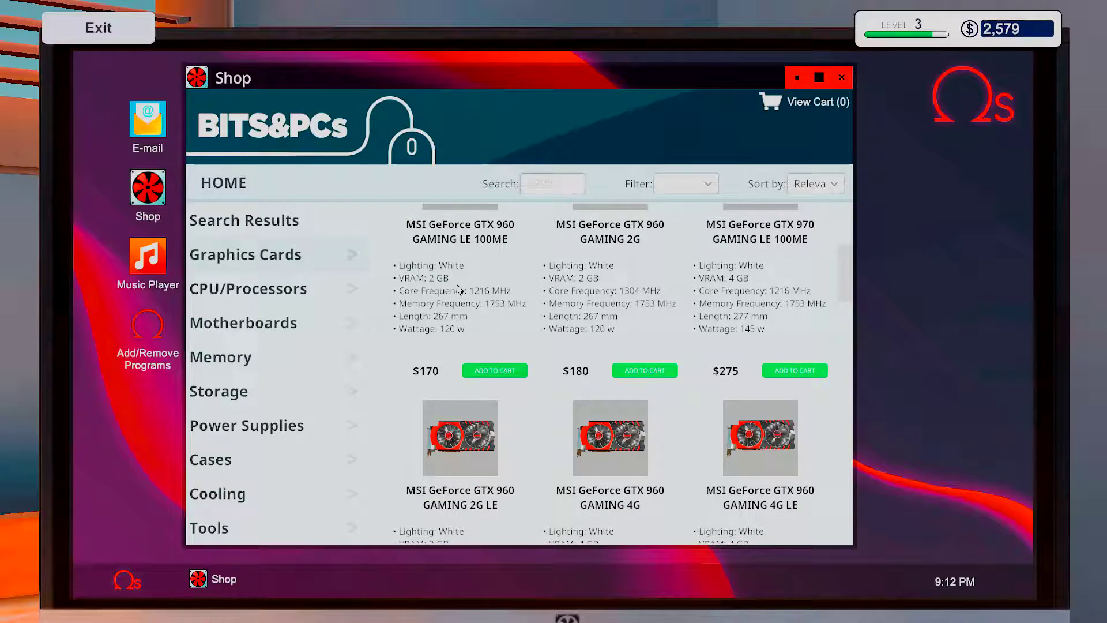
{"action": "scroll", "coordinate": [468, 303], "scroll_direction": "down", "scroll_amount": 2}
{"action": "scroll", "coordinate": [470, 308], "scroll_direction": "down", "scroll_amount": 2}
{"action": "scroll", "coordinate": [475, 313], "scroll_direction": "down", "scroll_amount": 1}
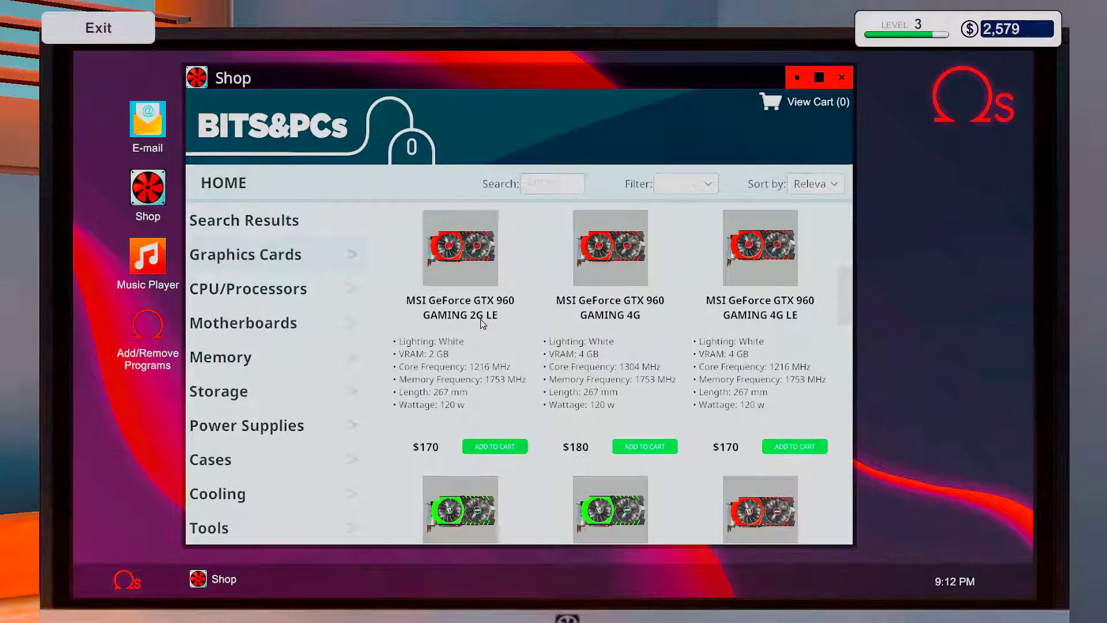
{"action": "scroll", "coordinate": [480, 323], "scroll_direction": "down", "scroll_amount": 3}
{"action": "scroll", "coordinate": [487, 329], "scroll_direction": "down", "scroll_amount": 3}
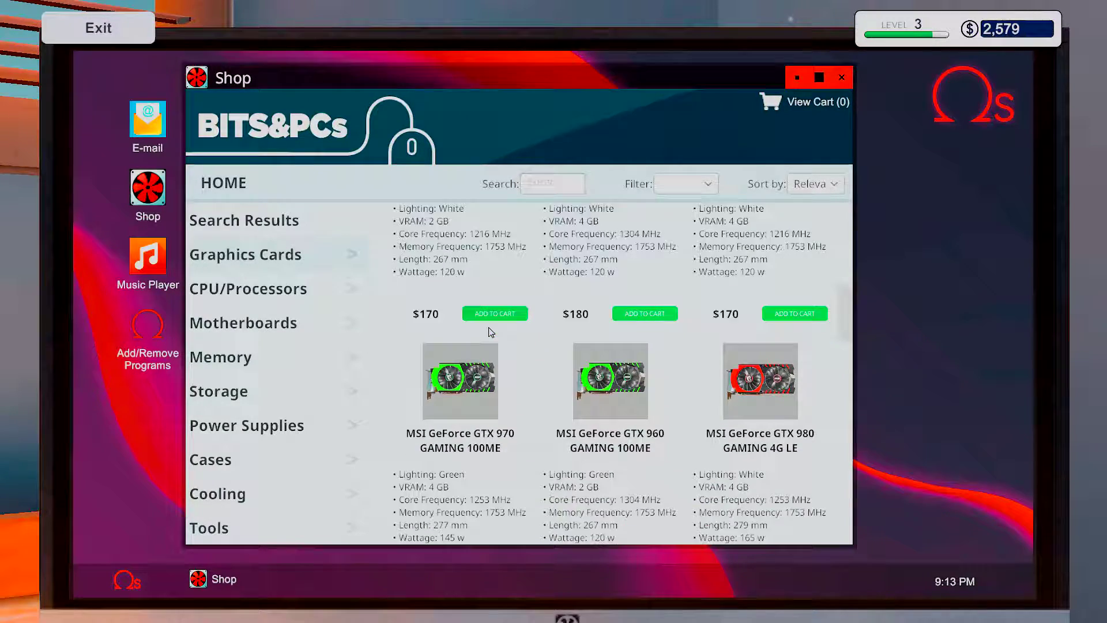
{"action": "scroll", "coordinate": [487, 331], "scroll_direction": "down", "scroll_amount": 2}
{"action": "scroll", "coordinate": [488, 332], "scroll_direction": "down", "scroll_amount": 1}
{"action": "scroll", "coordinate": [489, 335], "scroll_direction": "down", "scroll_amount": 3}
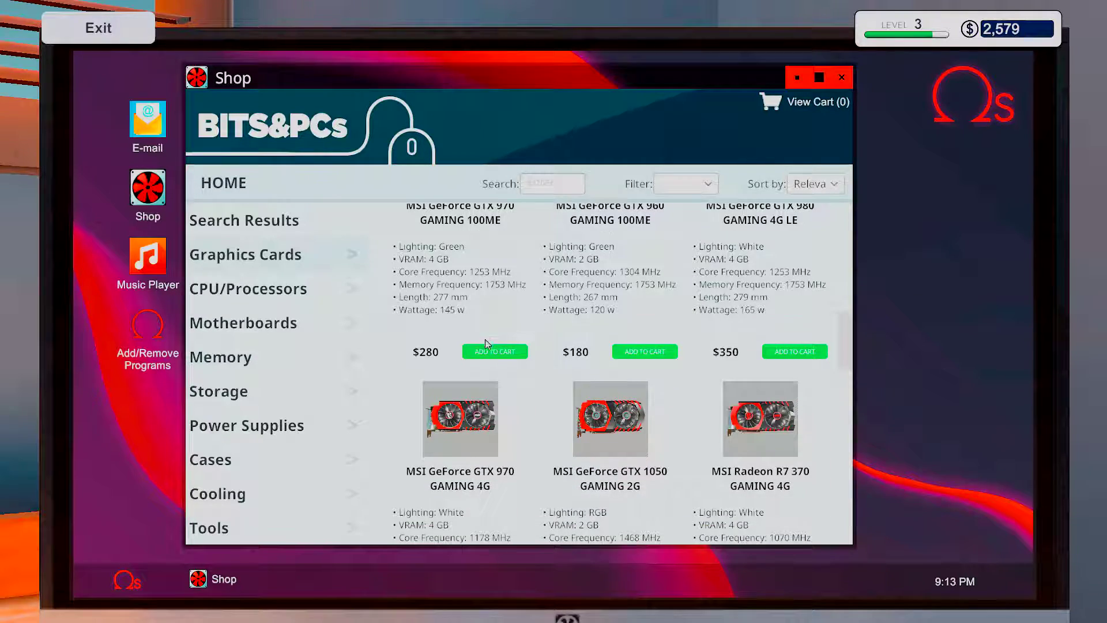
{"action": "scroll", "coordinate": [488, 346], "scroll_direction": "down", "scroll_amount": 3}
{"action": "scroll", "coordinate": [496, 349], "scroll_direction": "down", "scroll_amount": 2}
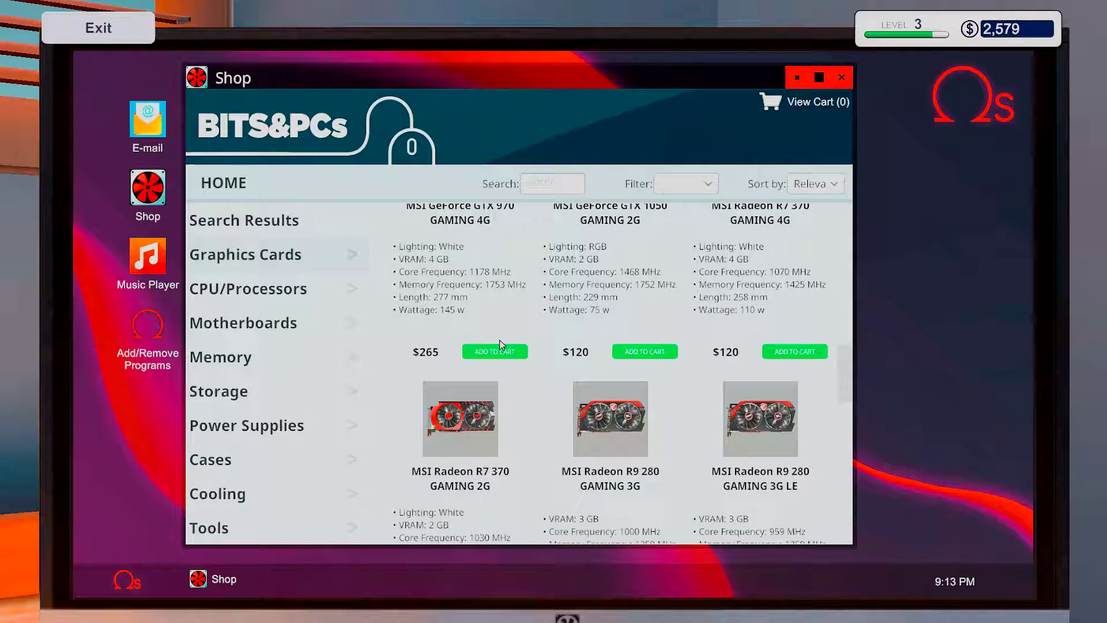
{"action": "scroll", "coordinate": [499, 340], "scroll_direction": "down", "scroll_amount": 1}
{"action": "scroll", "coordinate": [500, 340], "scroll_direction": "down", "scroll_amount": 2}
{"action": "scroll", "coordinate": [502, 341], "scroll_direction": "down", "scroll_amount": 2}
{"action": "scroll", "coordinate": [505, 340], "scroll_direction": "down", "scroll_amount": 1}
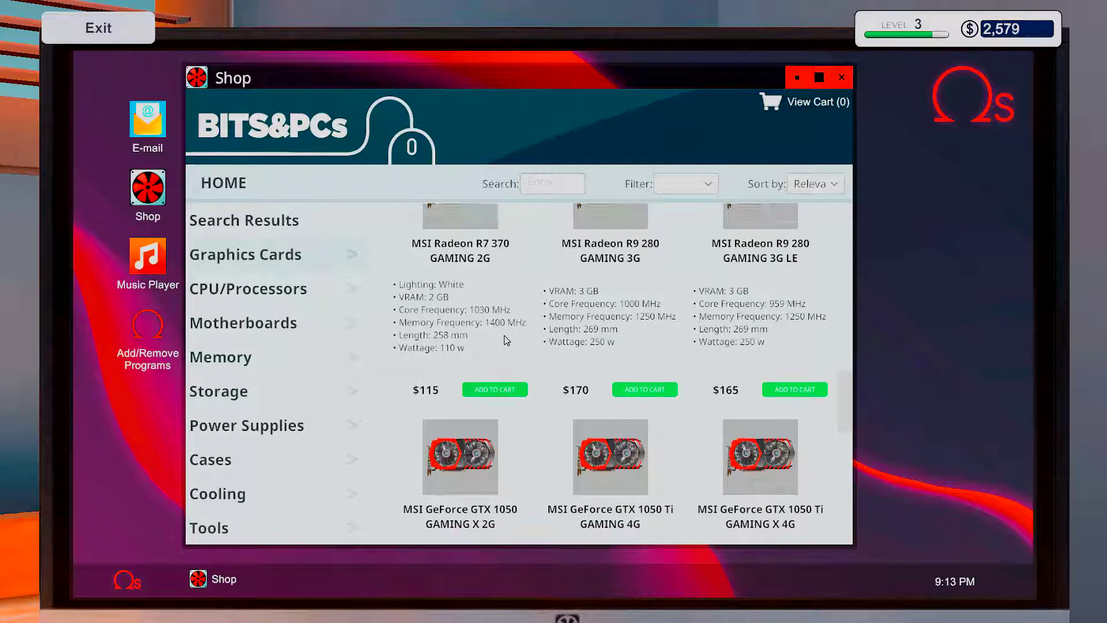
{"action": "scroll", "coordinate": [506, 340], "scroll_direction": "down", "scroll_amount": 3}
{"action": "scroll", "coordinate": [506, 340], "scroll_direction": "down", "scroll_amount": 2}
{"action": "scroll", "coordinate": [505, 340], "scroll_direction": "down", "scroll_amount": 1}
{"action": "scroll", "coordinate": [506, 340], "scroll_direction": "down", "scroll_amount": 2}
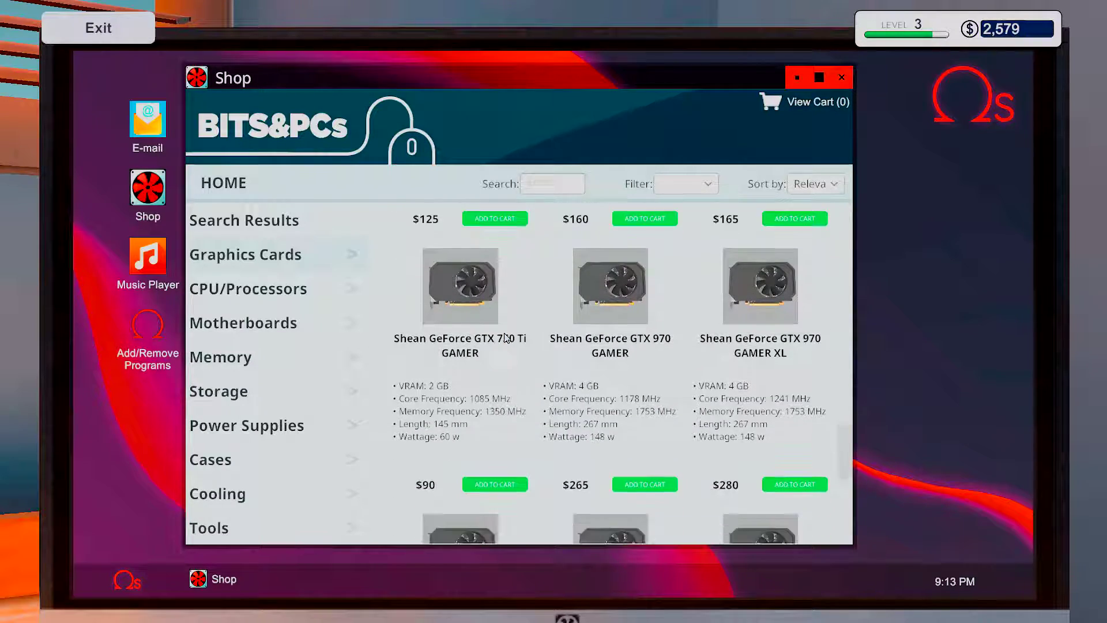
{"action": "scroll", "coordinate": [506, 339], "scroll_direction": "down", "scroll_amount": 1}
{"action": "scroll", "coordinate": [505, 340], "scroll_direction": "down", "scroll_amount": 1}
{"action": "scroll", "coordinate": [505, 340], "scroll_direction": "down", "scroll_amount": 2}
{"action": "scroll", "coordinate": [503, 341], "scroll_direction": "down", "scroll_amount": 2}
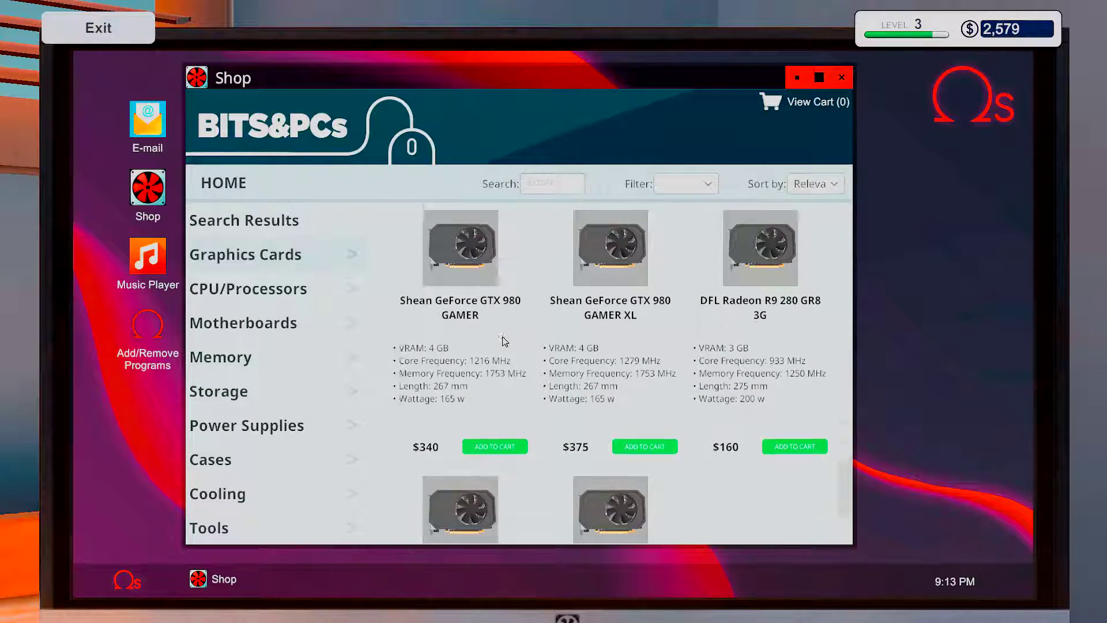
{"action": "scroll", "coordinate": [503, 341], "scroll_direction": "down", "scroll_amount": 1}
{"action": "scroll", "coordinate": [502, 343], "scroll_direction": "down", "scroll_amount": 2}
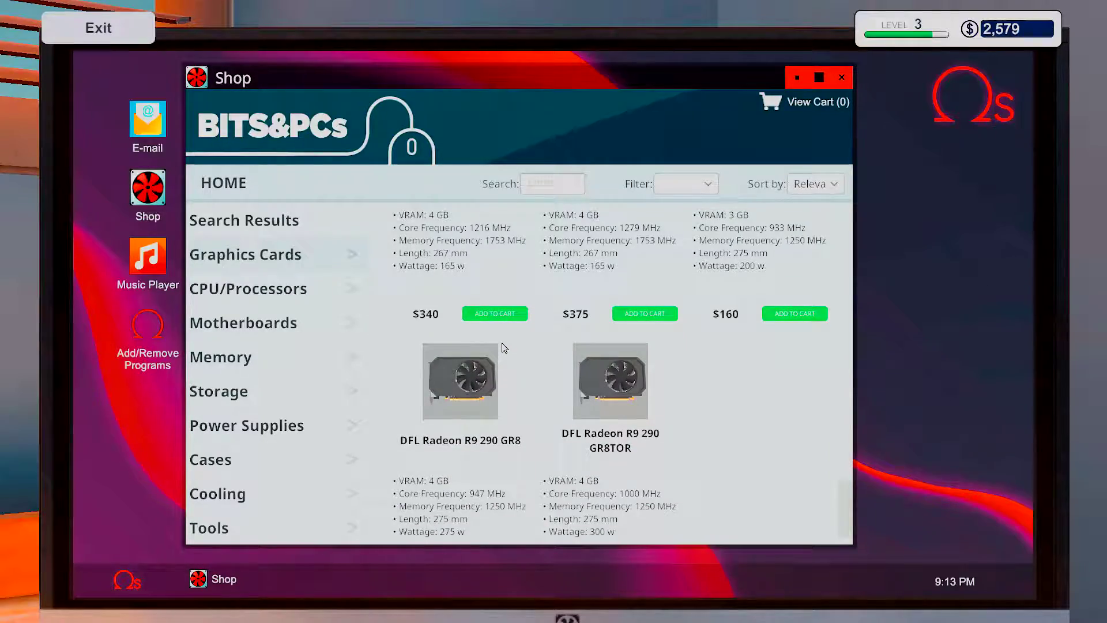
{"action": "key", "text": "Escape"}
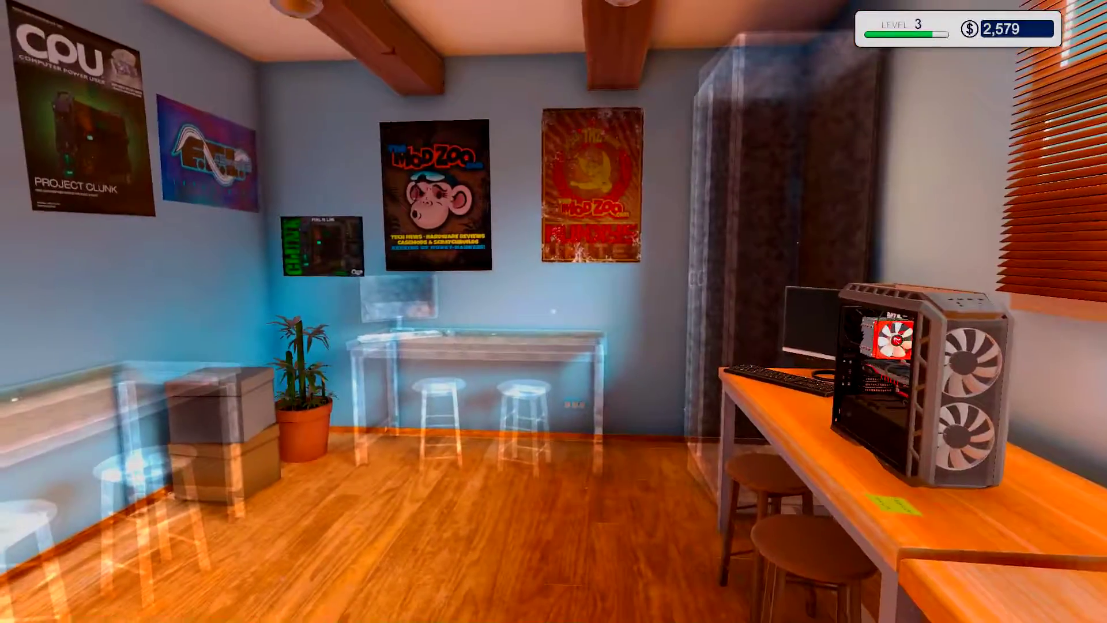
{"action": "key", "text": "Escape"}
{"action": "key", "text": "Escape"}
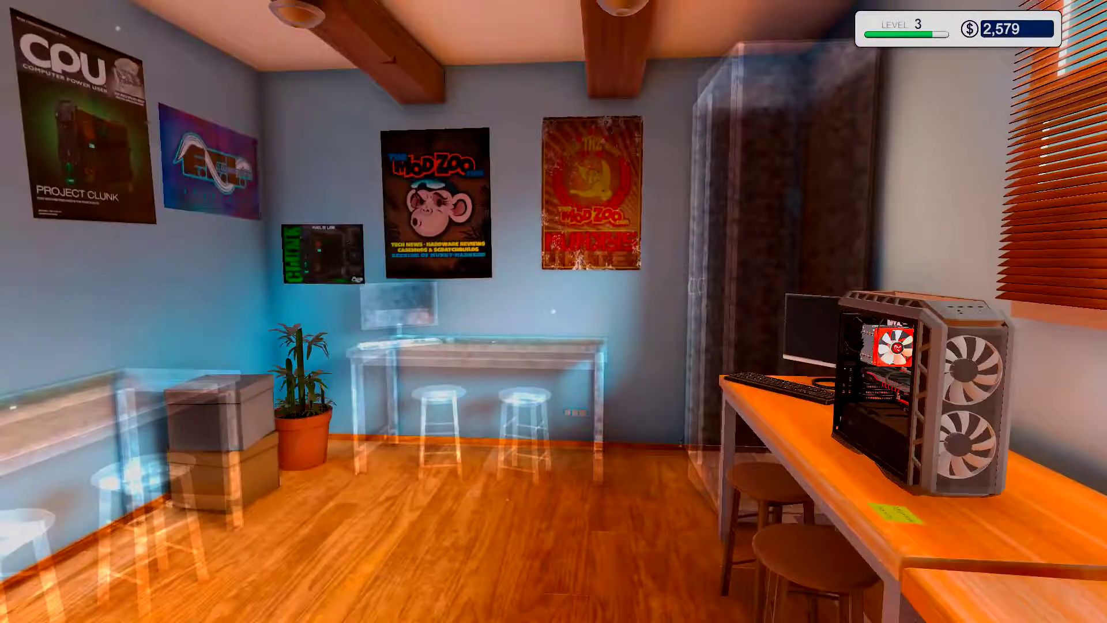
{"action": "key", "text": "Escape"}
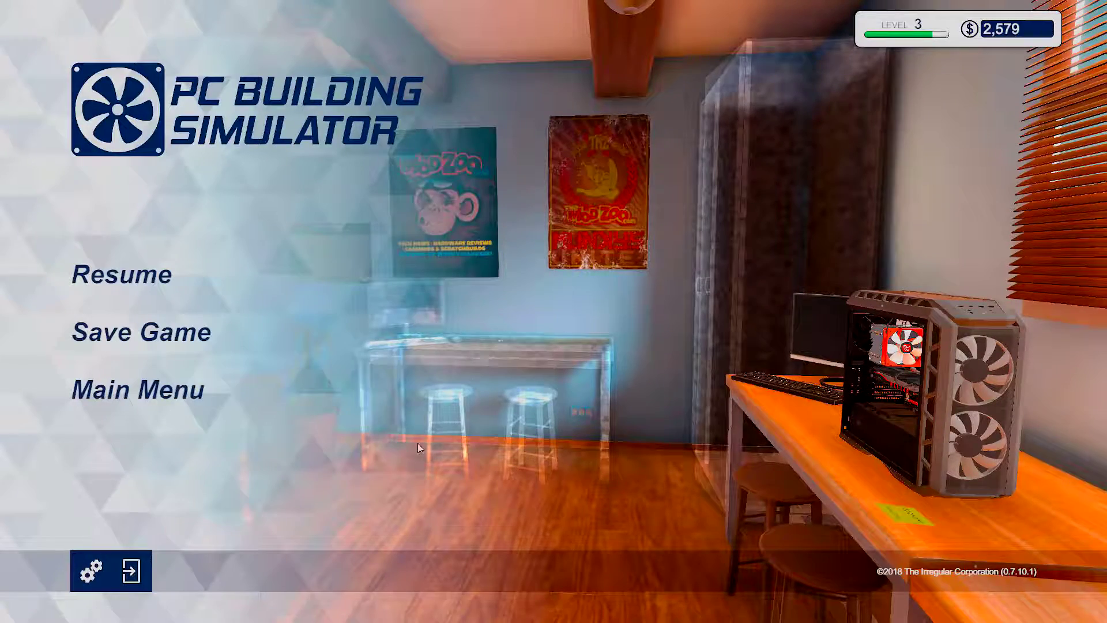
{"action": "left_click", "coordinate": [91, 571]}
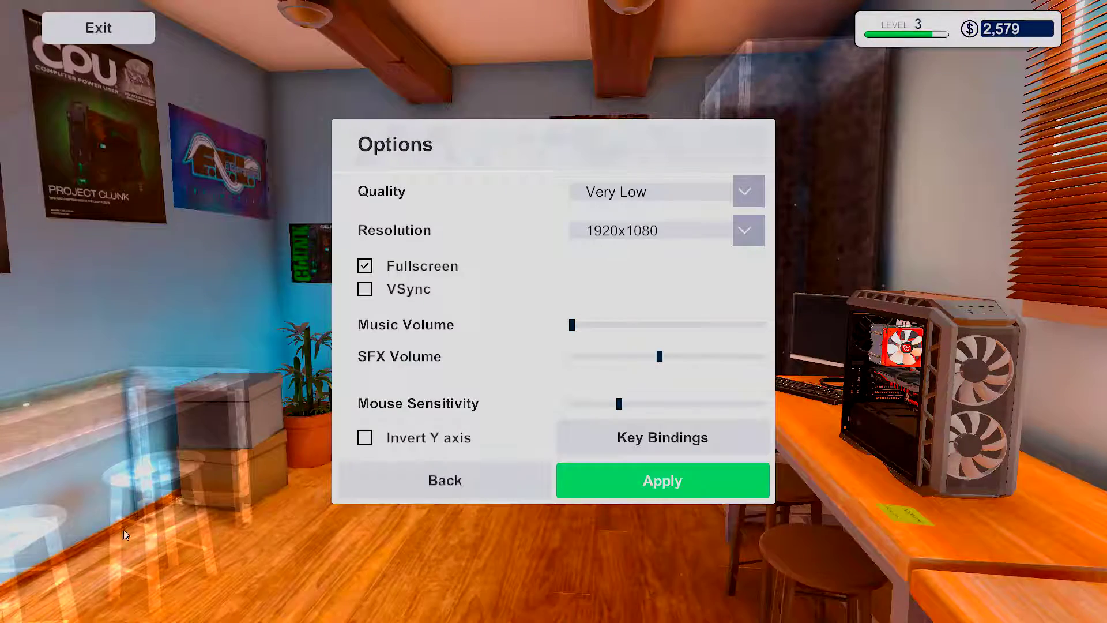
{"action": "left_click", "coordinate": [631, 446]}
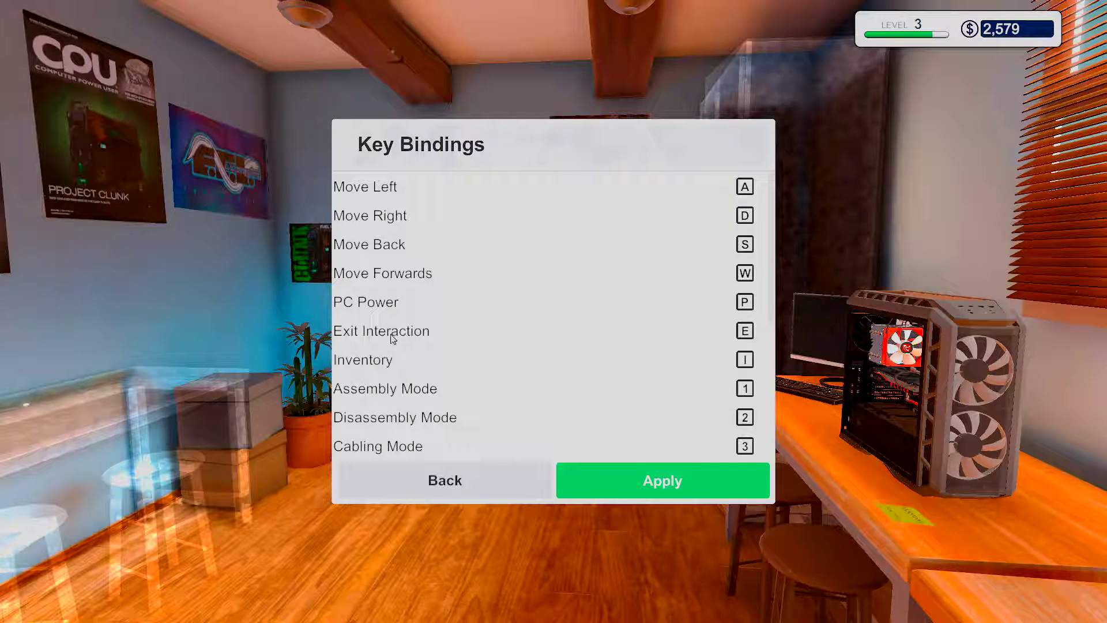
{"action": "key", "text": "Escape"}
{"action": "key", "text": "Escape"}
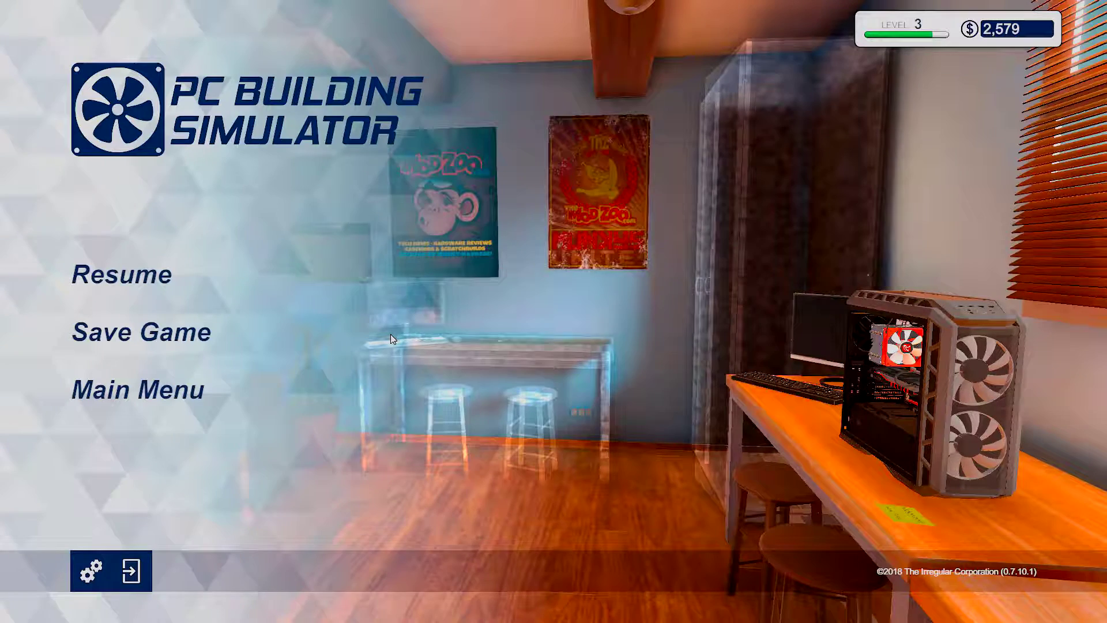
{"action": "key", "text": "Escape"}
{"action": "key", "text": "Tab"}
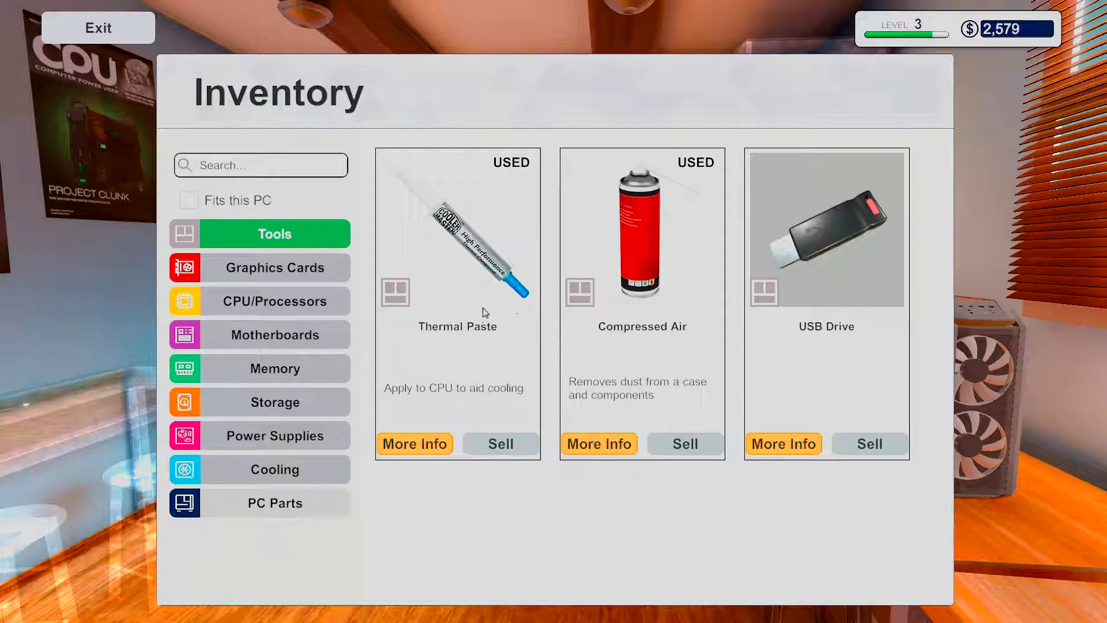
Step: Sell the broken GTX 970, Ryzen 5 1500X and Mortoni EZStore 500GB drive from inventory
{"action": "left_click", "coordinate": [270, 273]}
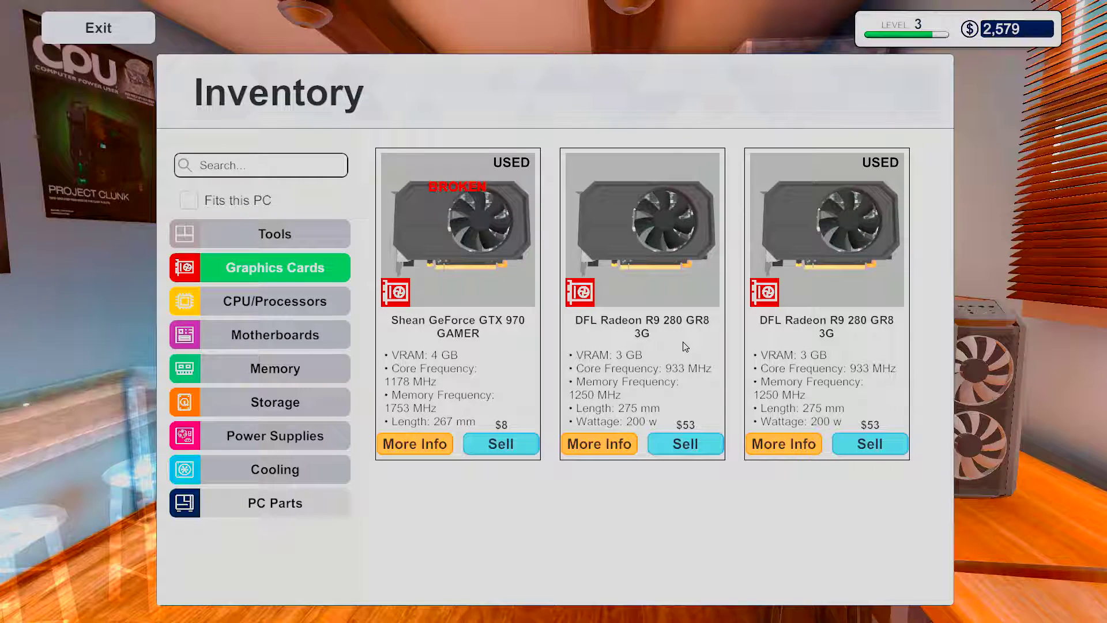
{"action": "left_click", "coordinate": [507, 445]}
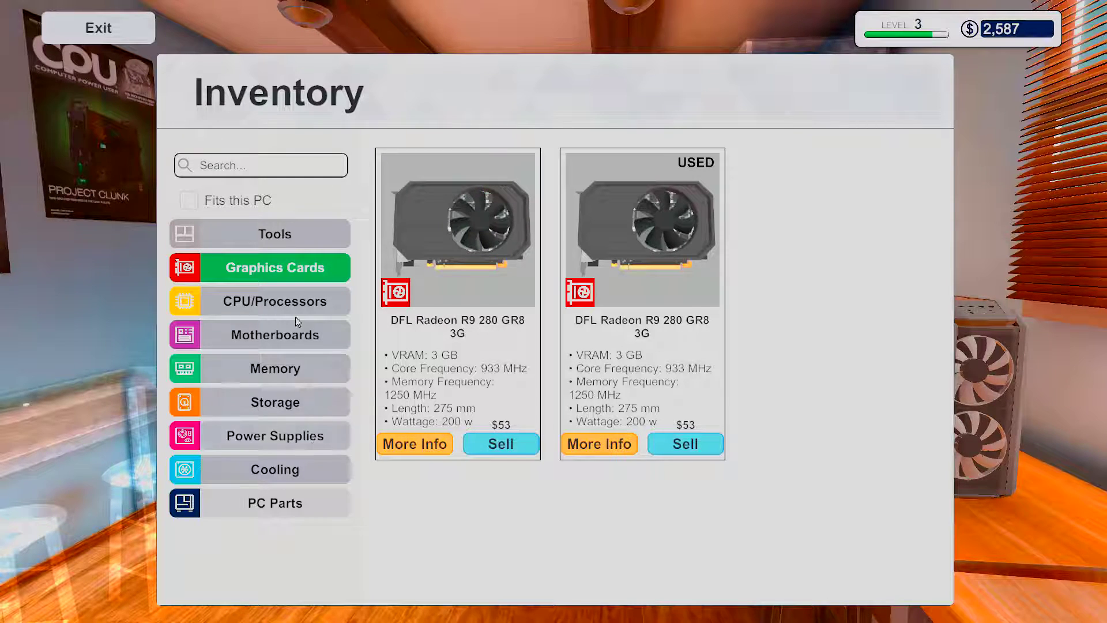
{"action": "left_click", "coordinate": [287, 299]}
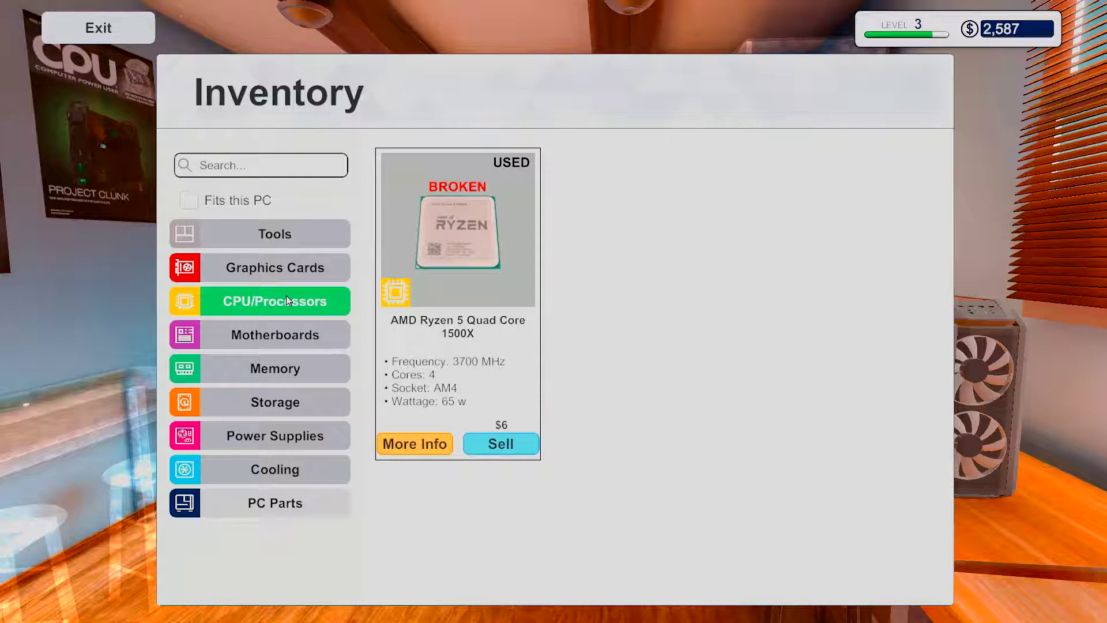
{"action": "left_click", "coordinate": [485, 448]}
{"action": "left_click", "coordinate": [253, 335]}
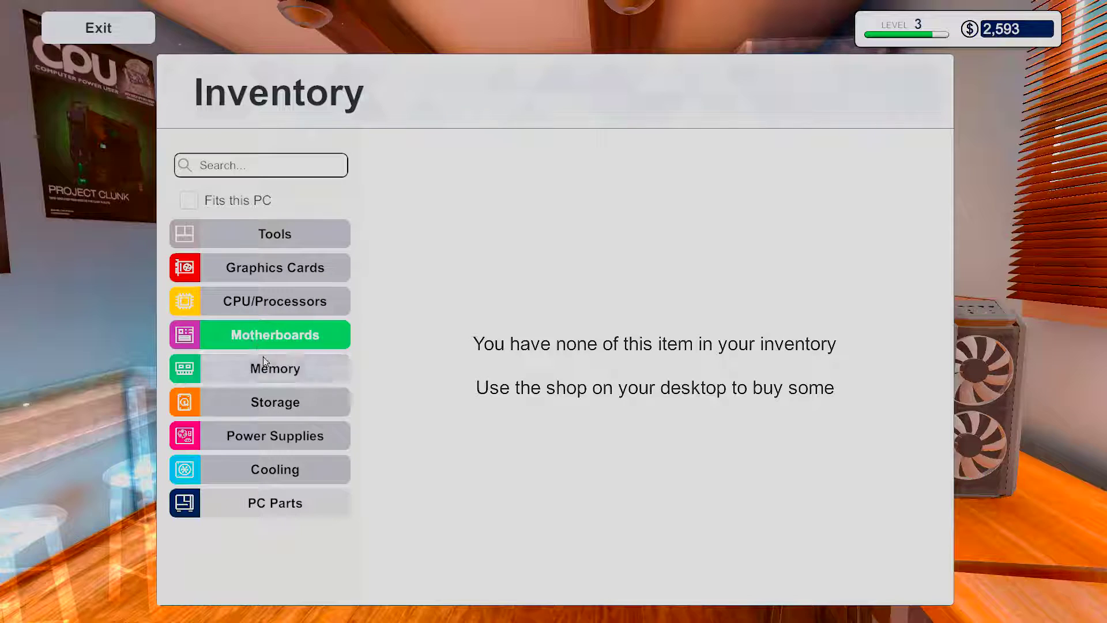
{"action": "left_click", "coordinate": [285, 404]}
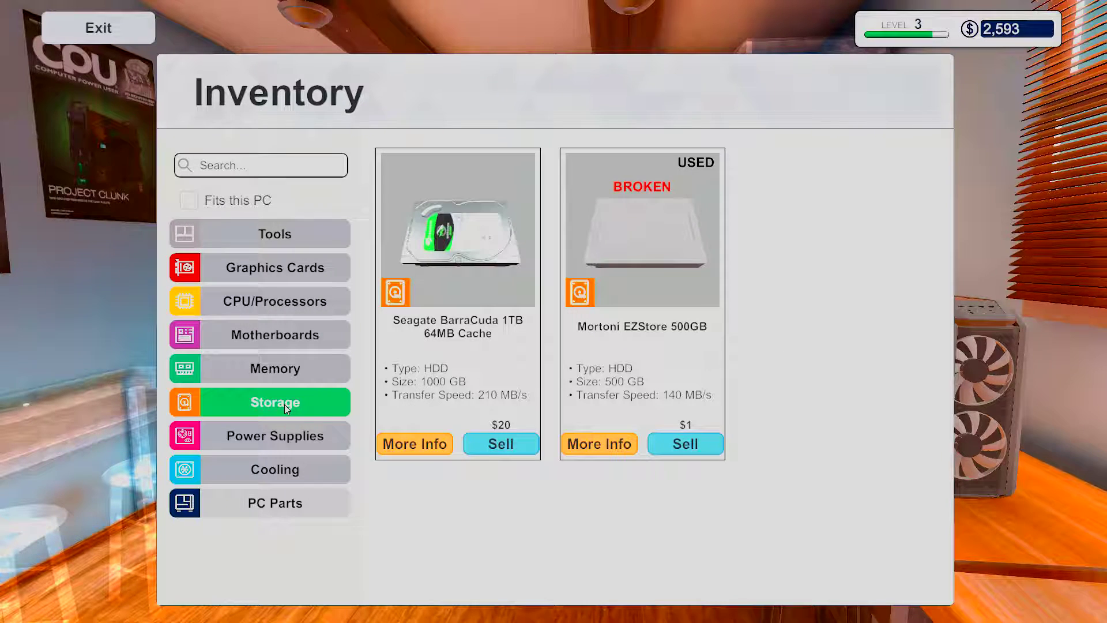
{"action": "left_click", "coordinate": [684, 446]}
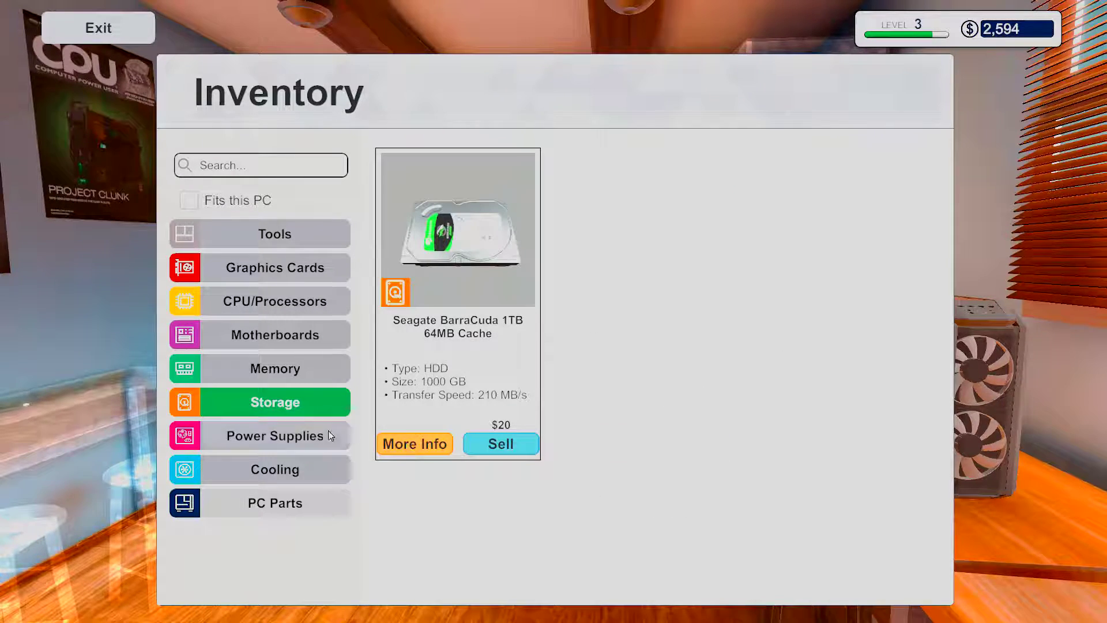
Step: Recheck the inventory categories, finding only the Seagate BarraCuda 1TB drive, then close it
{"action": "left_click", "coordinate": [300, 435]}
{"action": "left_click", "coordinate": [284, 469]}
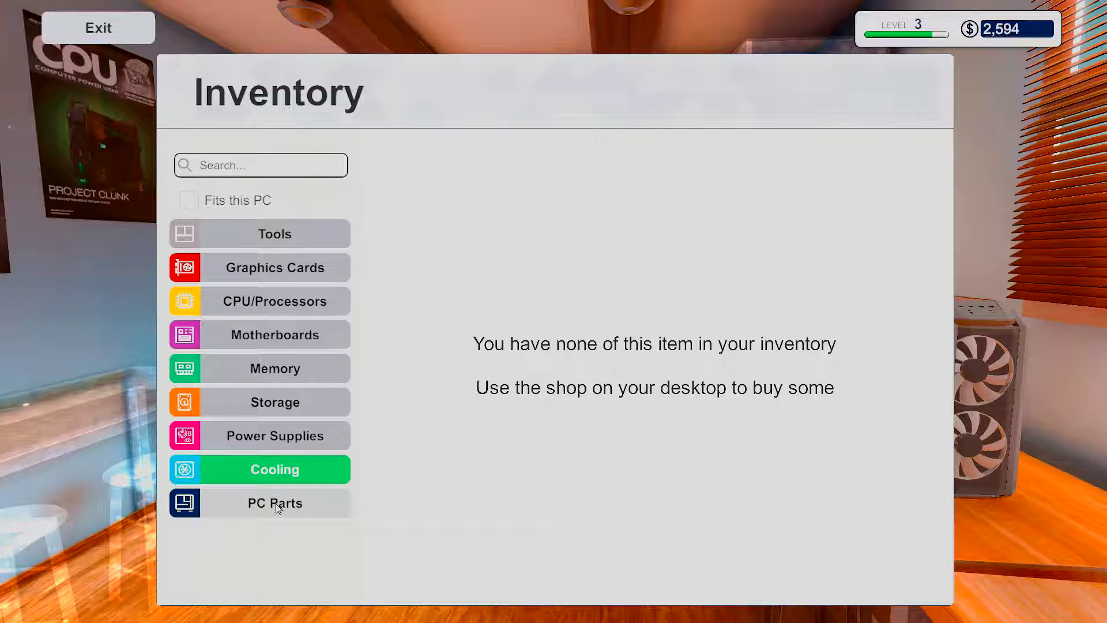
{"action": "left_click", "coordinate": [270, 270]}
{"action": "left_click", "coordinate": [272, 303]}
{"action": "left_click", "coordinate": [275, 334]}
{"action": "left_click", "coordinate": [275, 369]}
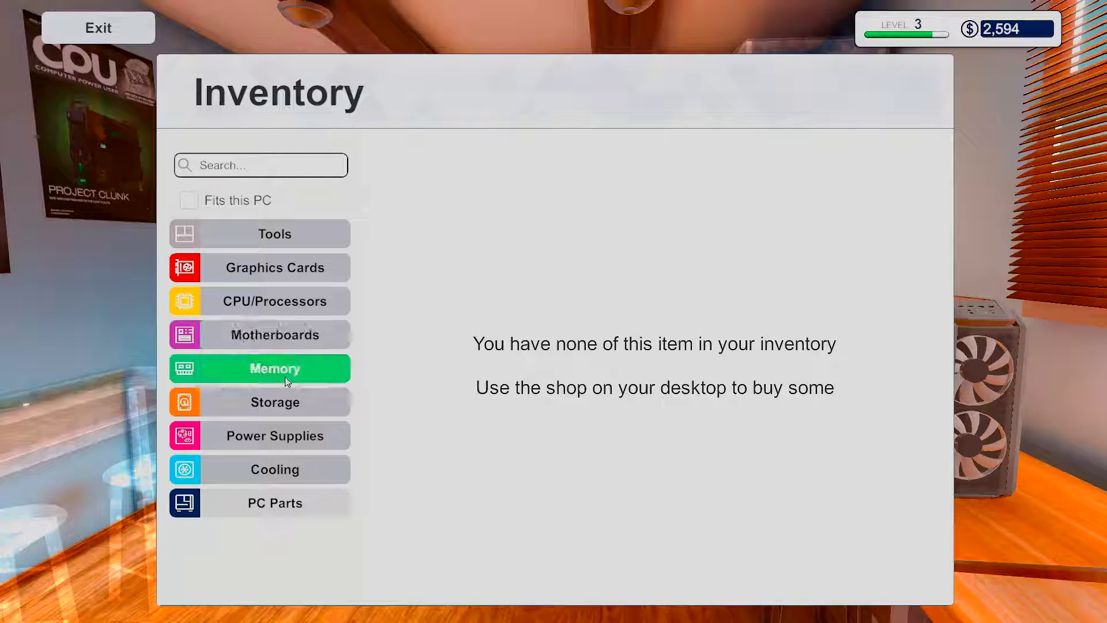
{"action": "left_click", "coordinate": [276, 403]}
{"action": "left_click", "coordinate": [283, 434]}
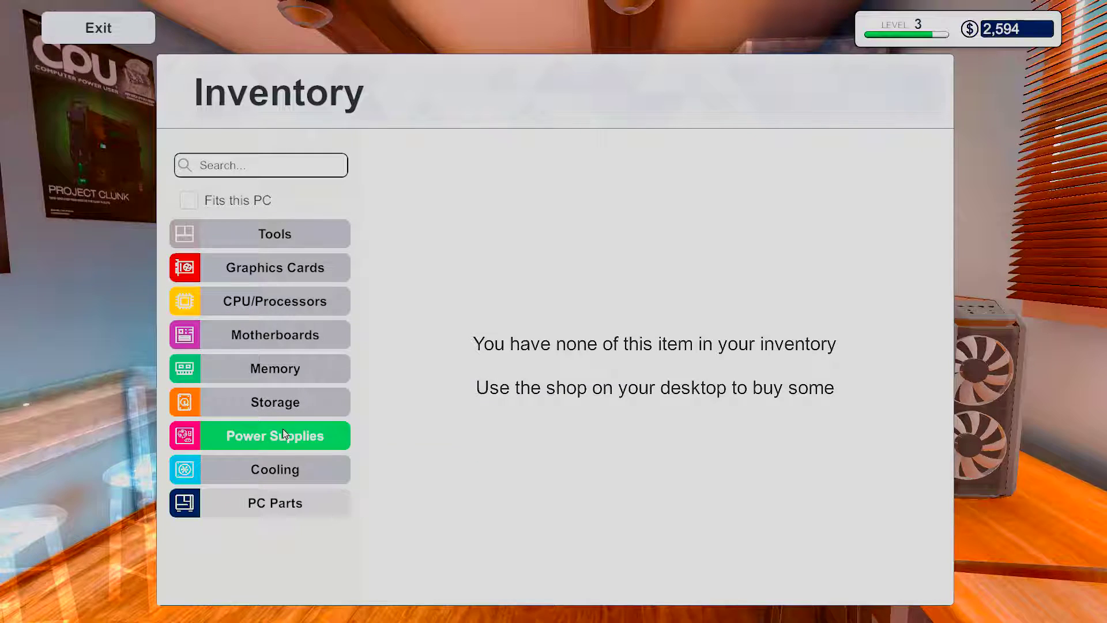
{"action": "left_click", "coordinate": [269, 403]}
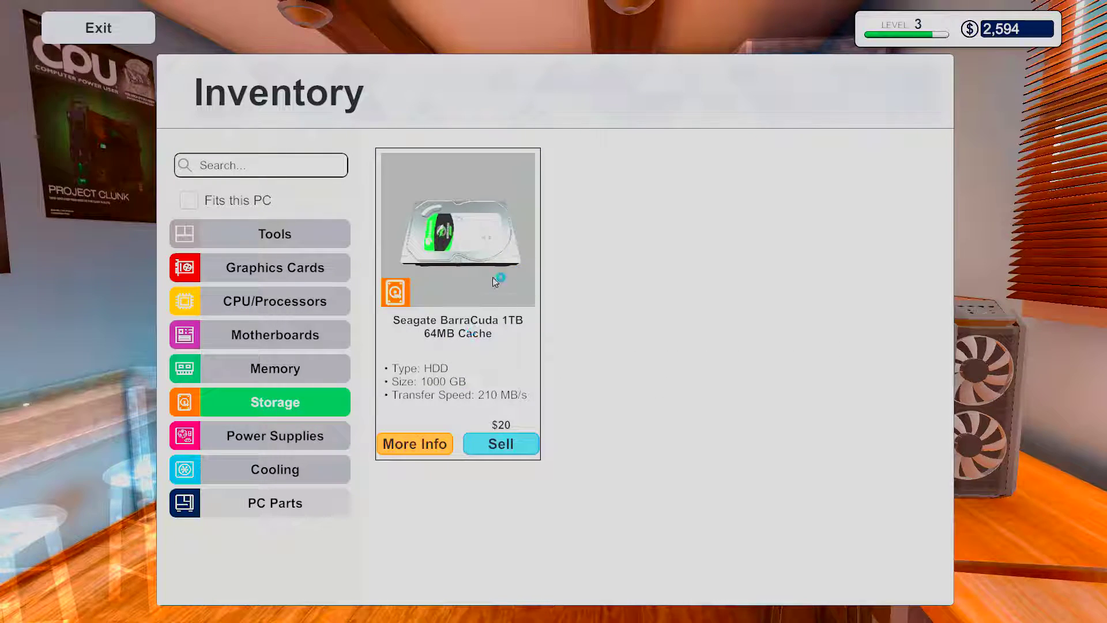
{"action": "key", "text": "Escape"}
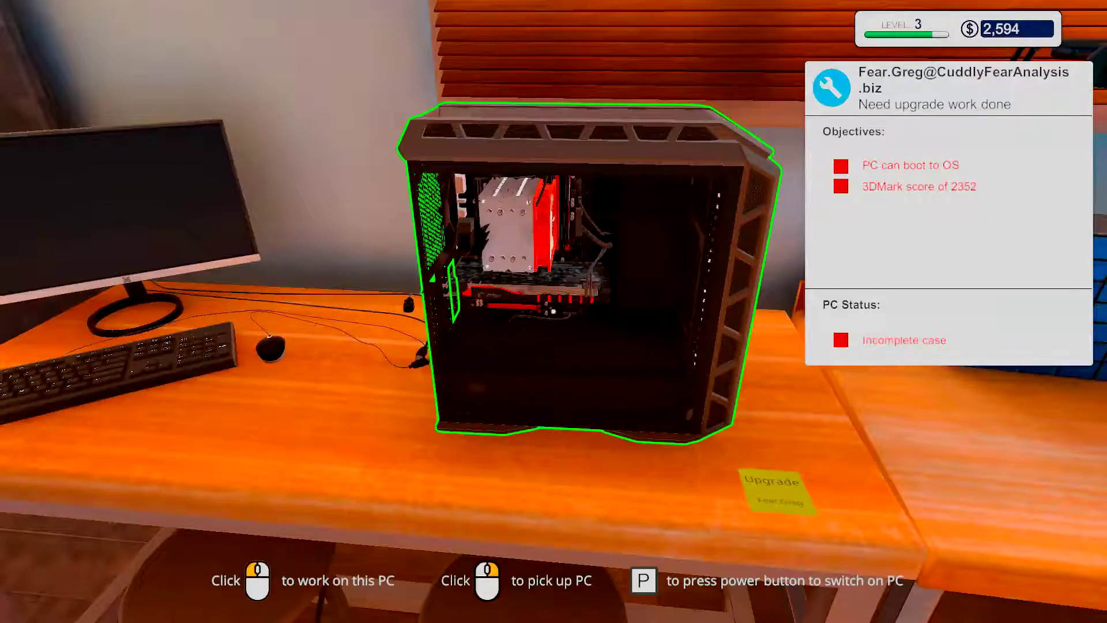
{"action": "key", "text": "s"}
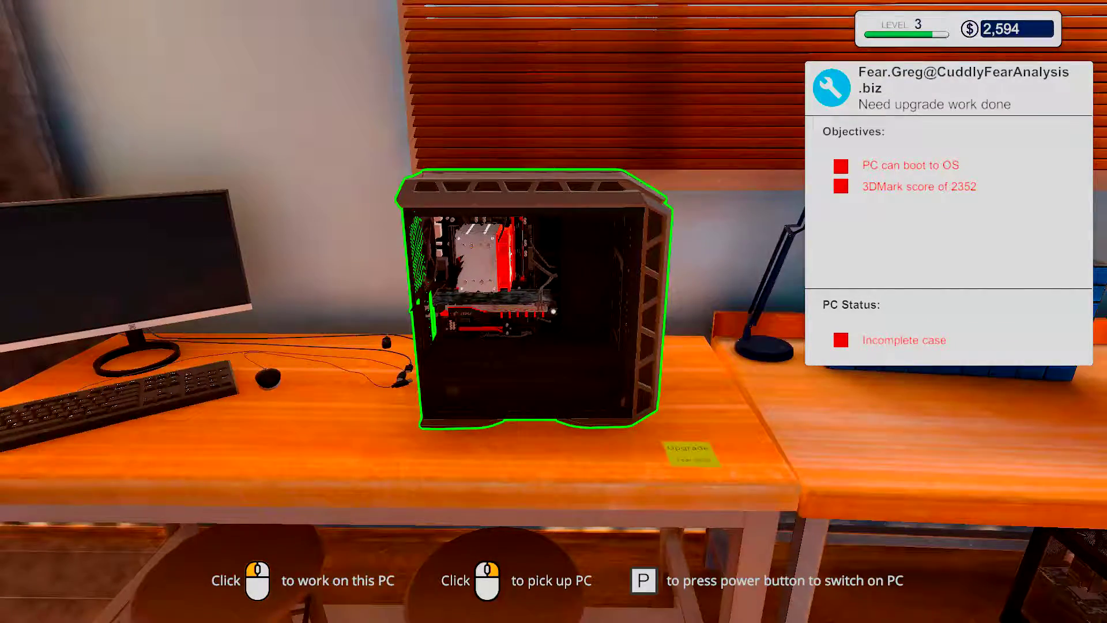
{"action": "key", "text": "w"}
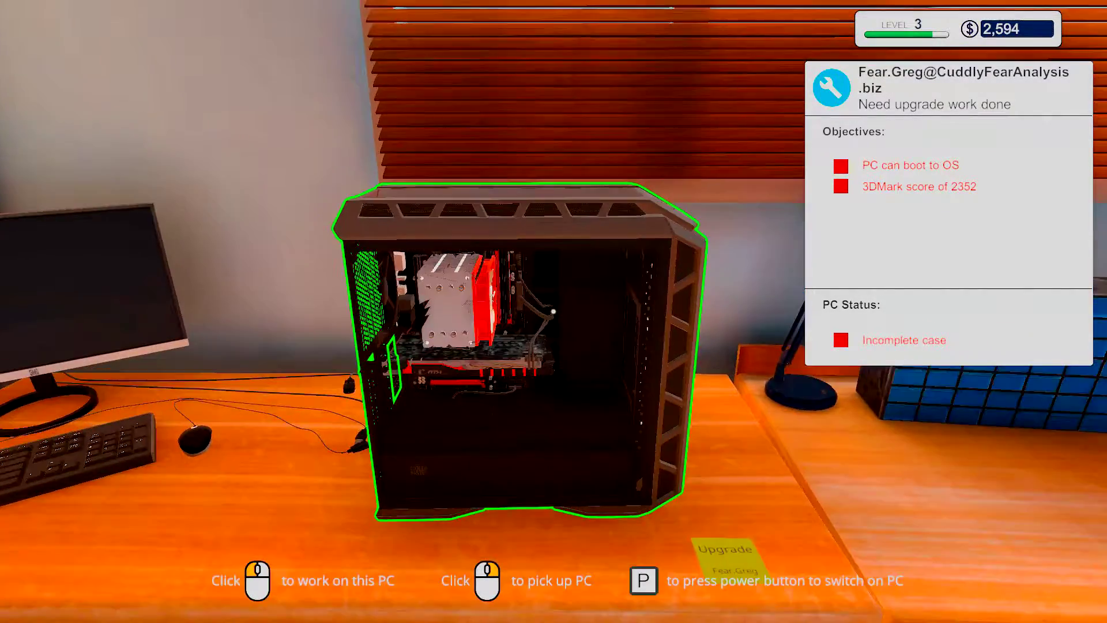
{"action": "key", "text": "d"}
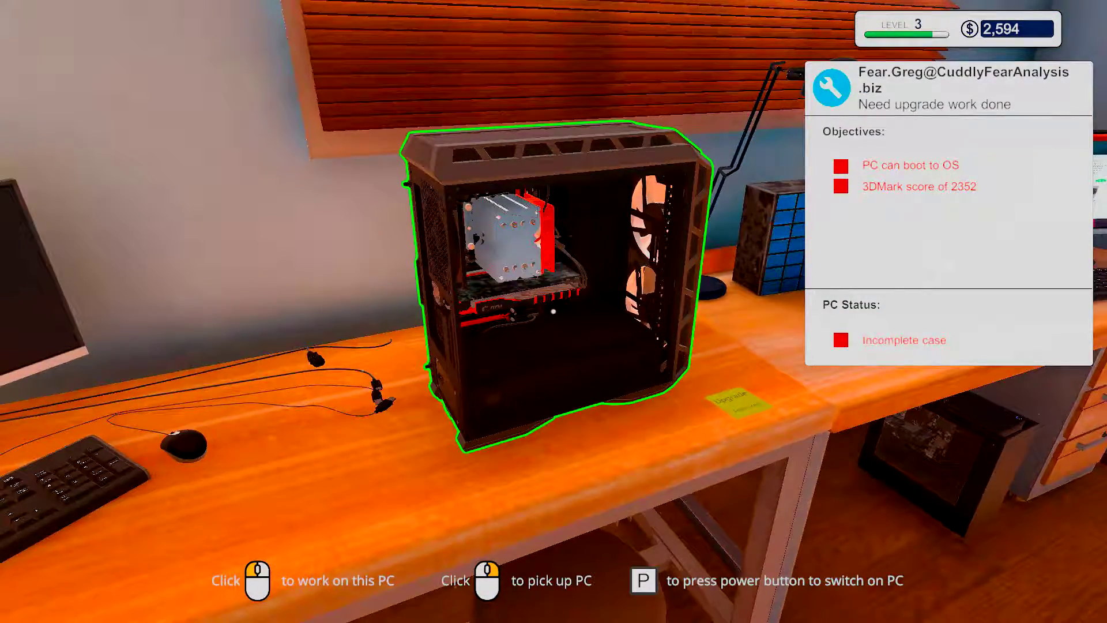
{"action": "right_click", "coordinate": [554, 312]}
{"action": "key", "text": "w"}
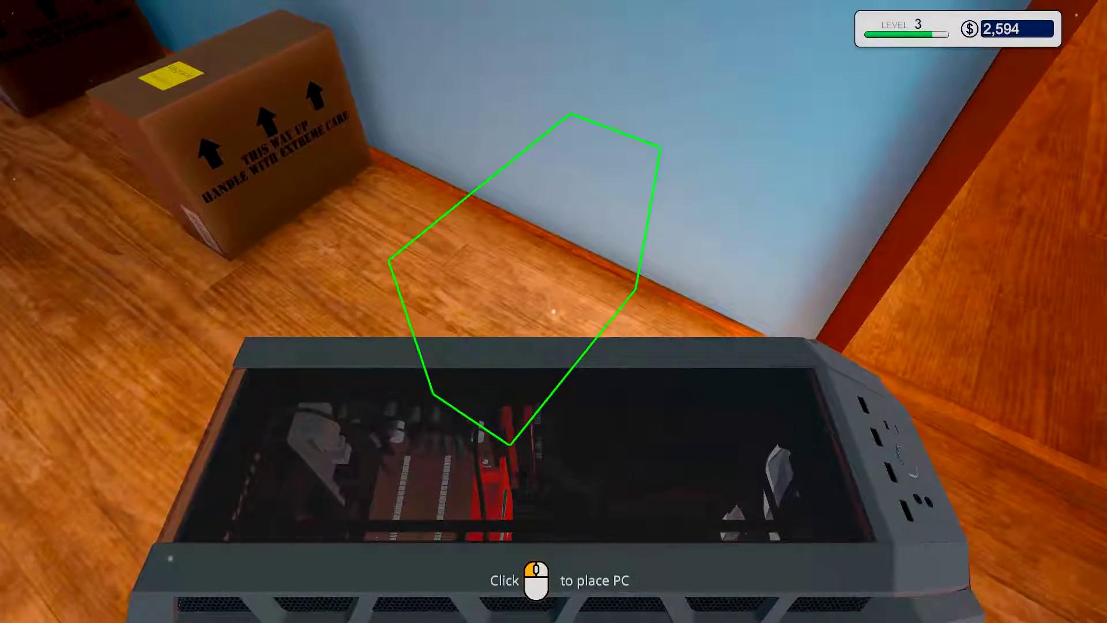
{"action": "left_click", "coordinate": [554, 312]}
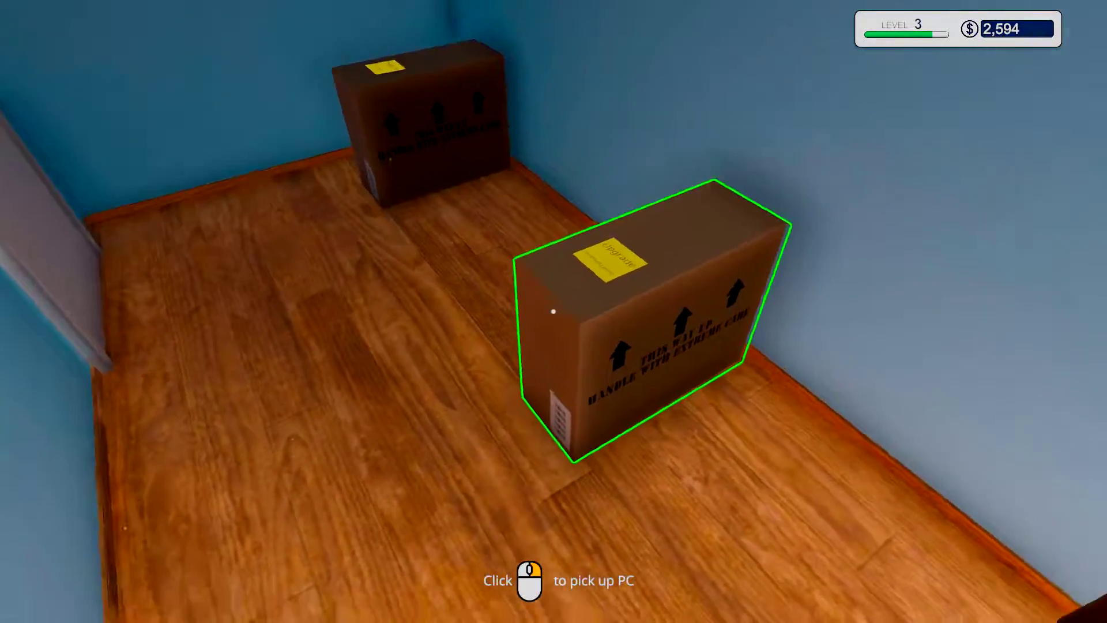
{"action": "left_click", "coordinate": [554, 311]}
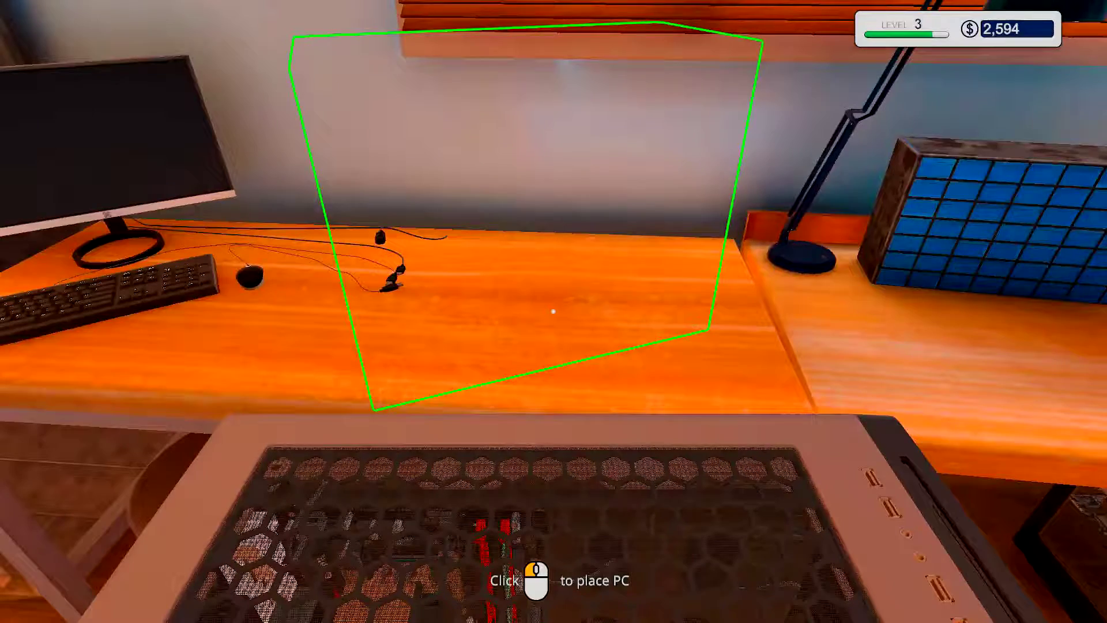
{"action": "left_click", "coordinate": [554, 311]}
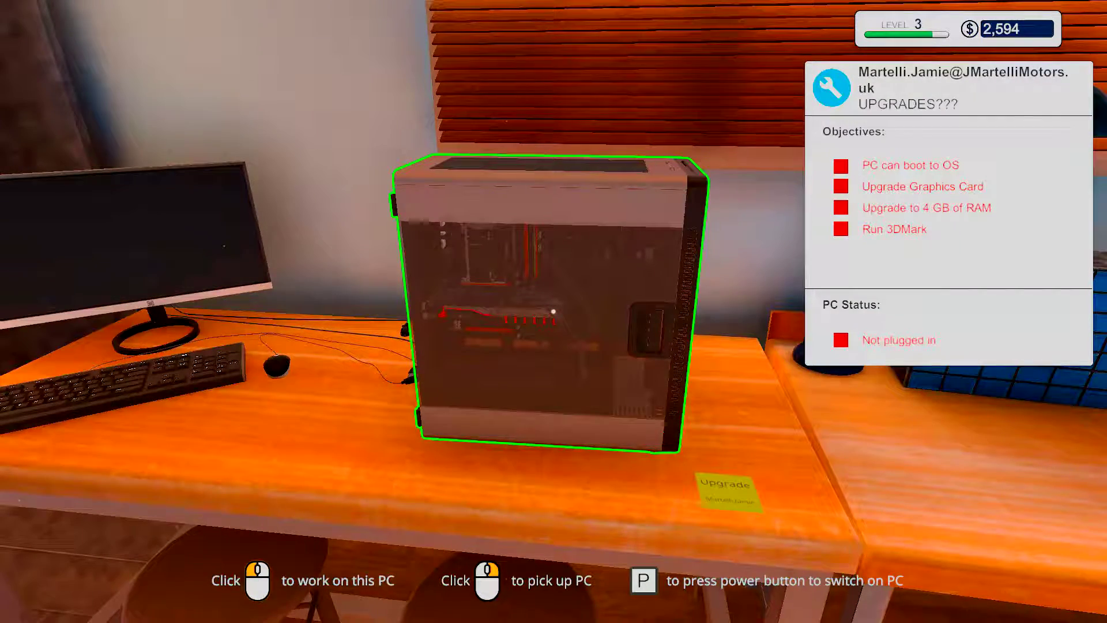
{"action": "left_click", "coordinate": [554, 311]}
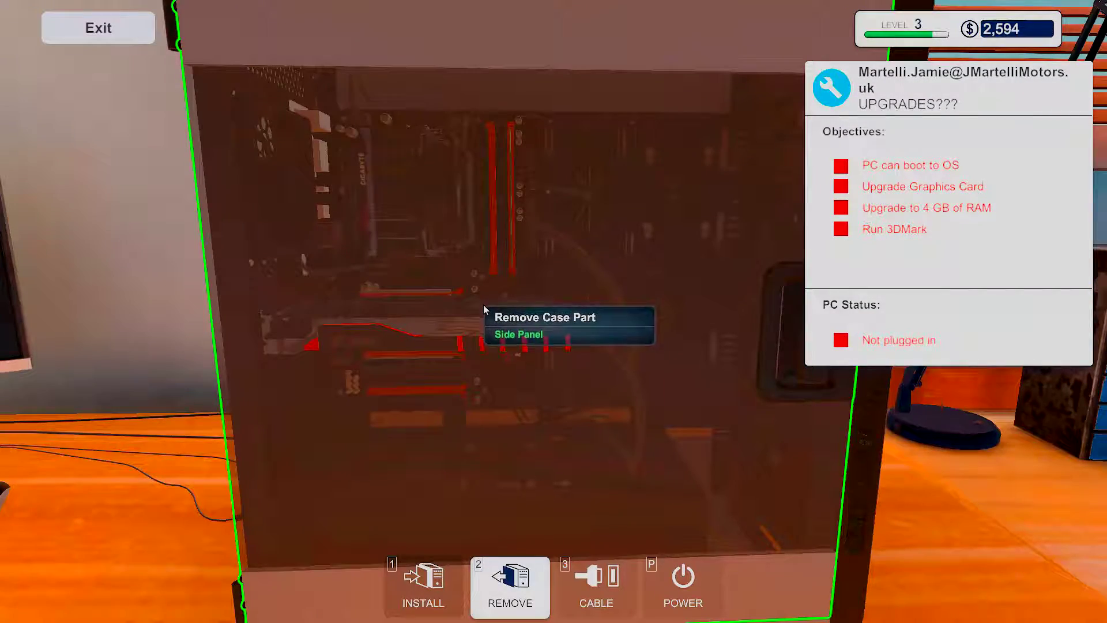
{"action": "left_click", "coordinate": [541, 292]}
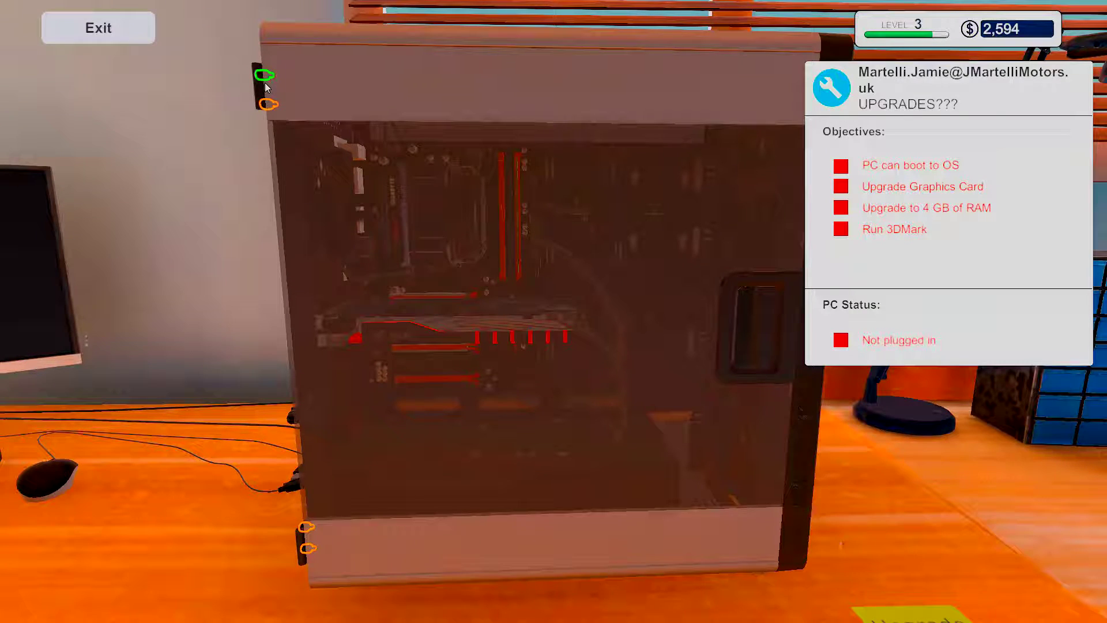
{"action": "left_click", "coordinate": [265, 106]}
{"action": "left_click", "coordinate": [305, 530]}
{"action": "left_click", "coordinate": [310, 546]}
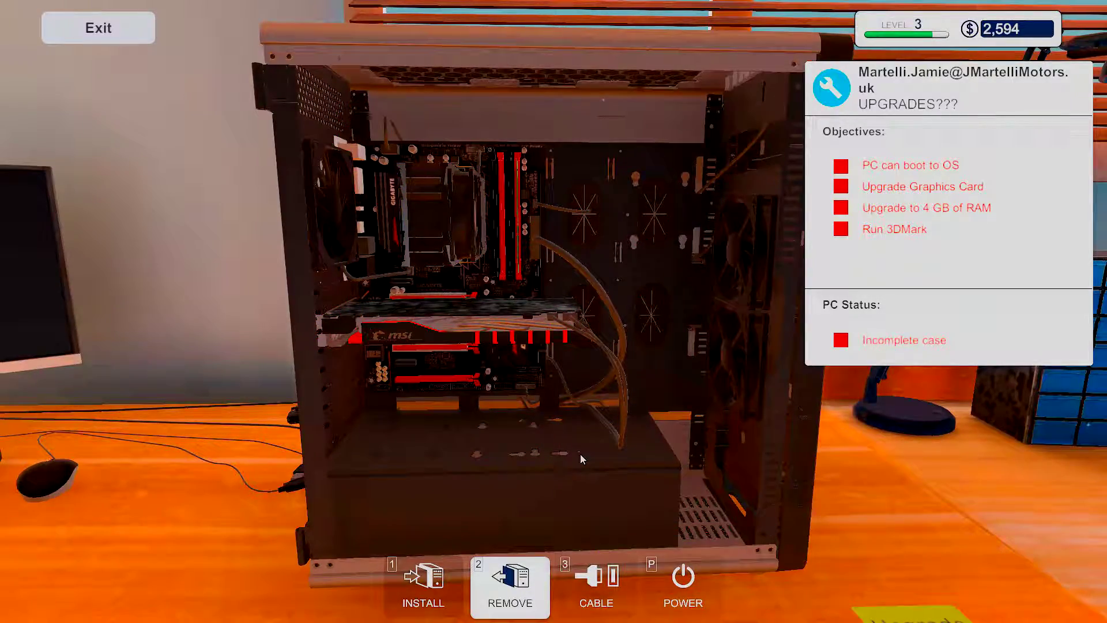
{"action": "key", "text": "Escape"}
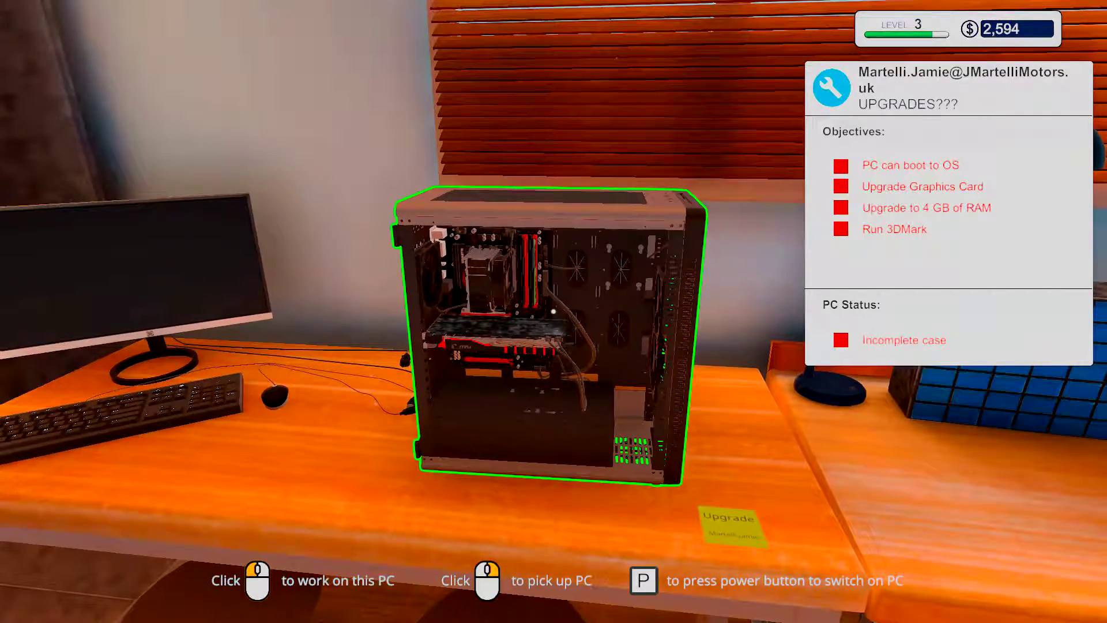
Step: Set Jamie Martelli's opened PC on the storage floor, then go to the office computer's shop
{"action": "right_click", "coordinate": [553, 311]}
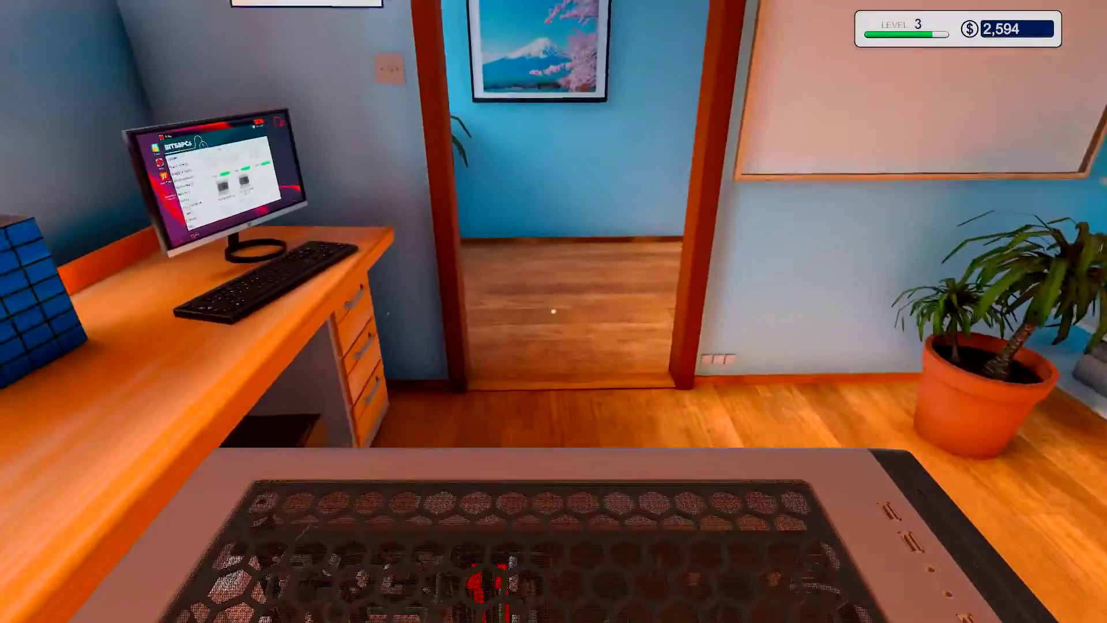
{"action": "key", "text": "w"}
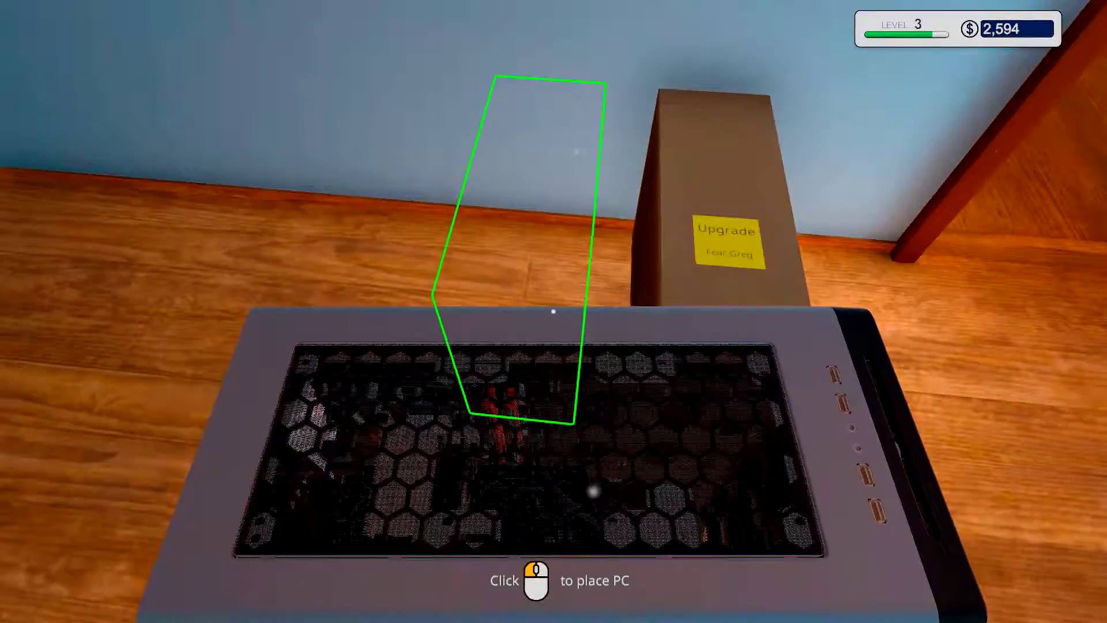
{"action": "left_click", "coordinate": [553, 311]}
{"action": "key", "text": "w"}
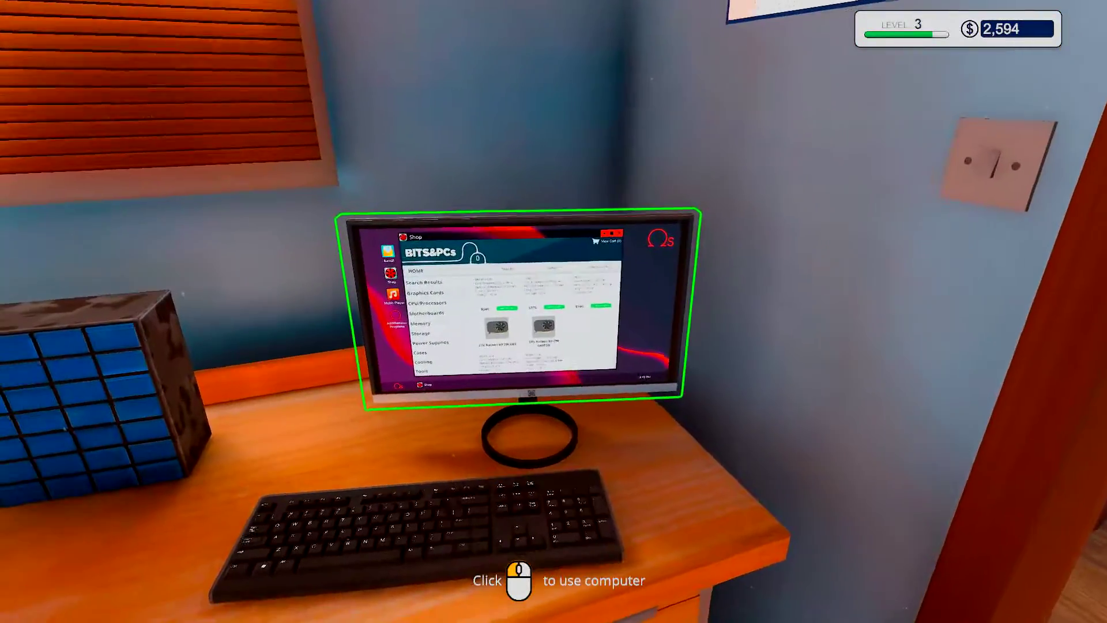
{"action": "left_click", "coordinate": [554, 312]}
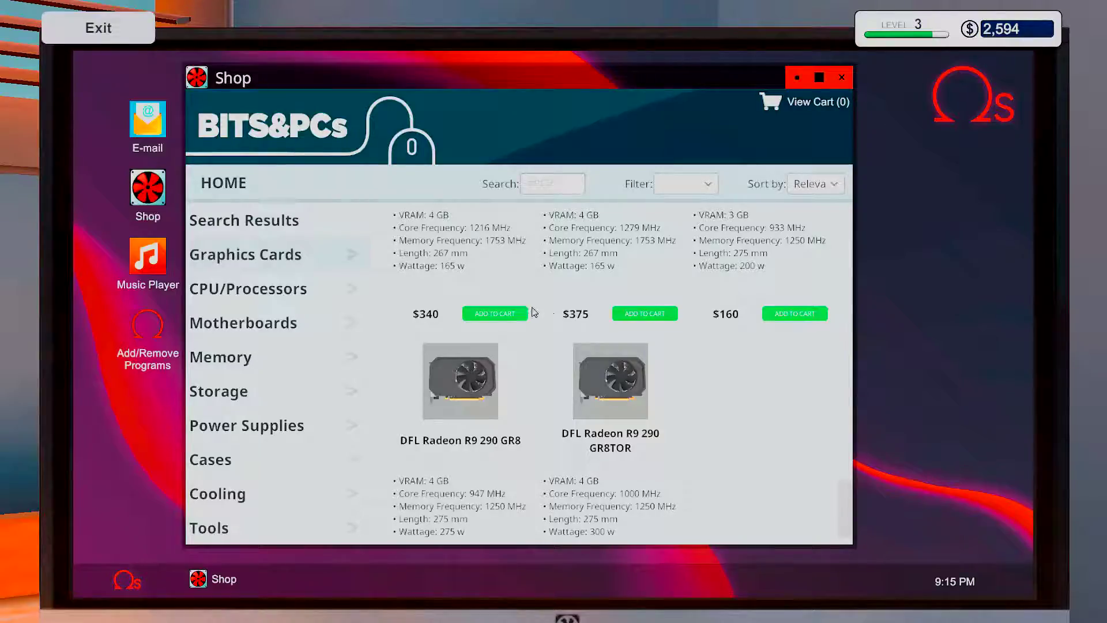
{"action": "scroll", "coordinate": [552, 365], "scroll_direction": "down", "scroll_amount": 2}
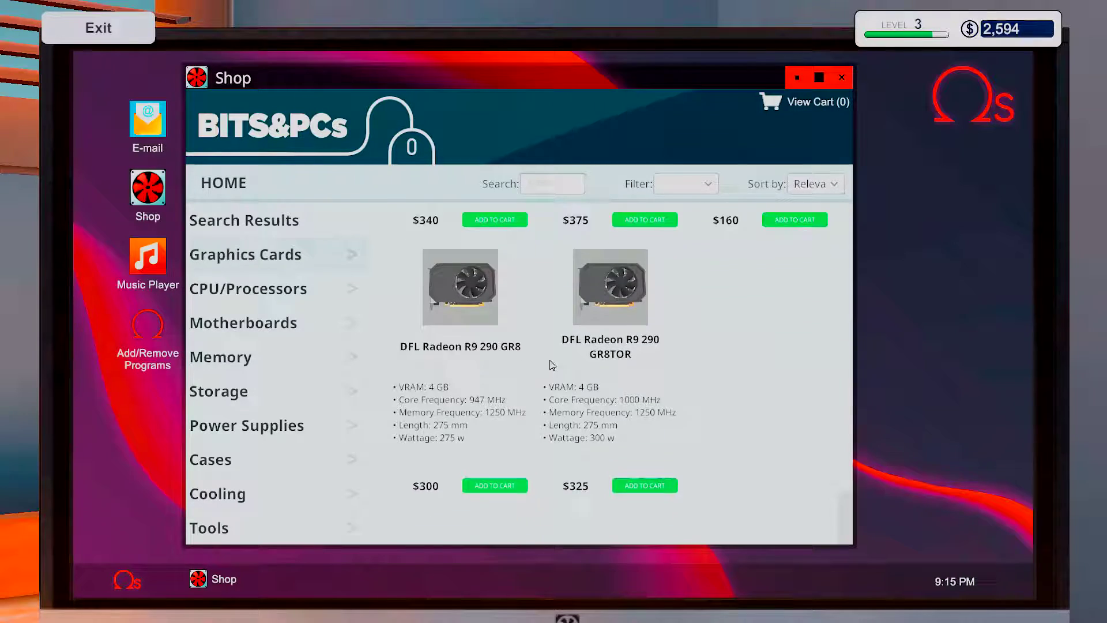
{"action": "scroll", "coordinate": [553, 363], "scroll_direction": "up", "scroll_amount": 3}
{"action": "scroll", "coordinate": [552, 363], "scroll_direction": "up", "scroll_amount": 1}
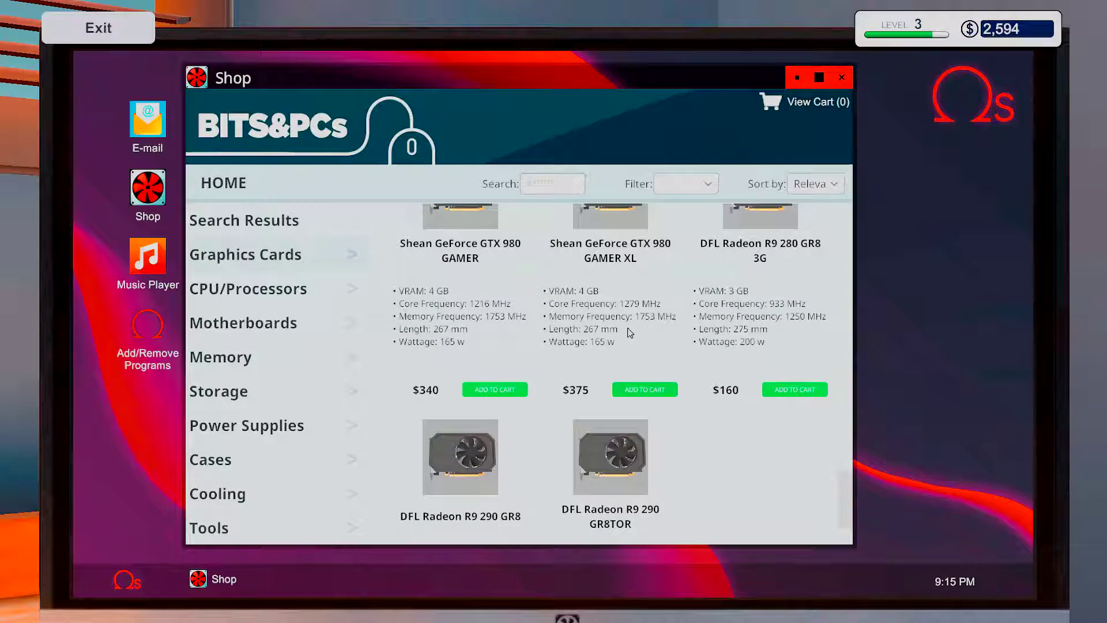
{"action": "scroll", "coordinate": [635, 336], "scroll_direction": "up", "scroll_amount": 2}
{"action": "scroll", "coordinate": [643, 344], "scroll_direction": "up", "scroll_amount": 1}
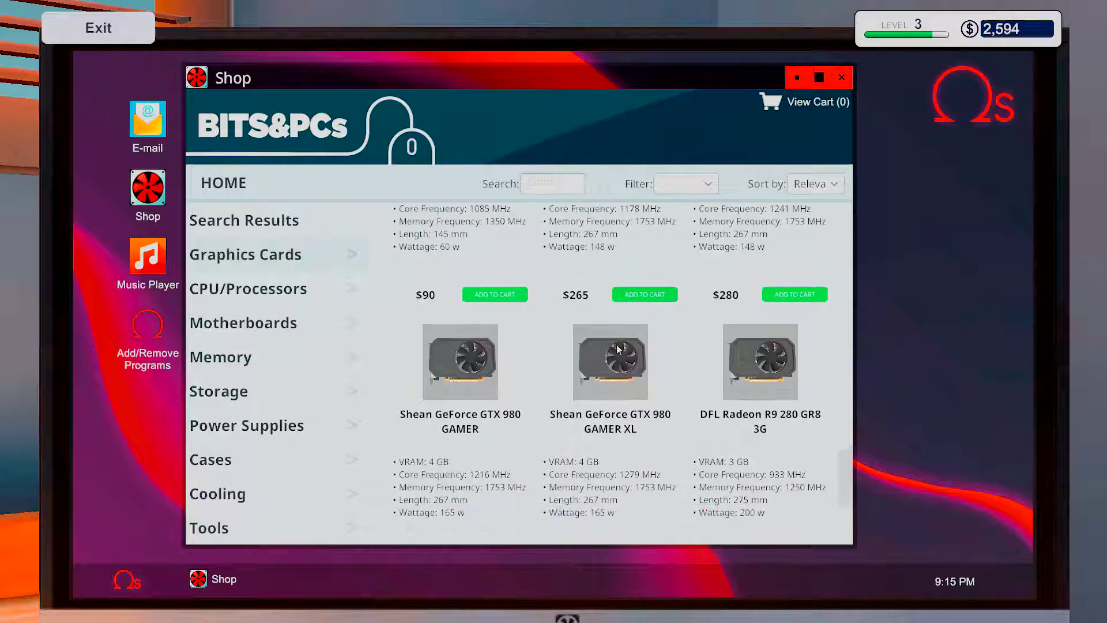
{"action": "scroll", "coordinate": [616, 348], "scroll_direction": "down", "scroll_amount": 1}
{"action": "scroll", "coordinate": [489, 411], "scroll_direction": "up", "scroll_amount": 2}
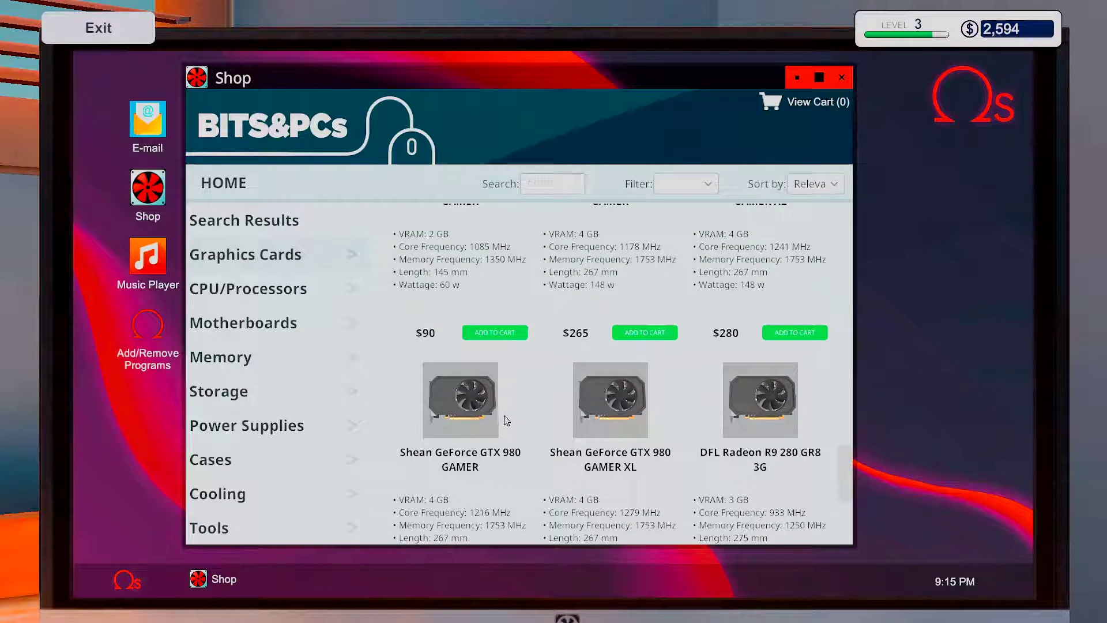
{"action": "scroll", "coordinate": [509, 415], "scroll_direction": "down", "scroll_amount": 1}
{"action": "scroll", "coordinate": [487, 402], "scroll_direction": "down", "scroll_amount": 1}
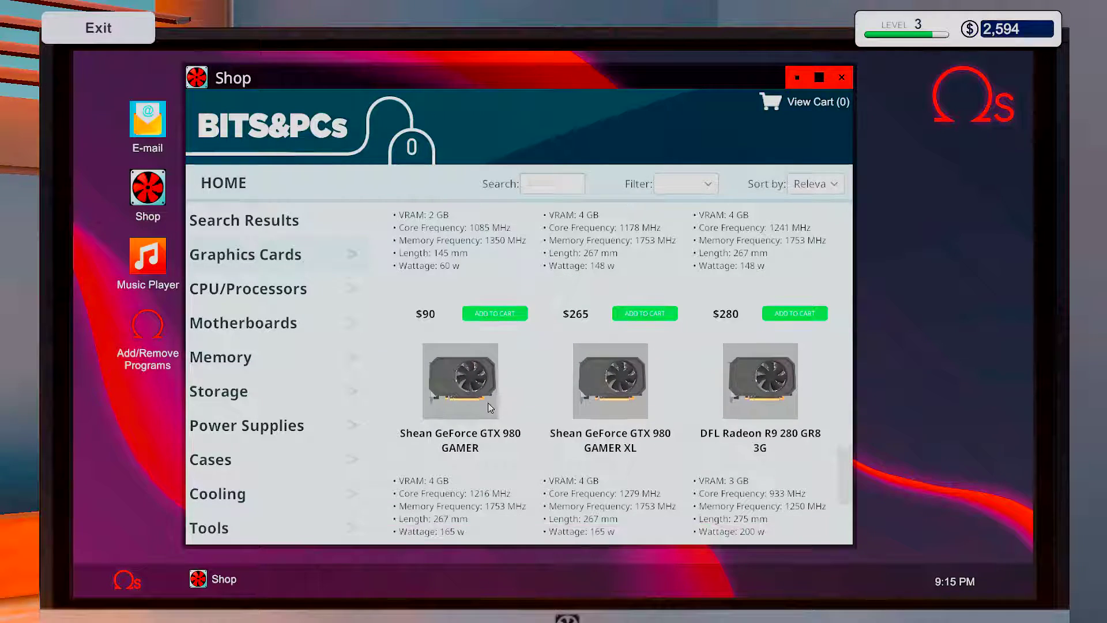
Step: Buy a GTX 980 GAMER, GTX 970 GAMER and Mortoni Value Supreme 2 GB stick for $655
{"action": "left_click", "coordinate": [494, 504]}
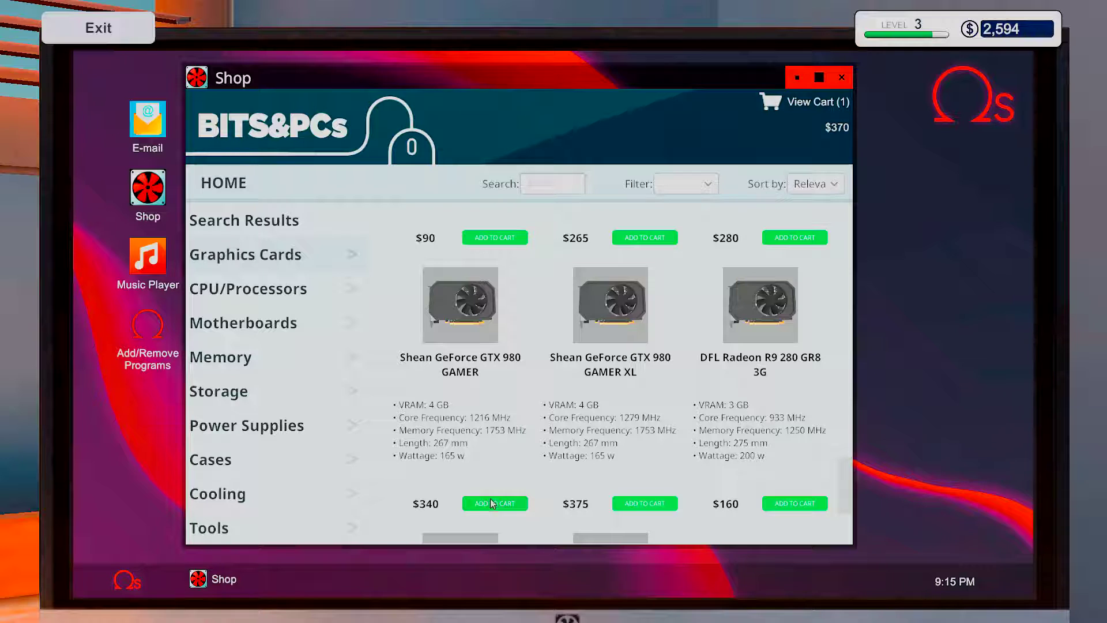
{"action": "scroll", "coordinate": [562, 368], "scroll_direction": "up", "scroll_amount": 2}
{"action": "scroll", "coordinate": [562, 406], "scroll_direction": "up", "scroll_amount": 1}
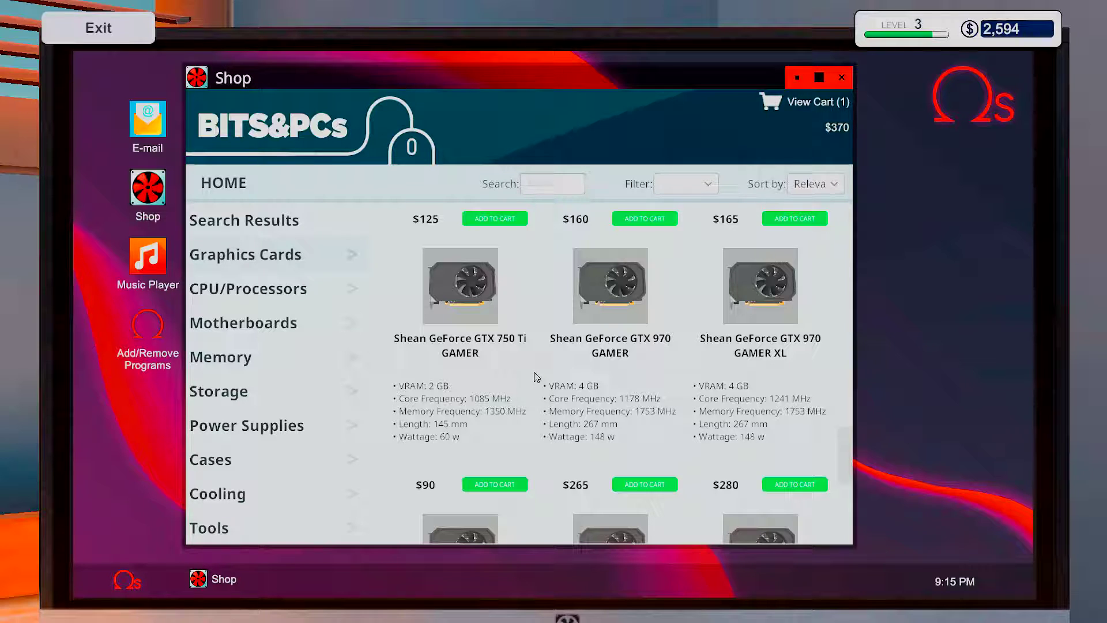
{"action": "scroll", "coordinate": [522, 374], "scroll_direction": "up", "scroll_amount": 1}
{"action": "scroll", "coordinate": [524, 385], "scroll_direction": "up", "scroll_amount": 1}
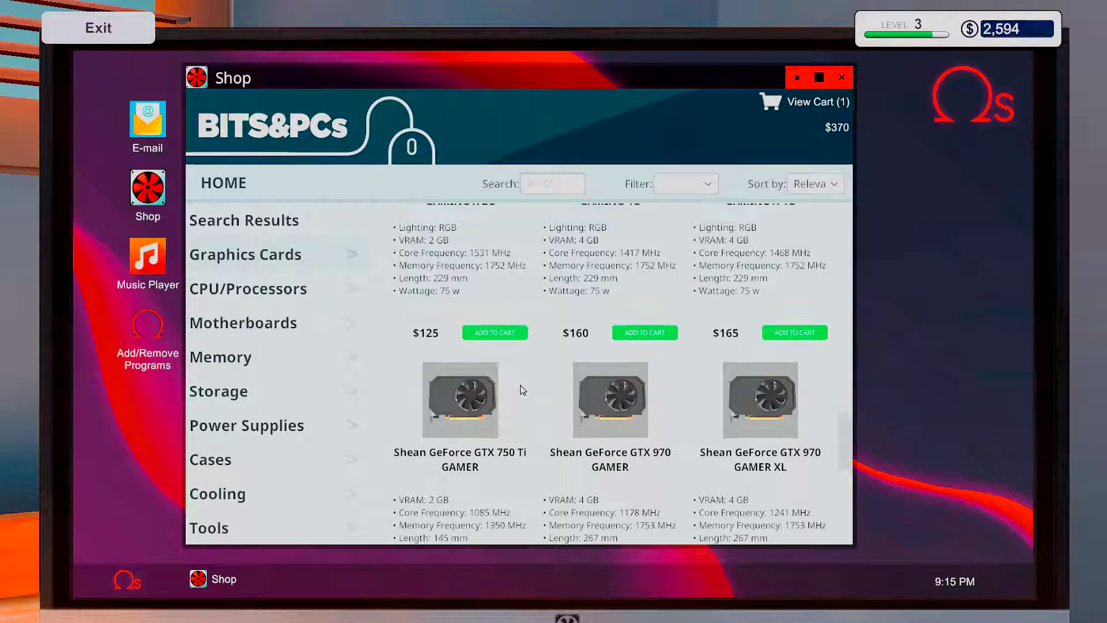
{"action": "scroll", "coordinate": [524, 389], "scroll_direction": "down", "scroll_amount": 1}
{"action": "scroll", "coordinate": [527, 377], "scroll_direction": "down", "scroll_amount": 1}
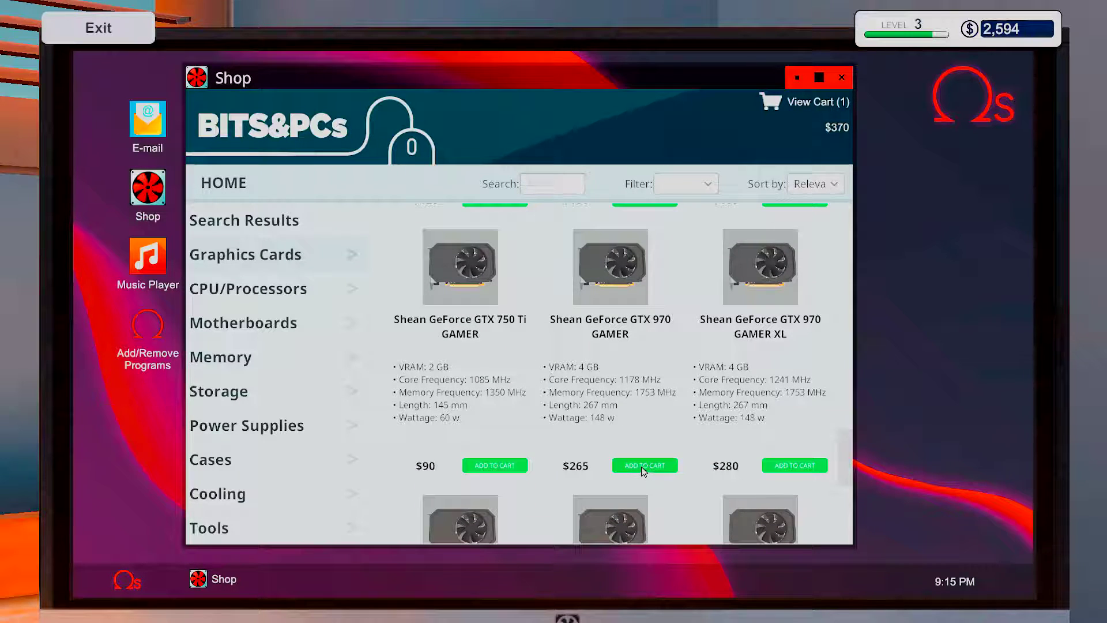
{"action": "left_click", "coordinate": [642, 467]}
{"action": "left_click", "coordinate": [242, 362]}
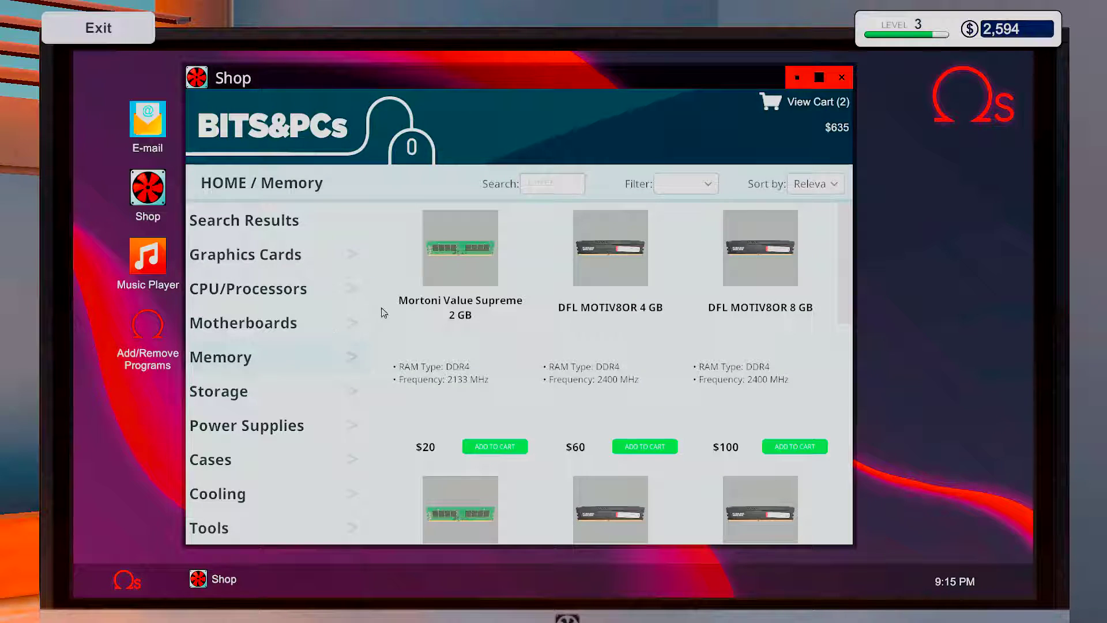
{"action": "left_click", "coordinate": [453, 240]}
{"action": "left_click", "coordinate": [787, 526]}
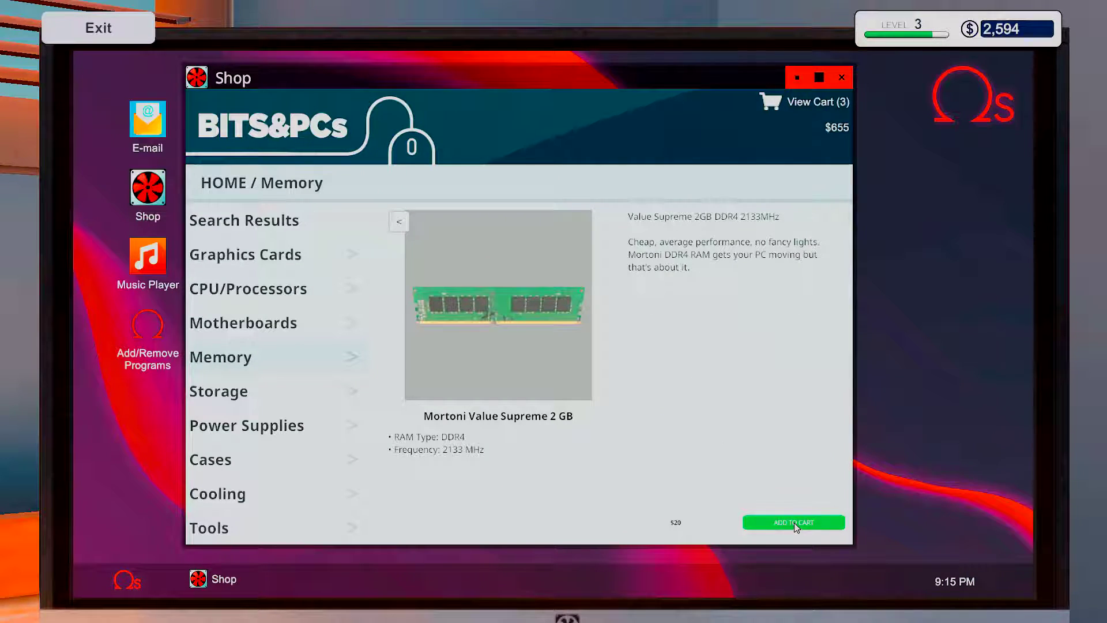
{"action": "left_click", "coordinate": [830, 106]}
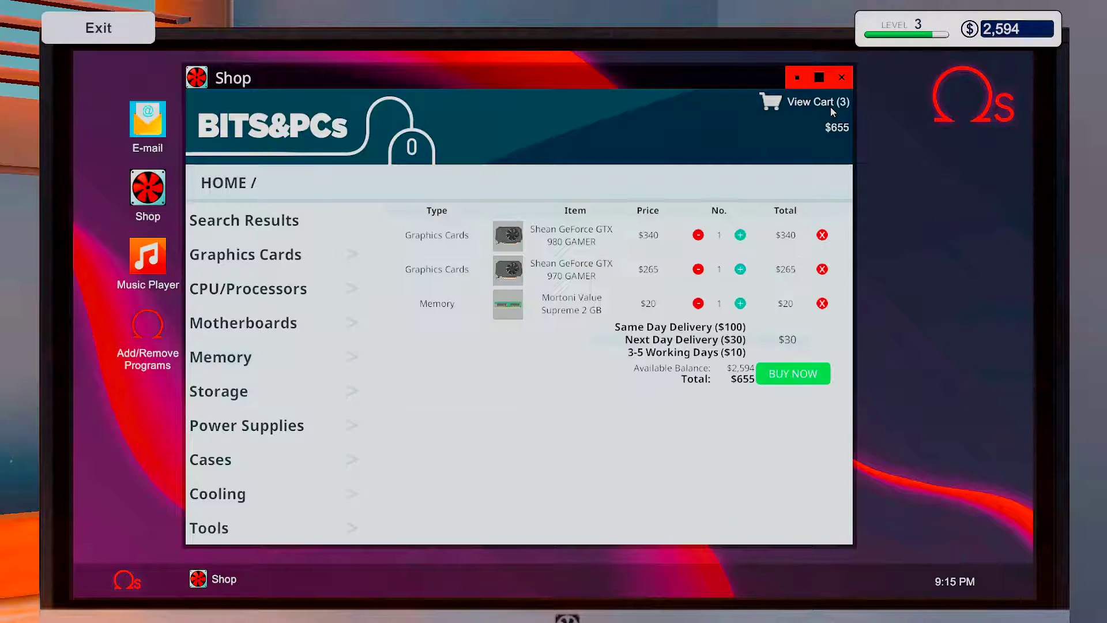
{"action": "left_click", "coordinate": [803, 374]}
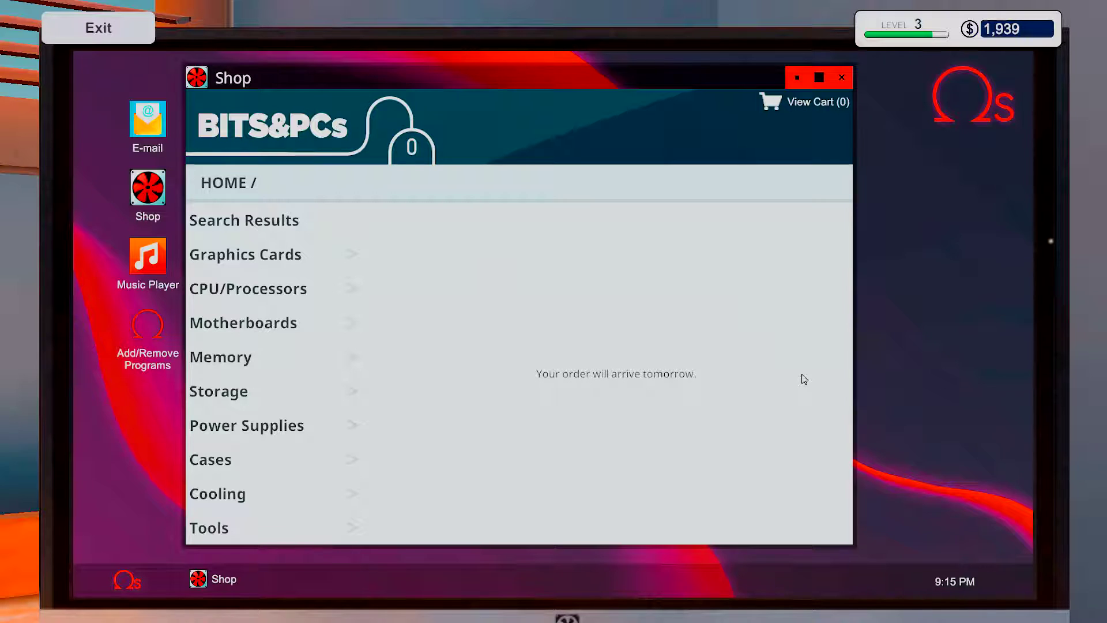
Step: Read Realcheez's gaming rig email showing the CPU needs thermal paste, then leave the computer
{"action": "left_click", "coordinate": [842, 79]}
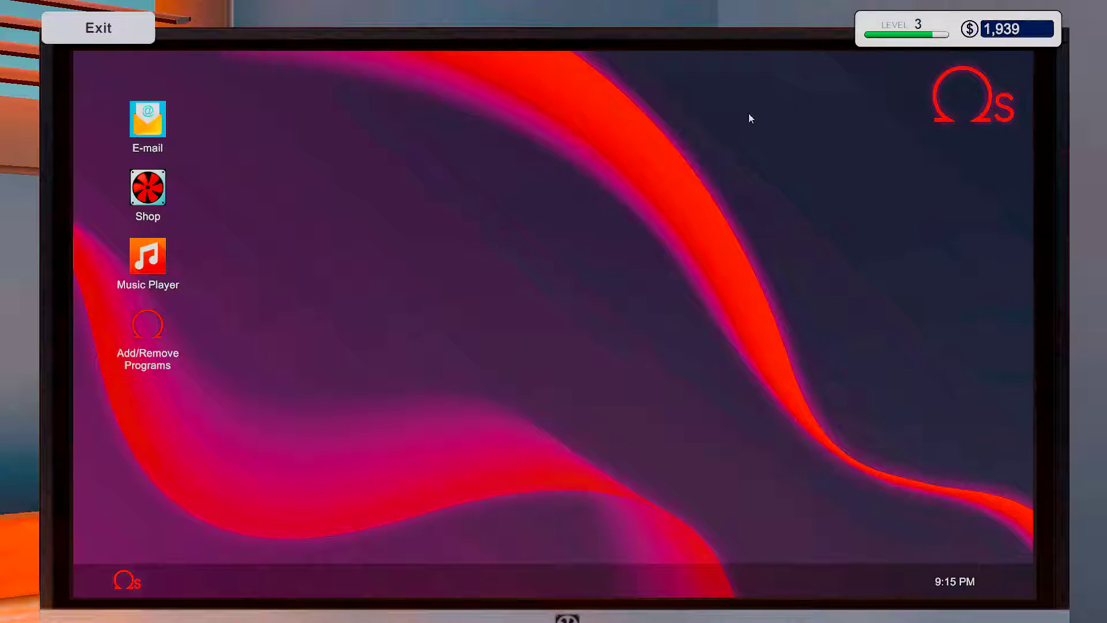
{"action": "left_click", "coordinate": [147, 120]}
{"action": "left_click", "coordinate": [390, 186]}
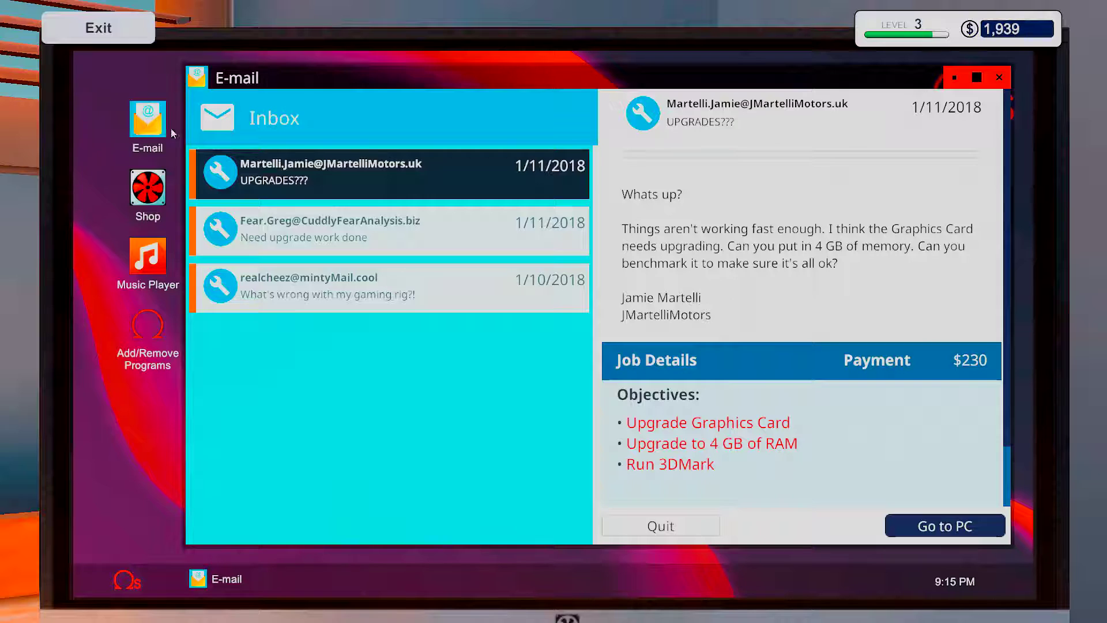
{"action": "left_click", "coordinate": [333, 282]}
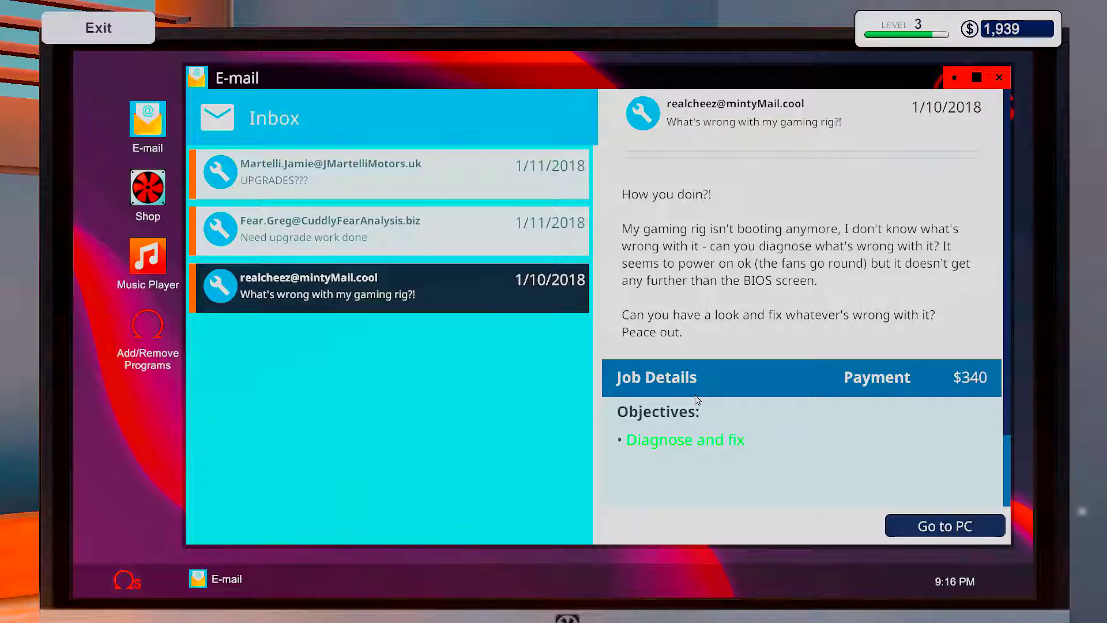
{"action": "scroll", "coordinate": [696, 398], "scroll_direction": "down", "scroll_amount": 2}
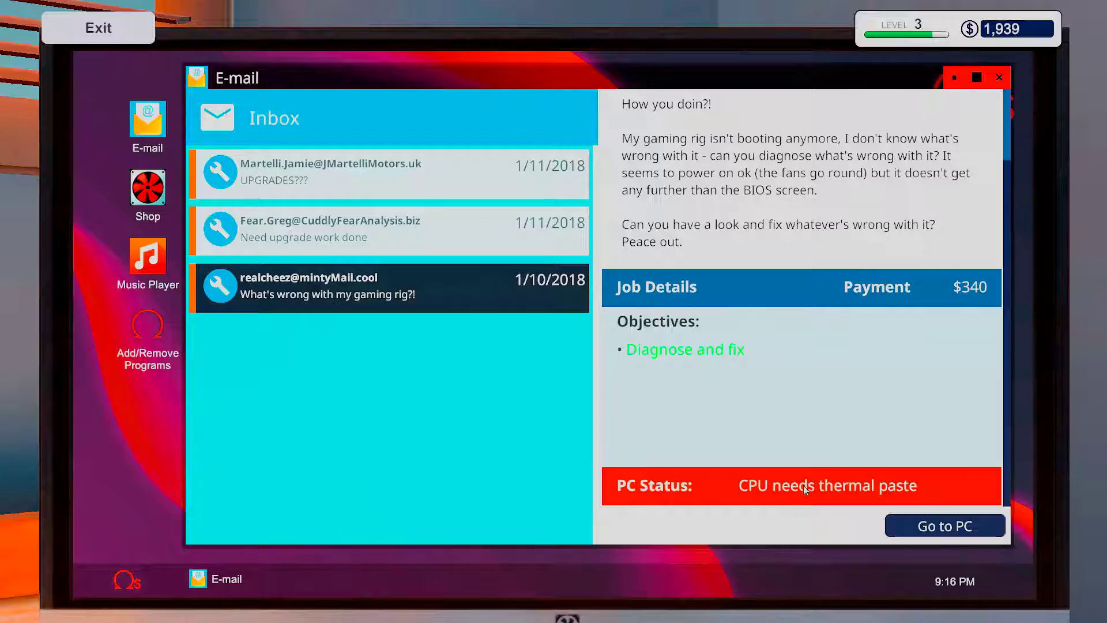
{"action": "key", "text": "Escape"}
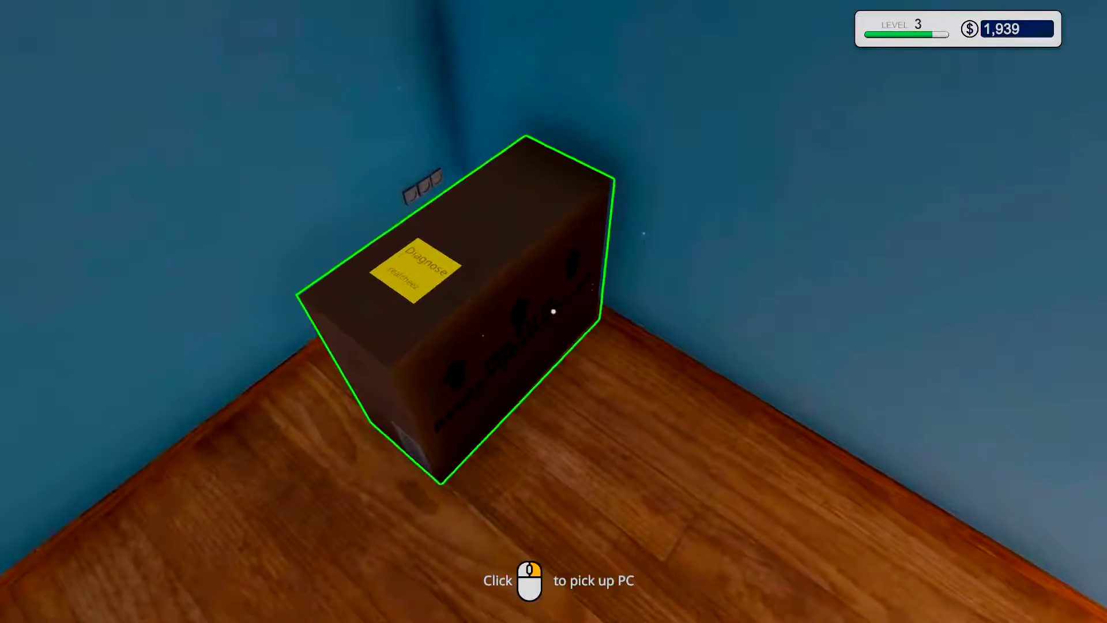
Step: Carry Realcheez's rig to the workbench and begin unscrewing its side panel
{"action": "left_click", "coordinate": [554, 311]}
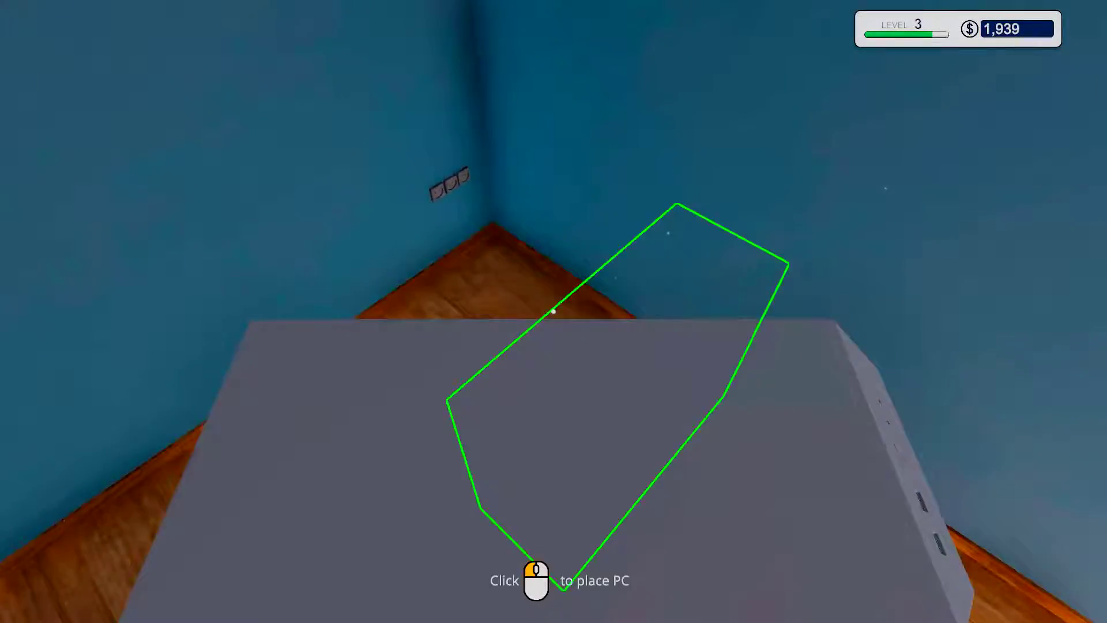
{"action": "key", "text": "w"}
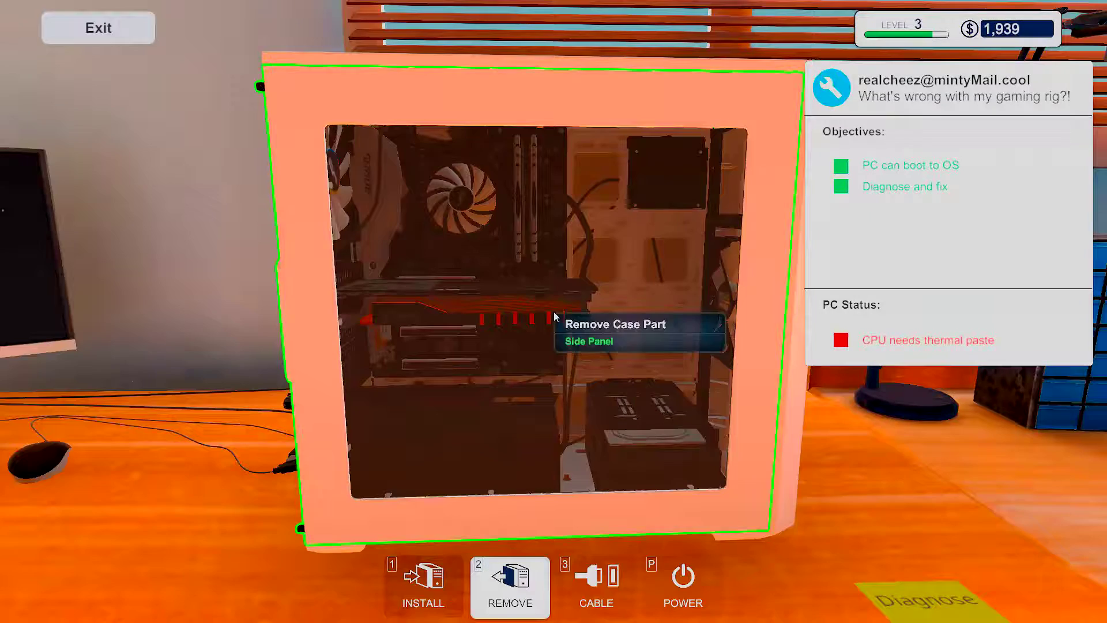
{"action": "left_click", "coordinate": [304, 262]}
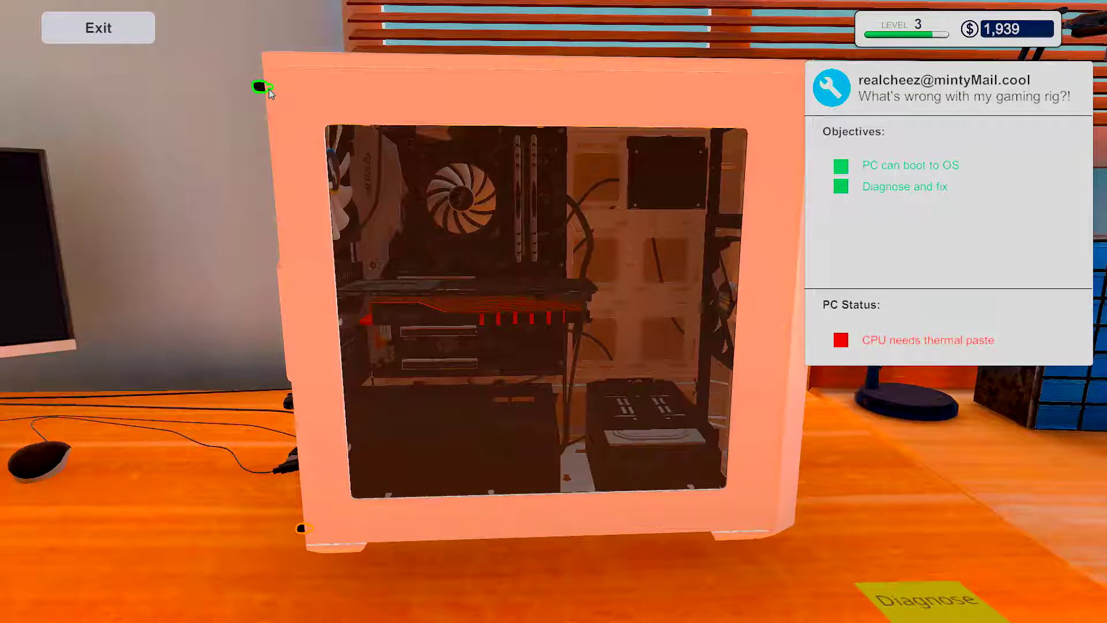
{"action": "left_click", "coordinate": [303, 531]}
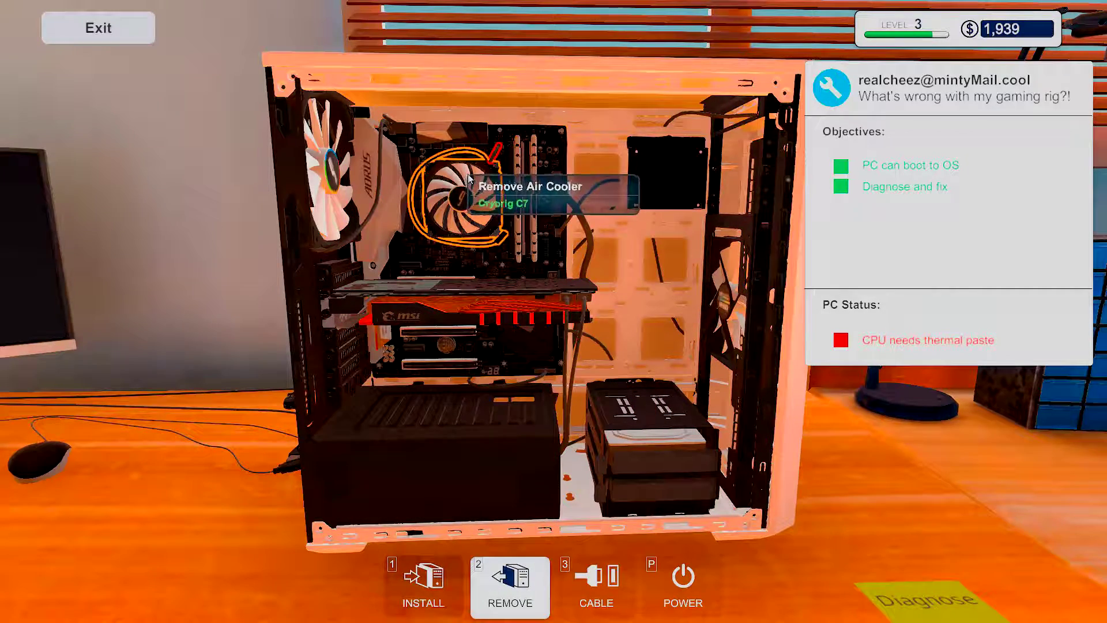
Step: Remove the CPU air cooler and apply thermal paste to Realcheez's CPU
{"action": "left_click", "coordinate": [500, 149]}
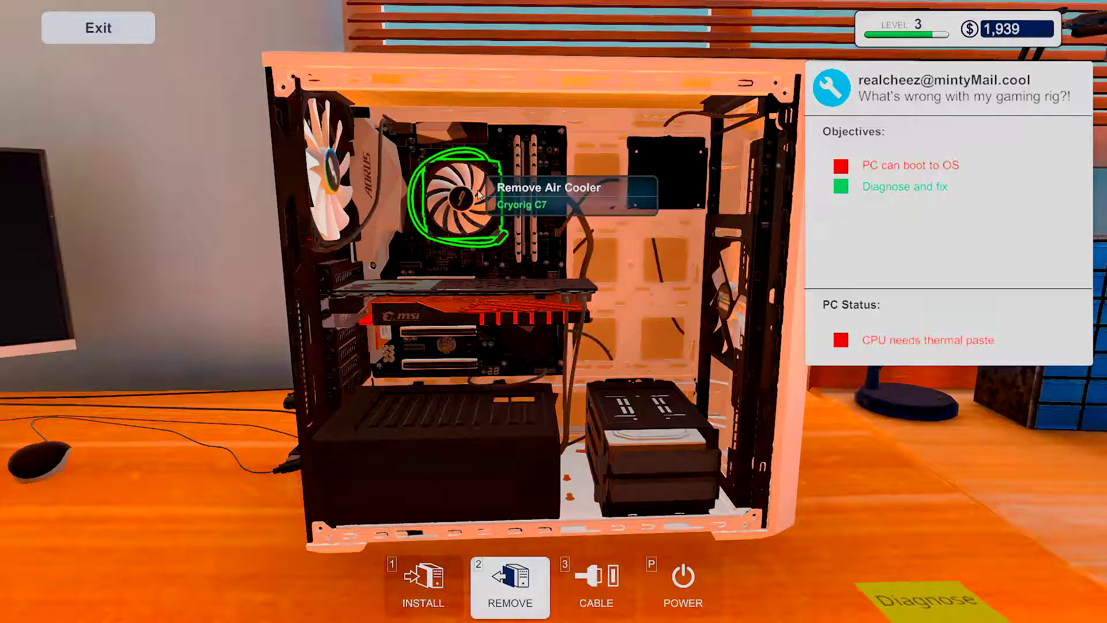
{"action": "left_click", "coordinate": [497, 190]}
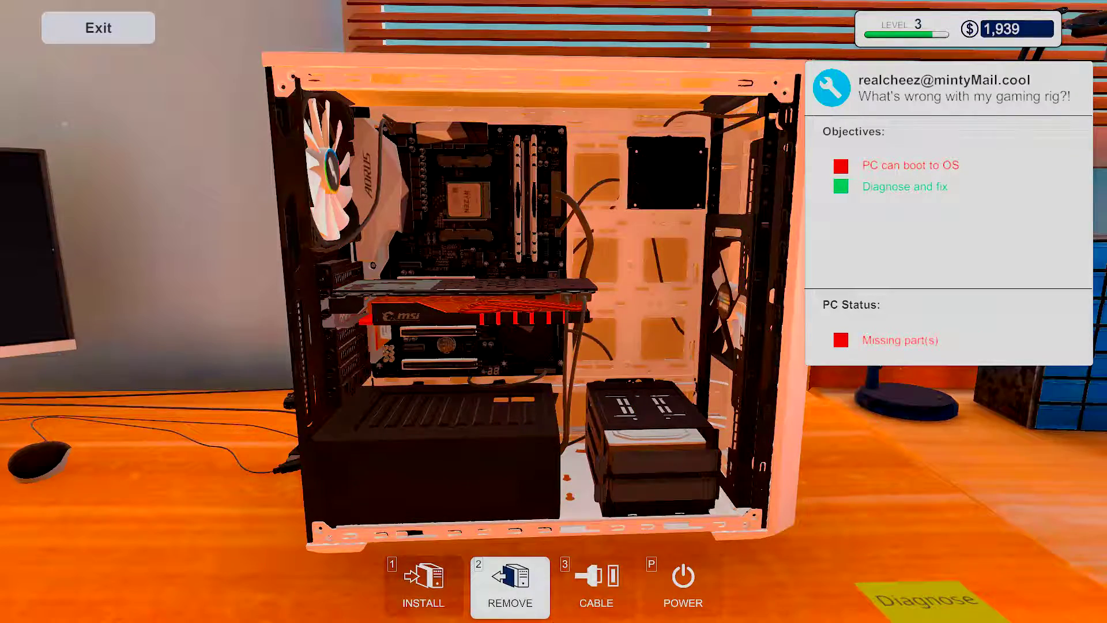
{"action": "left_click", "coordinate": [422, 584]}
{"action": "left_click", "coordinate": [463, 270]}
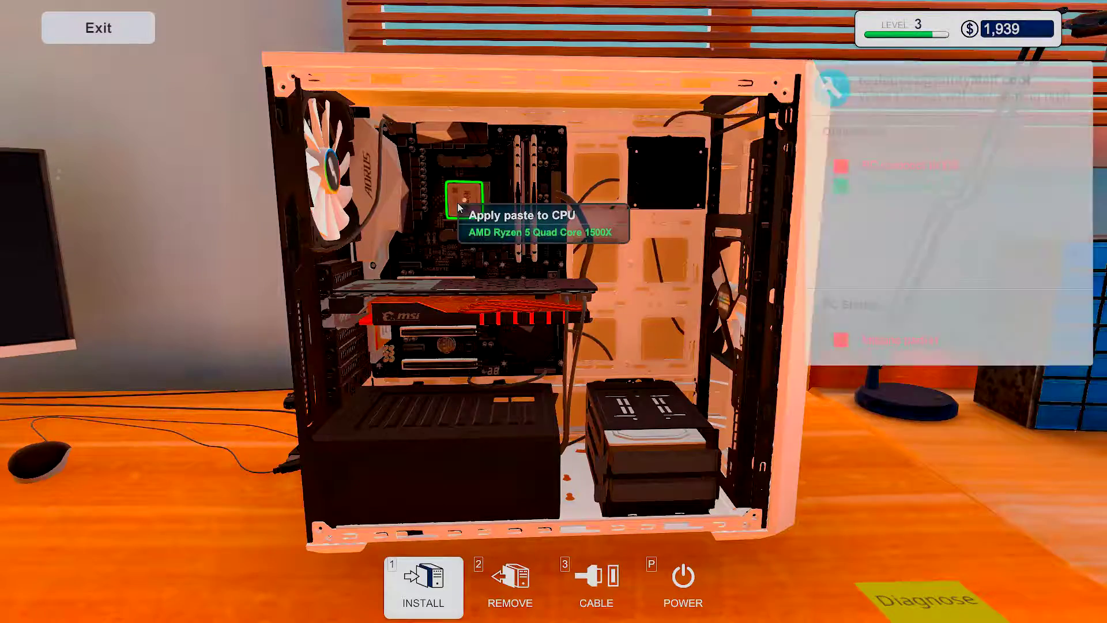
{"action": "left_click", "coordinate": [445, 591]}
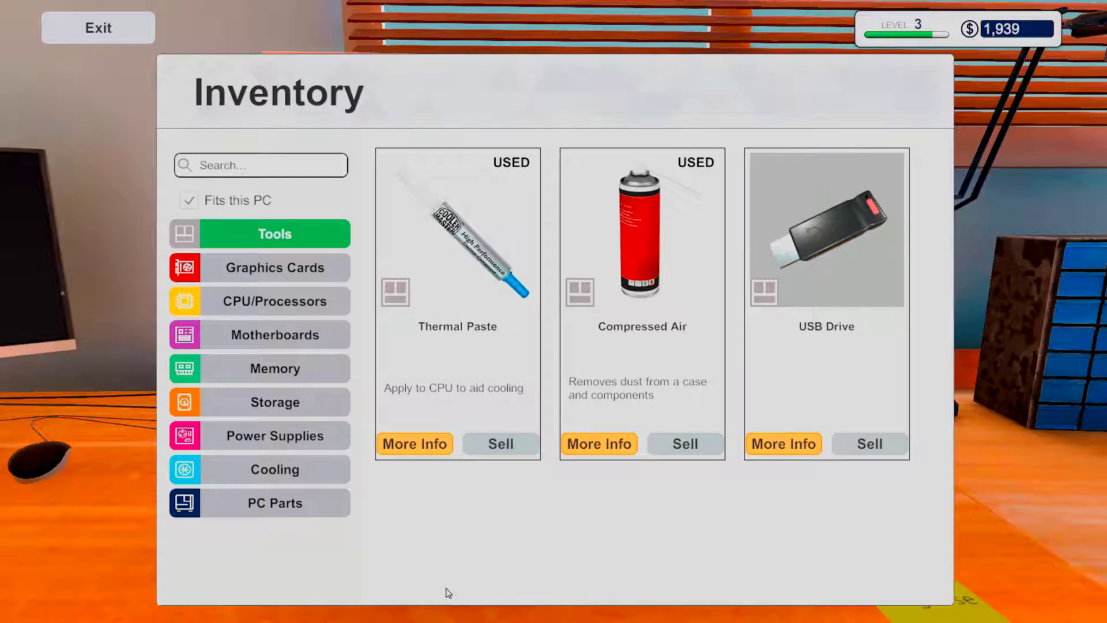
Step: Remount the Cryorig C7 cooler on the CPU and connect its cable to the motherboard
{"action": "left_click", "coordinate": [283, 464]}
{"action": "left_click", "coordinate": [457, 234]}
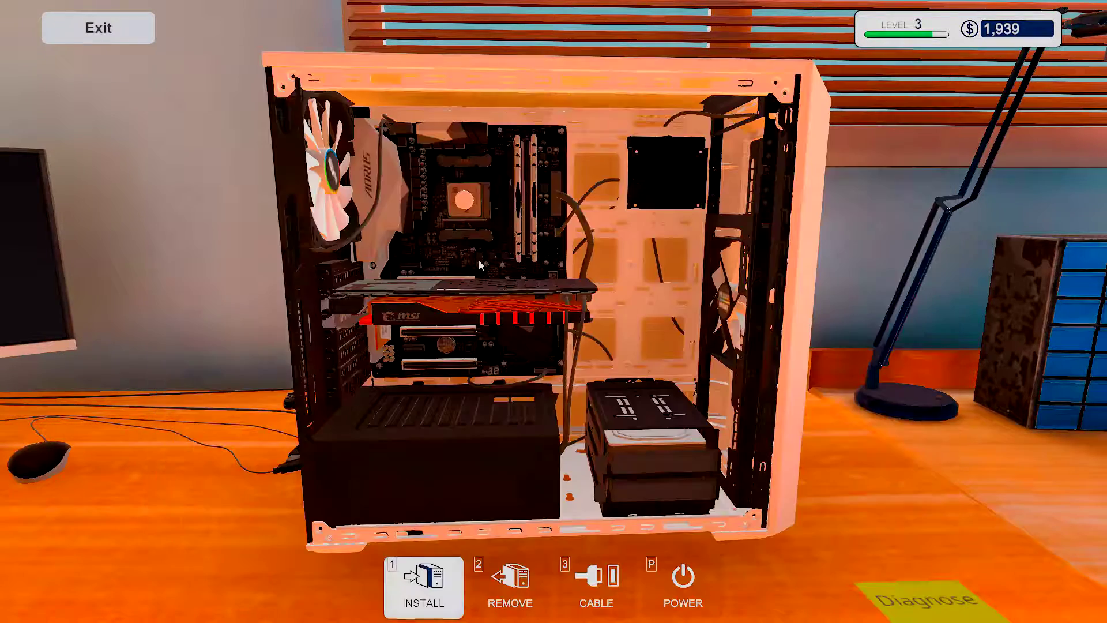
{"action": "left_click", "coordinate": [474, 210]}
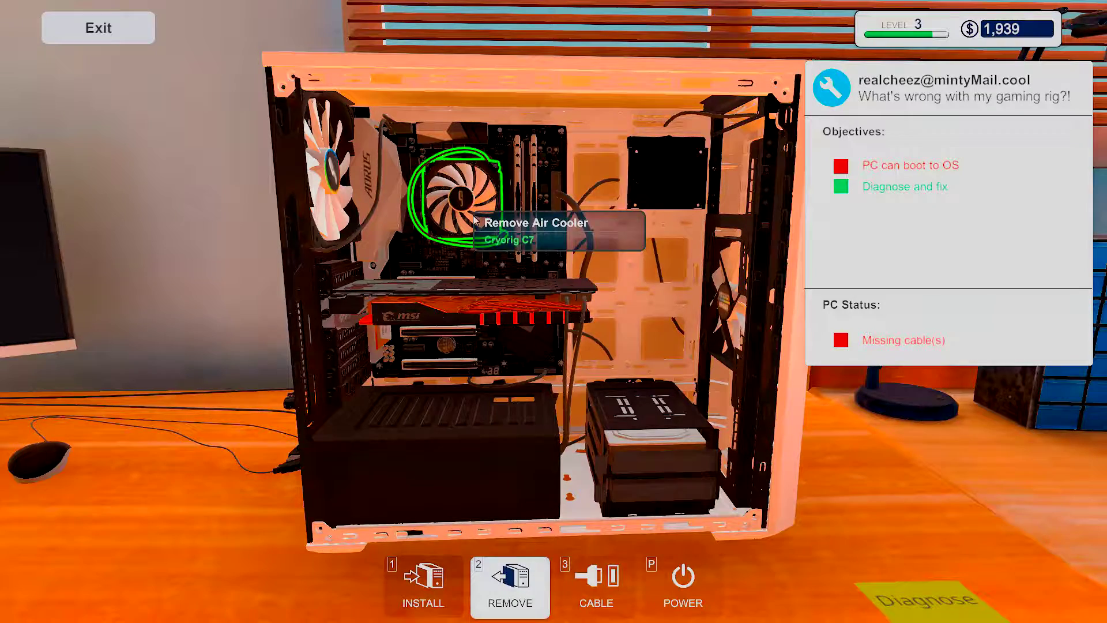
{"action": "key", "text": "3"}
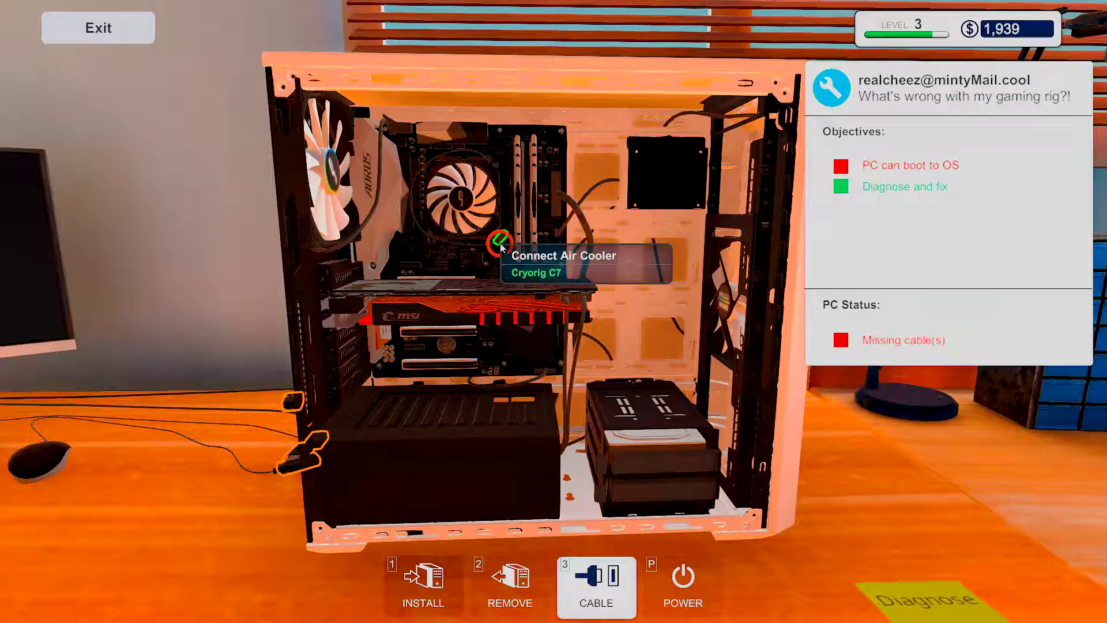
{"action": "left_click", "coordinate": [501, 249]}
{"action": "left_click", "coordinate": [500, 147]}
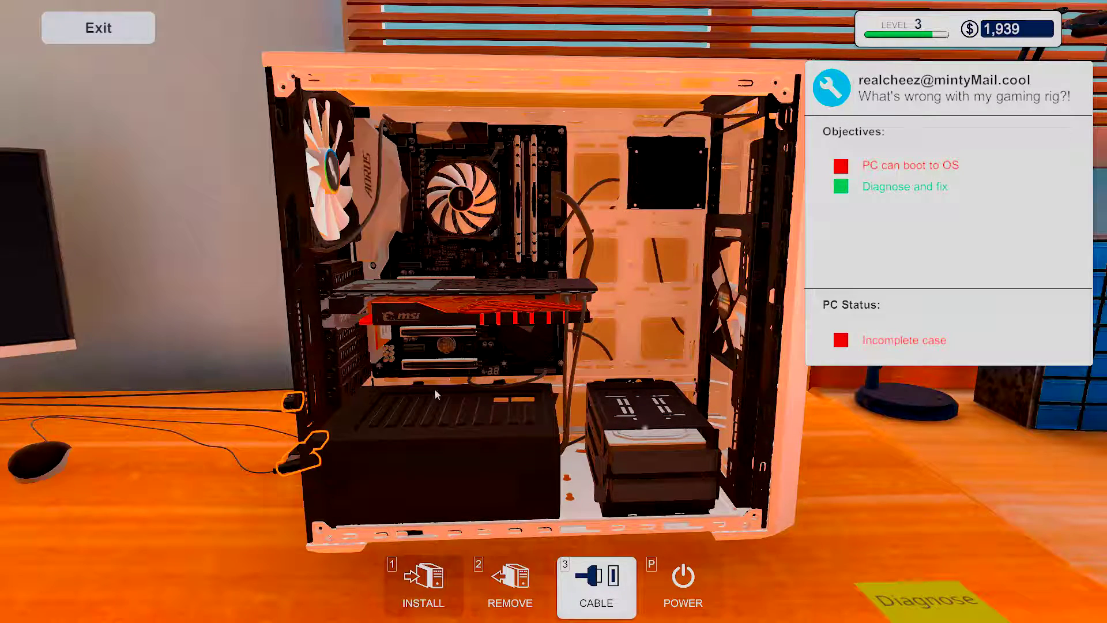
{"action": "left_click", "coordinate": [423, 577]}
{"action": "left_click", "coordinate": [242, 505]}
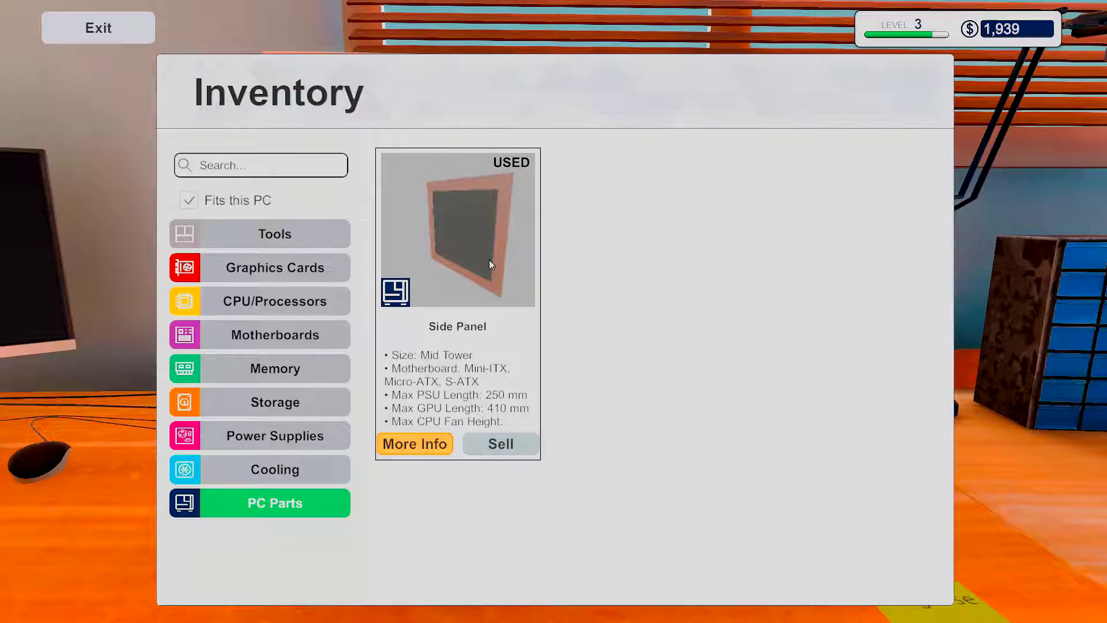
{"action": "left_click", "coordinate": [489, 260]}
{"action": "left_click", "coordinate": [502, 307]}
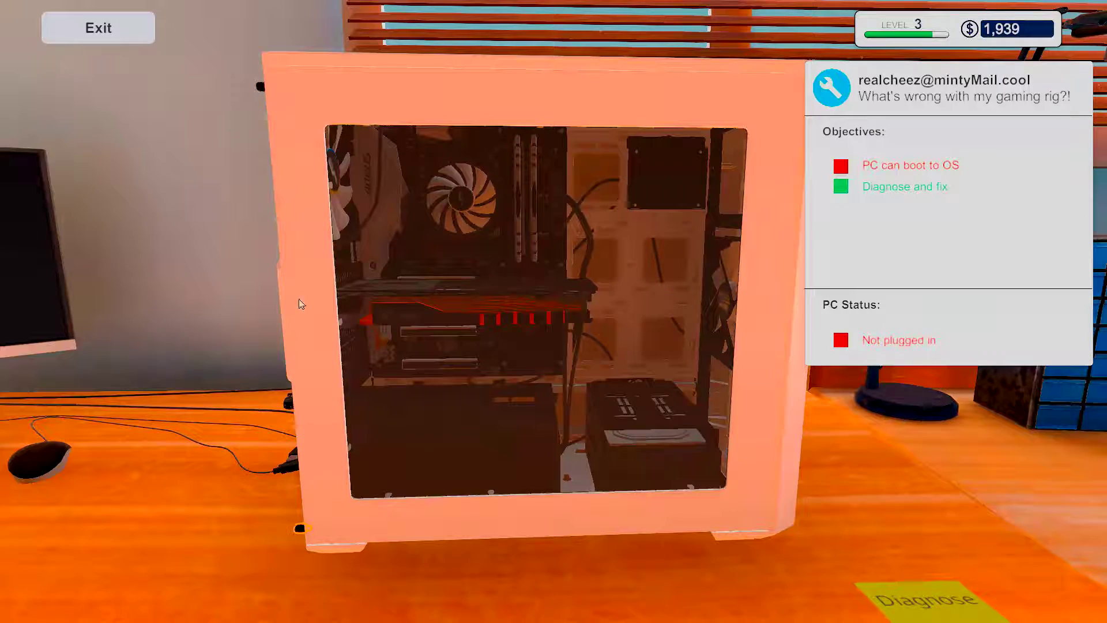
{"action": "key", "text": "2"}
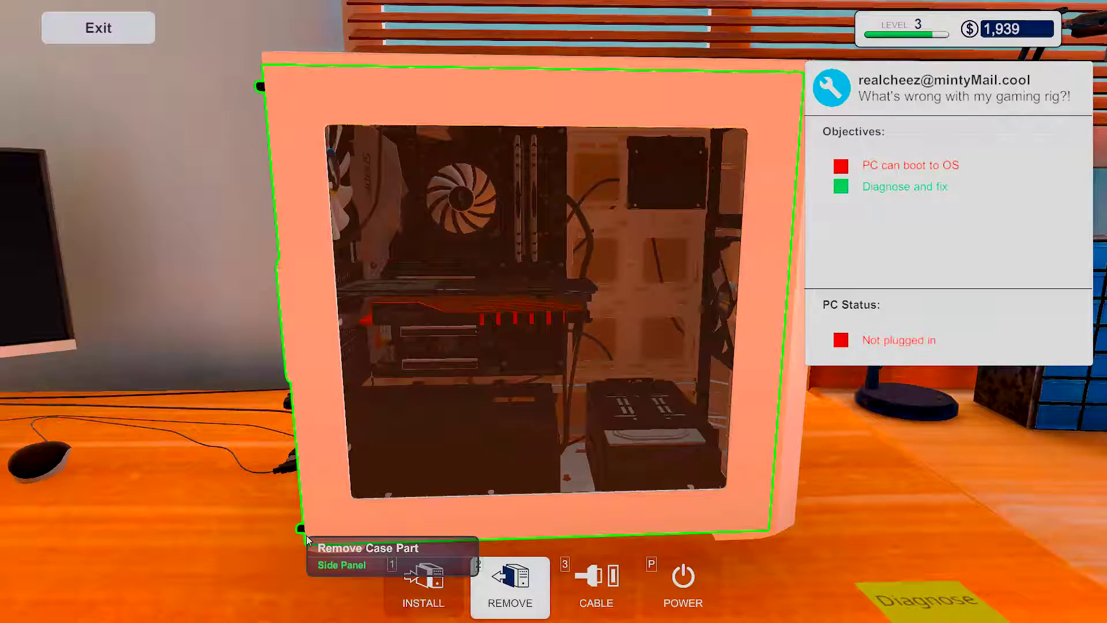
Step: Set the closed PC down in the hallway and walk back to the office computer
{"action": "key", "text": "Escape"}
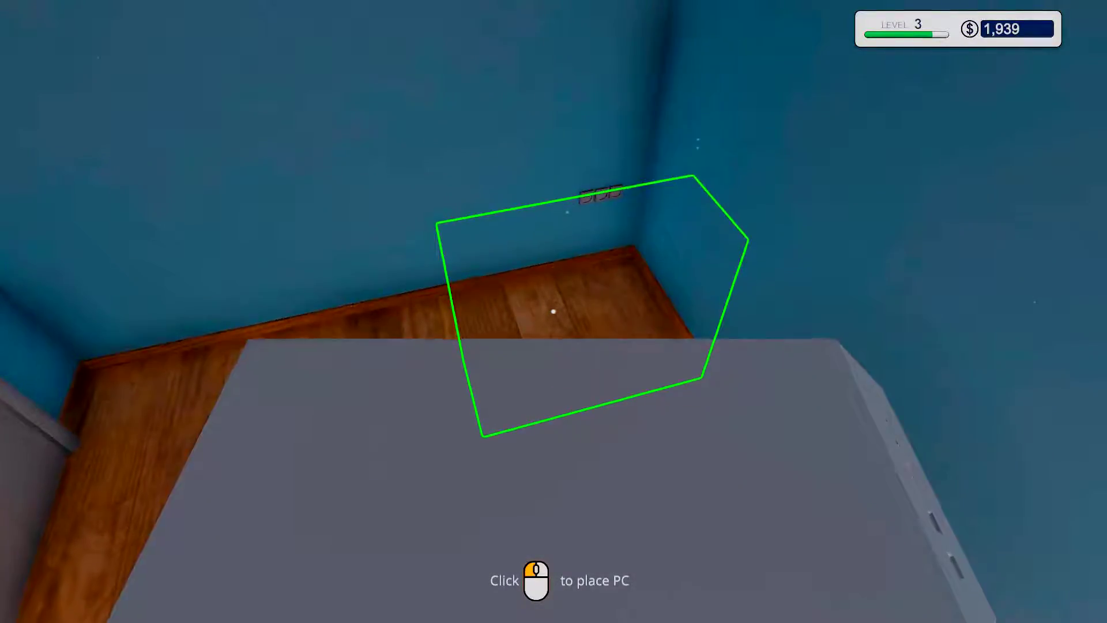
{"action": "left_click", "coordinate": [555, 312]}
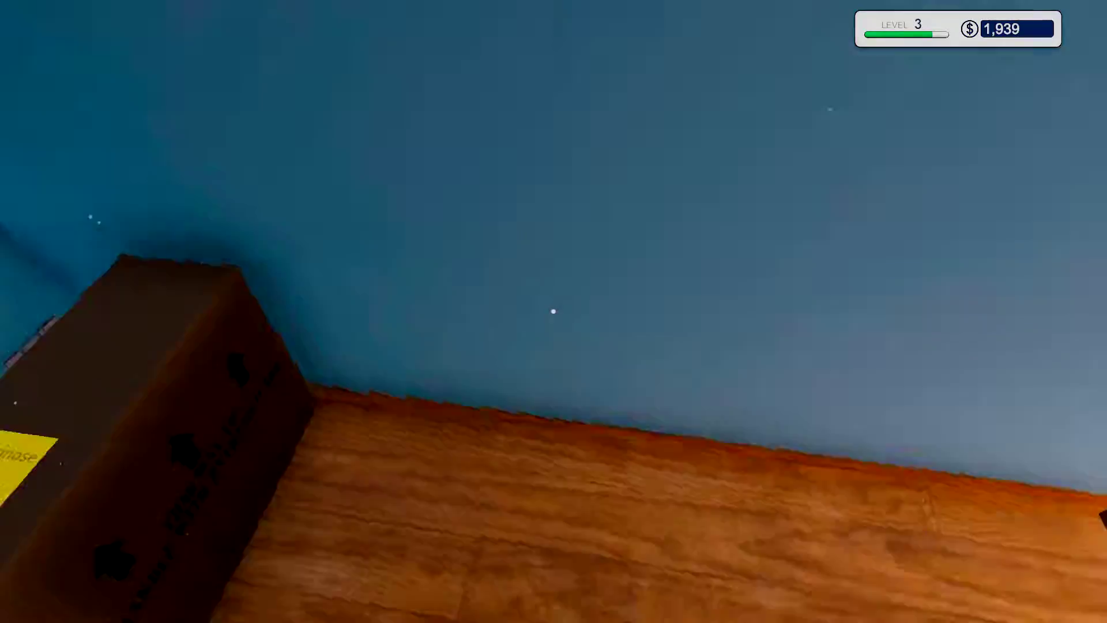
{"action": "key", "text": "w"}
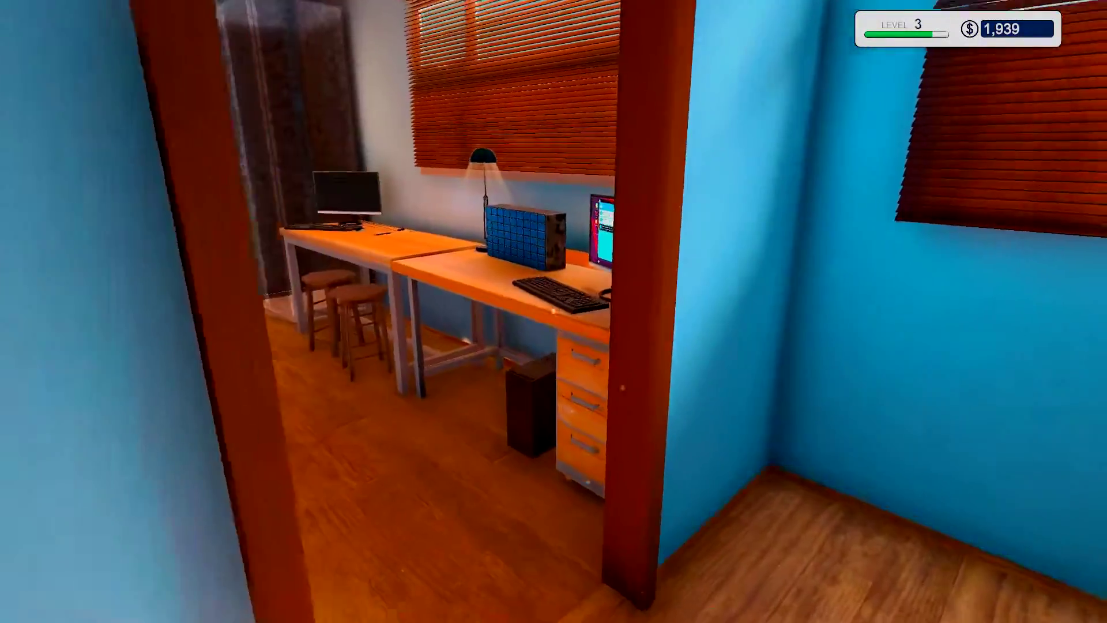
{"action": "key", "text": "w"}
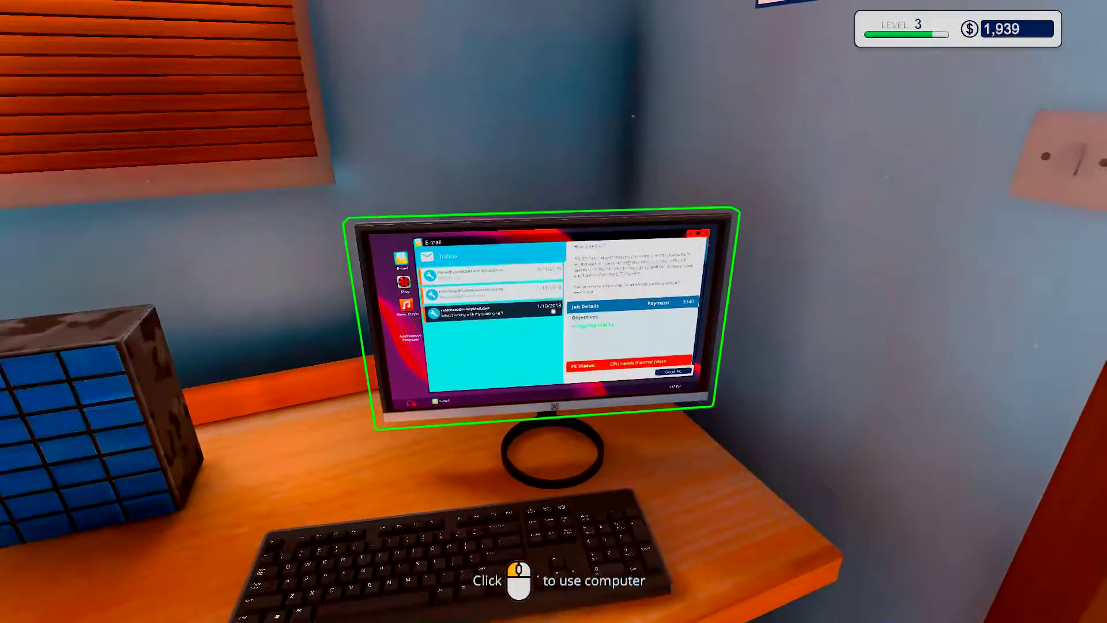
{"action": "left_click", "coordinate": [554, 311]}
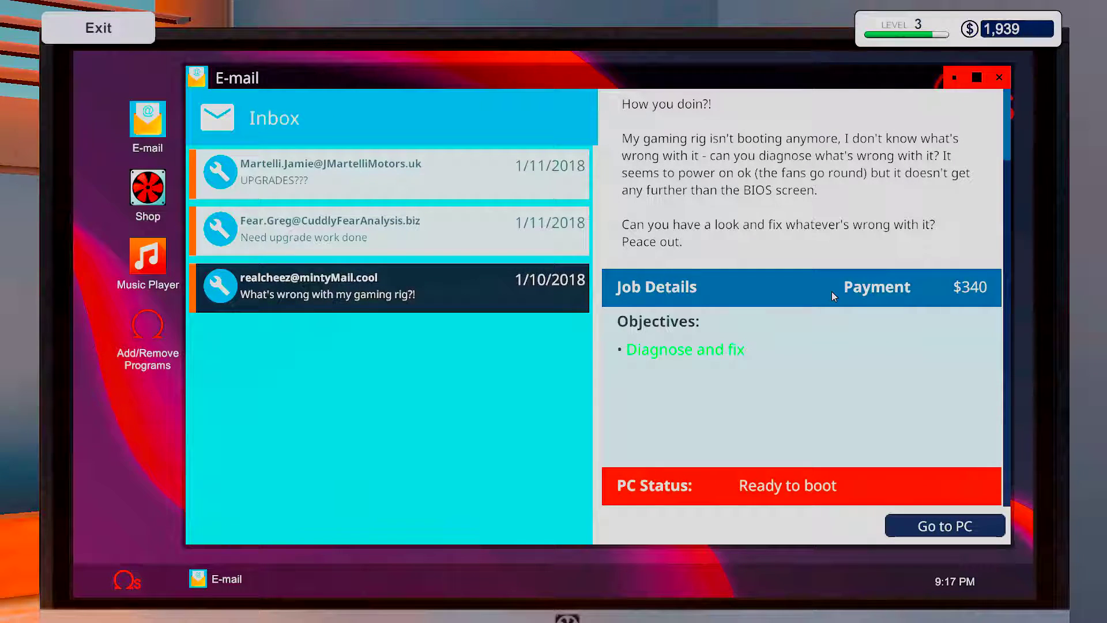
Step: Leave the office computer after seeing Realcheez's rig listed as Ready to boot
{"action": "key", "text": "Escape"}
Step: Carry the Diagnose PC box from the hallway and place it on the cabled workbench
{"action": "key", "text": "w"}
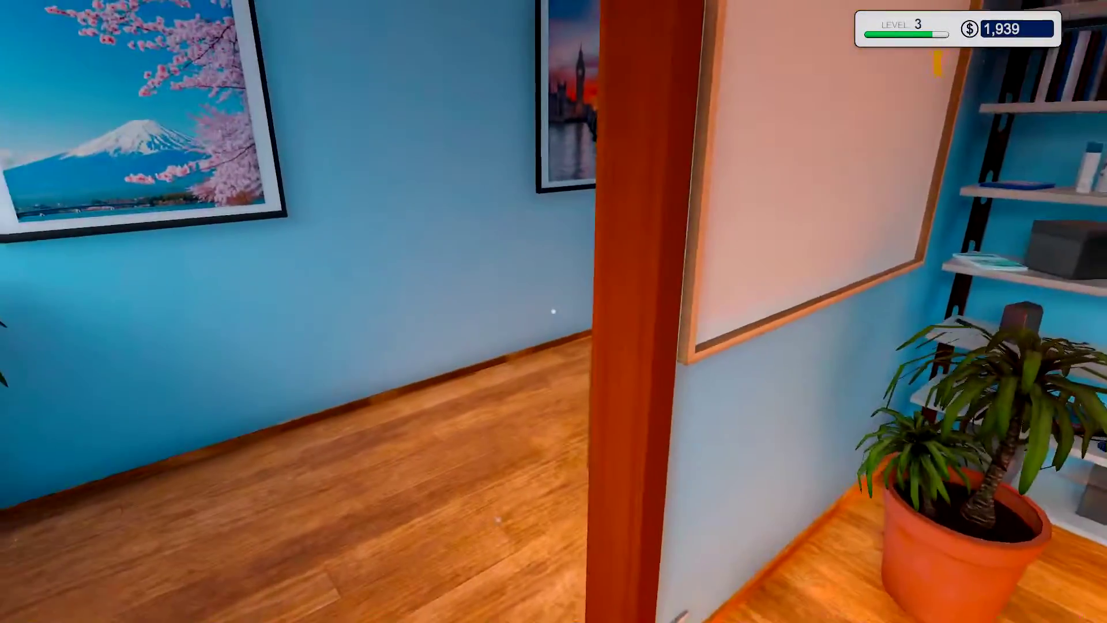
{"action": "key", "text": "w"}
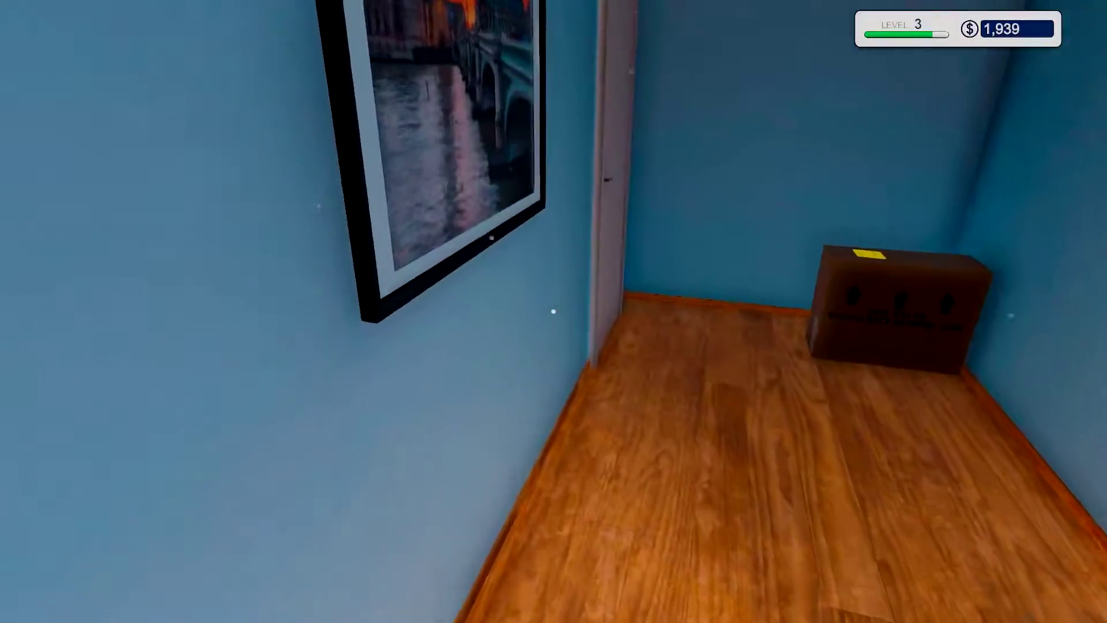
{"action": "key", "text": "w"}
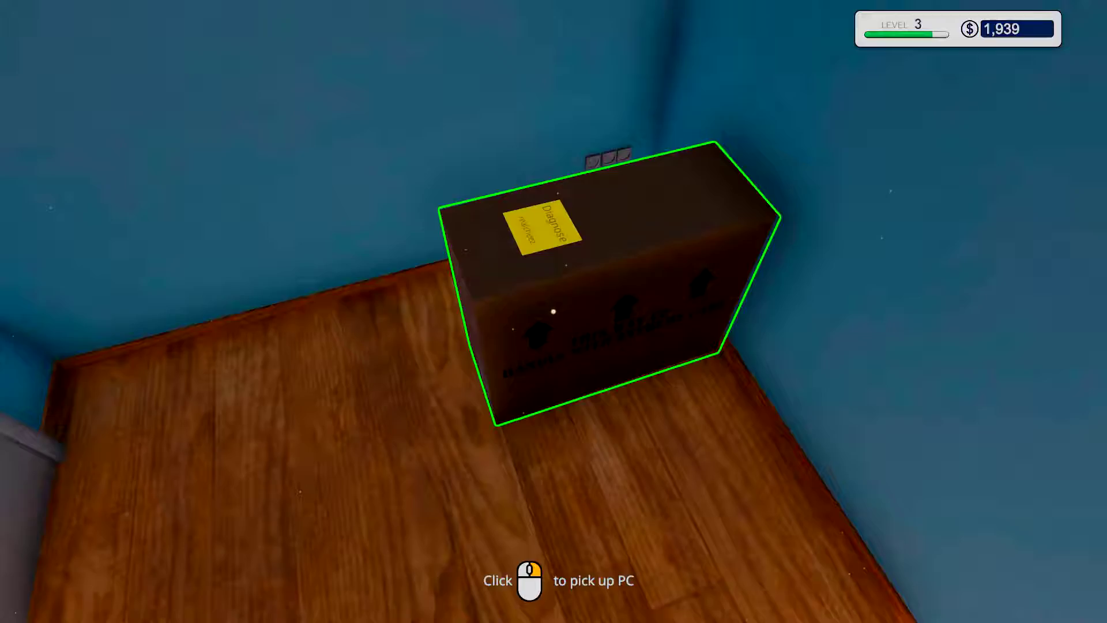
{"action": "left_click", "coordinate": [554, 312]}
{"action": "key", "text": "w"}
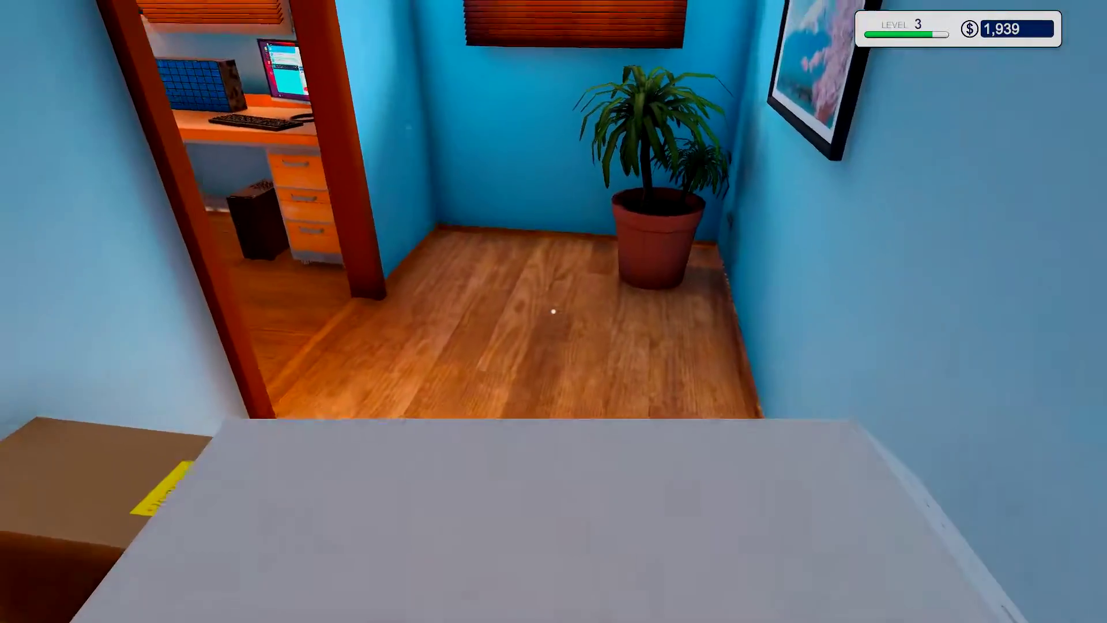
{"action": "key", "text": "w"}
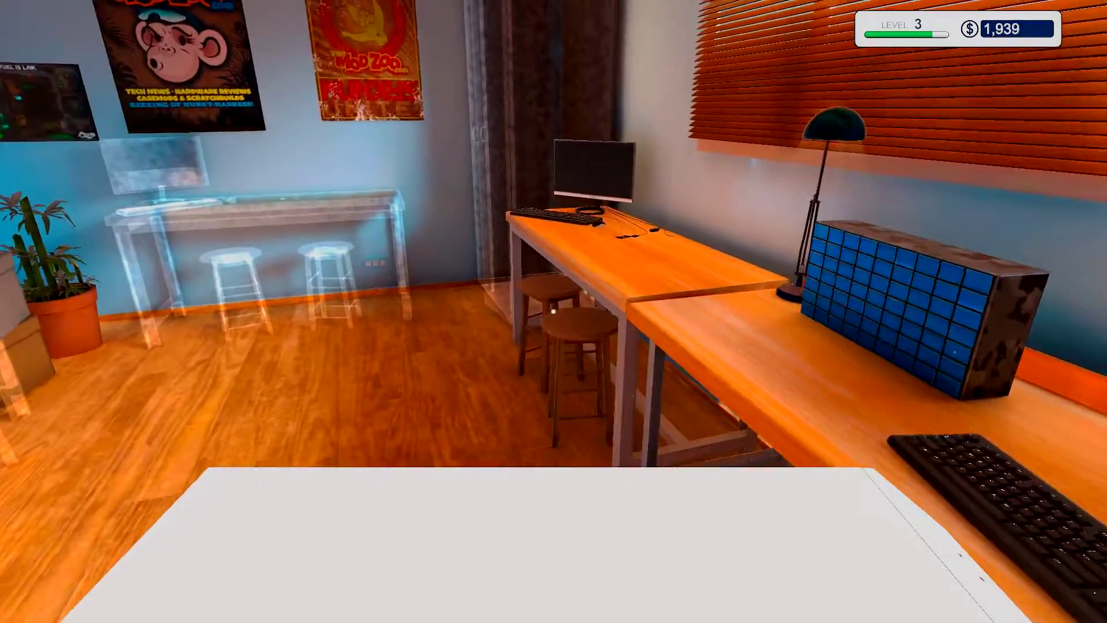
{"action": "key", "text": "w"}
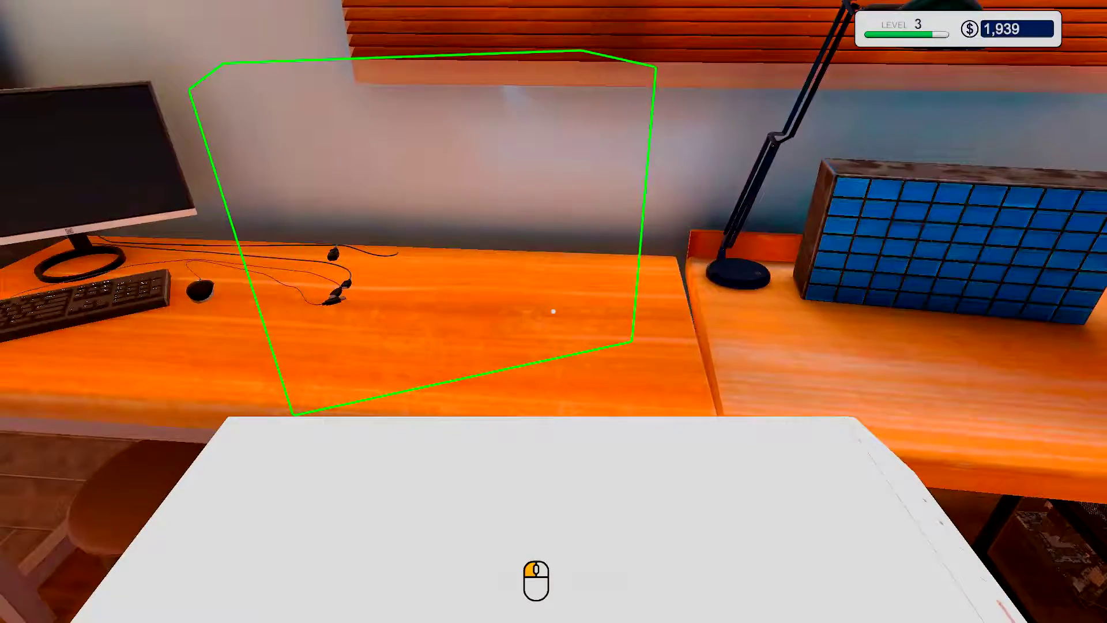
{"action": "left_click", "coordinate": [554, 312]}
{"action": "key", "text": "w"}
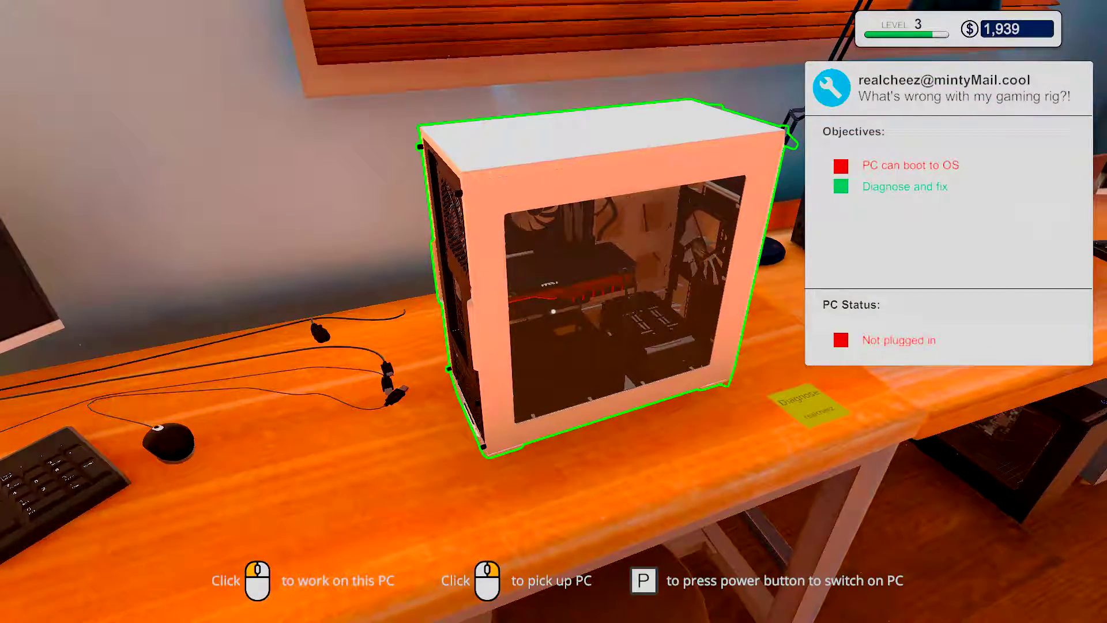
Step: Connect the display cable to the graphics card and the power cable to the PSU
{"action": "left_click", "coordinate": [554, 312]}
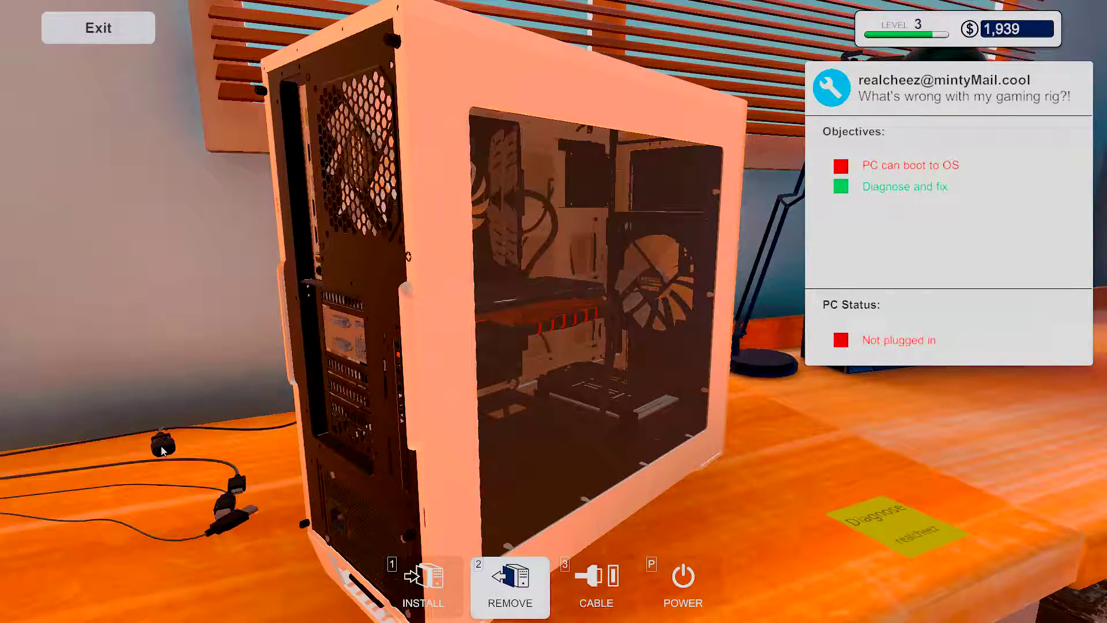
{"action": "left_click", "coordinate": [563, 577]}
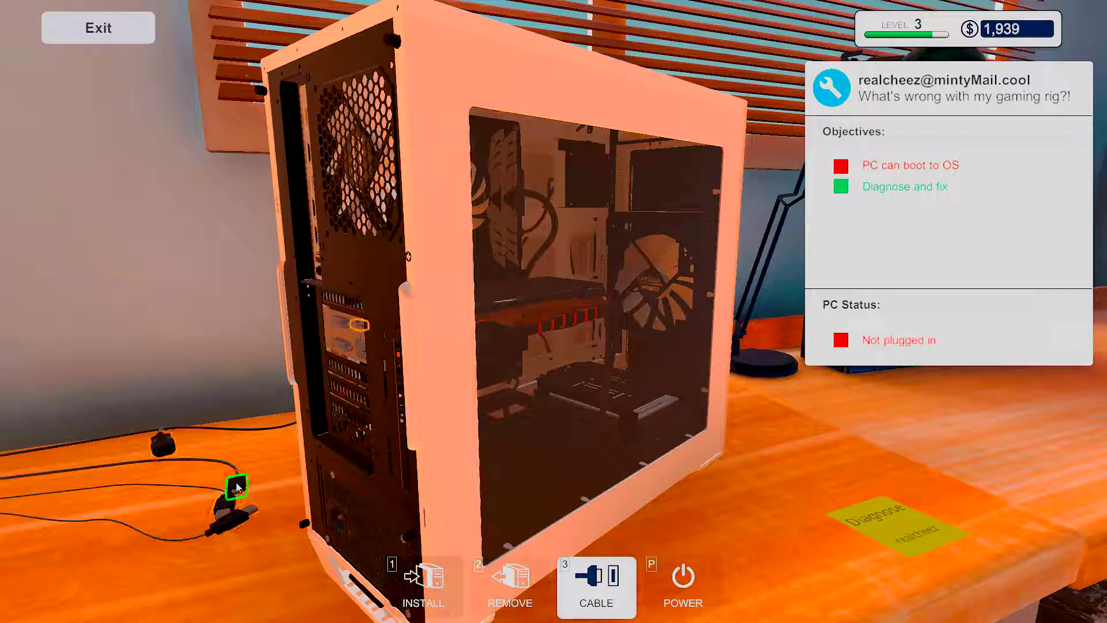
{"action": "left_click", "coordinate": [355, 325]}
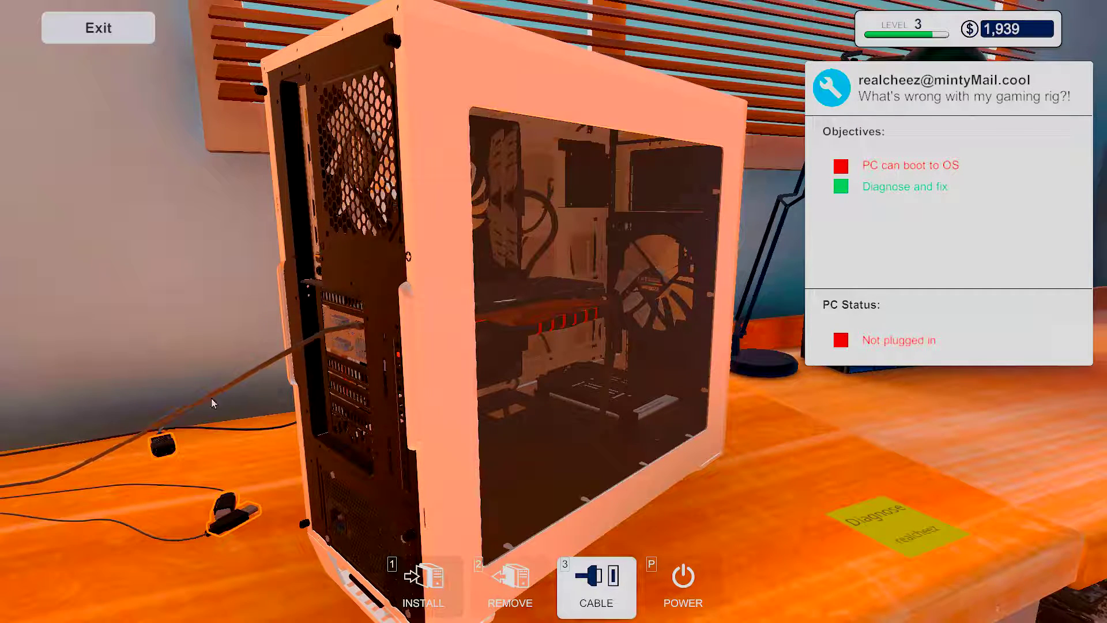
{"action": "left_click", "coordinate": [342, 526]}
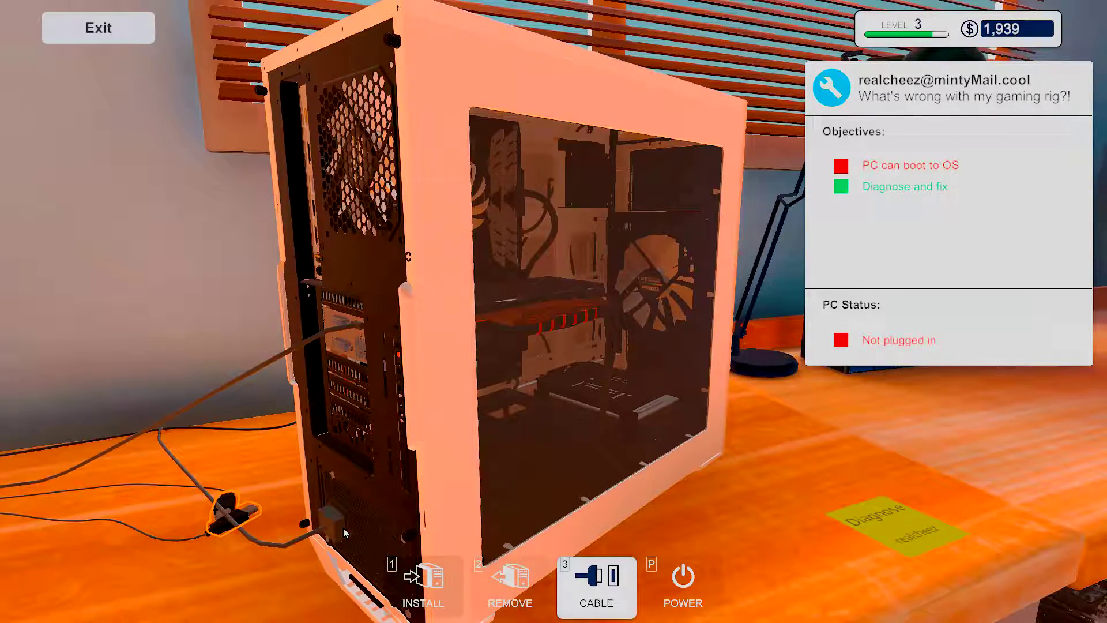
Step: Check the monitor showing the GIGABYTE startup screen, then face the PC case again
{"action": "key", "text": "Escape"}
{"action": "key", "text": "p"}
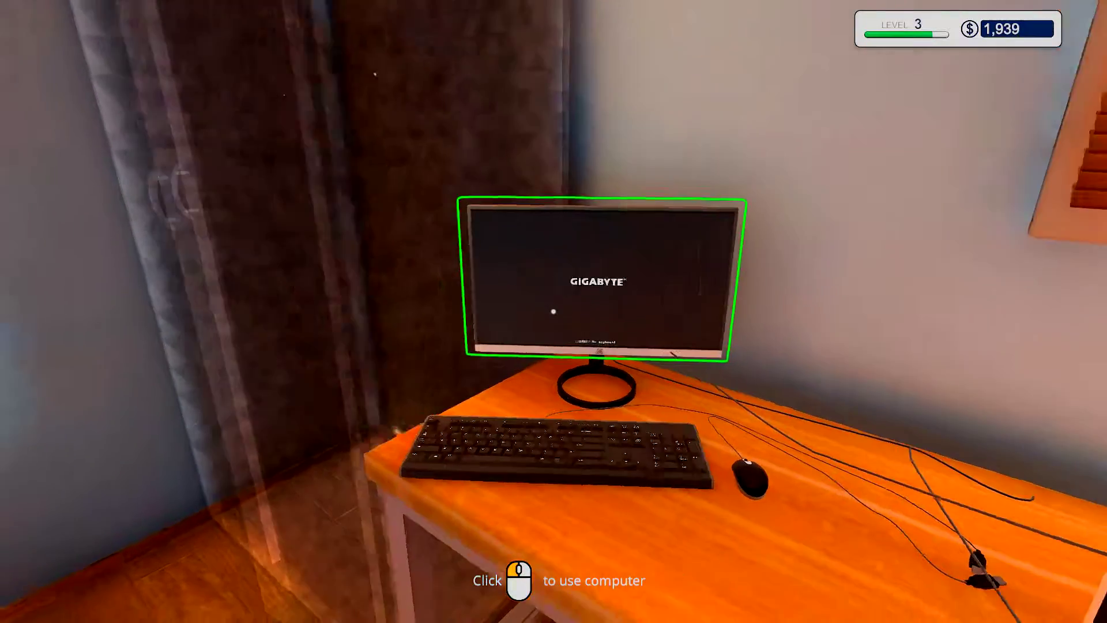
{"action": "key", "text": "w"}
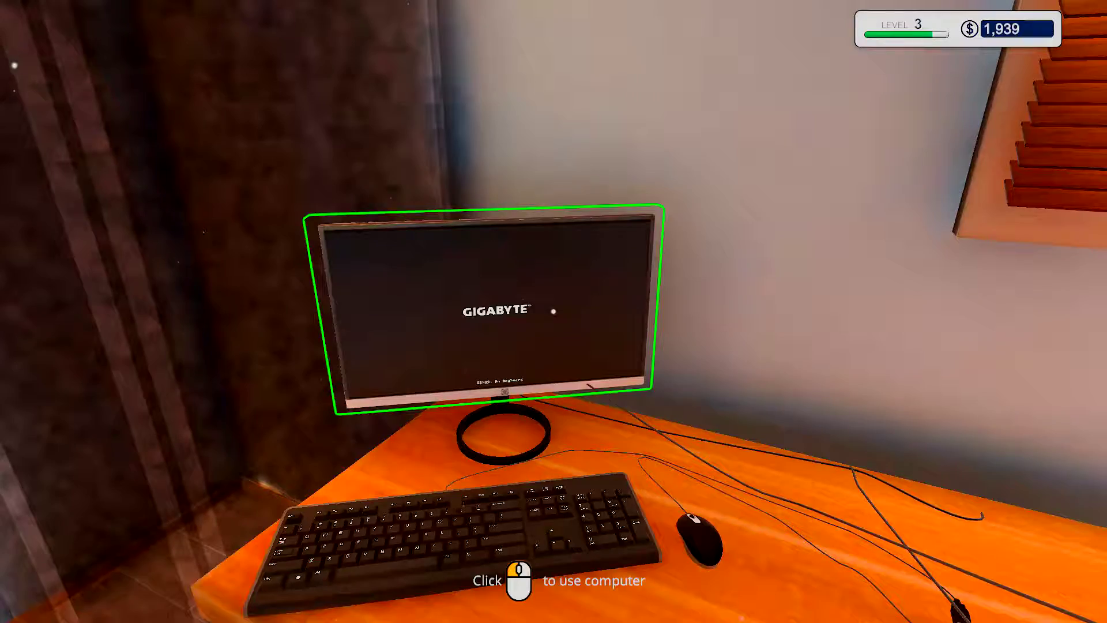
{"action": "key", "text": "d"}
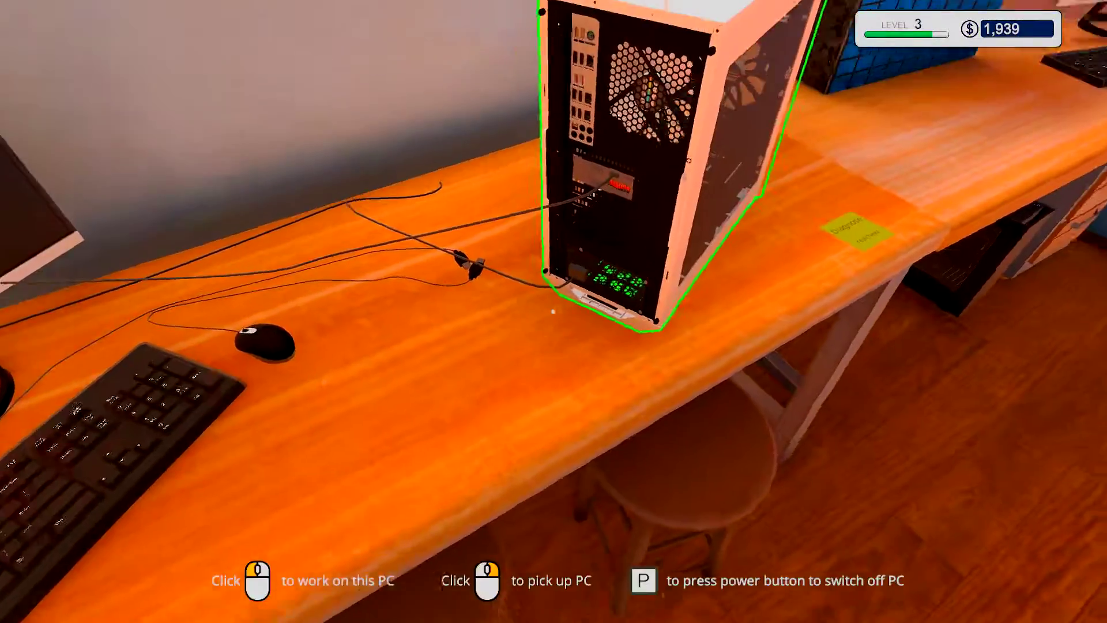
Step: Plug the loose power lead into the rear socket of the repaired PC
{"action": "key", "text": "w"}
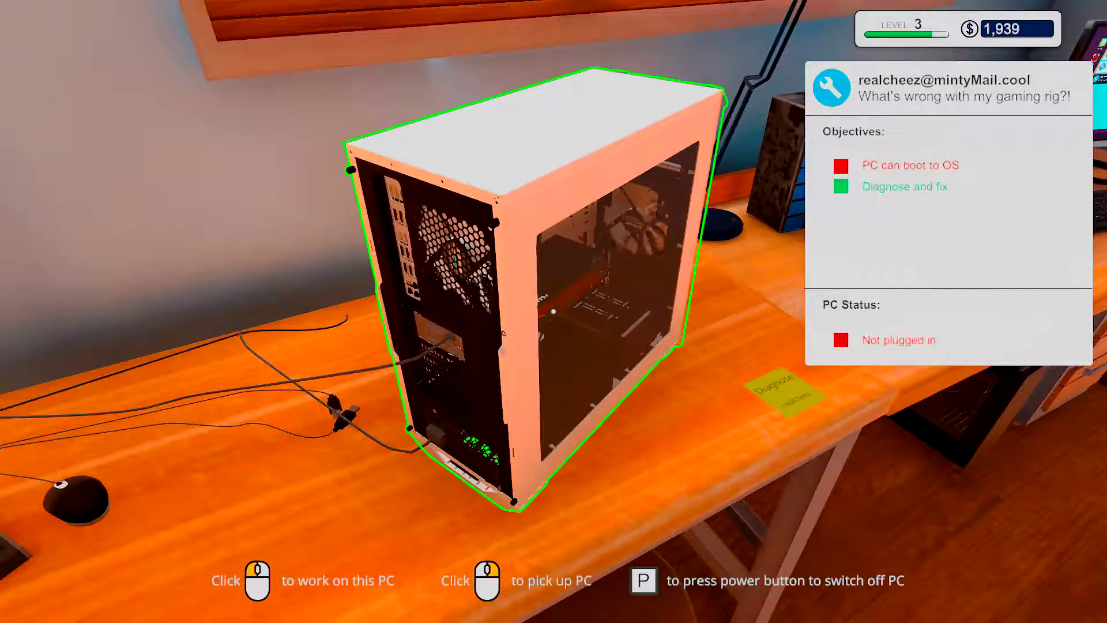
{"action": "left_click", "coordinate": [554, 312]}
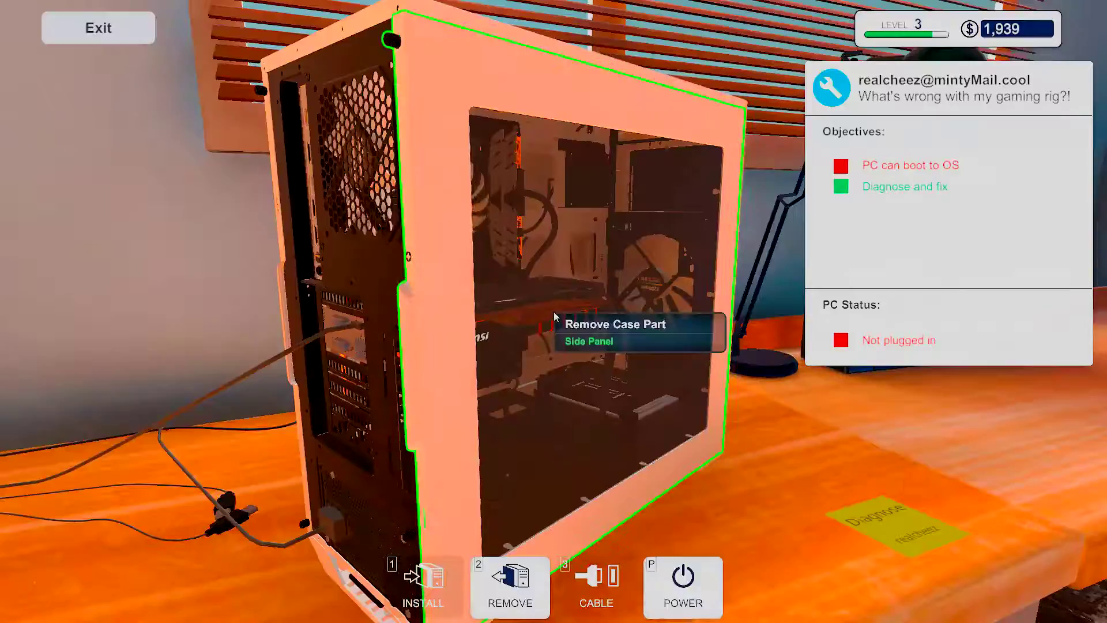
{"action": "left_click", "coordinate": [244, 514]}
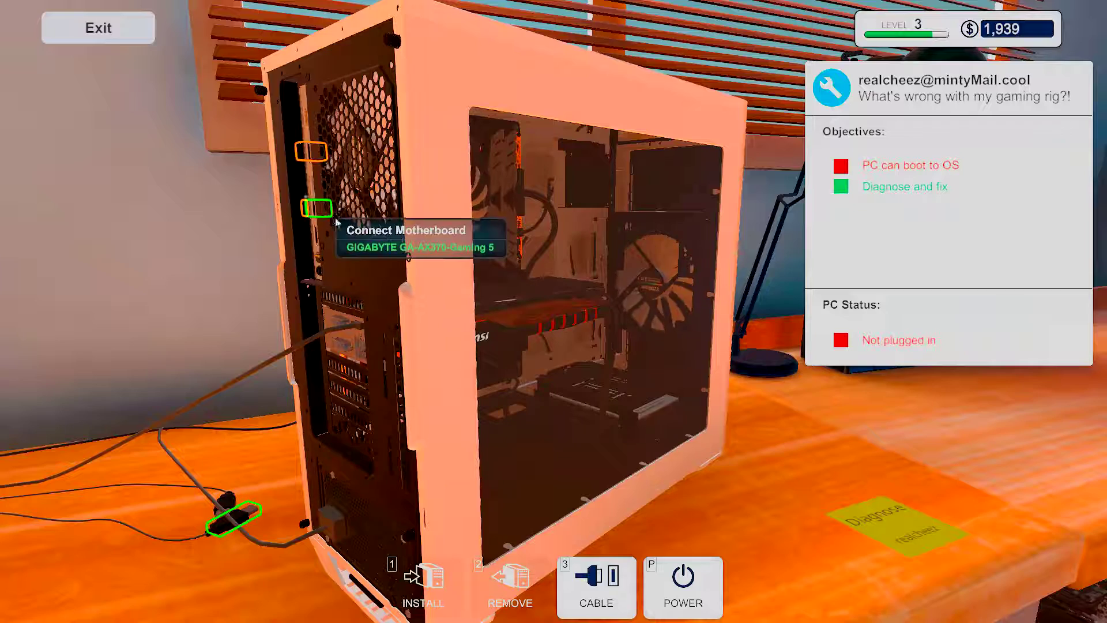
{"action": "left_click", "coordinate": [223, 509]}
{"action": "left_click", "coordinate": [312, 210]}
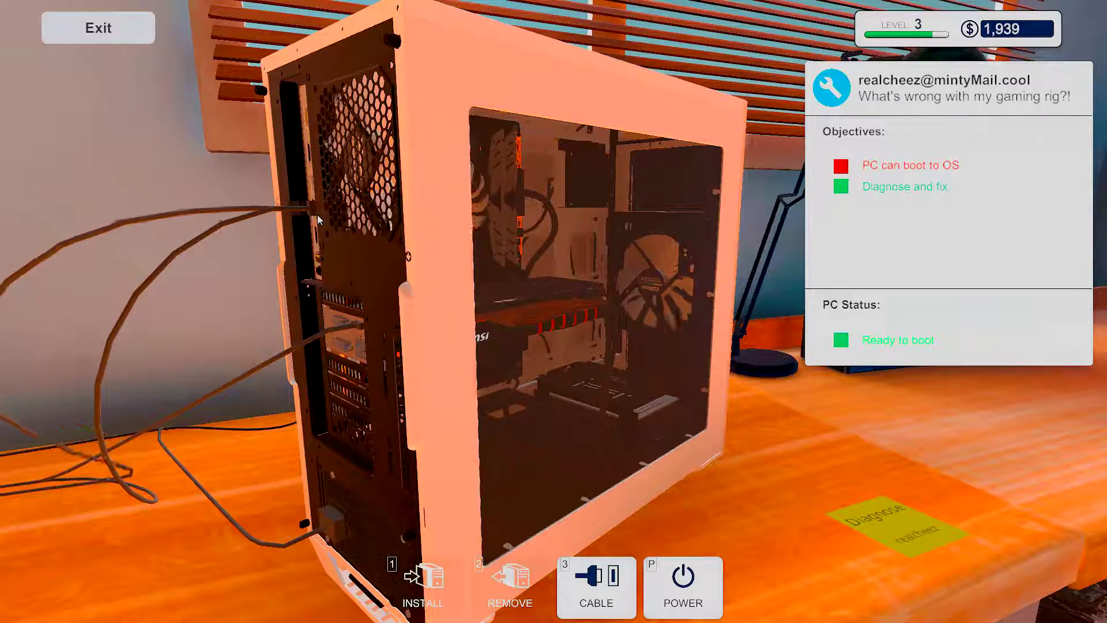
Step: Power on the PC and confirm it boots to the OS desktop
{"action": "key", "text": "Escape"}
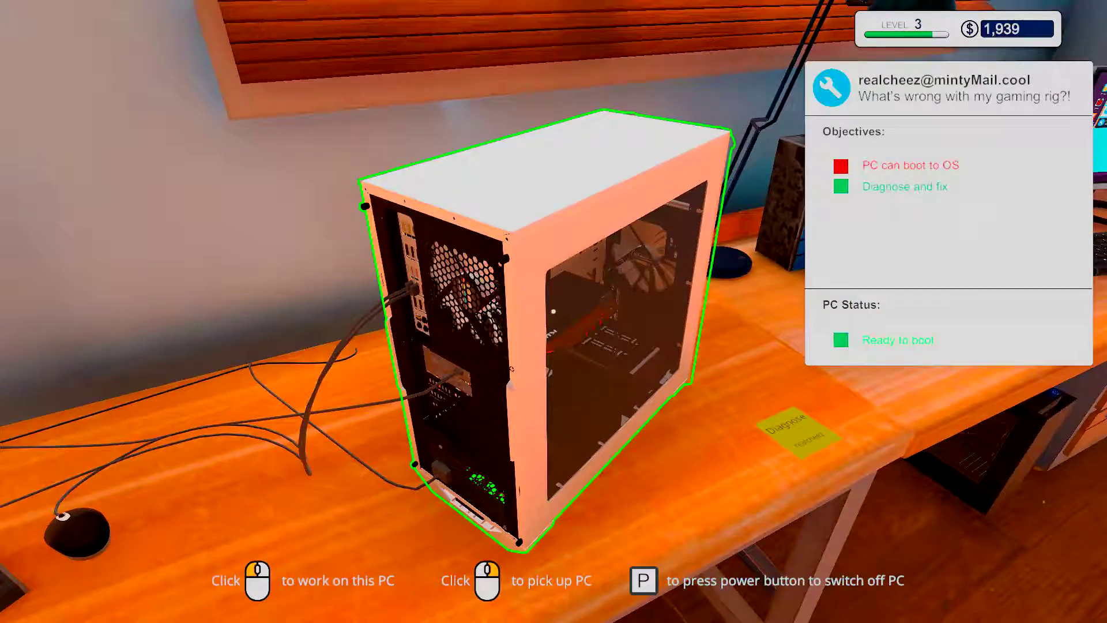
{"action": "key", "text": "p"}
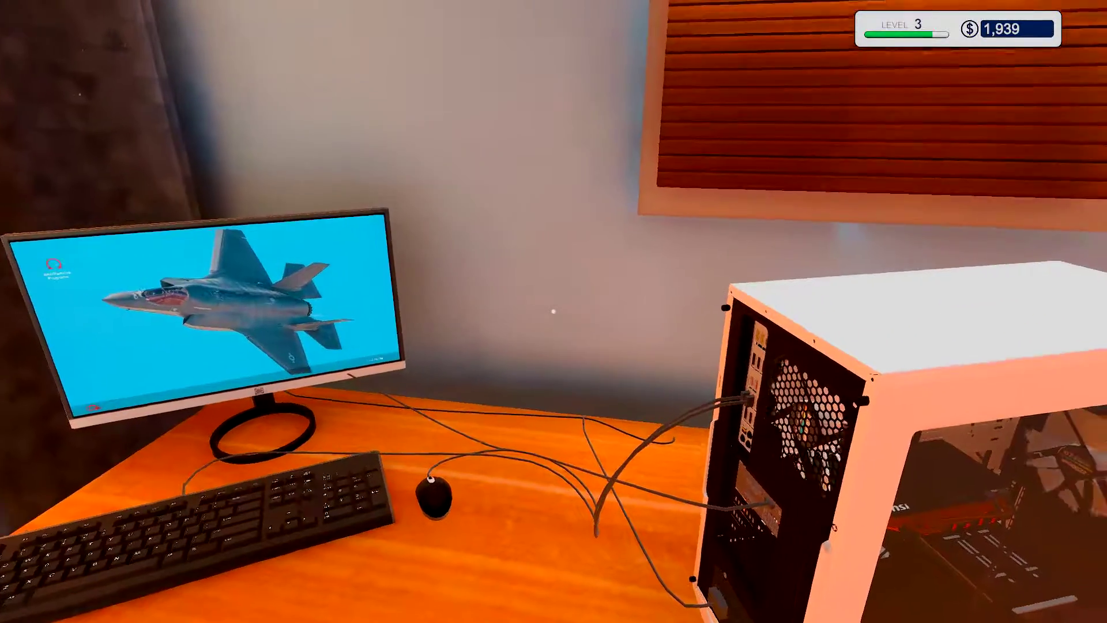
{"action": "key", "text": "w"}
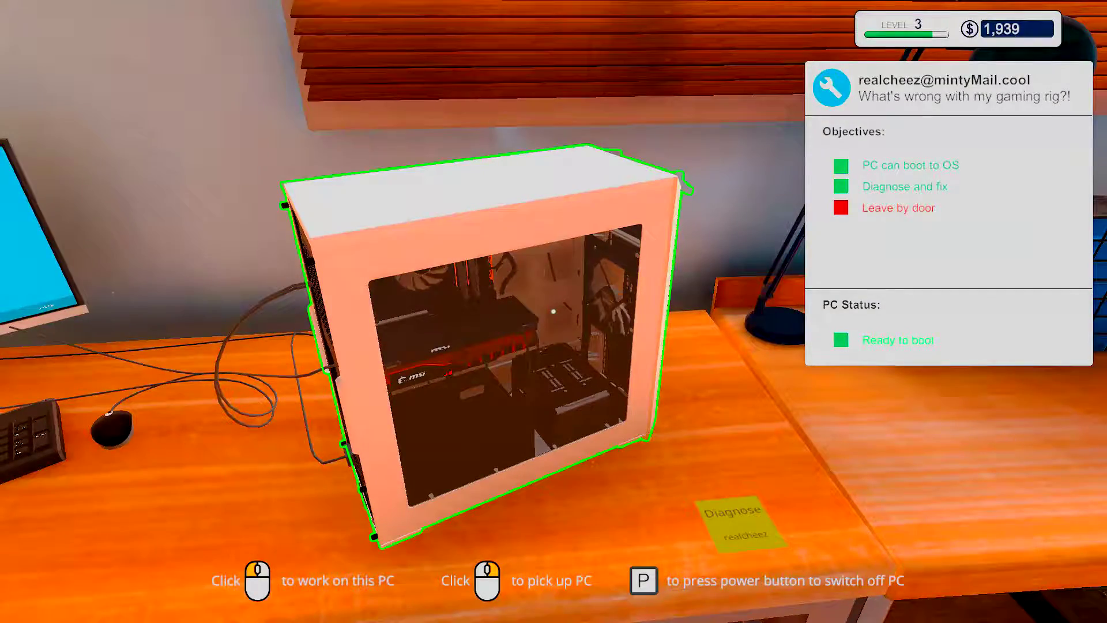
Step: Carry the finished PC into the small drop-off room and set it down
{"action": "right_click", "coordinate": [554, 311]}
{"action": "key", "text": "w"}
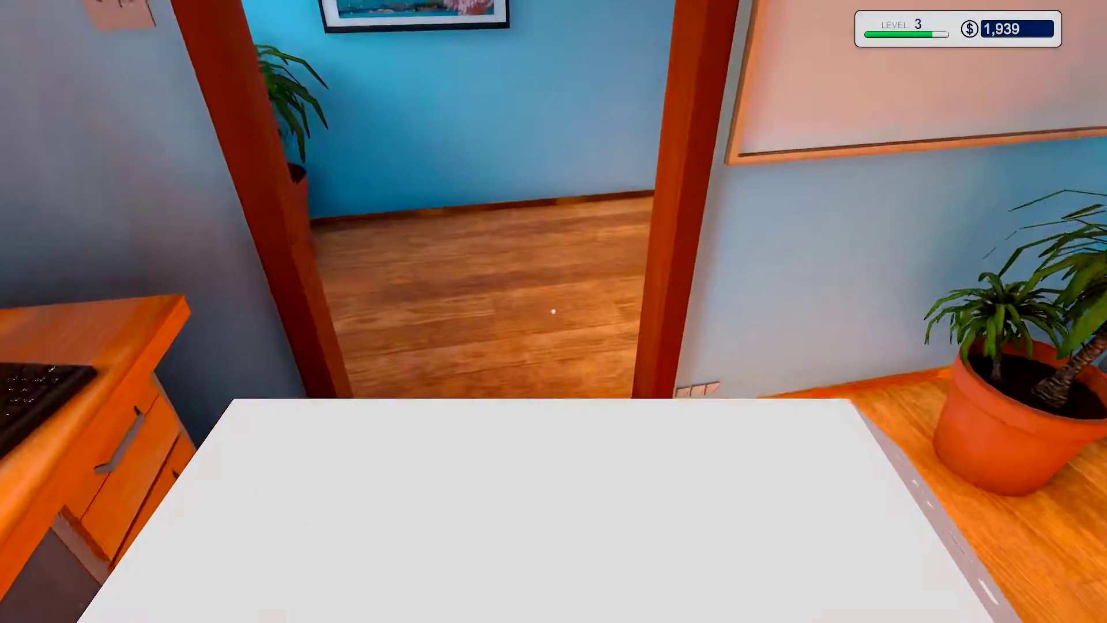
{"action": "key", "text": "w"}
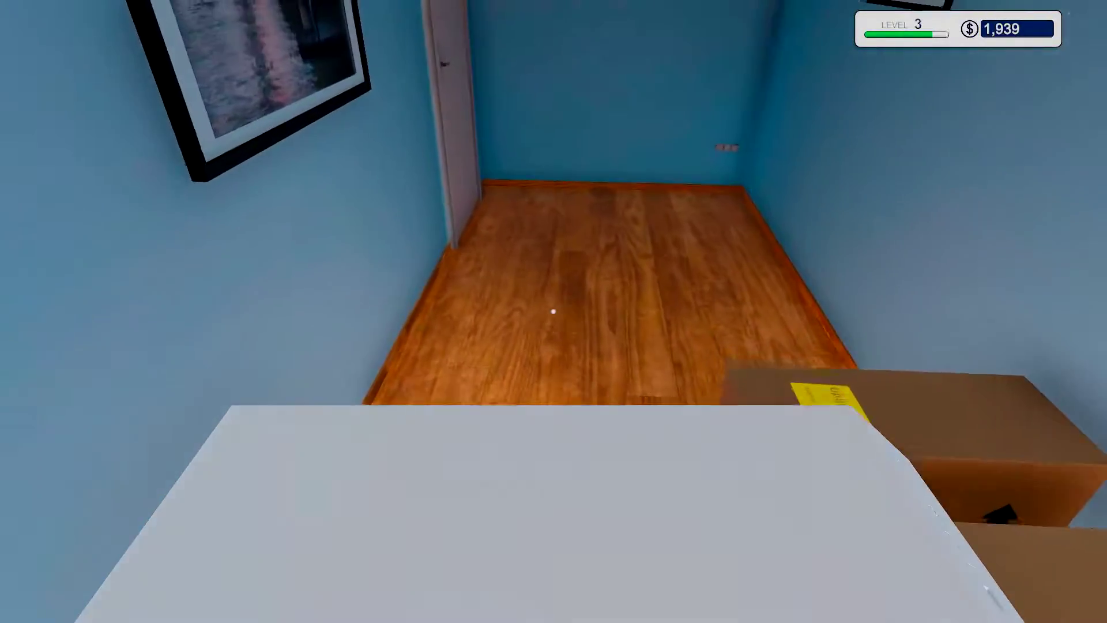
{"action": "key", "text": "w"}
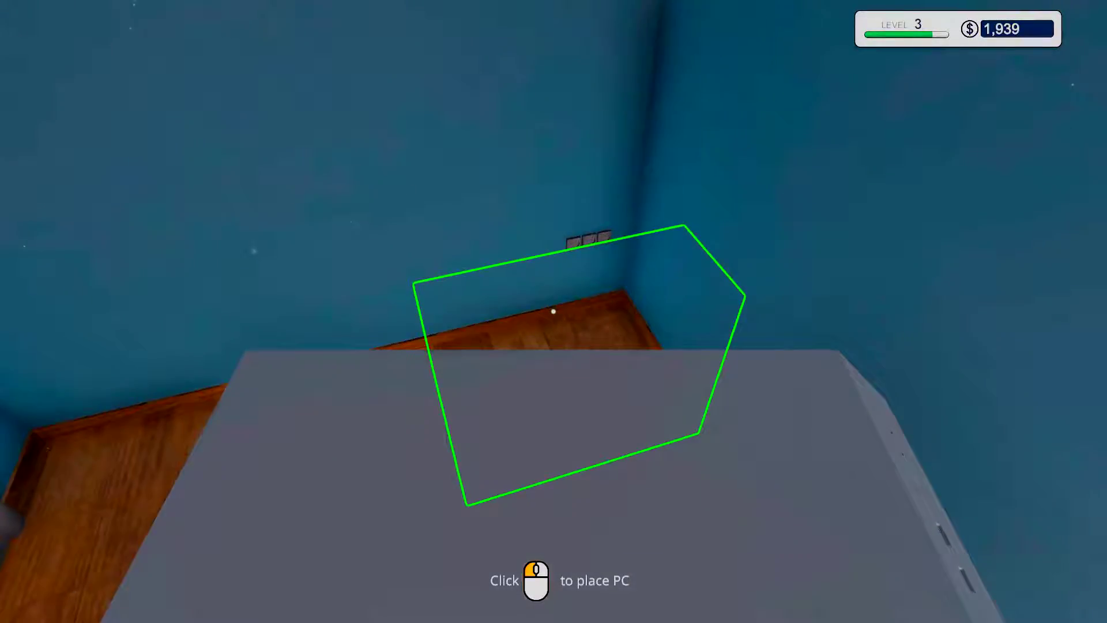
{"action": "left_click", "coordinate": [554, 311]}
Step: Walk back down the hallway and sit at the office computer
{"action": "key", "text": "w"}
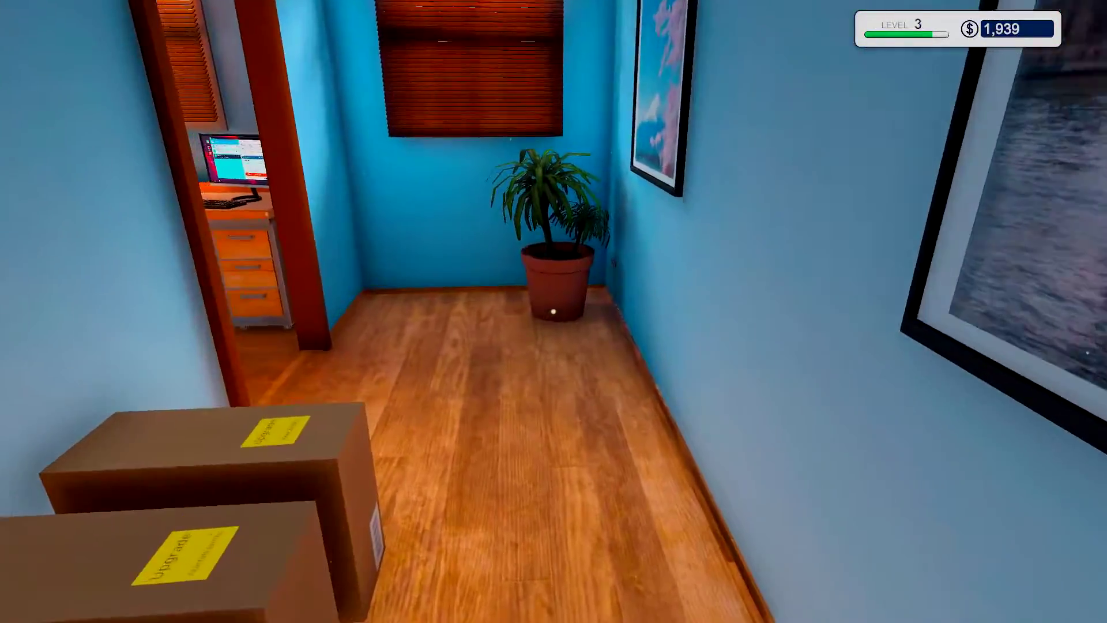
{"action": "key", "text": "w"}
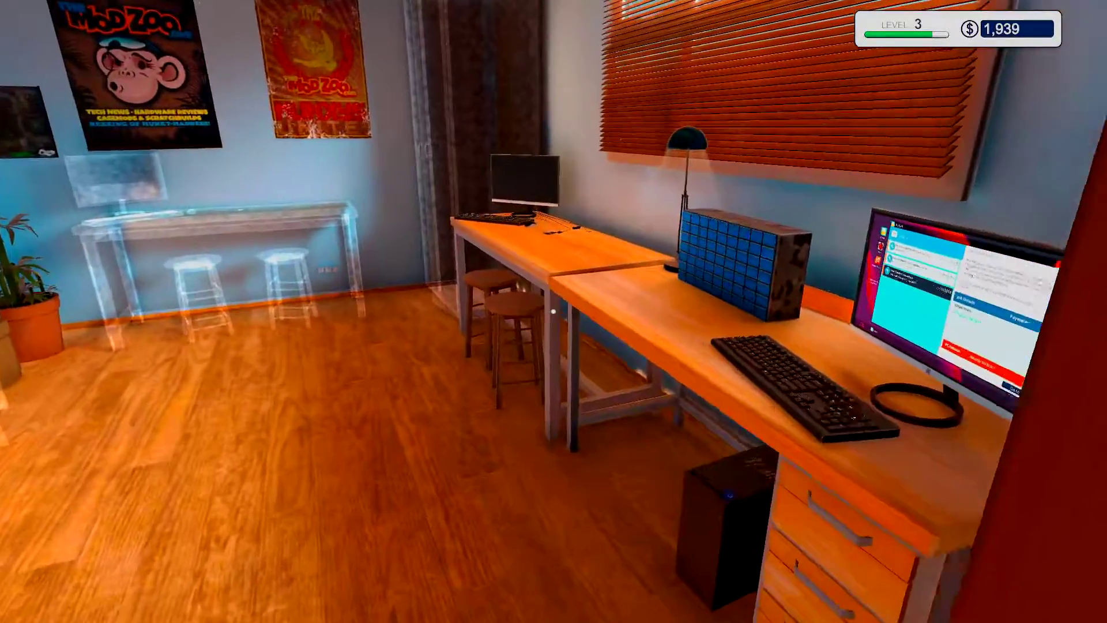
{"action": "key", "text": "w"}
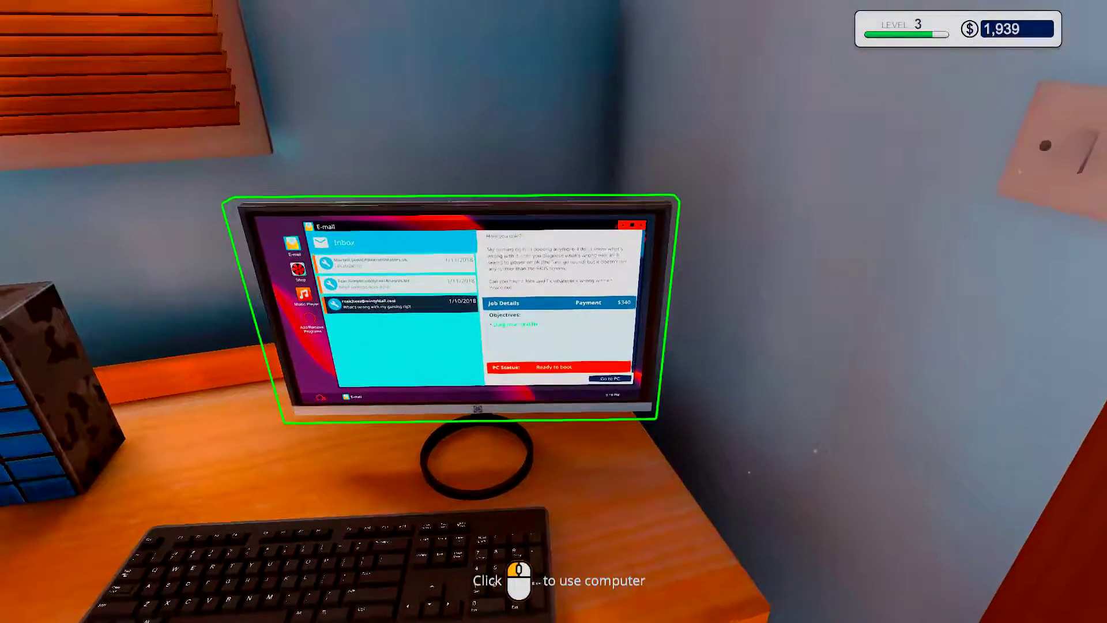
{"action": "left_click", "coordinate": [554, 311]}
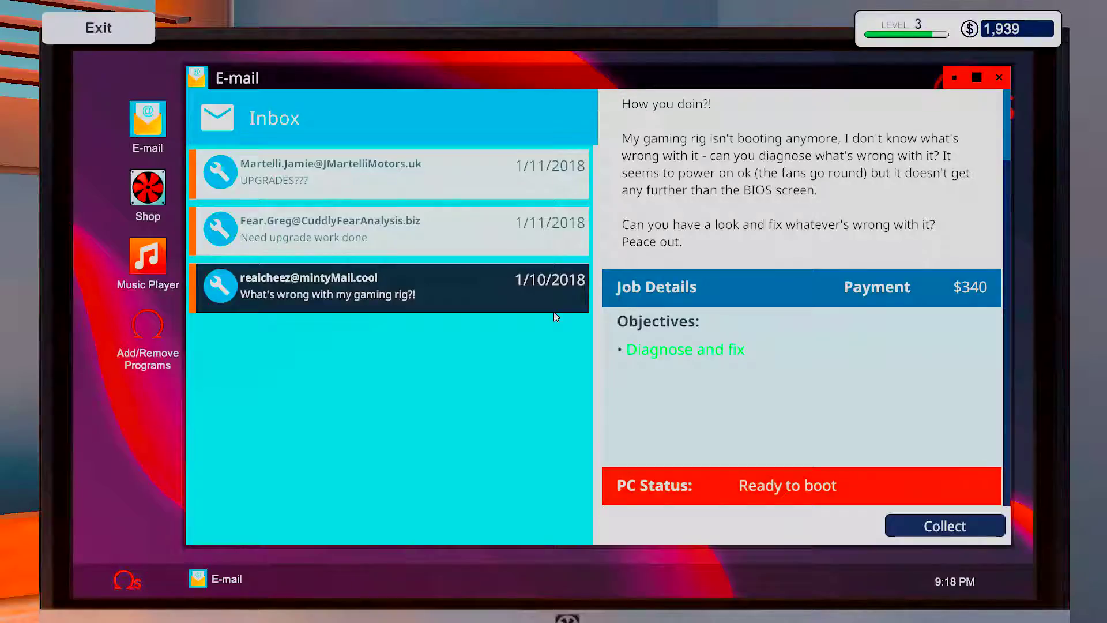
Step: Collect the $340 repair payment and discard the repair and Bits & PCs emails
{"action": "left_click", "coordinate": [909, 527]}
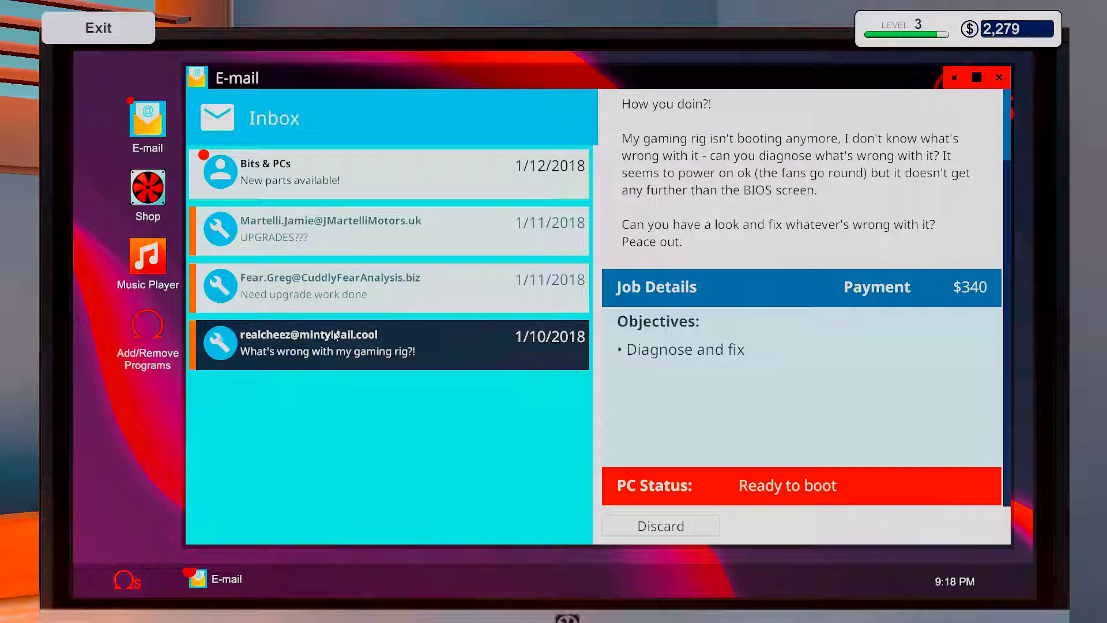
{"action": "left_click", "coordinate": [661, 527]}
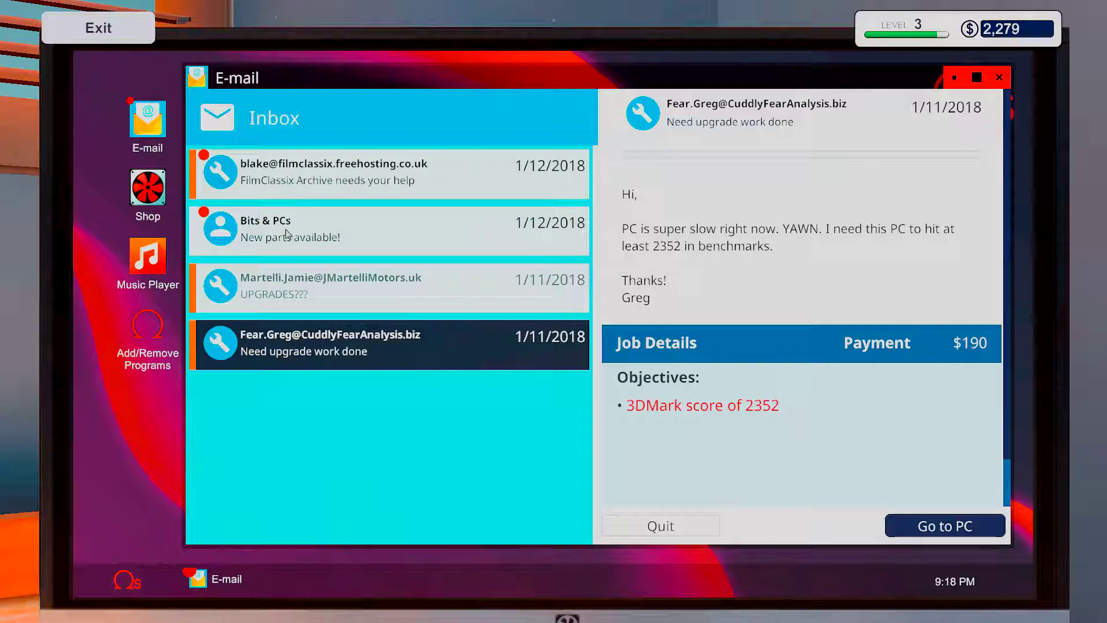
{"action": "left_click", "coordinate": [273, 234]}
{"action": "left_click", "coordinate": [692, 525]}
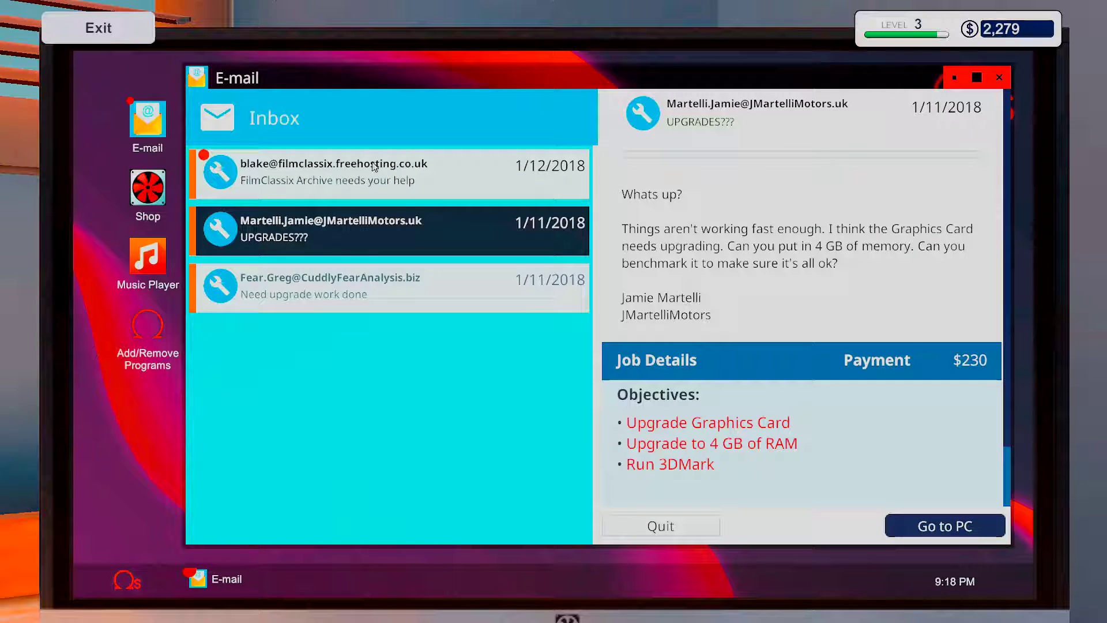
Step: Accept FilmClassix Archive's $440 8000 GB storage upgrade job and close the e-mail app
{"action": "left_click", "coordinate": [350, 170]}
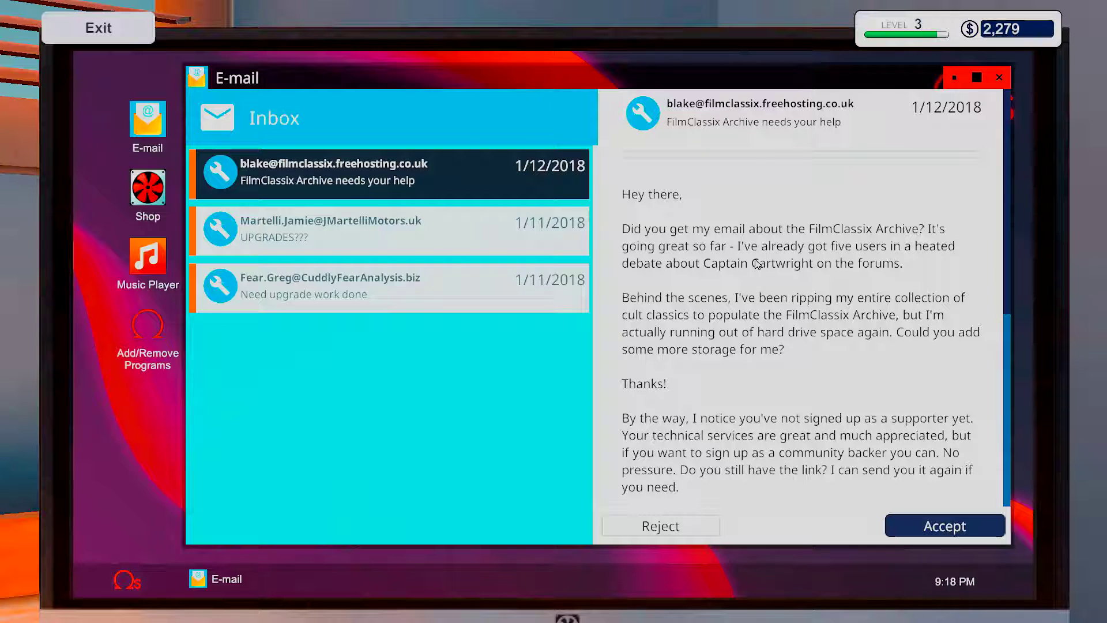
{"action": "scroll", "coordinate": [751, 332], "scroll_direction": "down", "scroll_amount": 5}
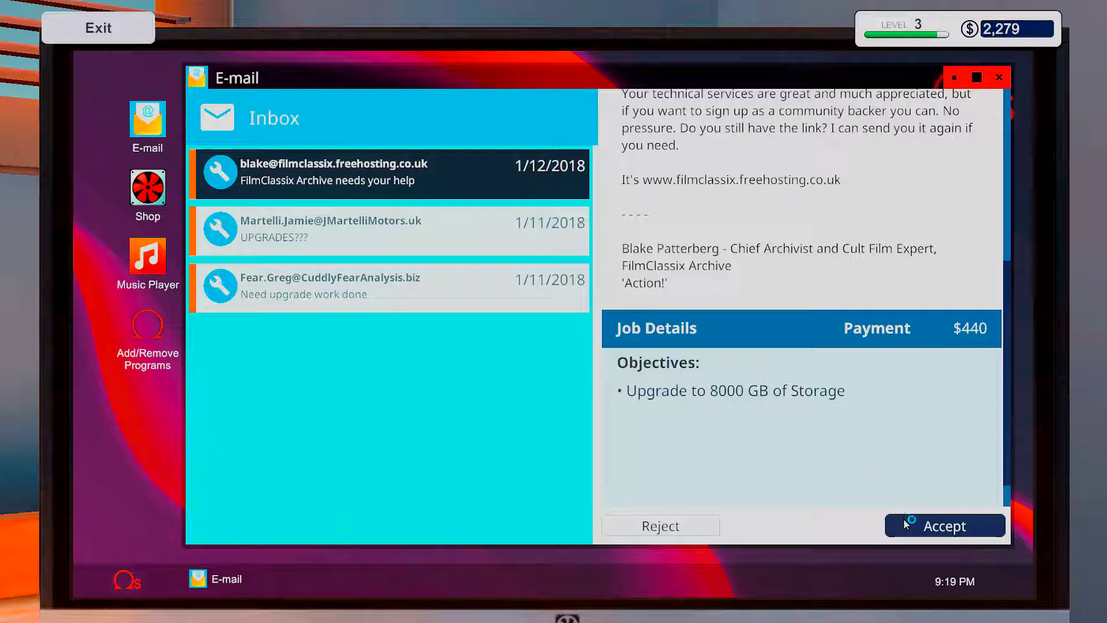
{"action": "left_click", "coordinate": [925, 529]}
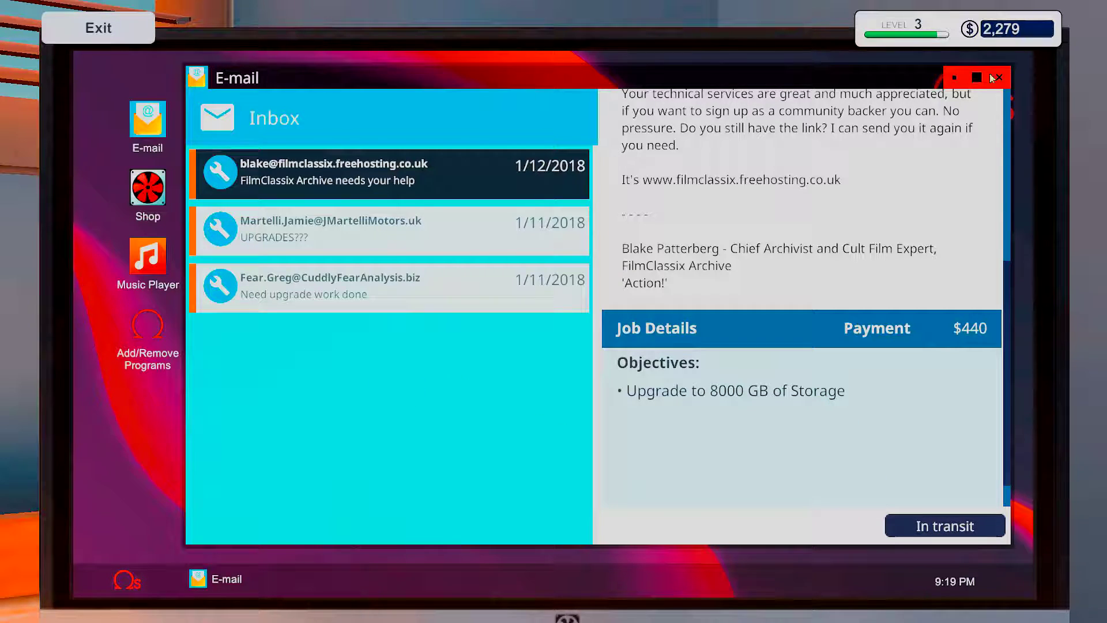
{"action": "left_click", "coordinate": [999, 78]}
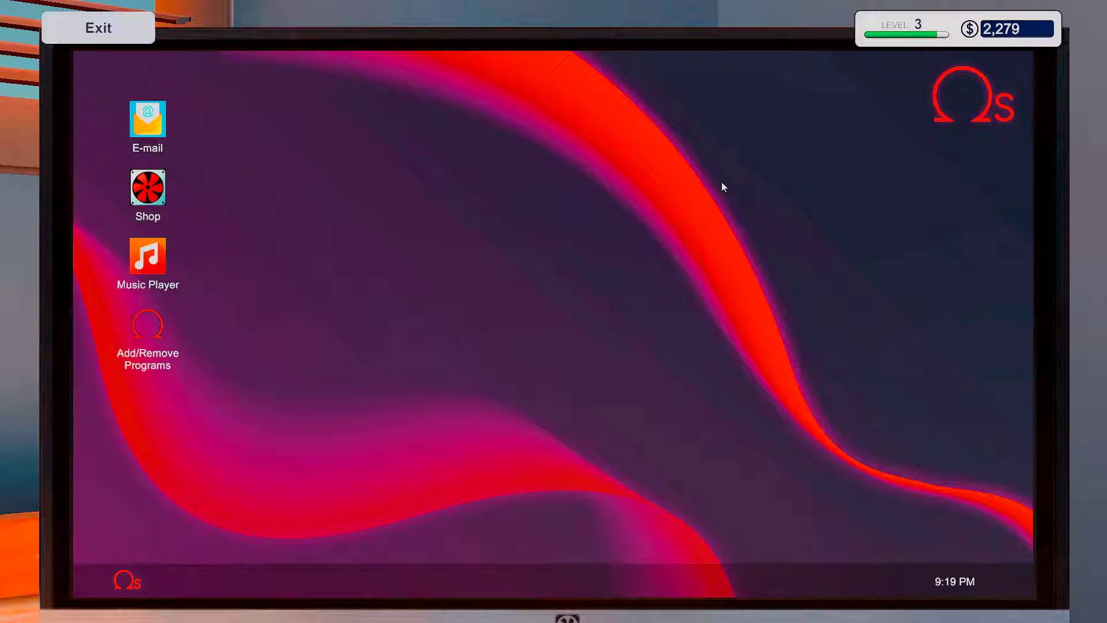
Step: Leave the office computer and walk into the hallway with the two delivery boxes
{"action": "key", "text": "Escape"}
{"action": "key", "text": "w"}
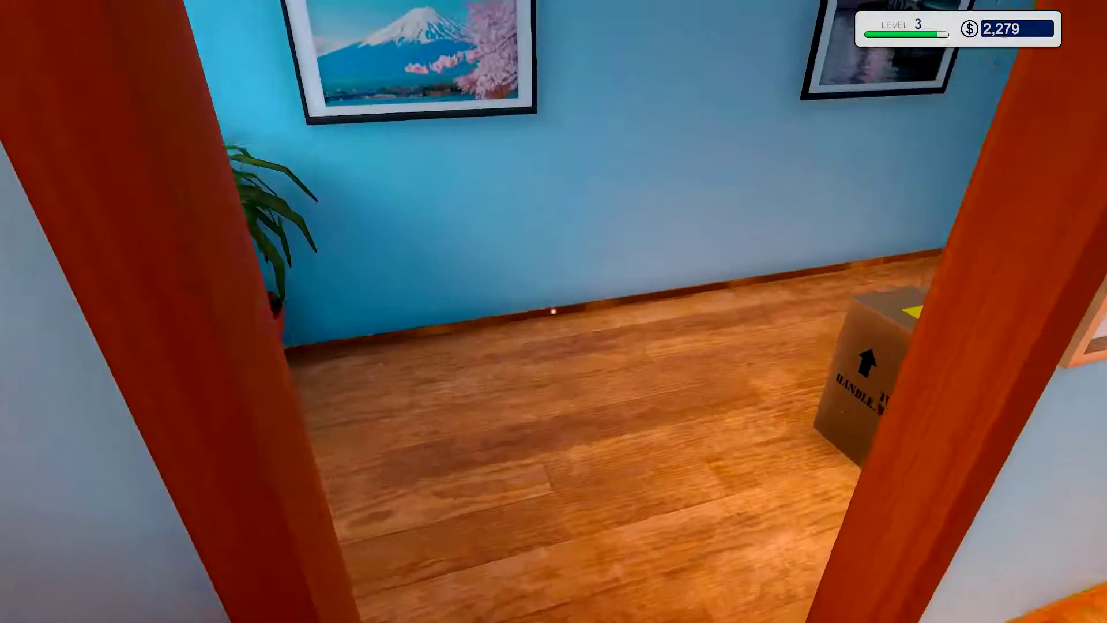
{"action": "key", "text": "w"}
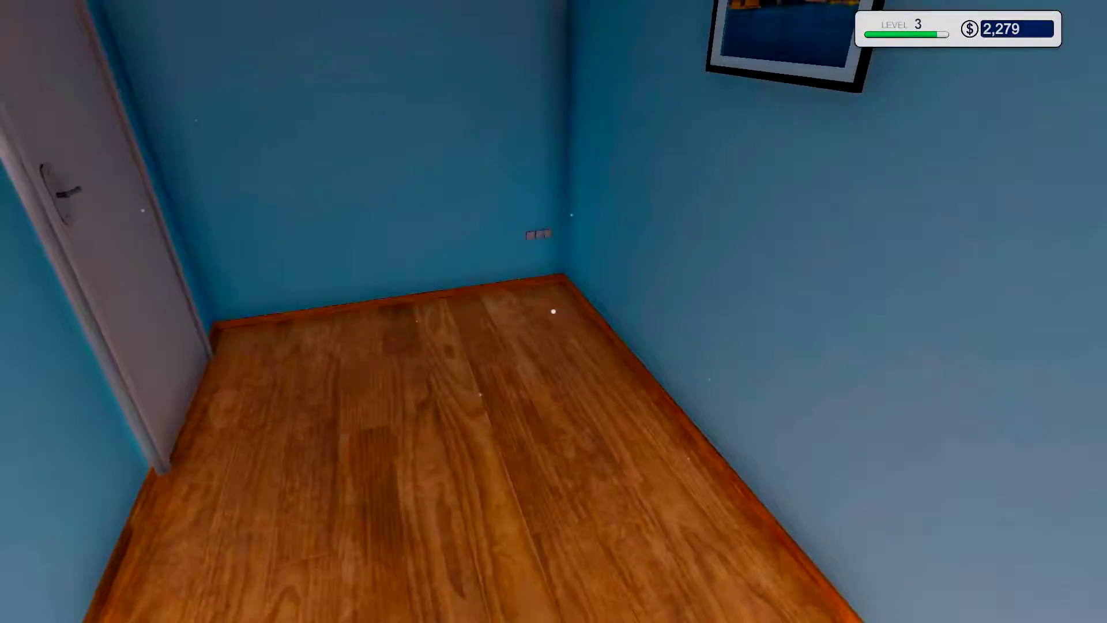
{"action": "key", "text": "w"}
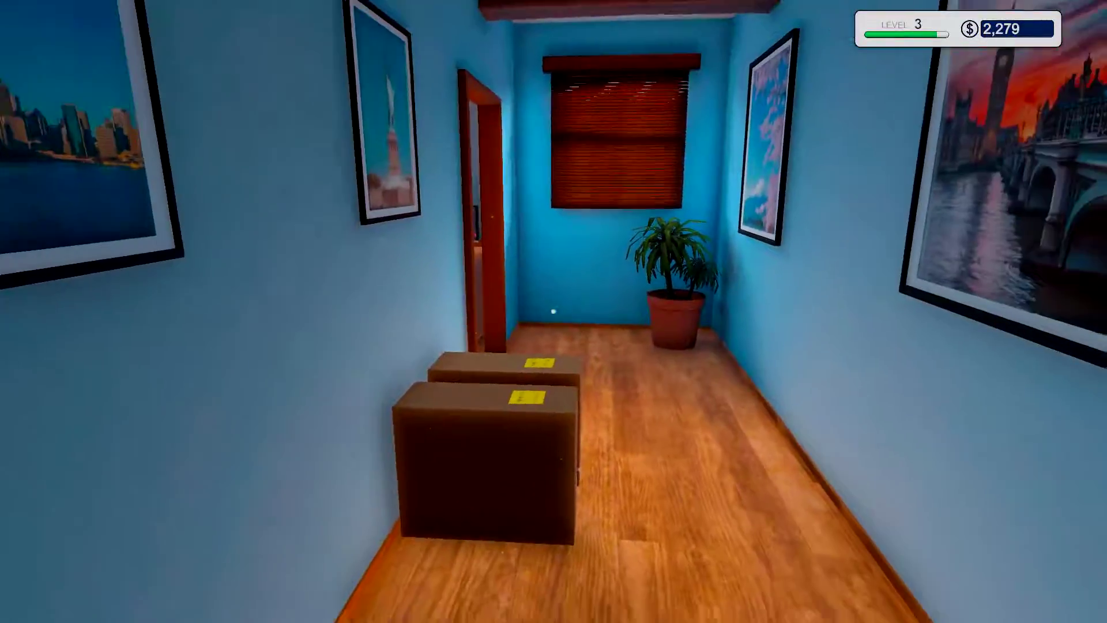